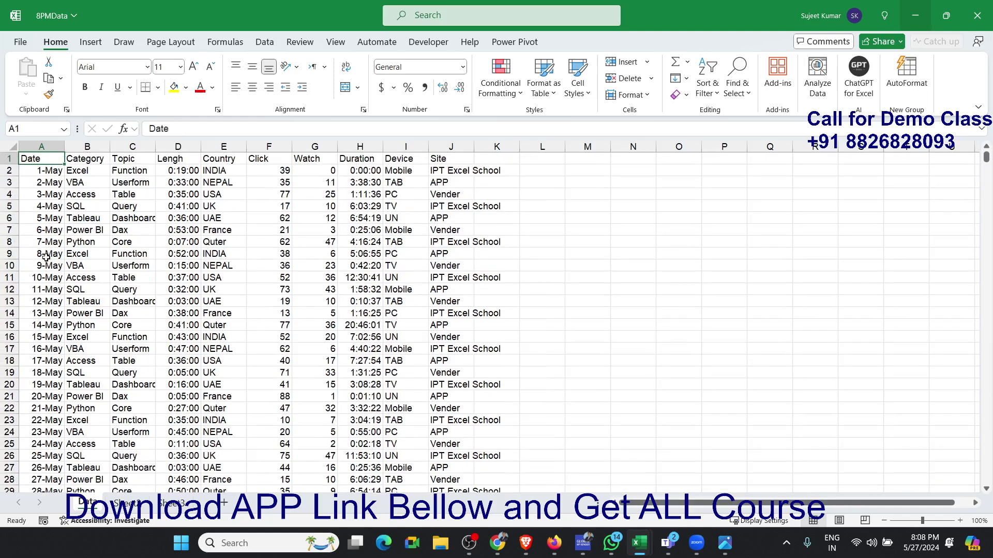
# - Sort the data records by the Date column from oldest to newest
pyautogui.press('Down')
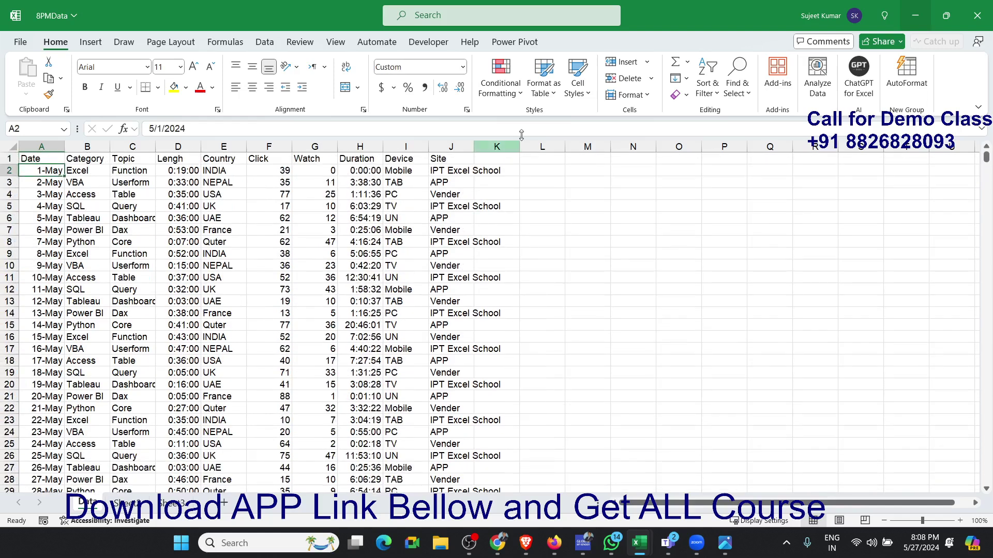
pyautogui.click(524, 91)
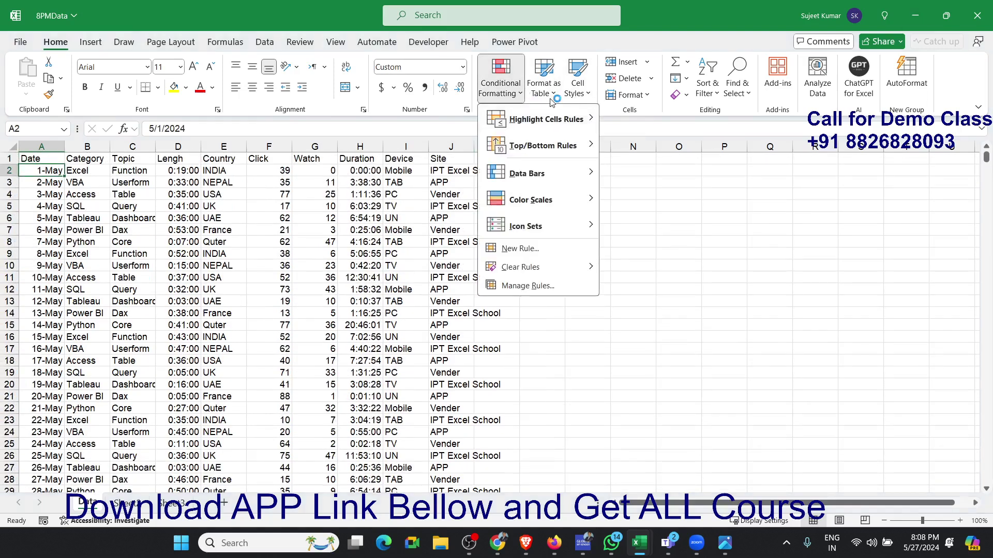
pyautogui.click(705, 94)
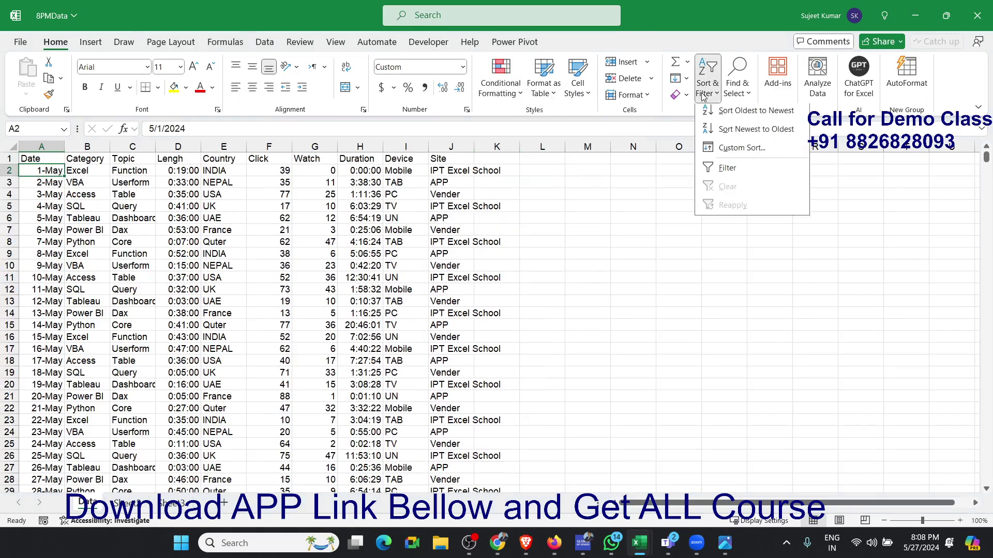
pyautogui.click(720, 119)
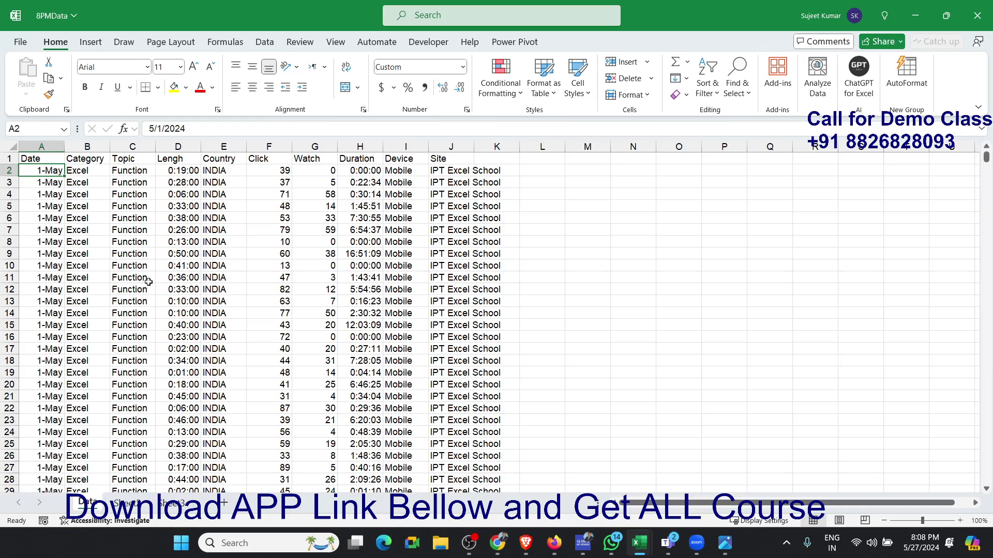
# - Examine the date-sorted records column by column, from Date and Category through Click, Watch and Duration to Device and Site
pyautogui.click(105, 243)
pyautogui.click(142, 216)
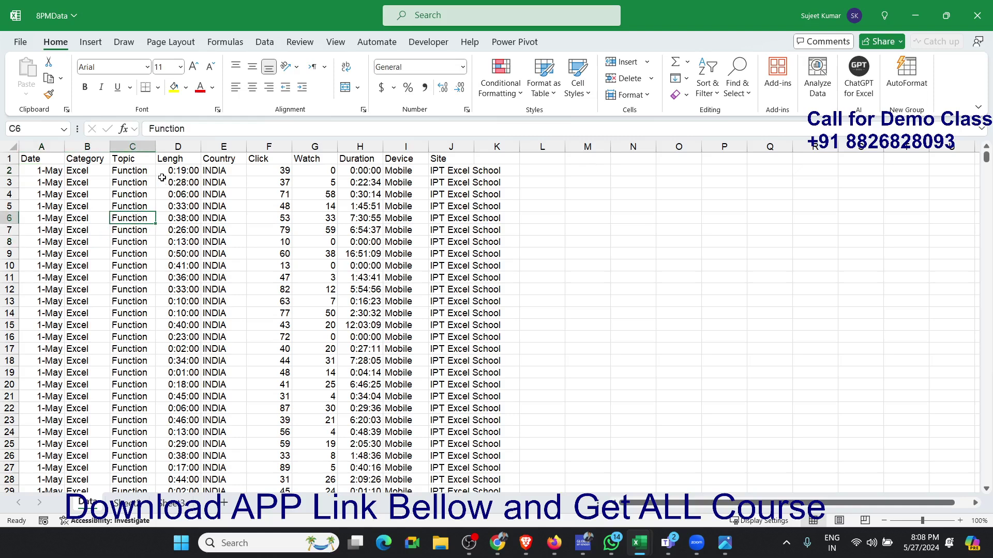
pyautogui.click(48, 173)
pyautogui.click(119, 182)
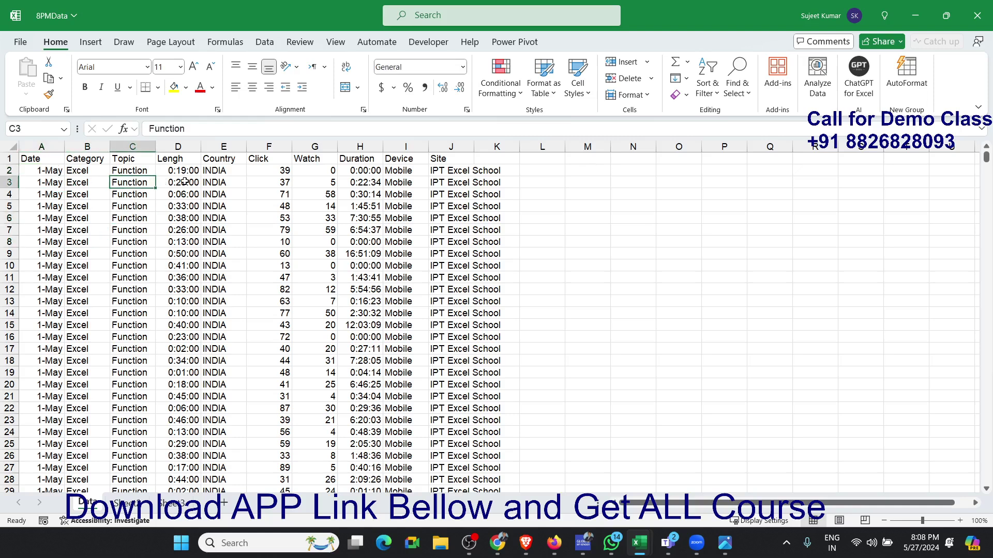
pyautogui.click(101, 179)
pyautogui.click(136, 184)
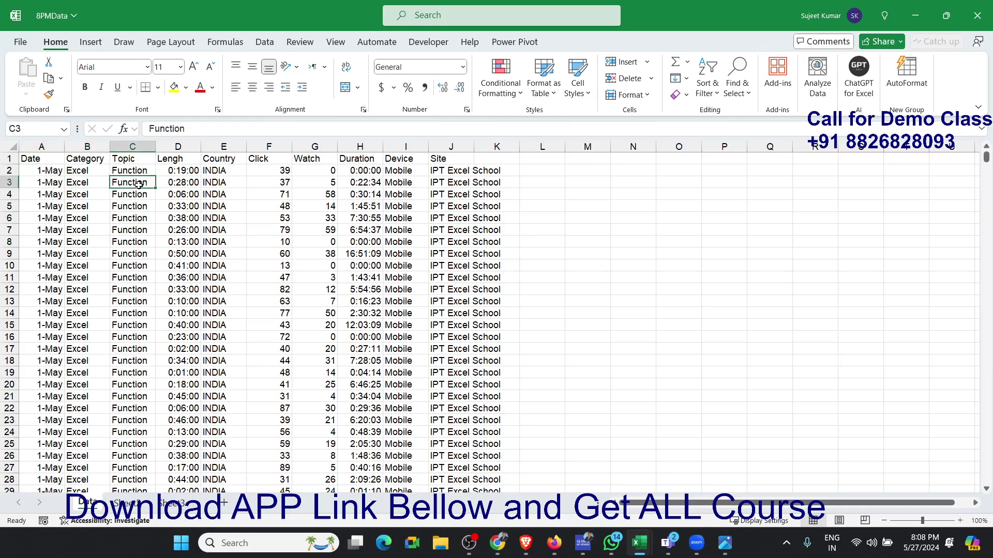
pyautogui.click(188, 193)
pyautogui.click(222, 192)
pyautogui.click(272, 202)
pyautogui.click(310, 207)
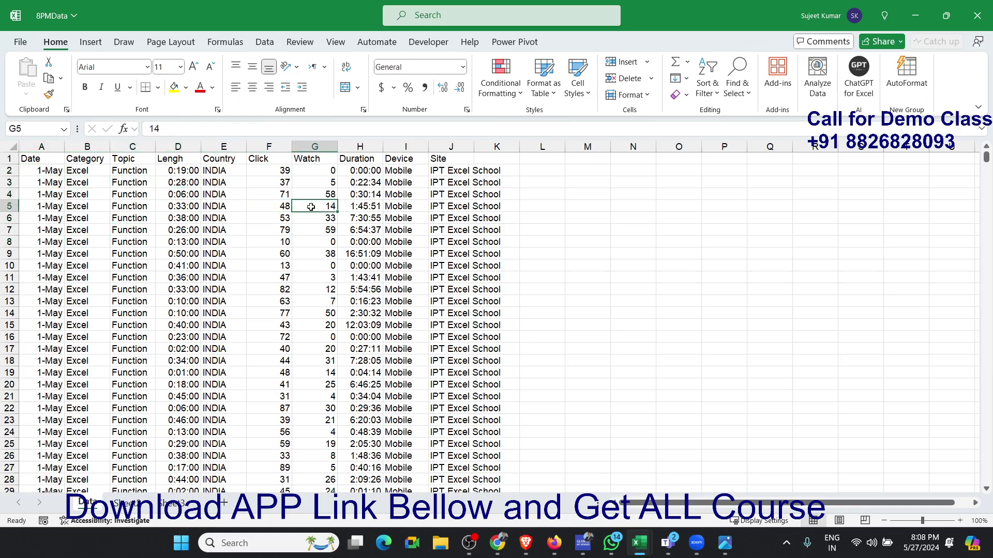
pyautogui.click(354, 216)
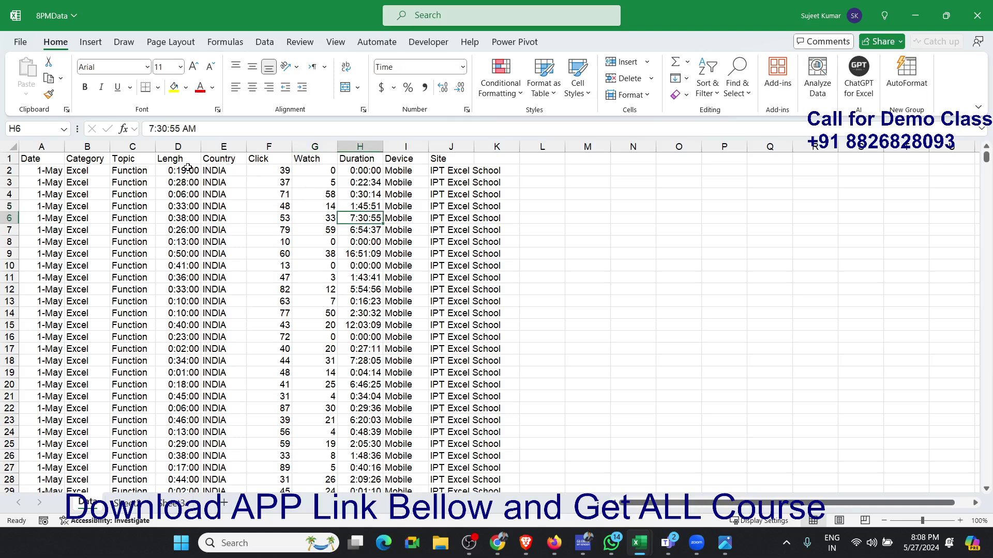
pyautogui.click(188, 169)
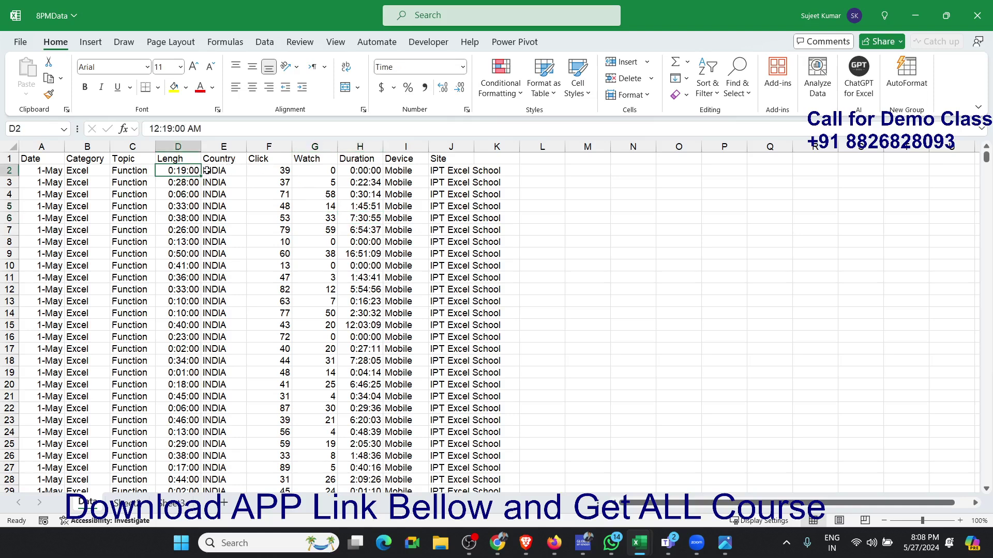
pyautogui.click(279, 174)
pyautogui.click(307, 174)
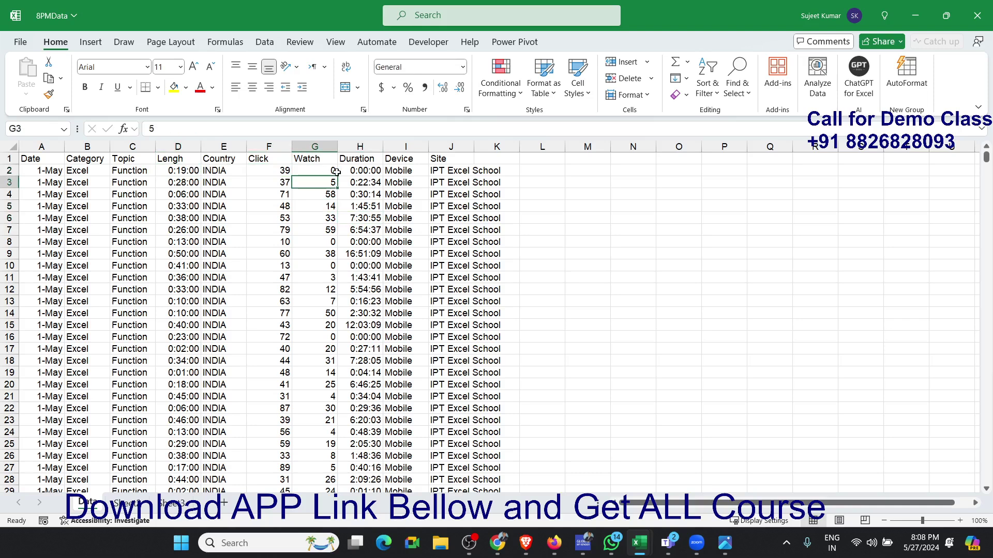
pyautogui.click(370, 175)
pyautogui.click(395, 172)
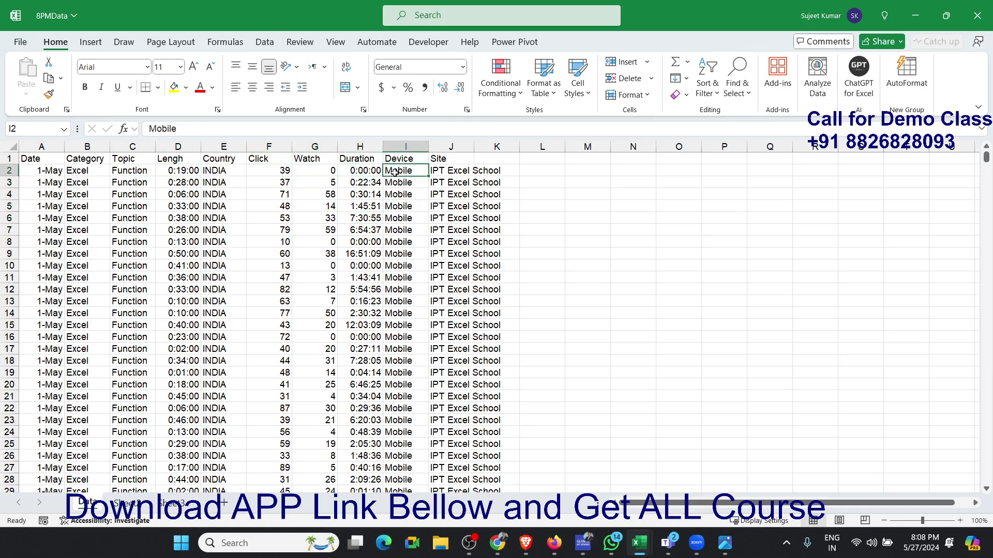
pyautogui.click(437, 169)
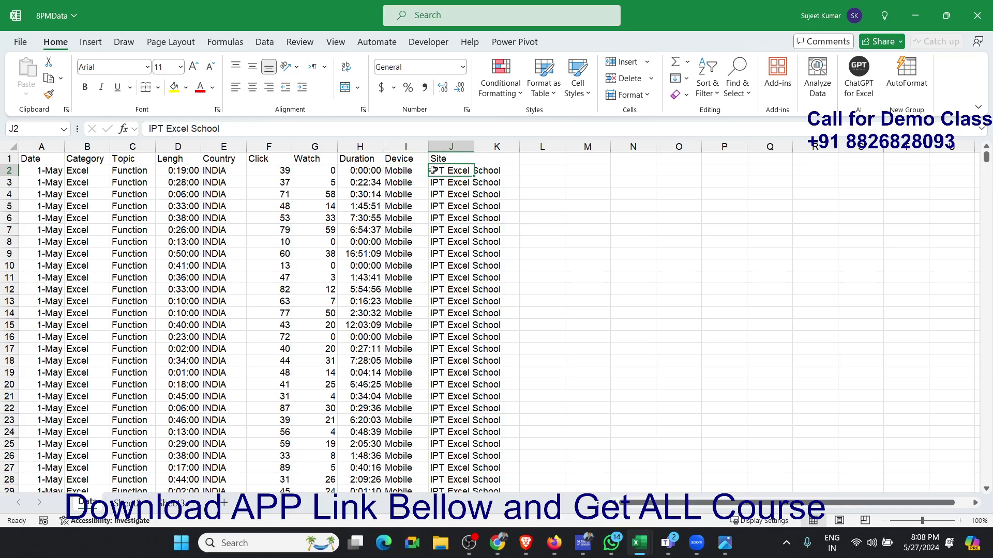
# - Undo the date sort to restore the records' original order
pyautogui.hotkey('ctrl', 'z')
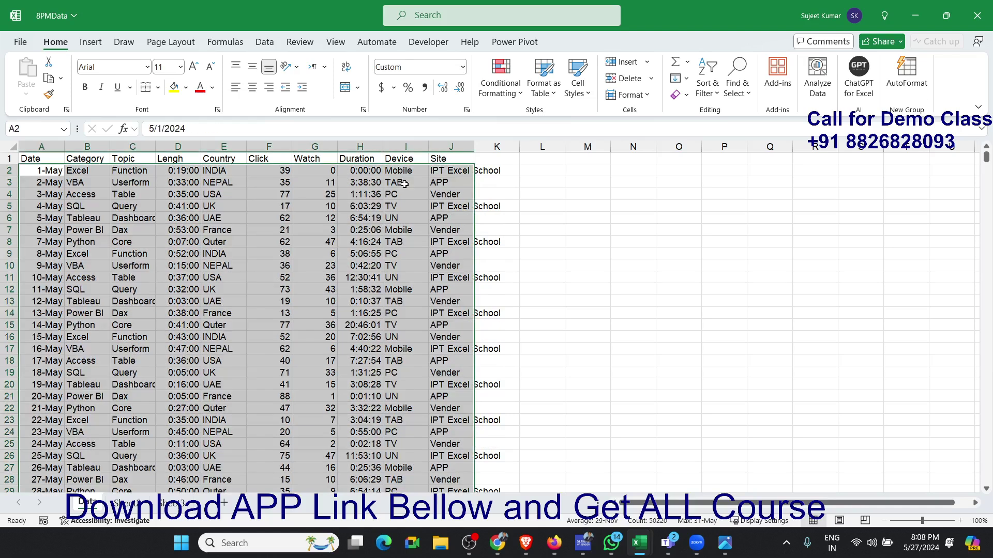
pyautogui.click(225, 182)
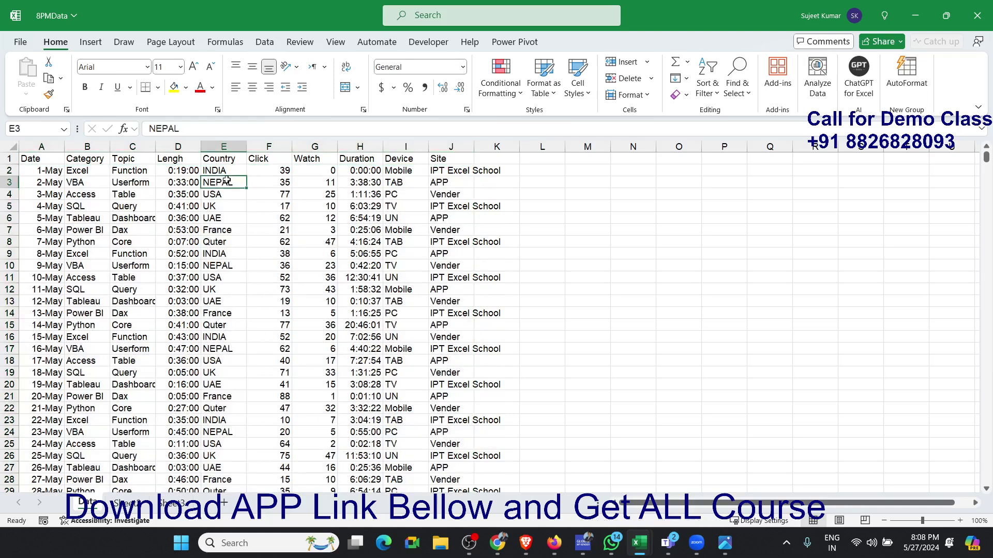
# - Review what each column of the unsorted data holds, comparing length, country, clicks, watches, duration, device and site in the first records
pyautogui.click(47, 175)
pyautogui.click(73, 173)
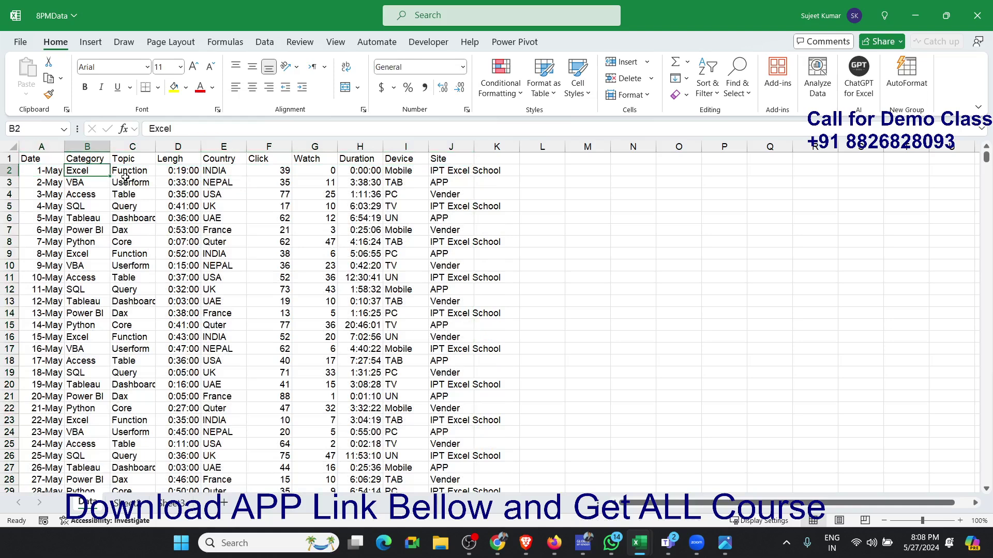
pyautogui.click(127, 181)
pyautogui.click(181, 182)
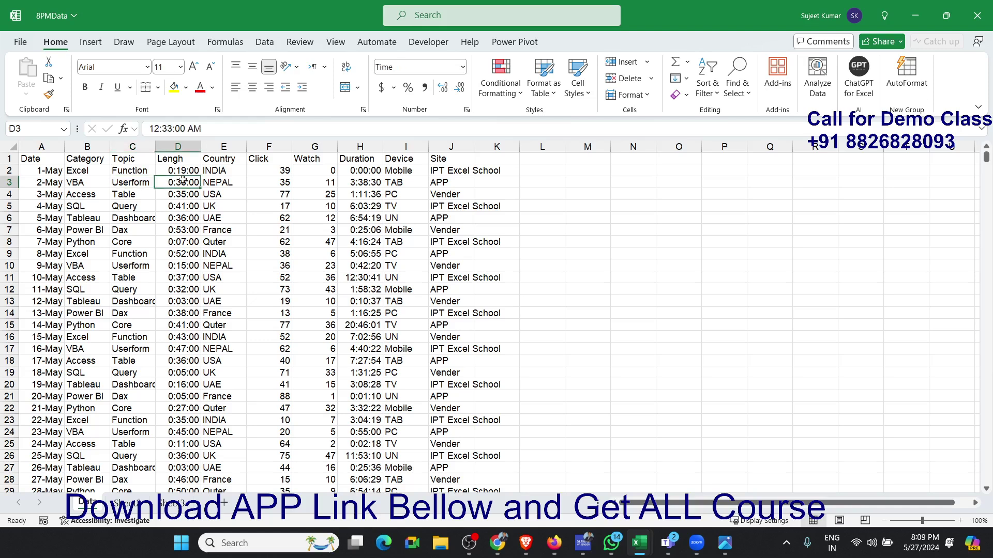
pyautogui.click(217, 184)
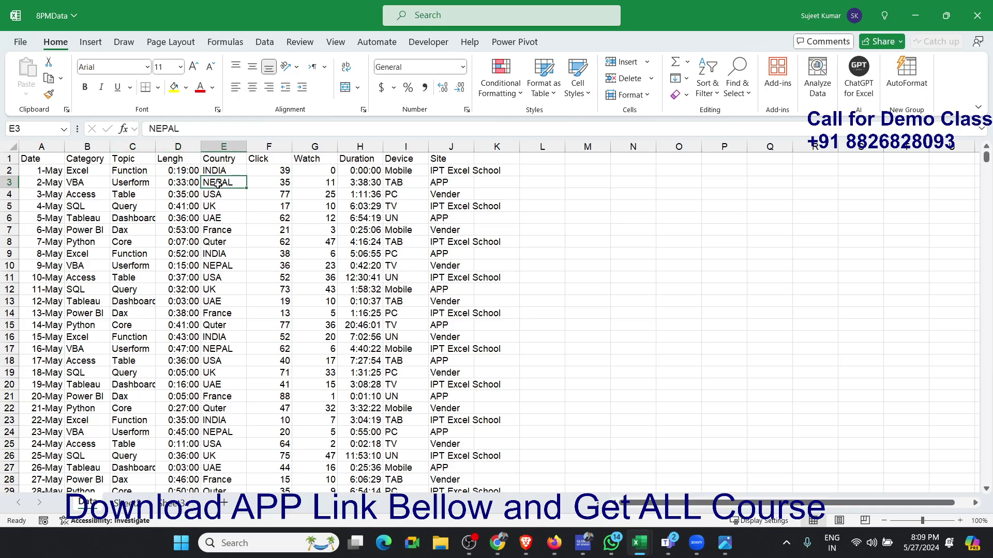
pyautogui.click(270, 184)
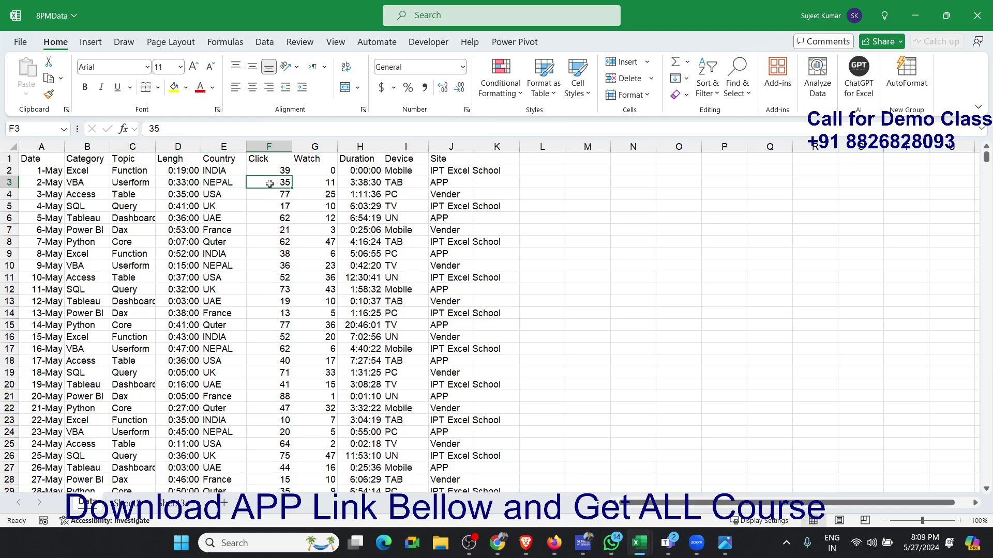
pyautogui.click(304, 182)
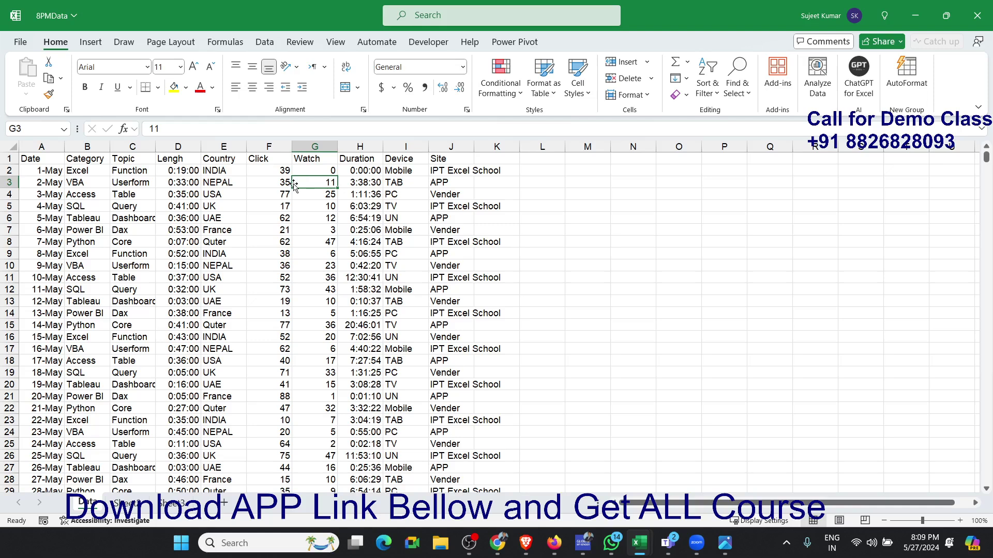
pyautogui.click(364, 185)
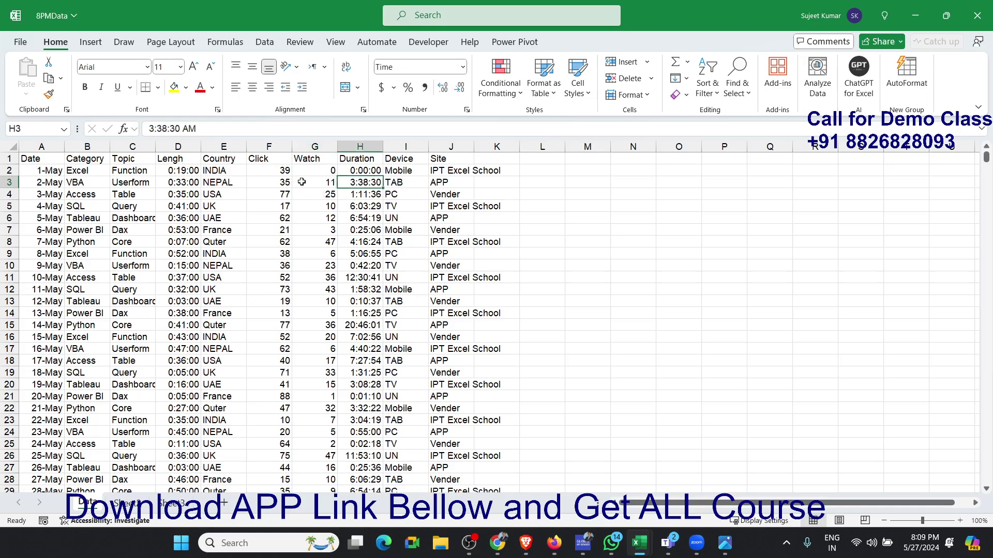
pyautogui.click(283, 183)
pyautogui.click(193, 182)
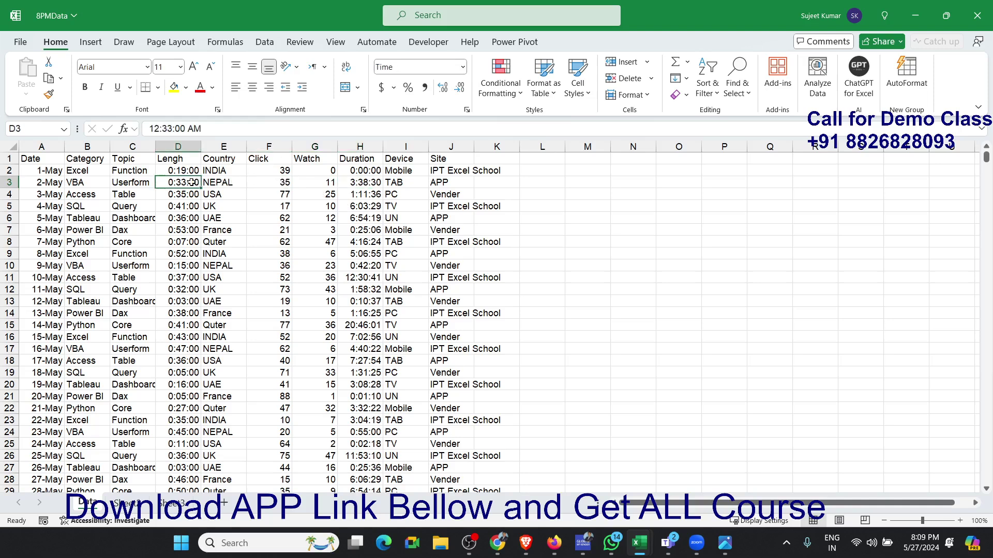
pyautogui.click(300, 182)
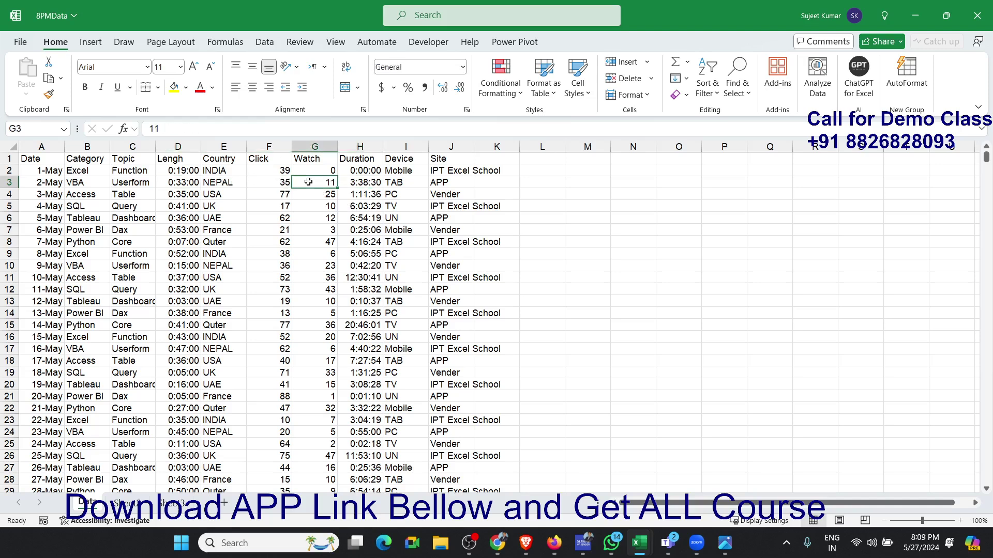
pyautogui.click(347, 184)
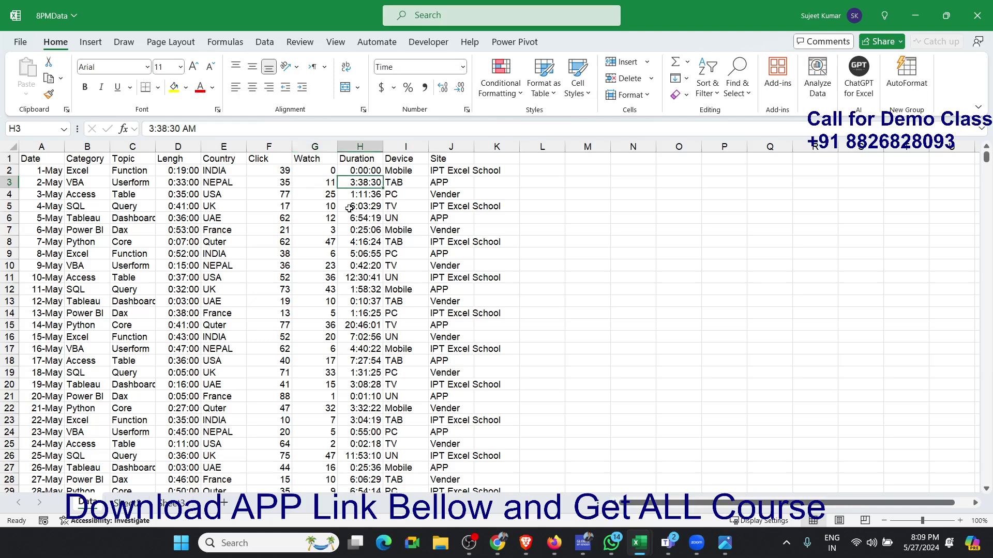
pyautogui.click(413, 182)
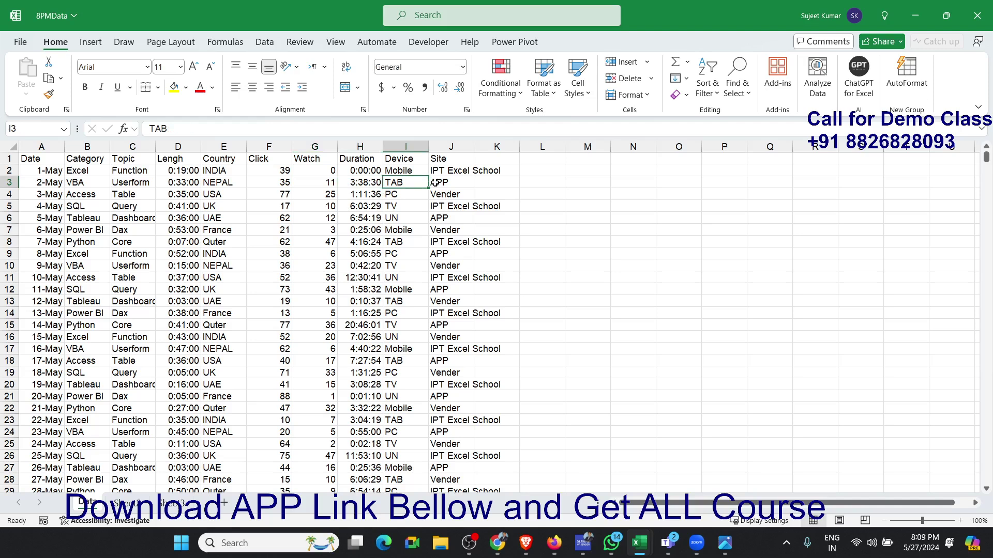
pyautogui.click(435, 182)
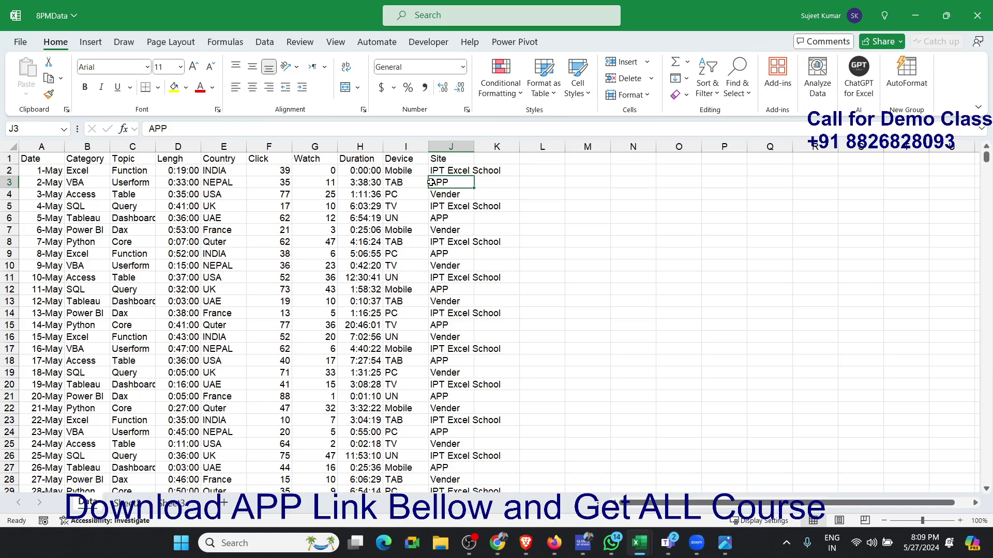
pyautogui.scroll(-9, 431, 183)
pyautogui.scroll(9, 431, 182)
# - Rename the second worksheet as Support and the third worksheet as Dashboard
pyautogui.click(128, 502)
pyautogui.doubleClick(127, 503)
pyautogui.write('Support')
pyautogui.doubleClick(176, 503)
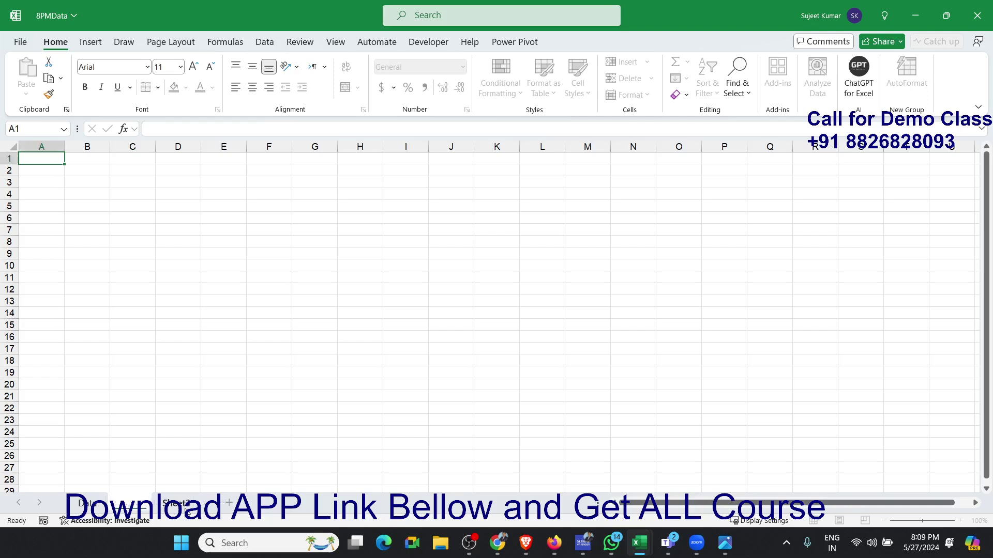
pyautogui.write('Dash')
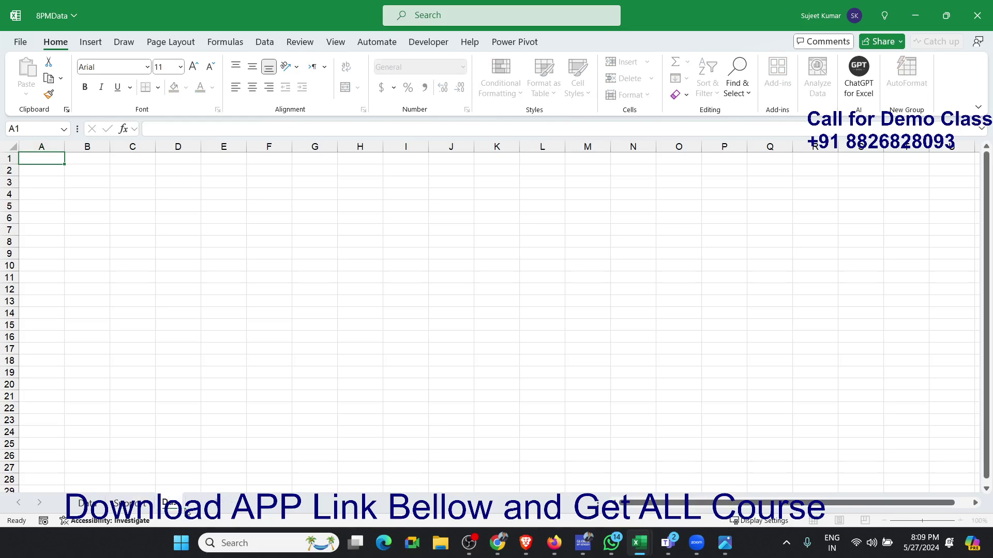
pyautogui.write('board')
pyautogui.press('Return')
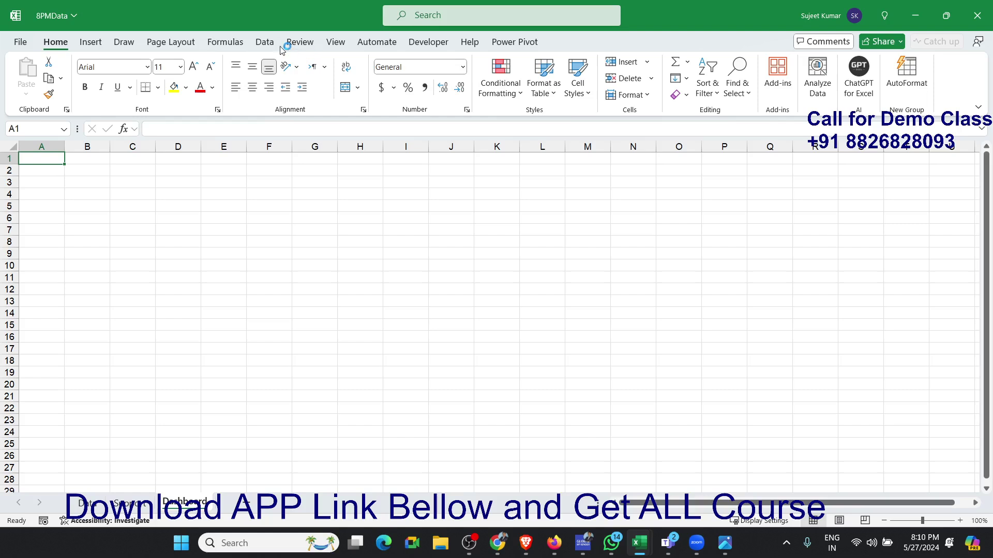
# - Hide the gridlines on the Dashboard sheet
pyautogui.click(188, 44)
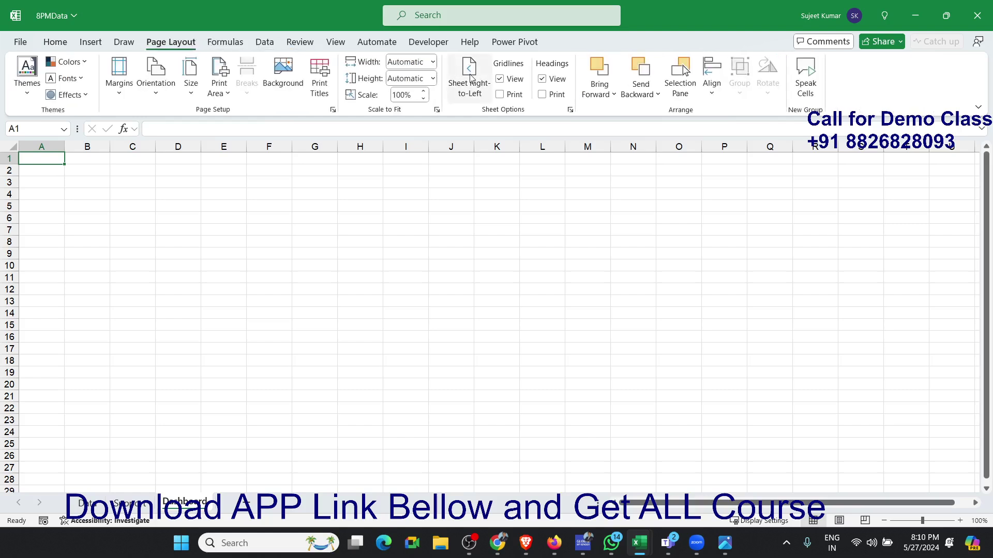
pyautogui.click(499, 78)
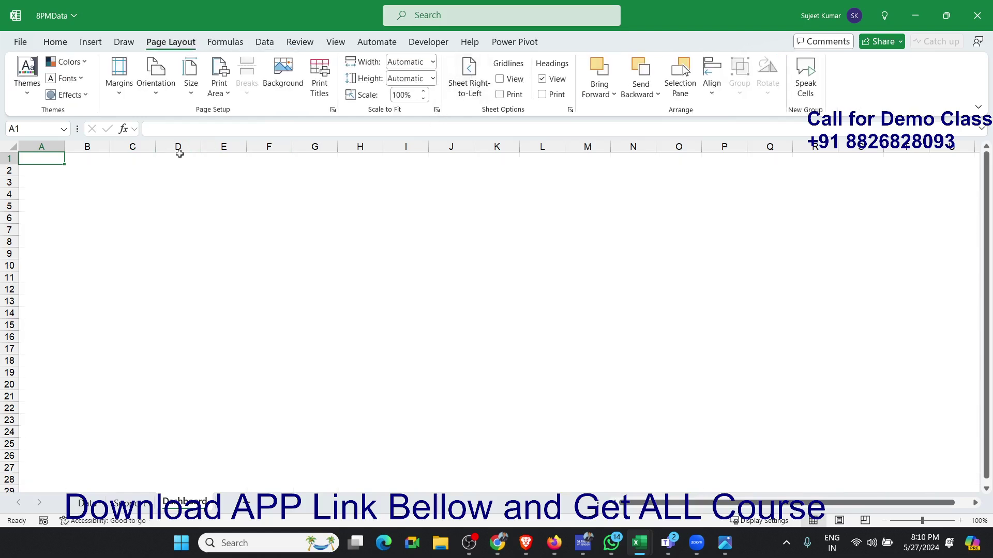
pyautogui.moveTo(38, 157); pyautogui.dragTo(72, 182)
pyautogui.click(171, 182)
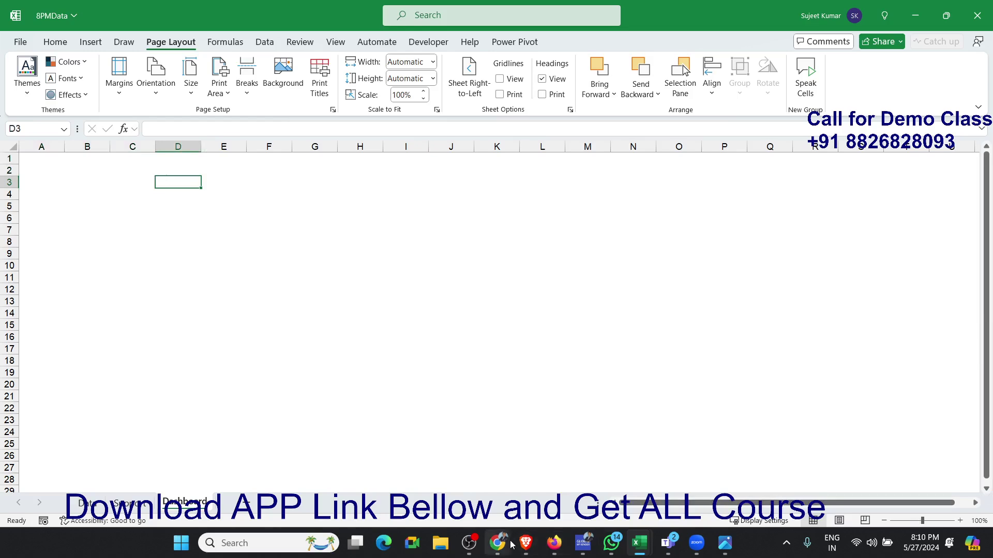
# - Insert the logo PNG from the Downloads folder as a picture over the cells at A1, searching the folder for "logo"
pyautogui.click(48, 158)
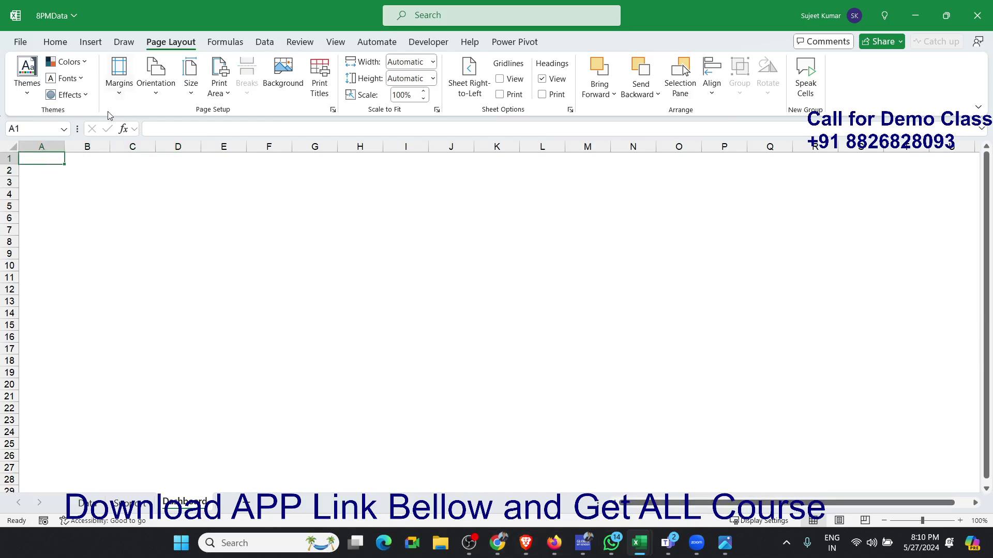
pyautogui.click(95, 42)
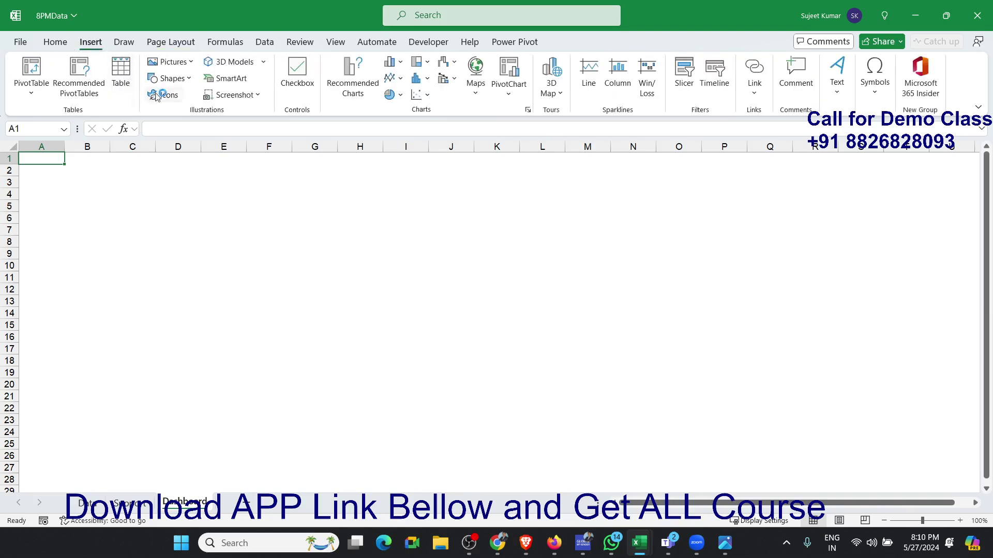
pyautogui.click(176, 72)
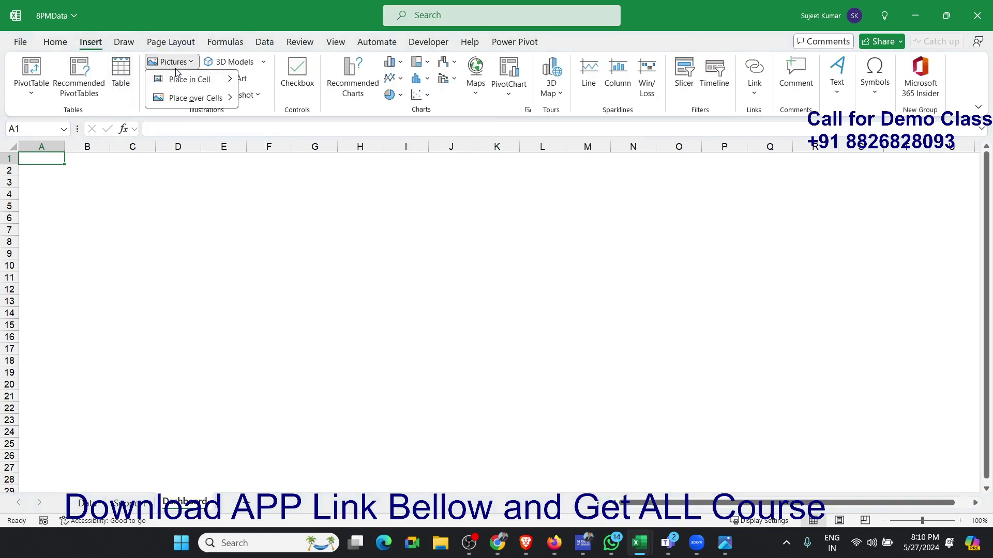
pyautogui.moveTo(182, 99)
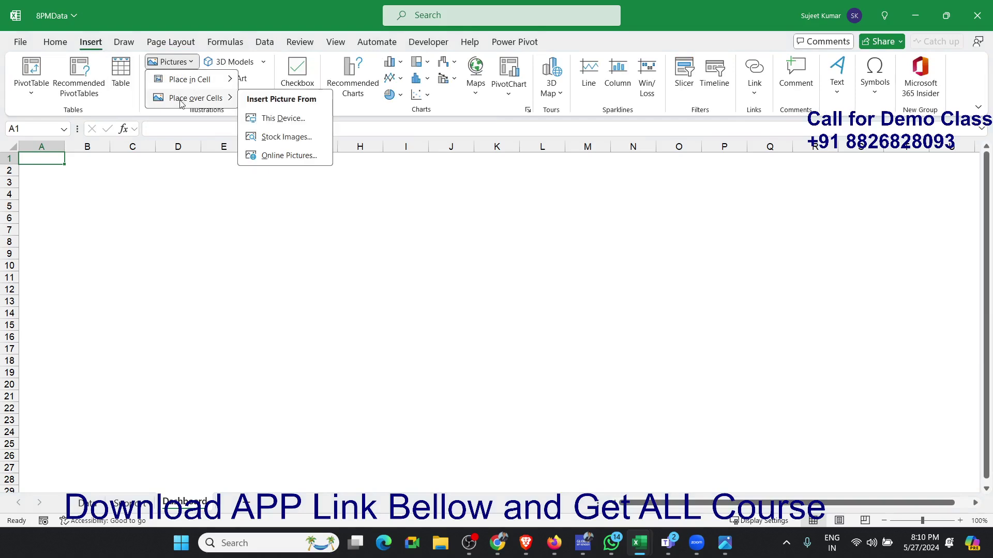
pyautogui.click(293, 119)
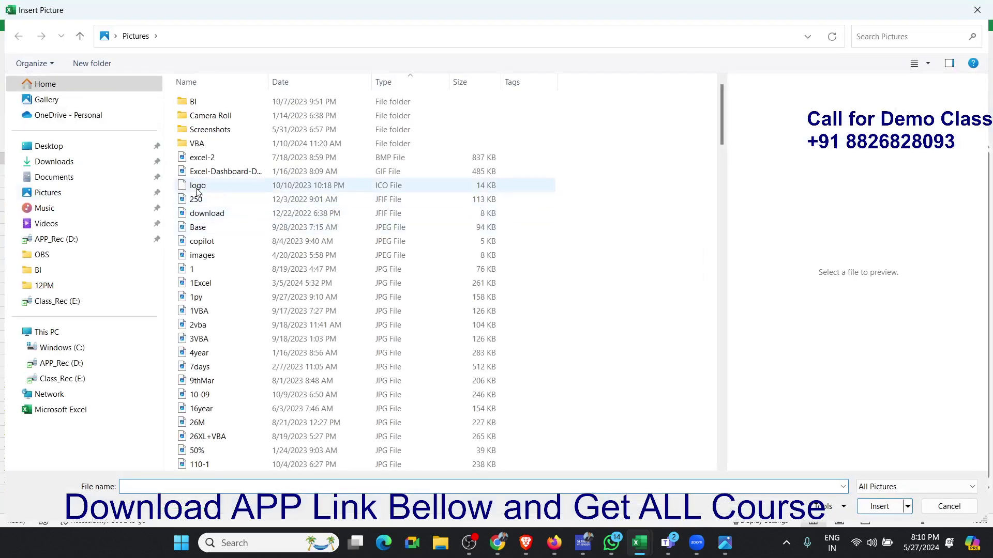
pyautogui.click(80, 162)
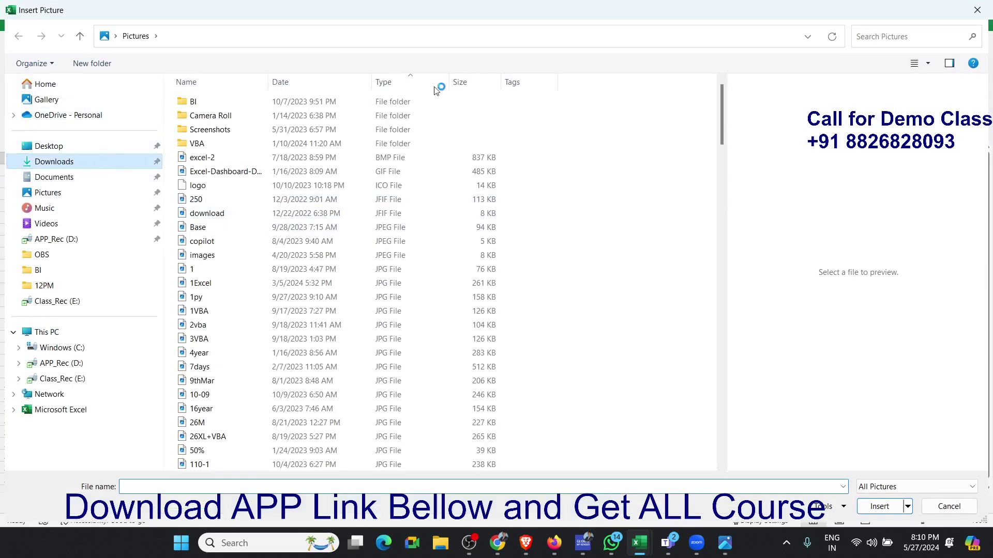
pyautogui.click(856, 36)
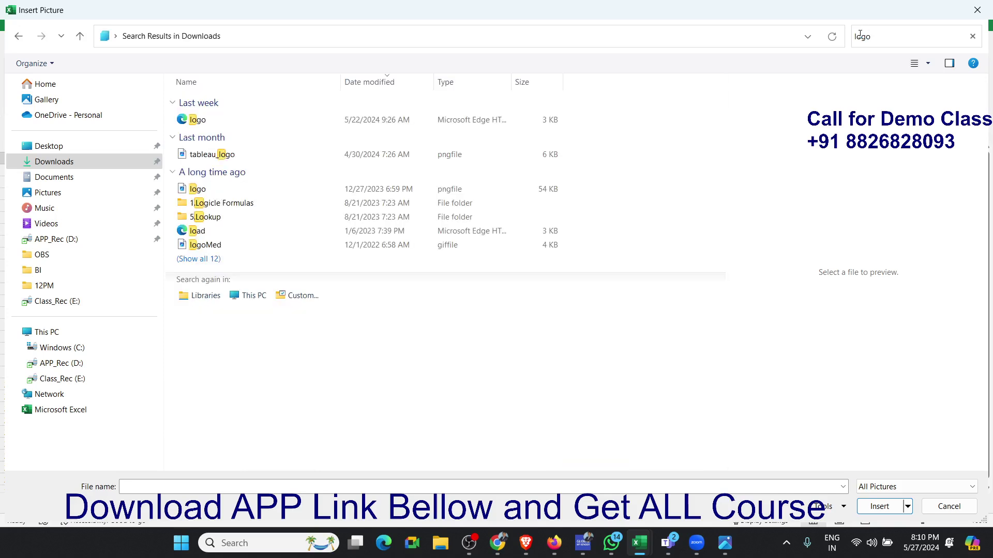
pyautogui.click(391, 189)
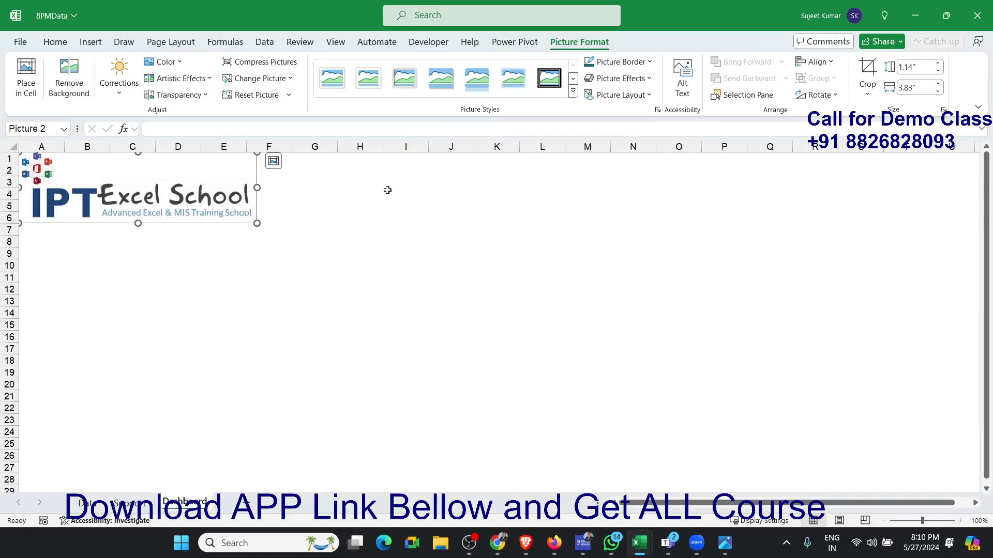
# - Shrink the logo in the sheet's upper corner to about 0.48" high and 1.6" wide
pyautogui.click(313, 262)
pyautogui.click(195, 210)
pyautogui.moveTo(255, 222); pyautogui.dragTo(118, 182)
pyautogui.click(78, 219)
pyautogui.click(36, 185)
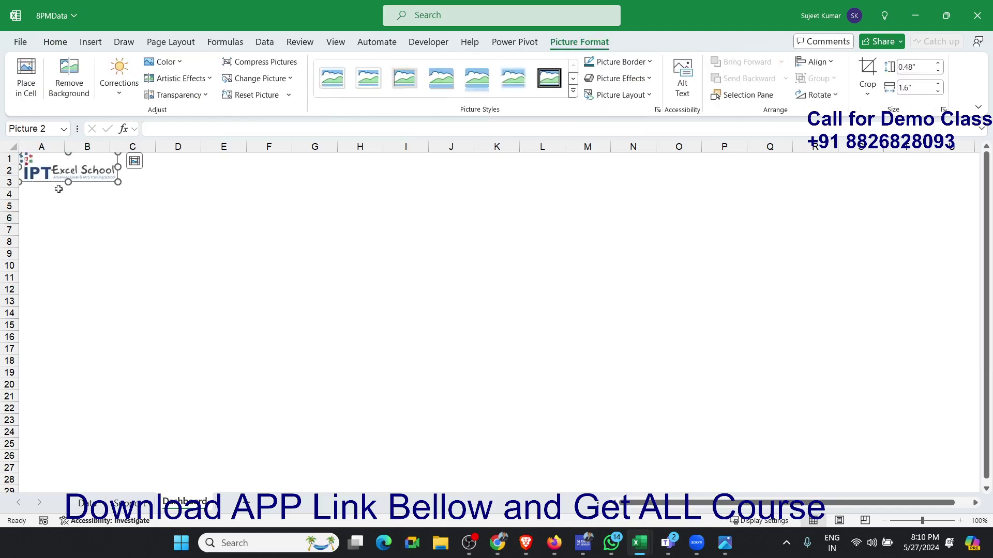
# - Select A4:V4 and open the border line colour choices in its cell formatting
pyautogui.click(35, 193)
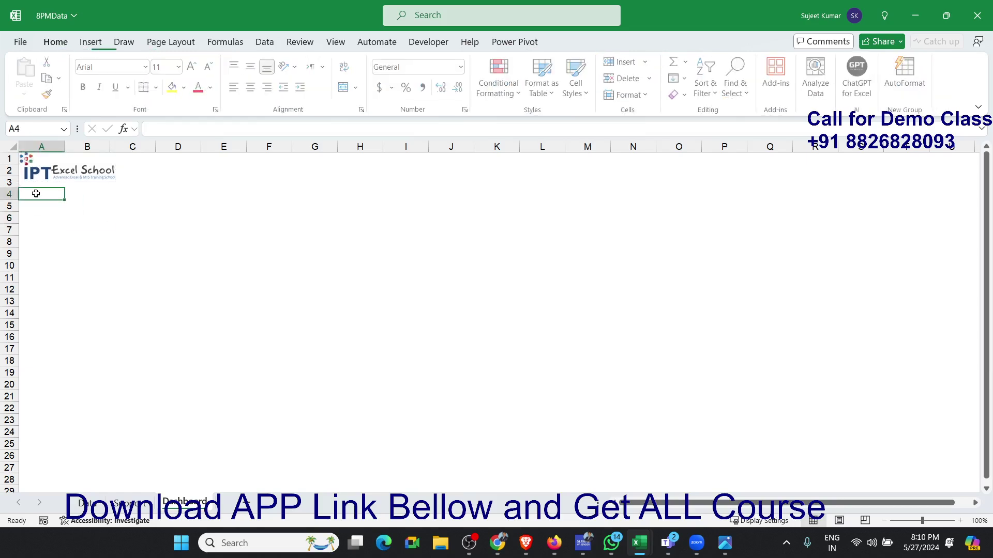
pyautogui.moveTo(29, 195); pyautogui.dragTo(910, 194)
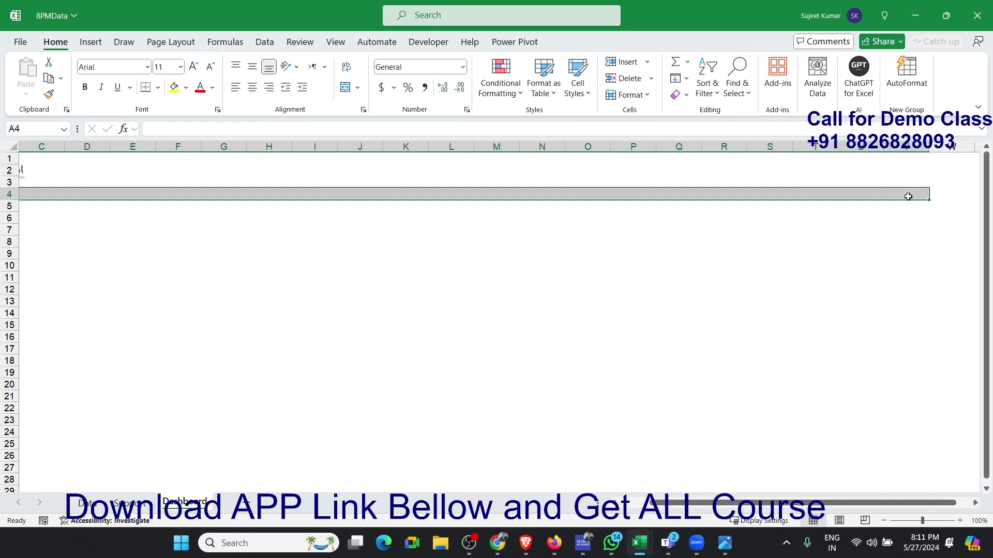
pyautogui.rightClick(908, 196)
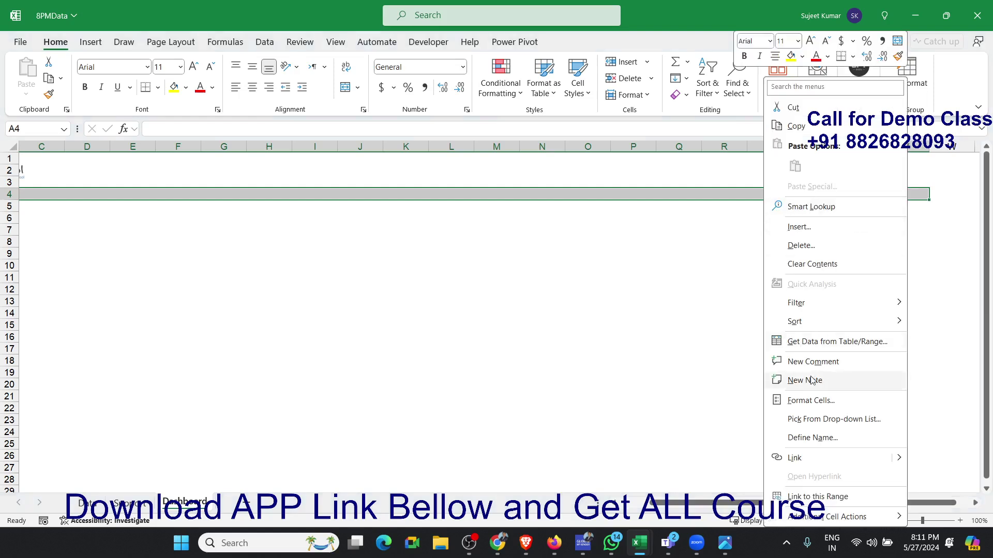
pyautogui.click(793, 406)
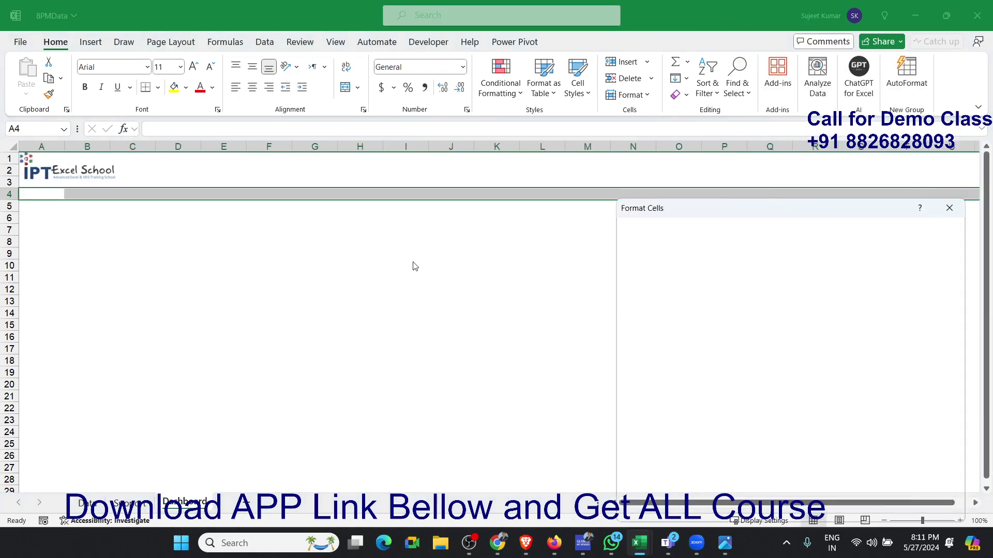
pyautogui.moveTo(717, 215); pyautogui.dragTo(449, 176)
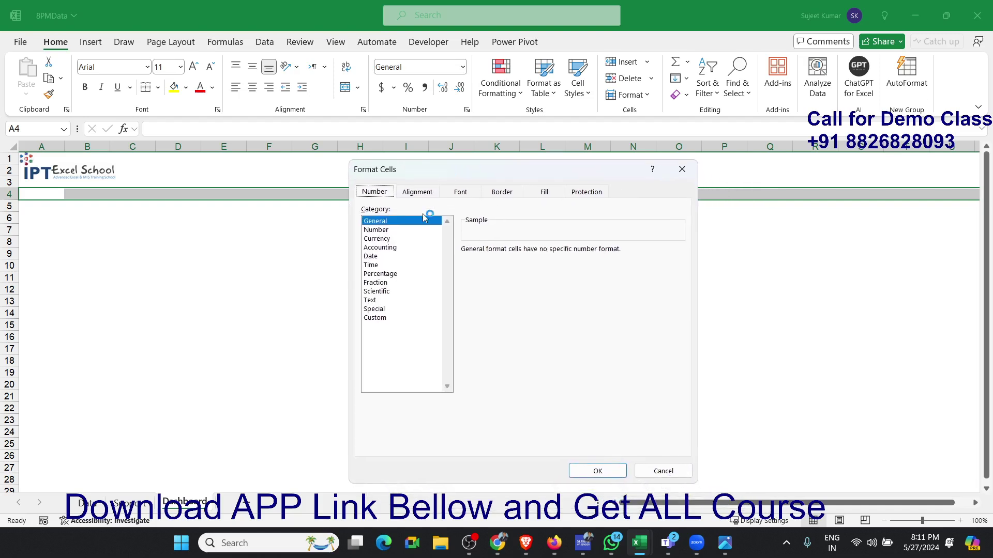
pyautogui.click(505, 192)
pyautogui.click(399, 332)
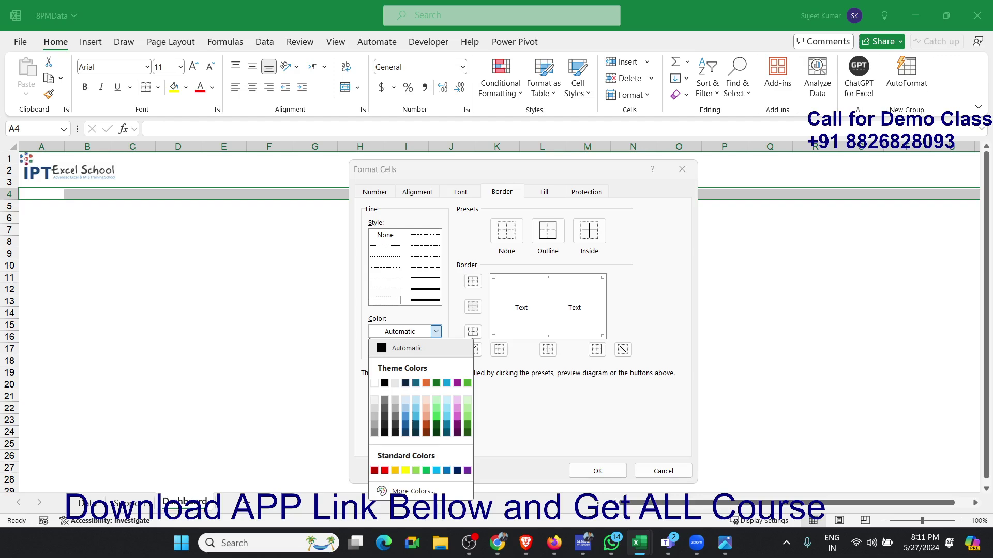
pyautogui.click(497, 543)
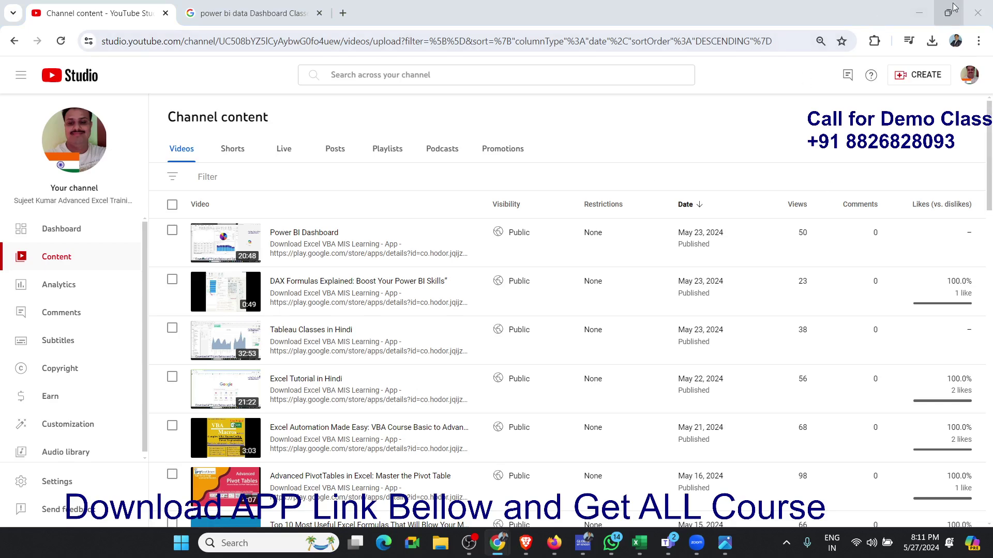
pyautogui.click(977, 14)
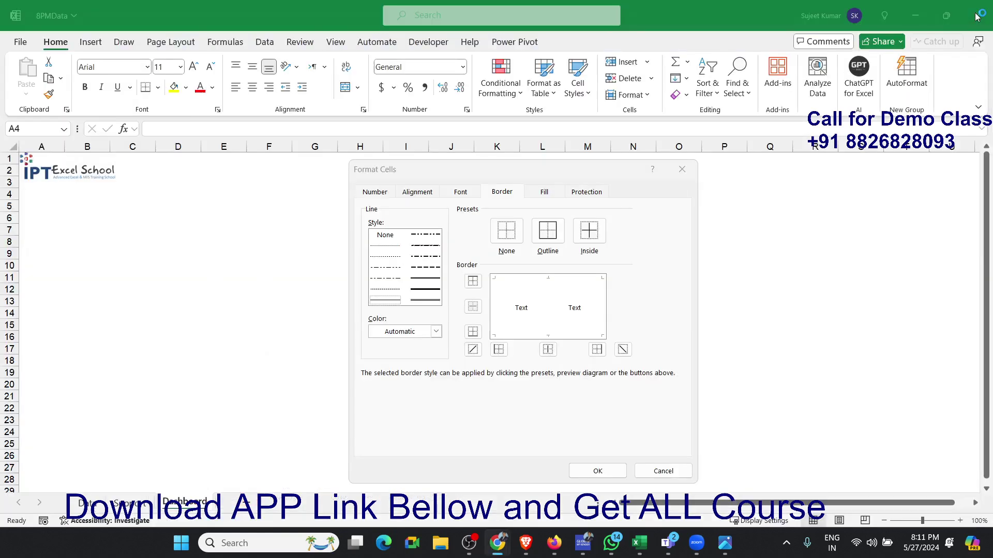
pyautogui.click(410, 334)
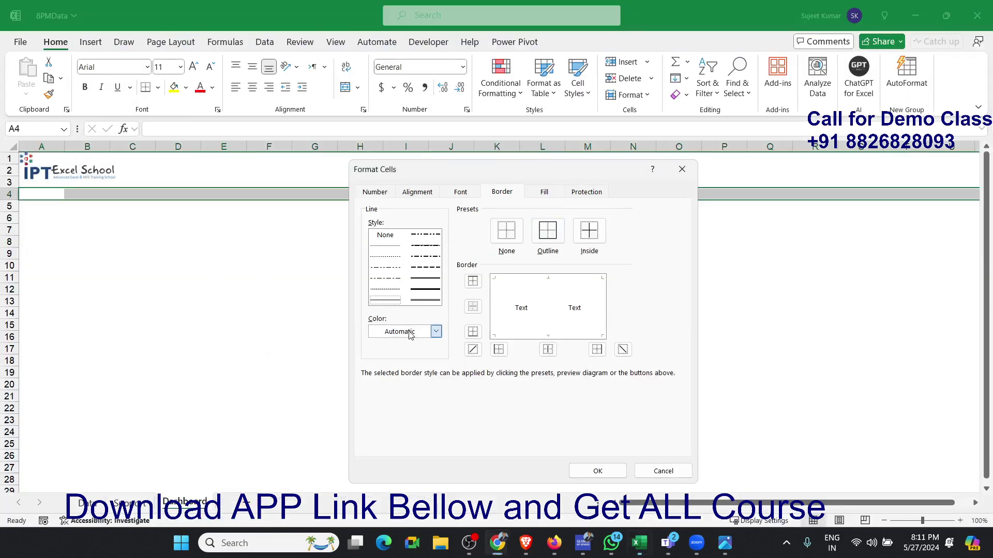
# - Apply a thick dark blue bottom border to the selected cells in row 4
pyautogui.click(410, 332)
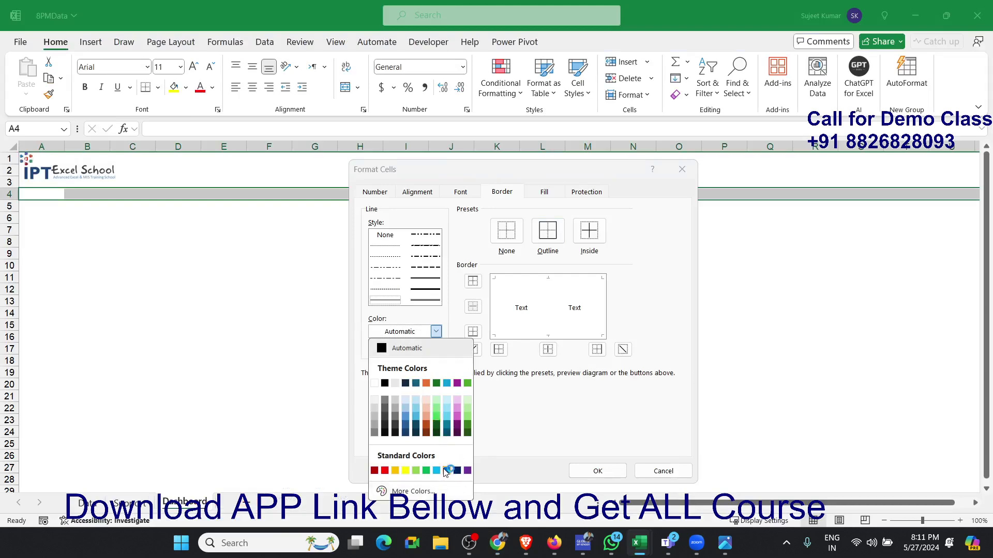
pyautogui.click(457, 471)
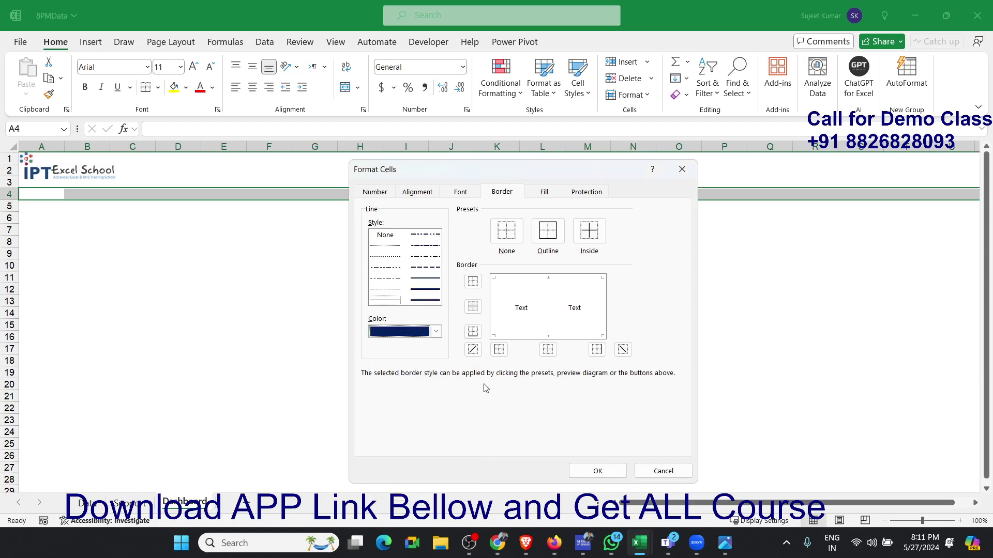
pyautogui.click(438, 293)
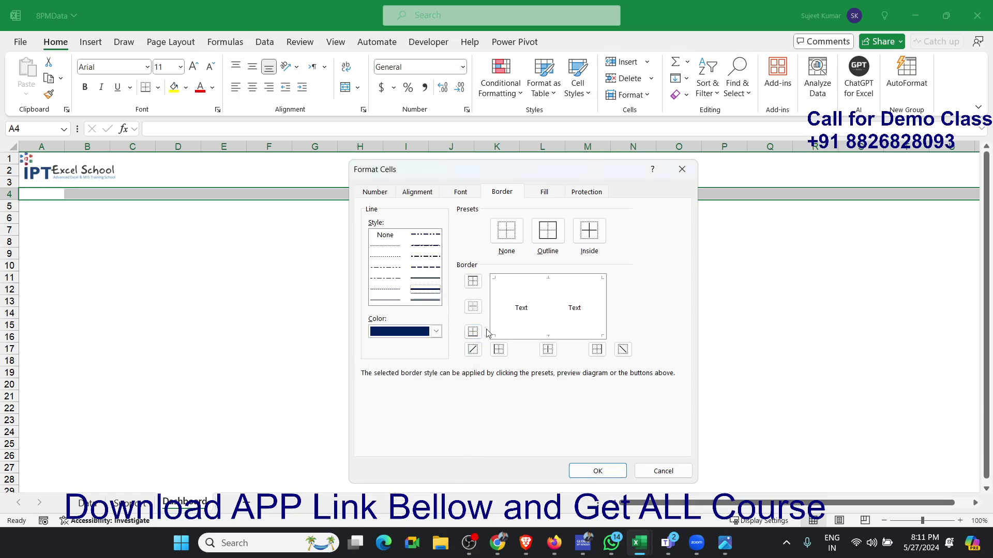
pyautogui.click(594, 469)
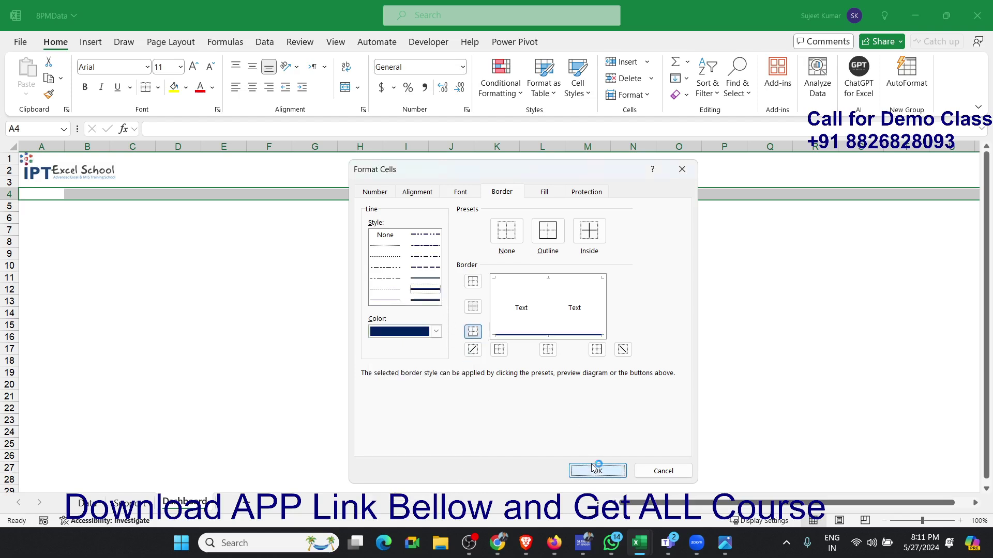
pyautogui.click(243, 290)
pyautogui.click(121, 274)
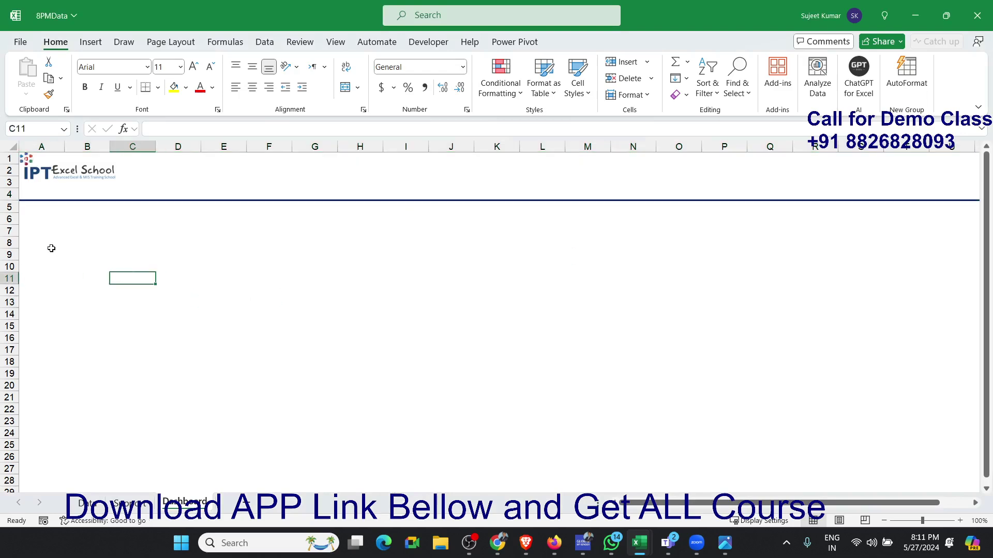
# - Nudge the logo slightly away from the sheet edge and enlarge it to span columns A to C above the border line
pyautogui.click(61, 178)
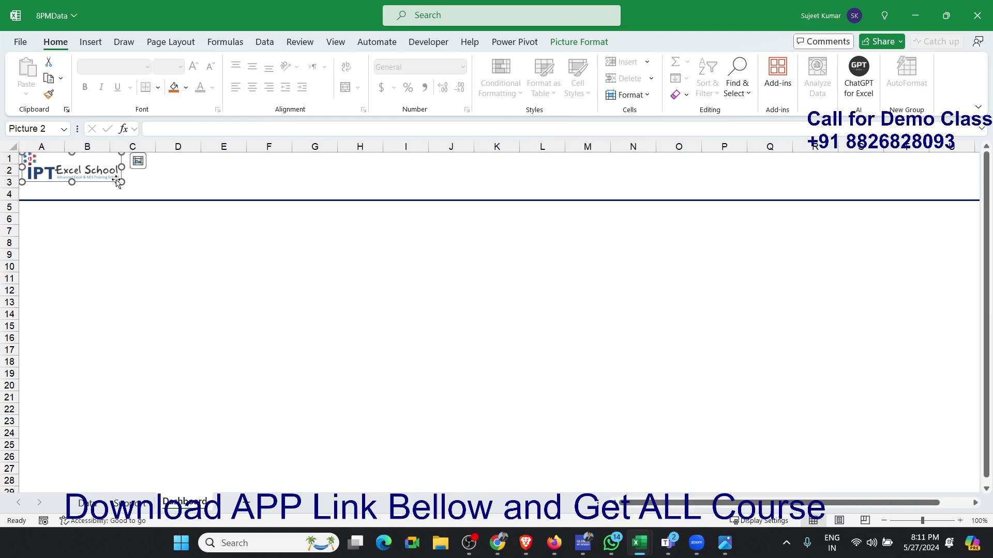
pyautogui.moveTo(120, 181); pyautogui.dragTo(133, 192)
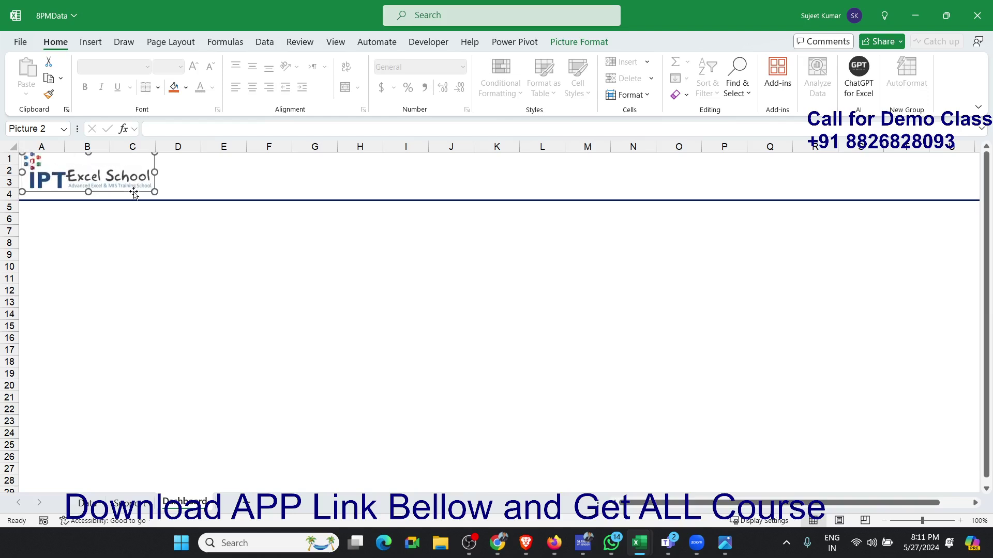
pyautogui.click(39, 254)
# - Try to repeat the divider line by copying row 5 into row 9
pyautogui.click(14, 210)
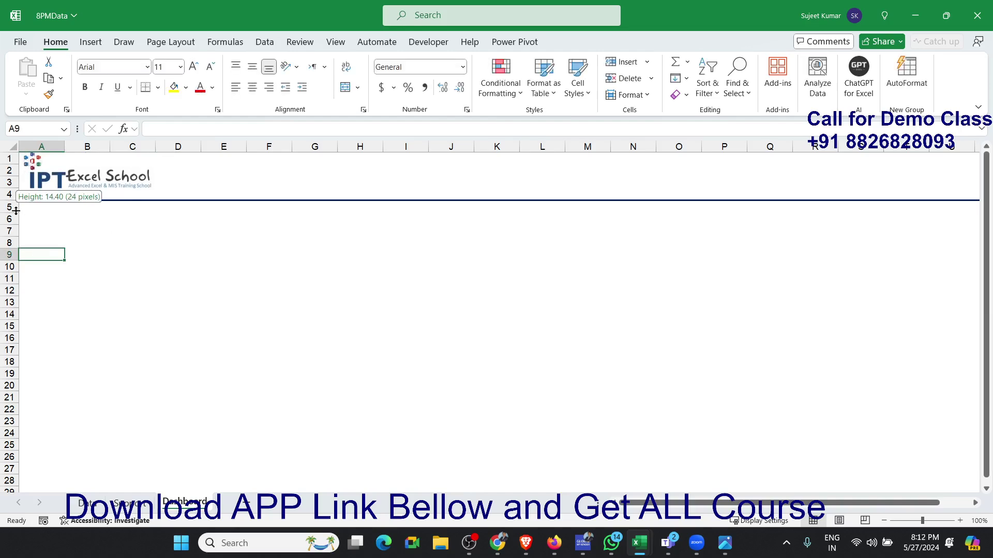
pyautogui.click(10, 207)
pyautogui.hotkey('ctrl', 'c')
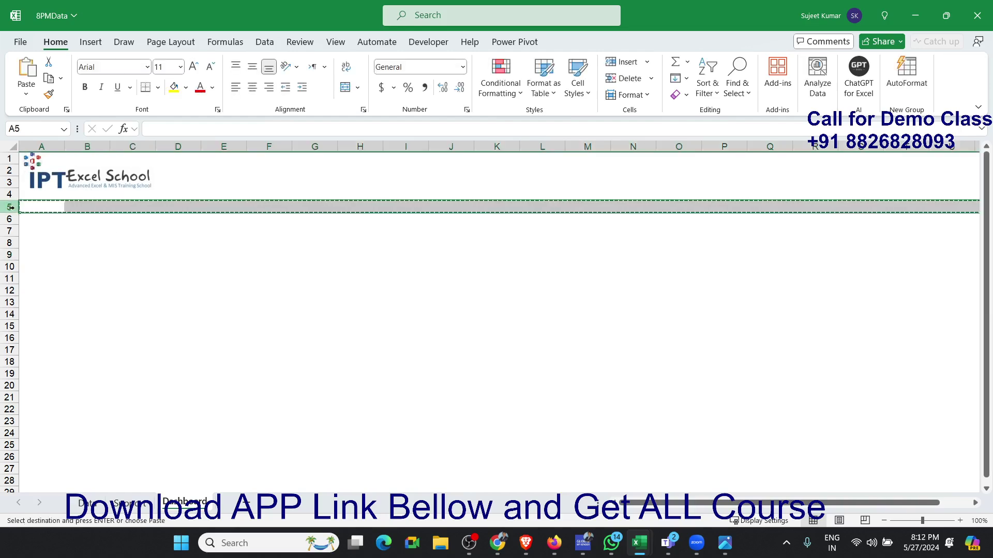
pyautogui.press('Down')
pyautogui.press('Down')
pyautogui.press('Down')
pyautogui.press('Down')
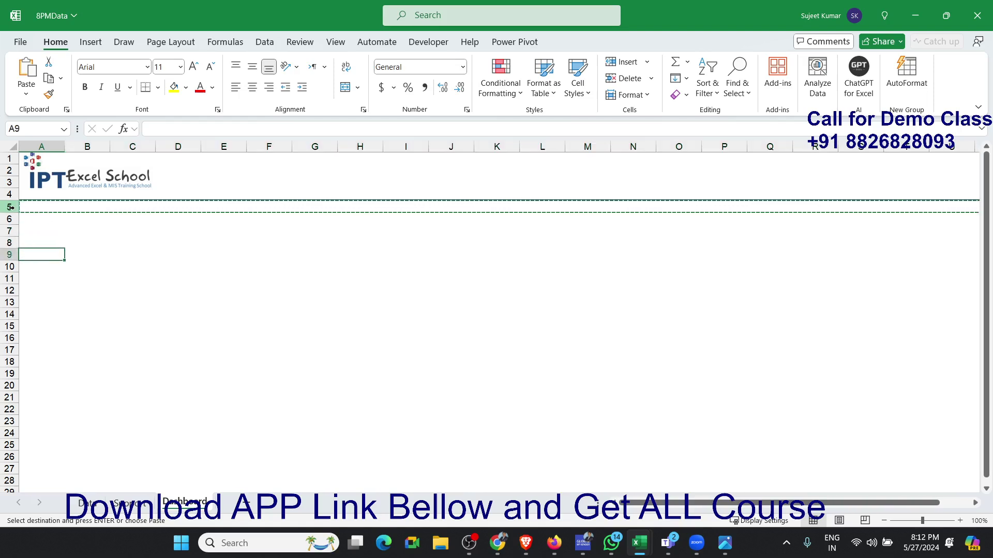
pyautogui.hotkey('ctrl', 'v')
pyautogui.press('Escape')
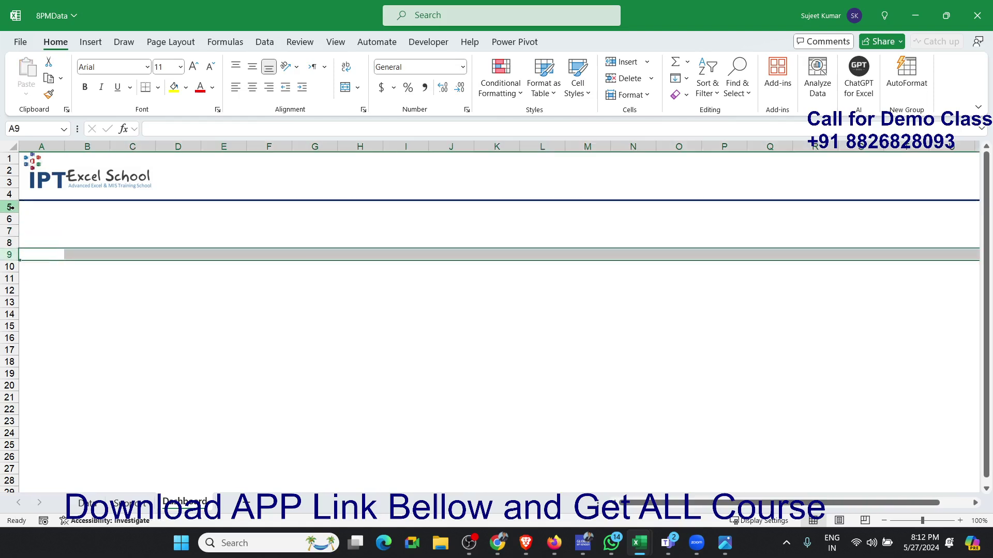
# - Copy row 4 with its bottom border into row 8 to make a second divider line
pyautogui.press('Down')
pyautogui.press('Down')
pyautogui.press('Down')
pyautogui.press('Up')
pyautogui.press('Up')
pyautogui.press('Up')
pyautogui.press('Up')
pyautogui.press('Up')
pyautogui.press('Up')
pyautogui.press('Up')
pyautogui.press('Up')
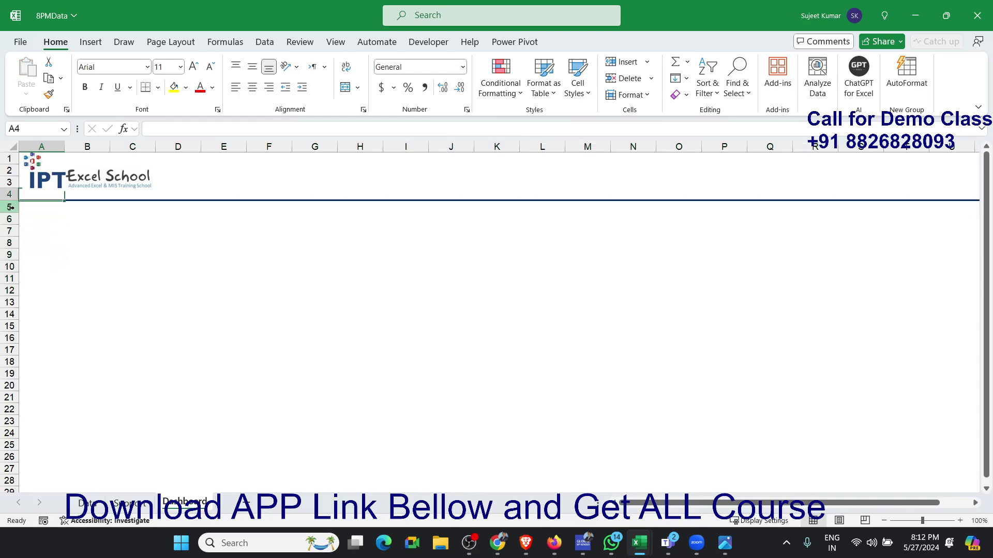
pyautogui.click(11, 202)
pyautogui.hotkey('ctrl', 'c')
pyautogui.press('Down')
pyautogui.press('Down')
pyautogui.press('Down')
pyautogui.press('Down')
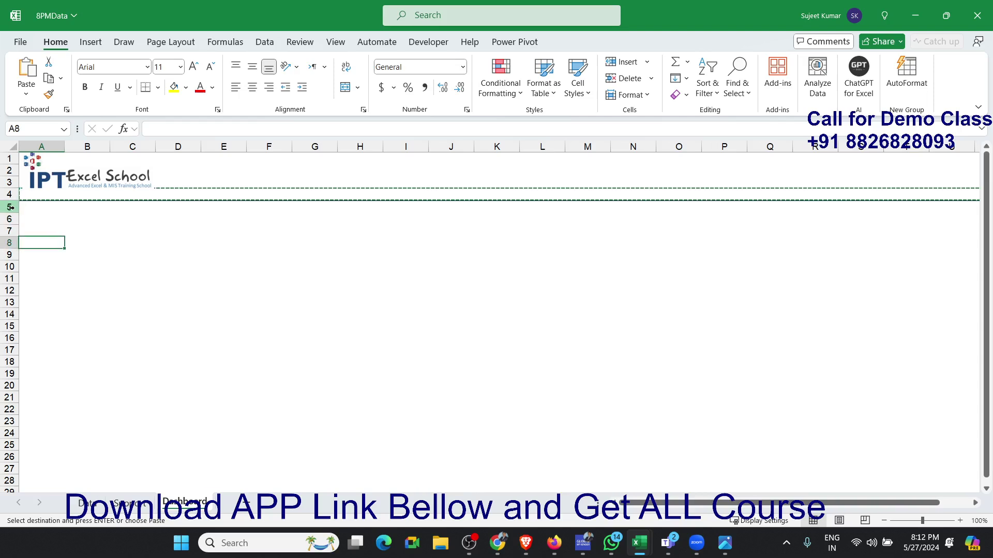
pyautogui.hotkey('ctrl', 'v')
pyautogui.press('Down')
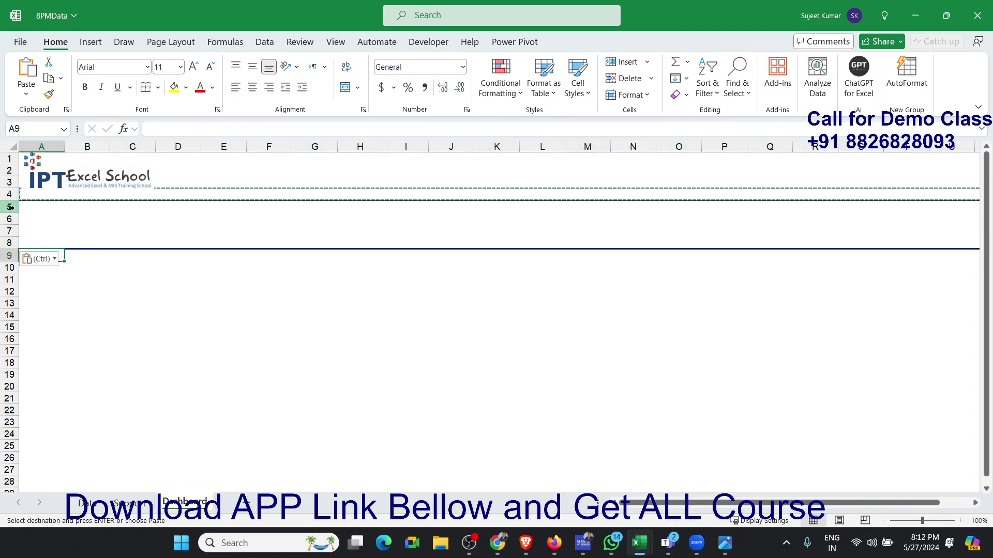
pyautogui.press('Escape')
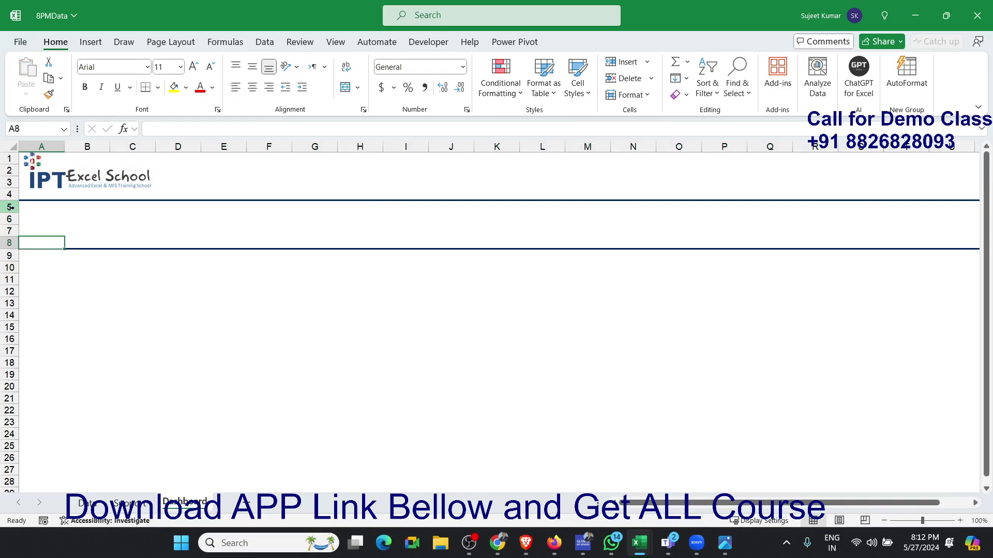
# - Copy row 8 with its bottom border into row 22 to make a third divider line
pyautogui.click(10, 243)
pyautogui.hotkey('ctrl', 'c')
pyautogui.press('Down')
pyautogui.press('Down')
pyautogui.press('Down')
pyautogui.press('Down')
pyautogui.press('Down')
pyautogui.press('Down')
pyautogui.press('Down')
pyautogui.press('Down')
pyautogui.press('Down')
pyautogui.press('Down')
pyautogui.press('Down')
pyautogui.press('Down')
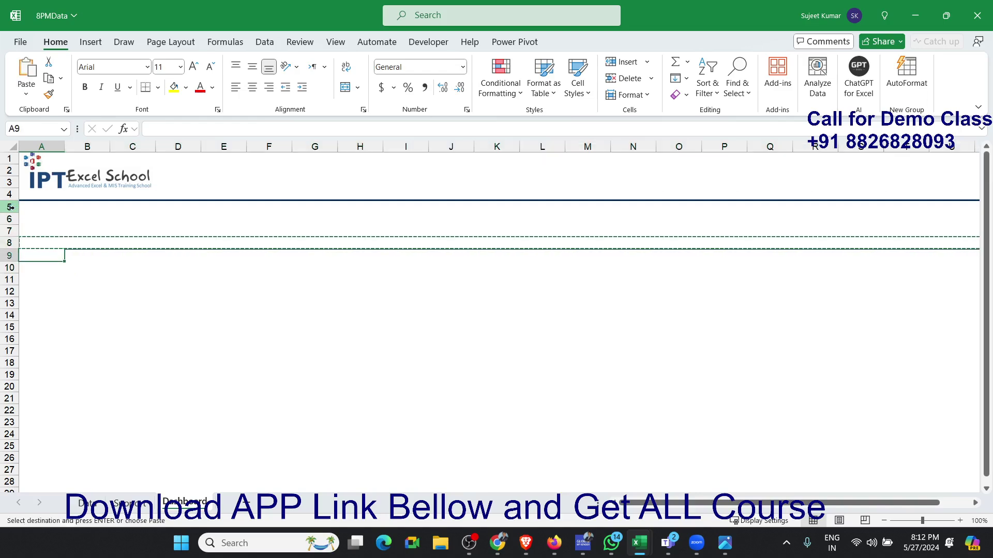
pyautogui.press('Down')
pyautogui.press('Down')
pyautogui.hotkey('ctrl', 'v')
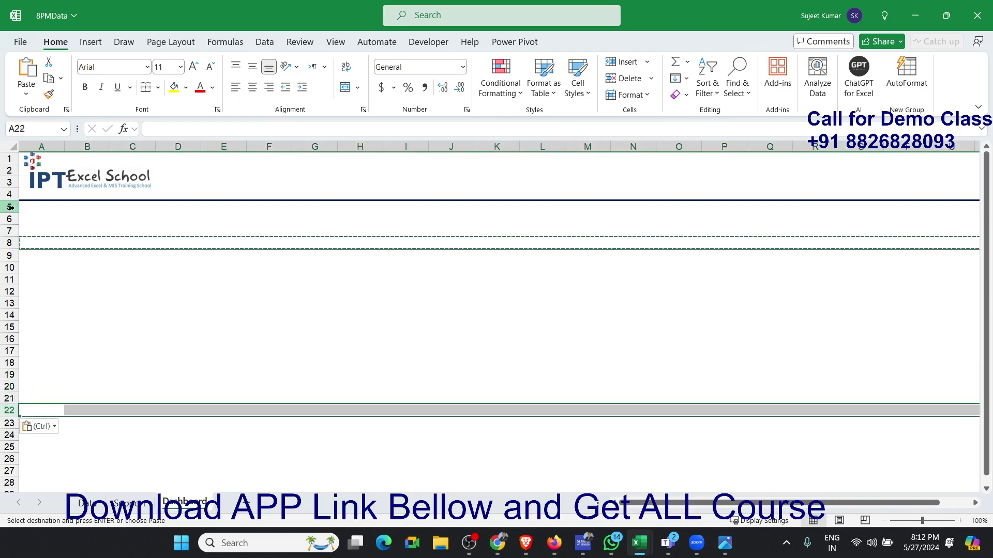
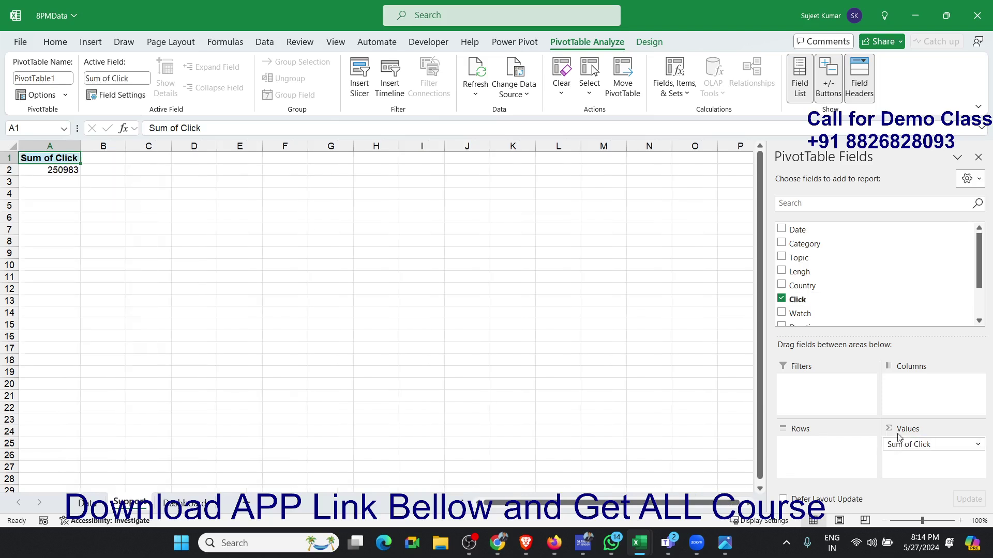
# - Add Watch to the pivot table's values and insert a calculated field named % with the formula Watch/Click
pyautogui.moveTo(842, 312); pyautogui.dragTo(897, 456)
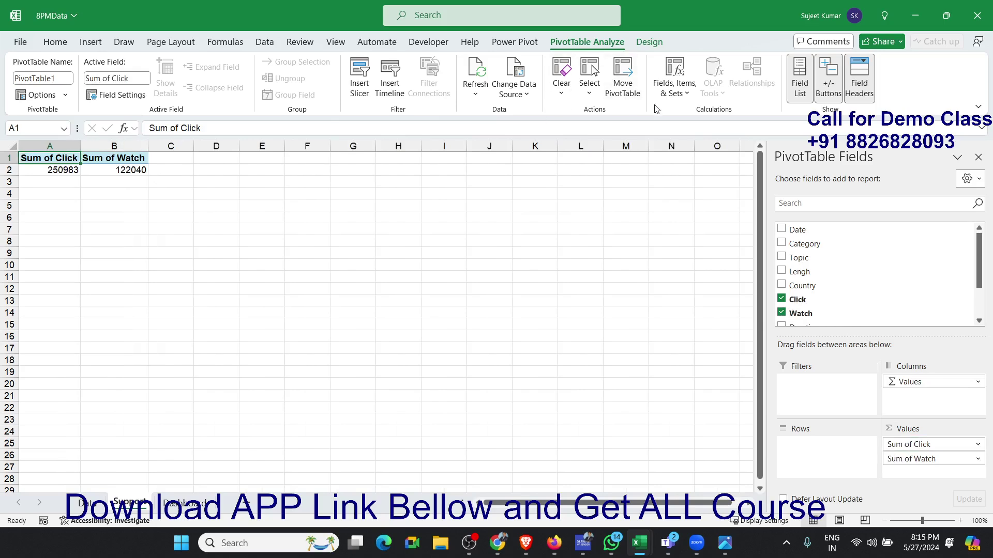
pyautogui.click(678, 98)
pyautogui.click(680, 113)
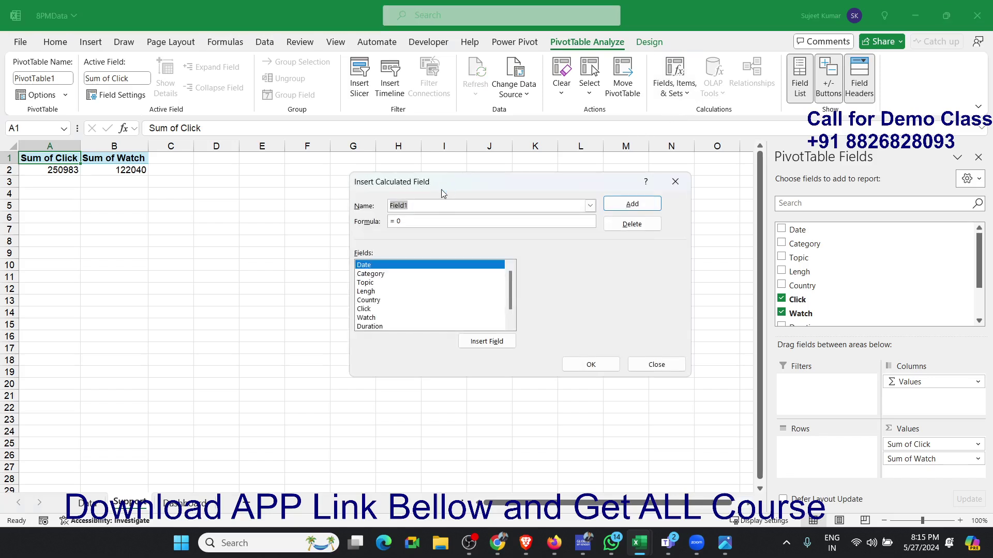
pyautogui.write('%')
pyautogui.doubleClick(387, 319)
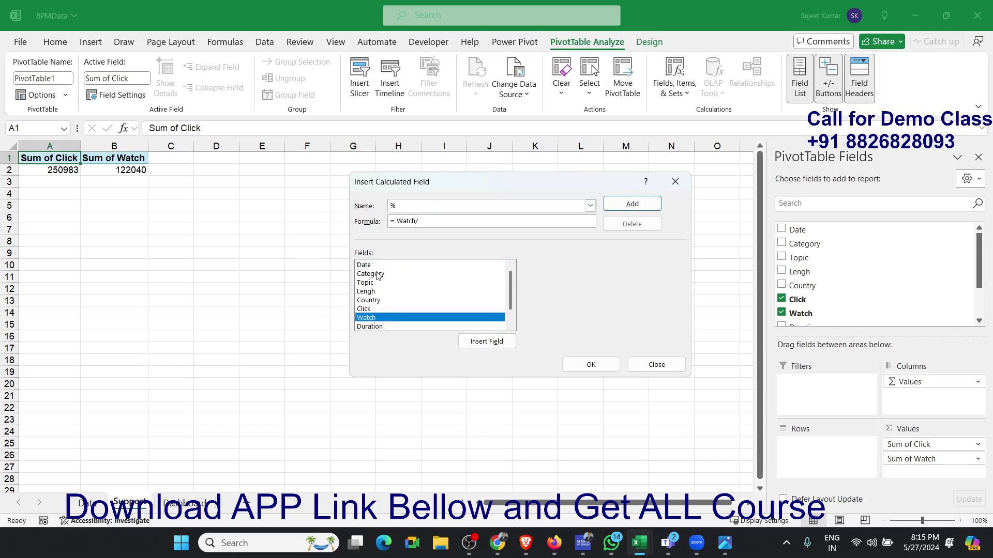
pyautogui.doubleClick(380, 309)
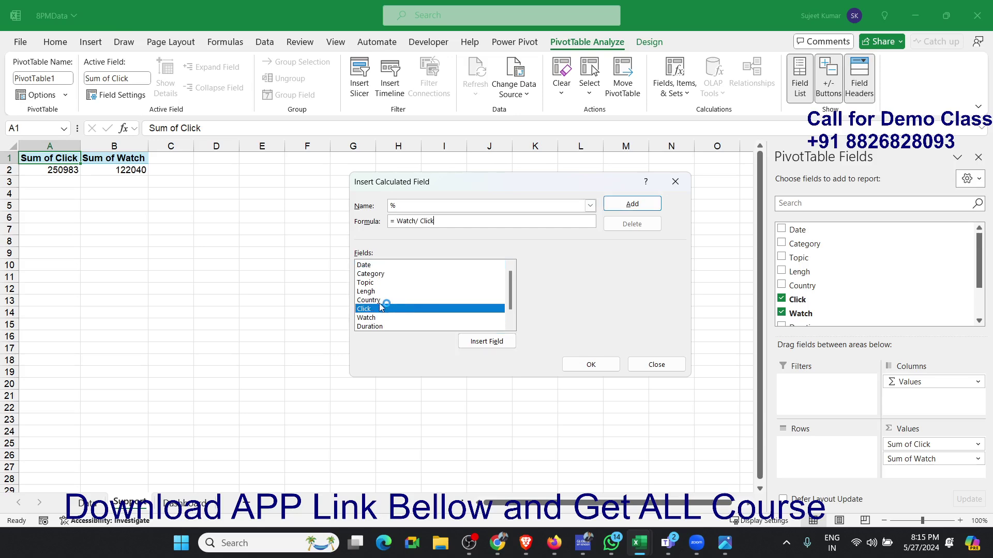
pyautogui.click(590, 364)
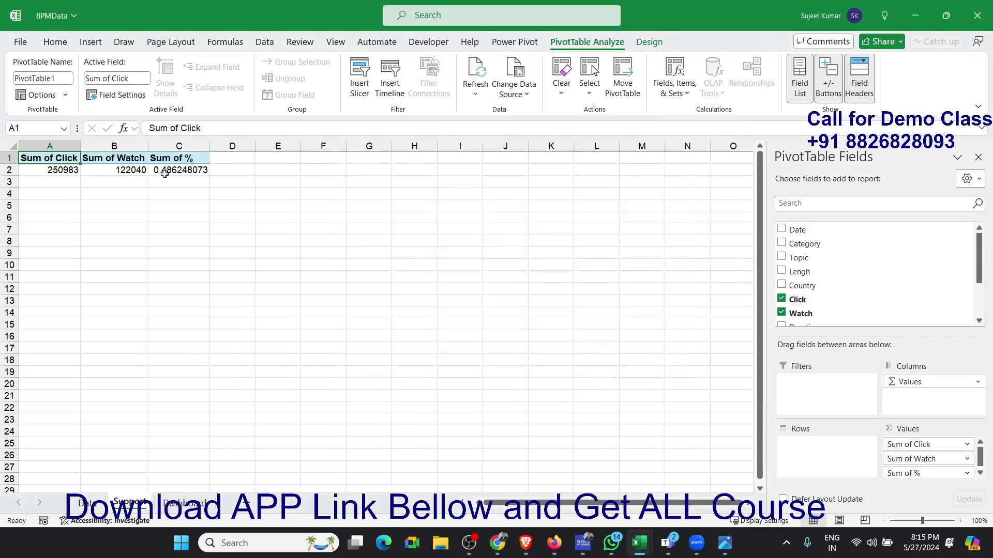
# - Format the pivot table's Sum of % value in cell C2 as a percentage without decimals
pyautogui.click(170, 169)
pyautogui.hotkey('ctrl', 'shift', '5')
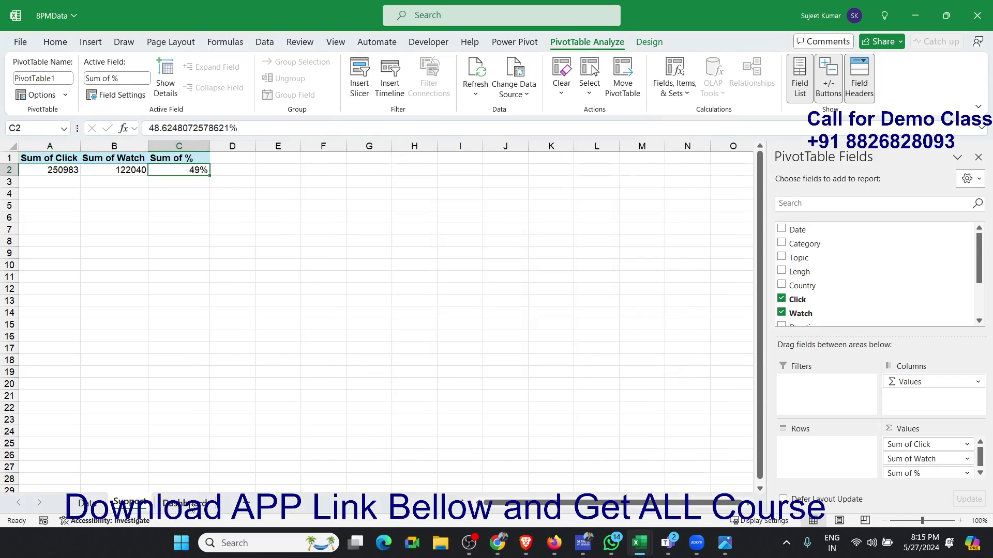
# - Link the first green card, cell B6 on the Dashboard sheet, to the Sum of Click value on the Support sheet
pyautogui.click(184, 503)
pyautogui.click(107, 226)
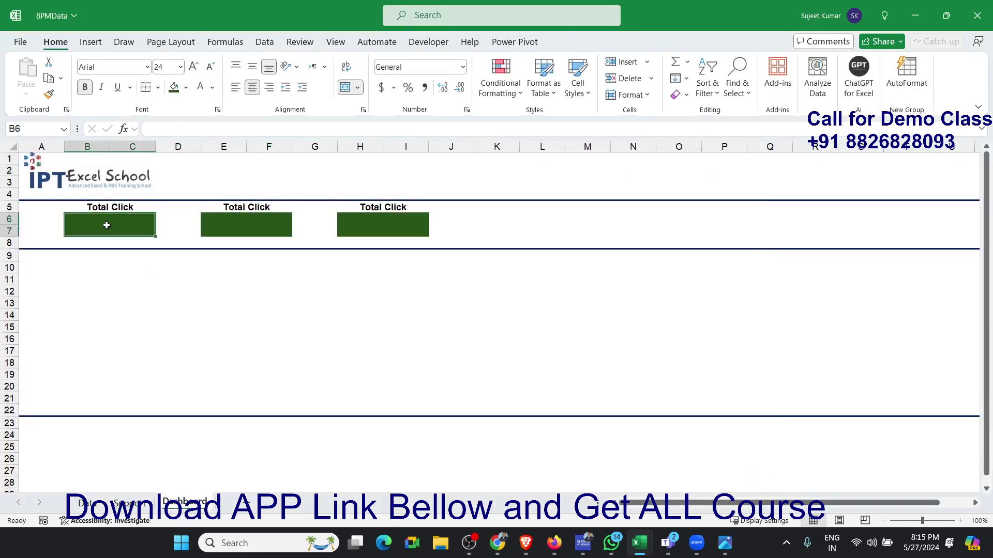
pyautogui.write('=')
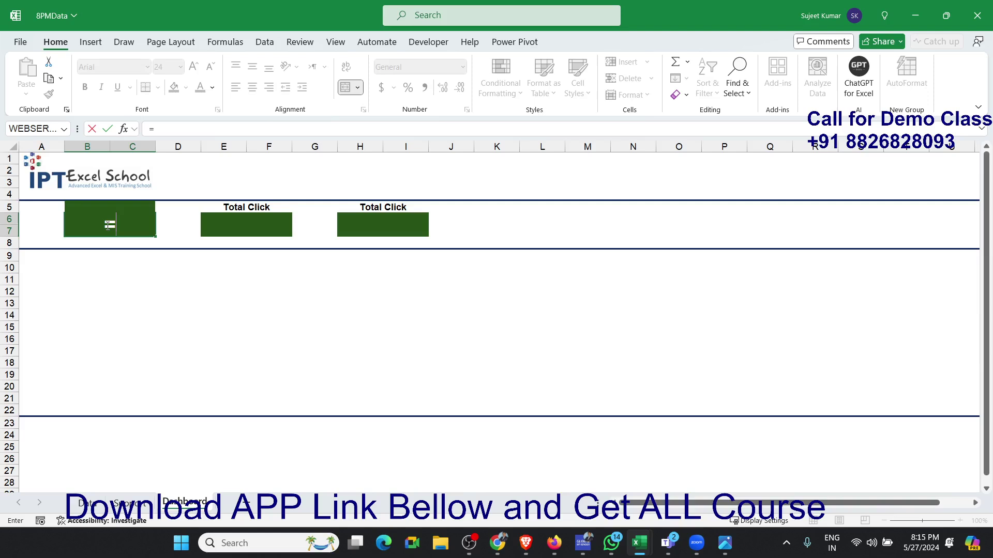
pyautogui.click(146, 502)
pyautogui.click(77, 170)
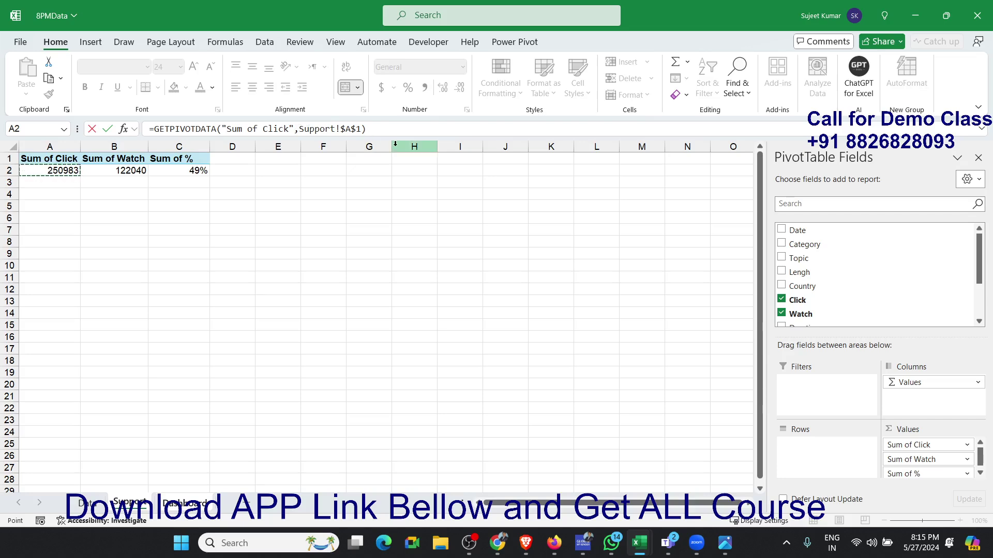
pyautogui.press('Escape')
pyautogui.hotkey('ctrl', 'pagedown')
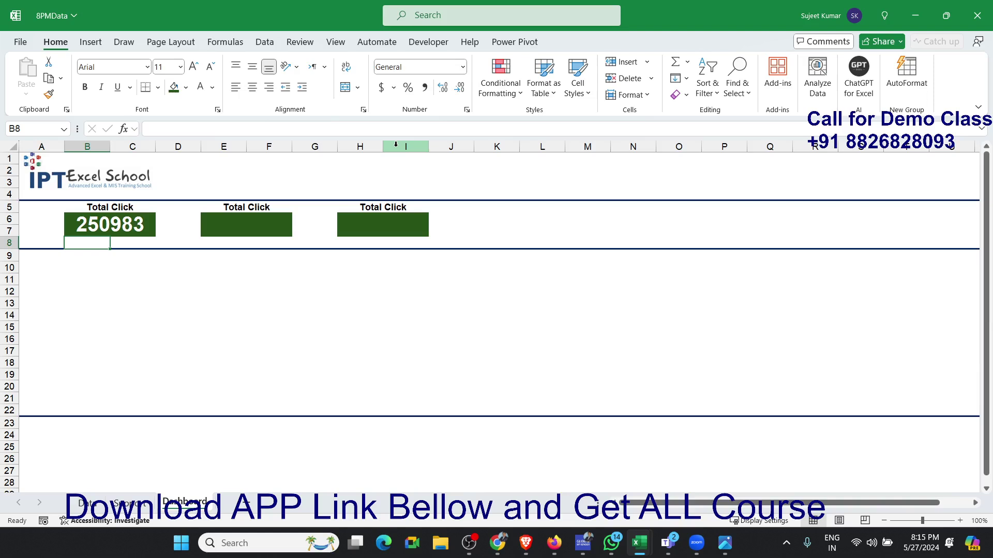
# - Apply the custom number format 0, "K" to cell B6 so the clicks show in thousands
pyautogui.press('Up')
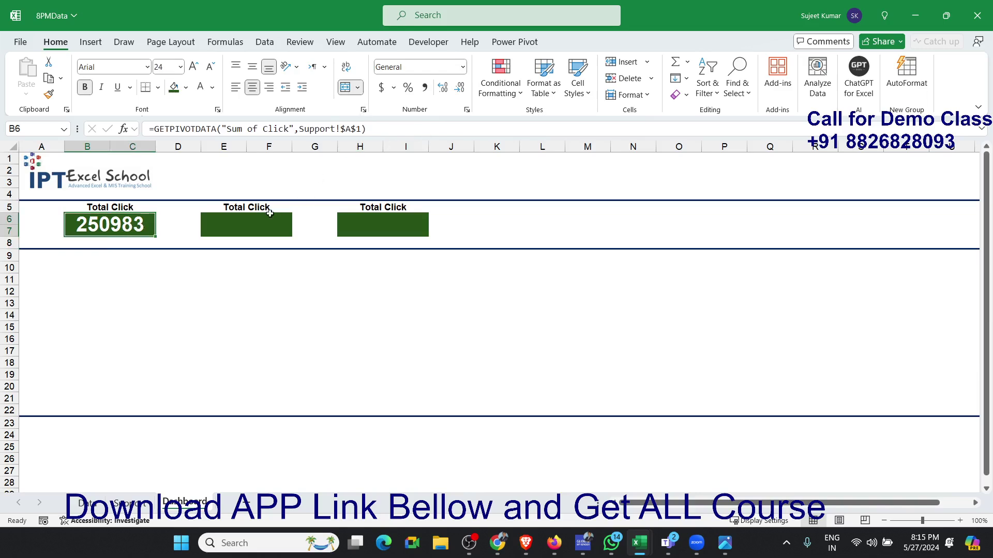
pyautogui.click(460, 114)
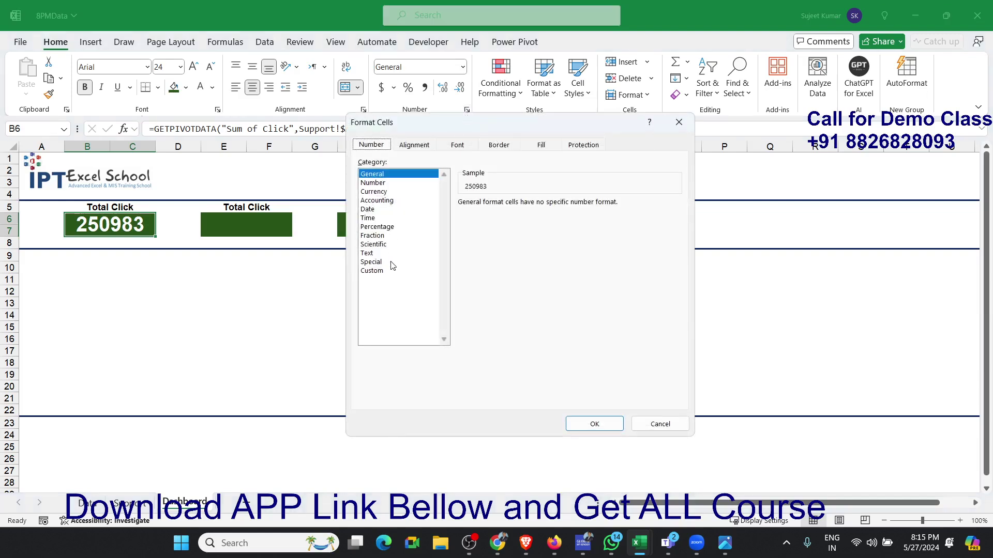
pyautogui.click(385, 271)
pyautogui.doubleClick(476, 215)
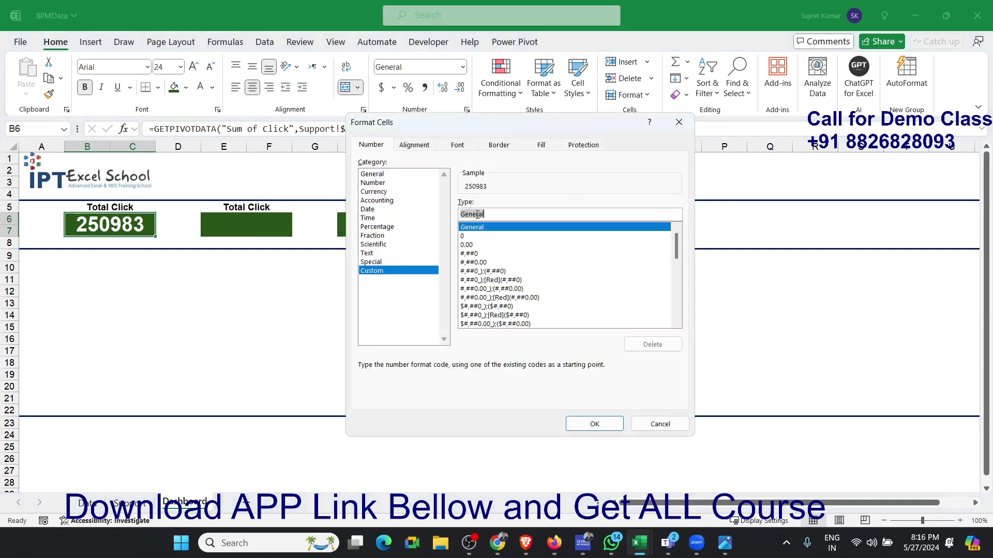
pyautogui.write('0 "K')
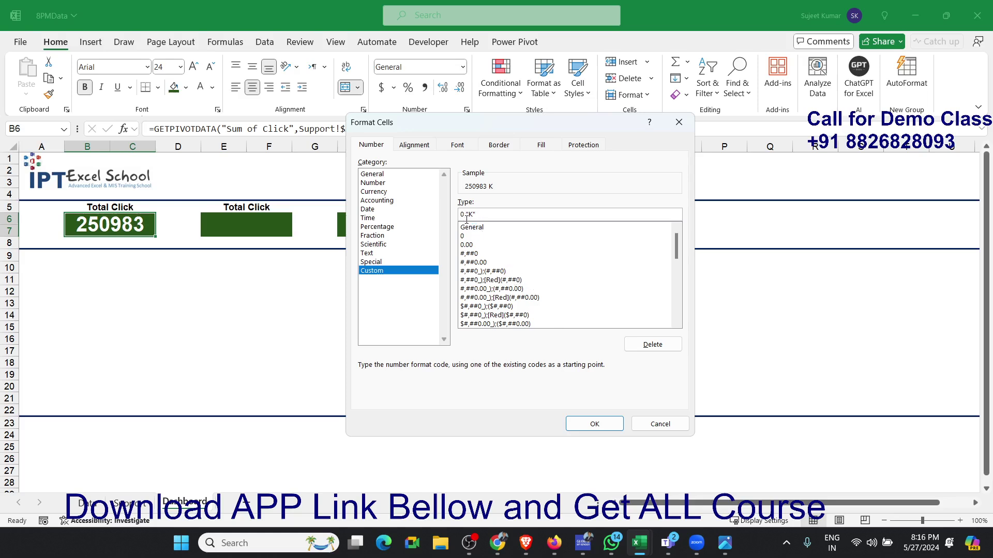
pyautogui.click(465, 216)
pyautogui.write(',')
pyautogui.click(595, 422)
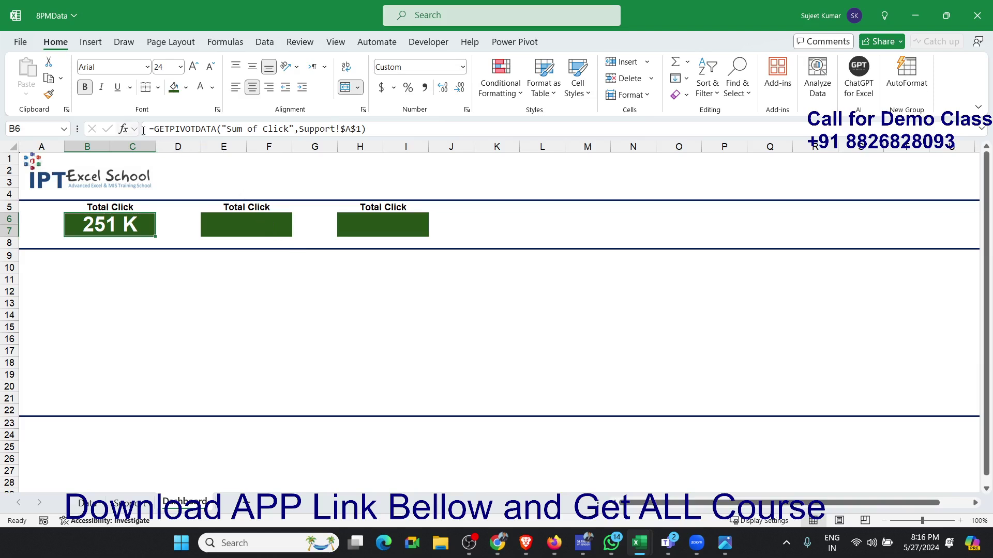
# - Copy the formatting of cell B6 to the second card, E6, and link E6 to the Support sheet's Sum of Watch value
pyautogui.click(49, 95)
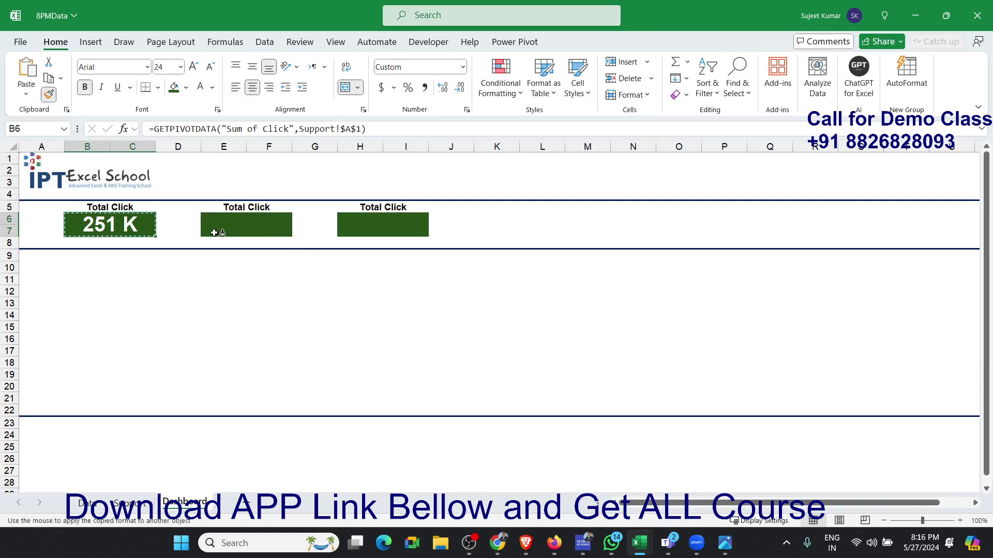
pyautogui.click(214, 231)
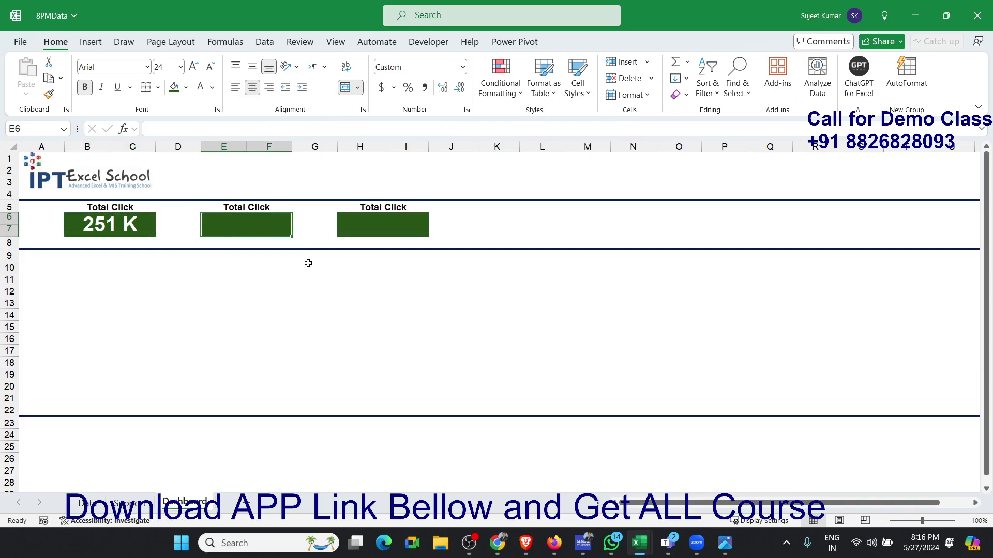
pyautogui.write('=')
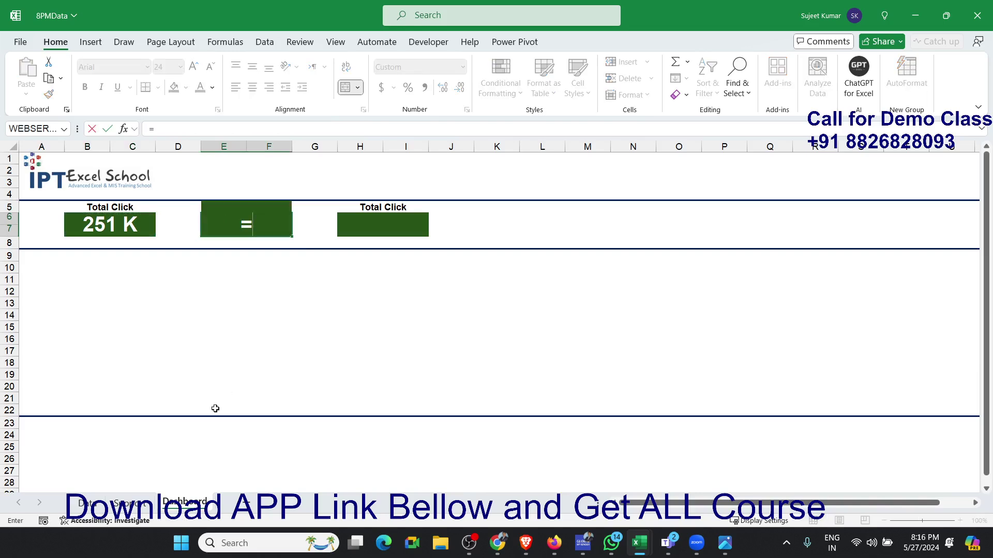
pyautogui.click(131, 501)
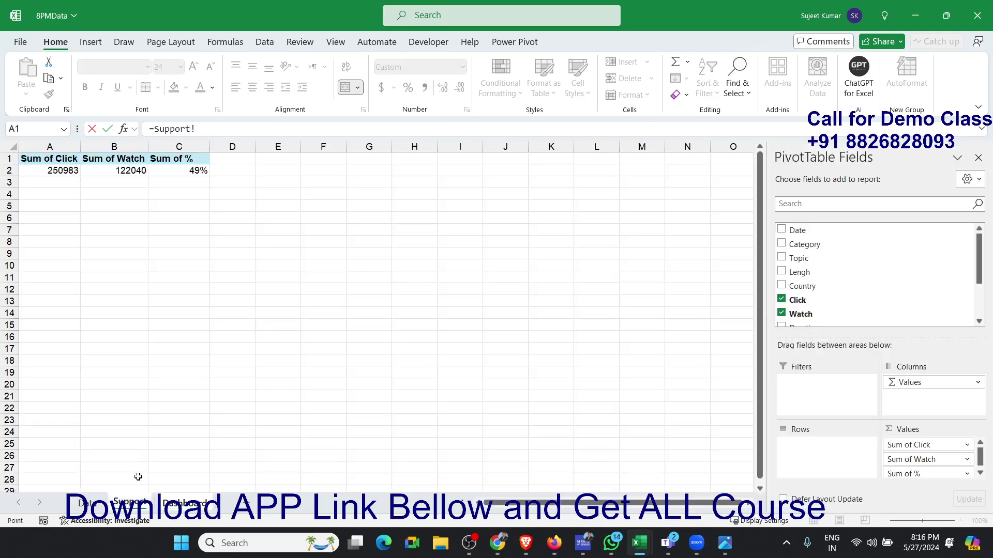
pyautogui.click(131, 171)
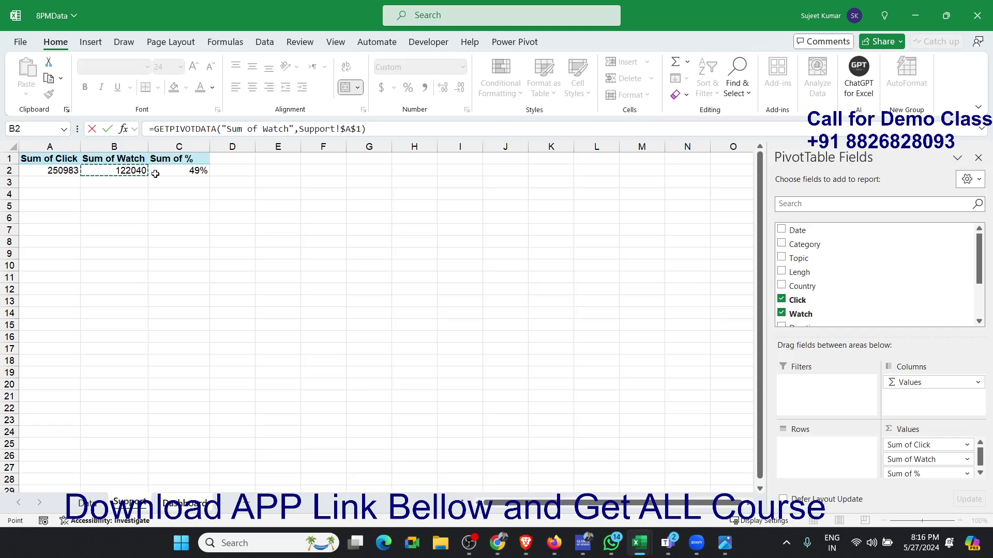
pyautogui.press('Return')
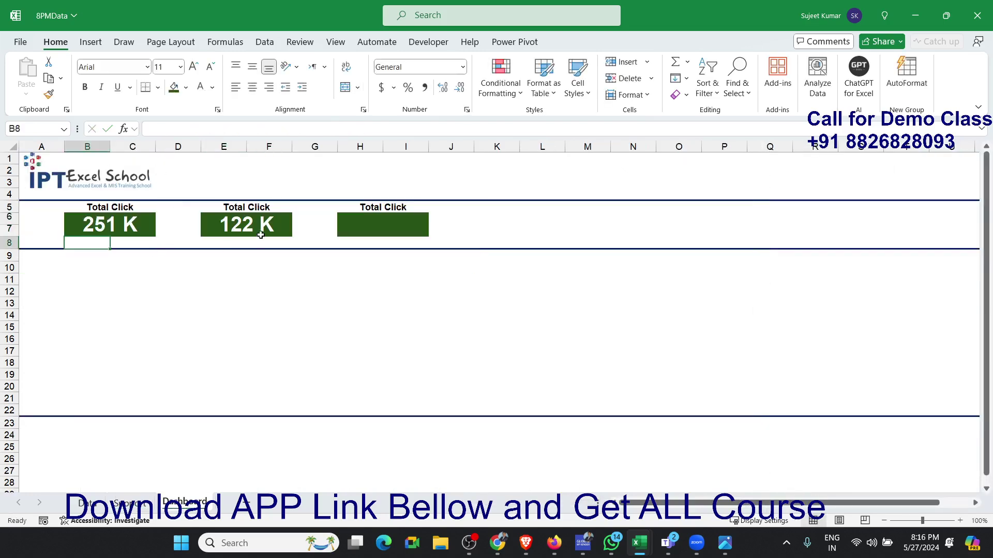
pyautogui.click(261, 235)
# - Link the third card, cell H6, to the Support sheet's Sum of % value and format it as a percentage
pyautogui.click(349, 231)
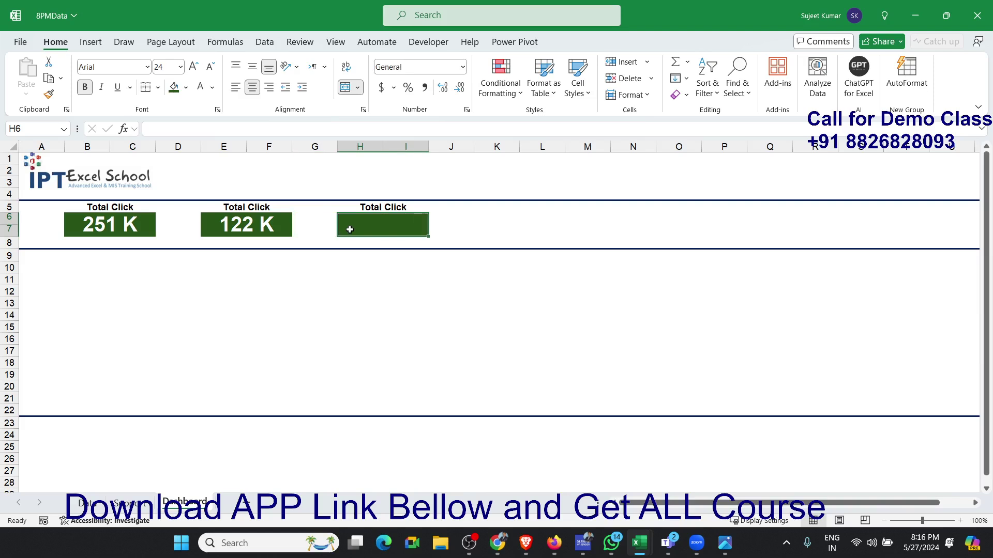
pyautogui.write('=')
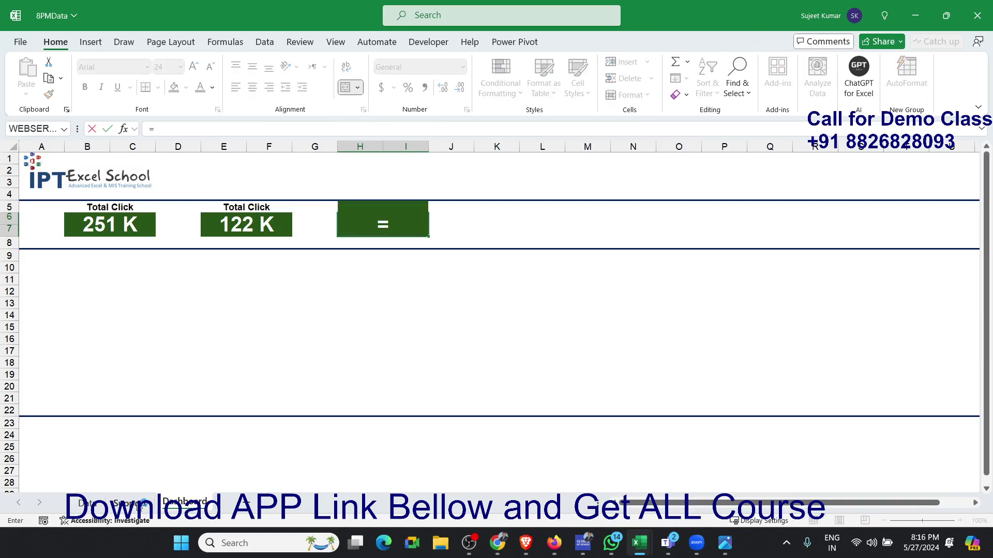
pyautogui.click(140, 503)
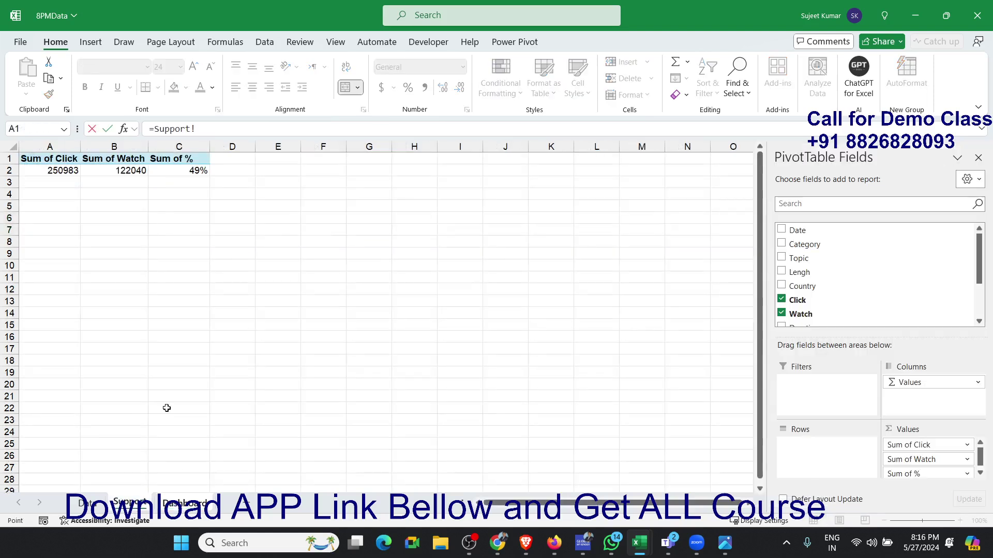
pyautogui.click(191, 171)
pyautogui.press('Return')
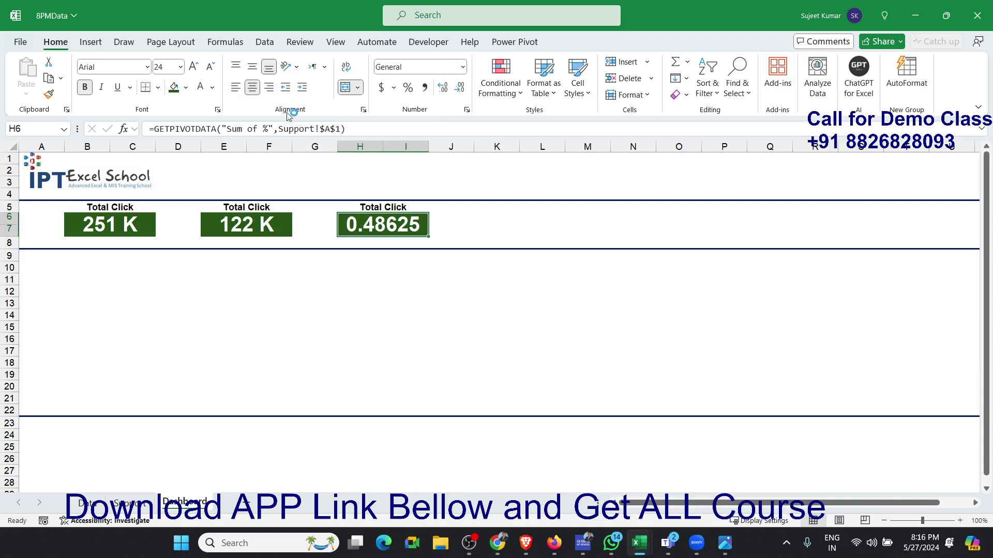
pyautogui.click(411, 90)
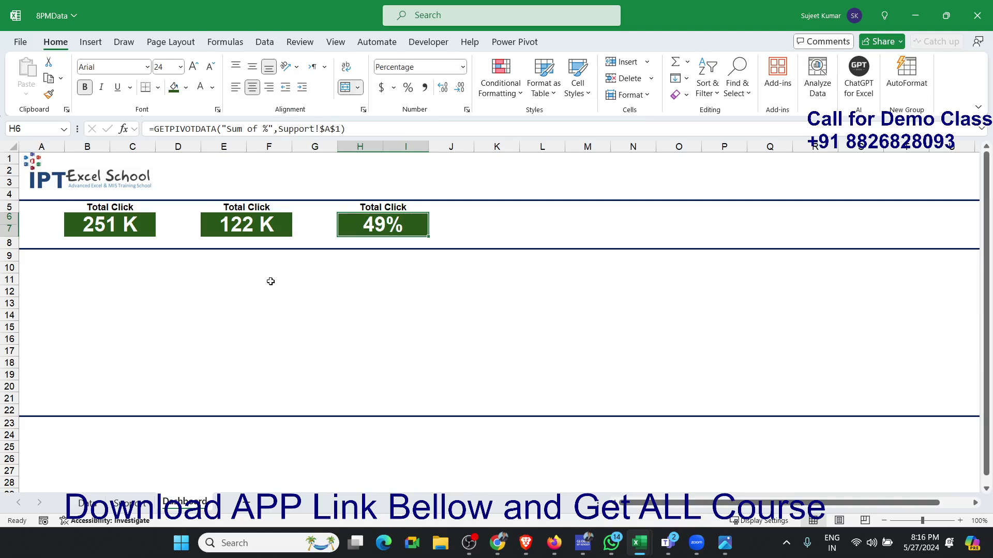
pyautogui.click(212, 302)
# - Make rows 7 and 6 slightly taller to give the three green cards more height
pyautogui.moveTo(16, 236); pyautogui.dragTo(17, 242)
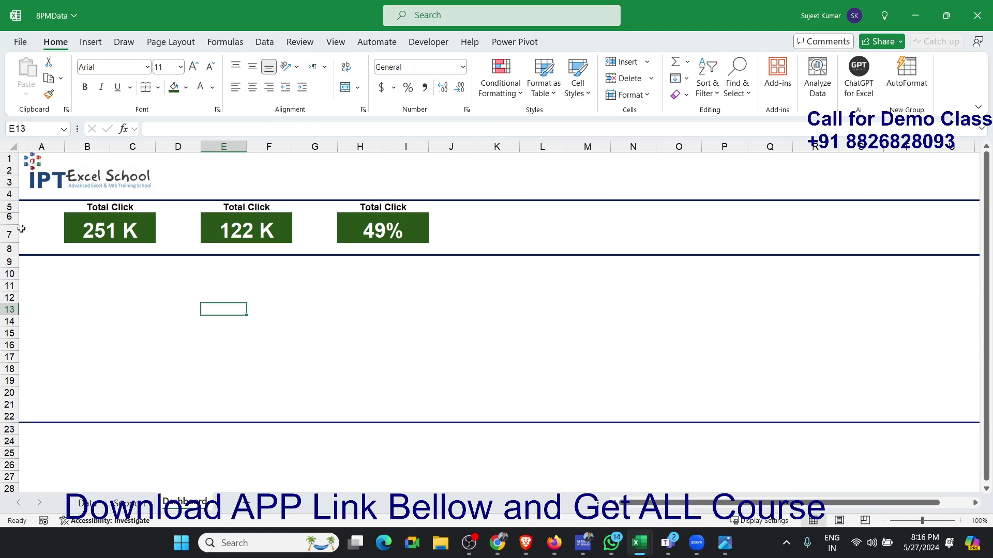
pyautogui.click(20, 224)
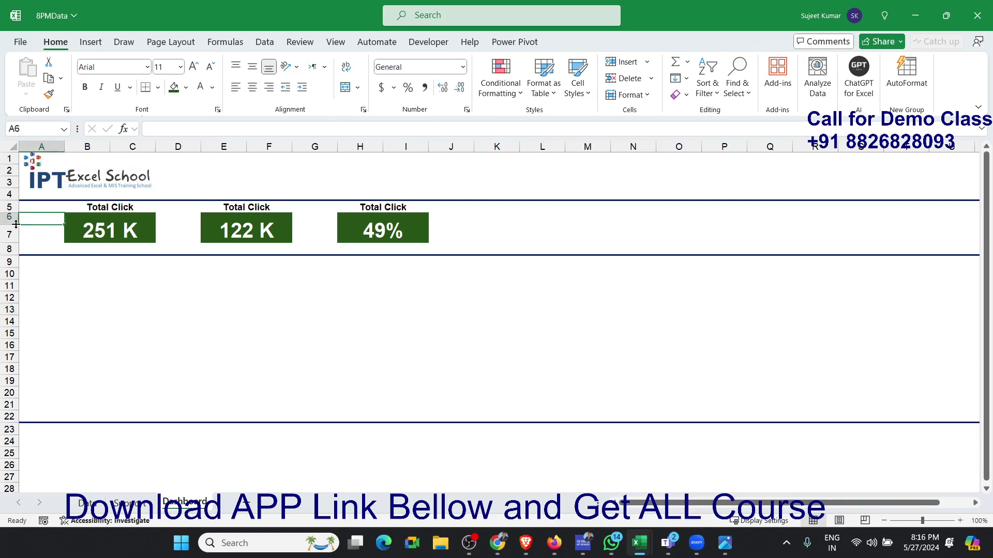
pyautogui.moveTo(16, 224); pyautogui.dragTo(16, 228)
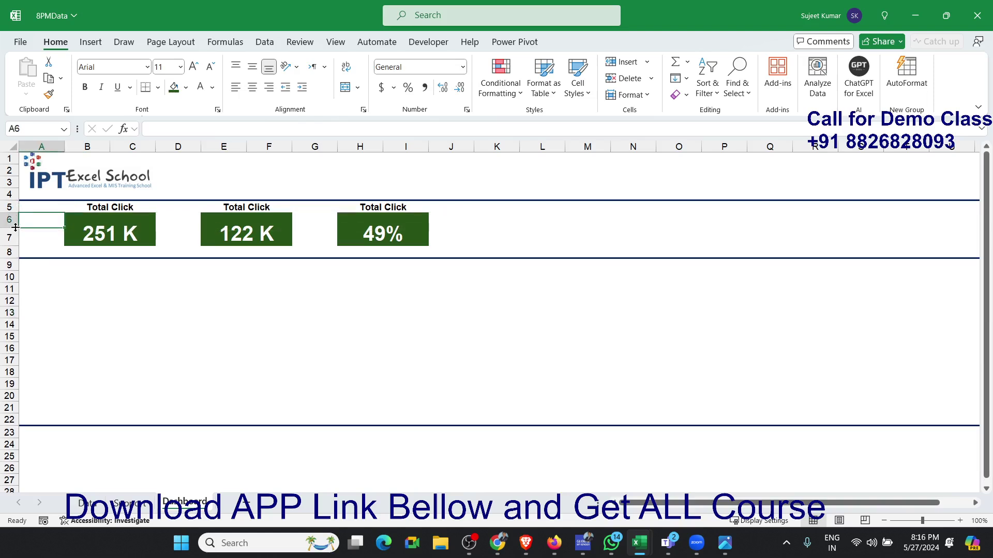
# - Align the values of all three green cards vertically to the middle of their cells
pyautogui.click(86, 235)
pyautogui.keyDown('ctrl'); pyautogui.click(242, 245); pyautogui.keyUp('ctrl')
pyautogui.keyDown('ctrl'); pyautogui.click(367, 236); pyautogui.keyUp('ctrl')
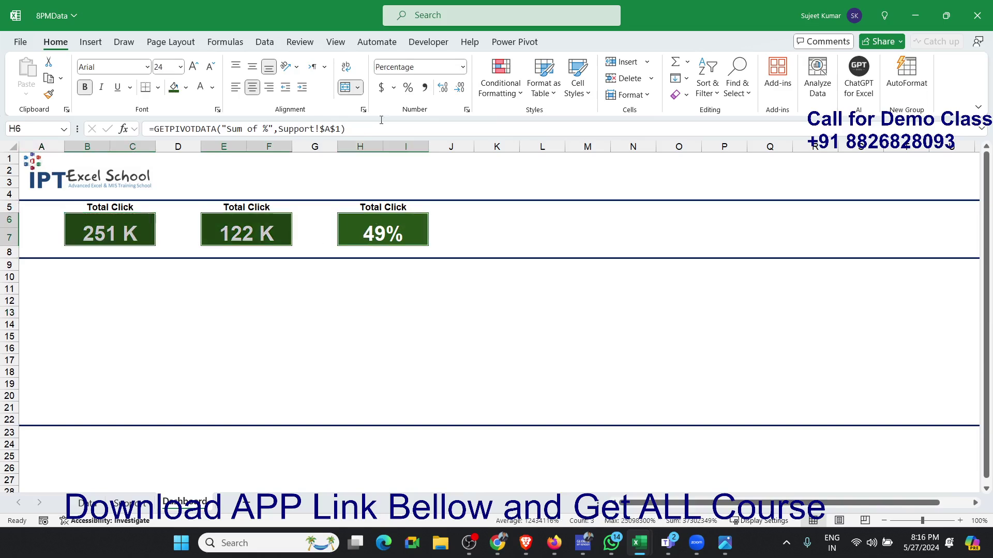
pyautogui.click(253, 72)
pyautogui.click(310, 300)
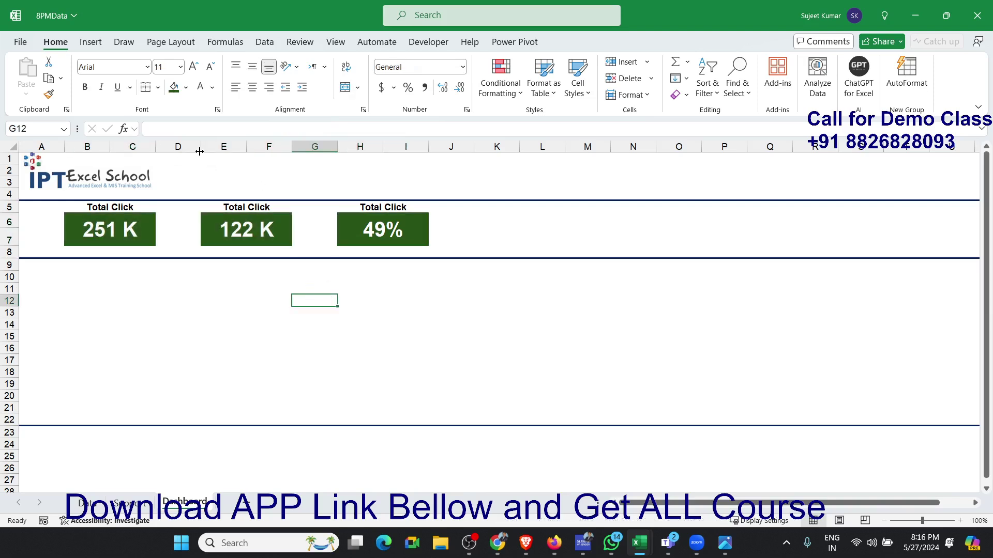
# - Narrow columns D and G to thin gaps so the three cards sit close together
pyautogui.moveTo(200, 151); pyautogui.dragTo(163, 150)
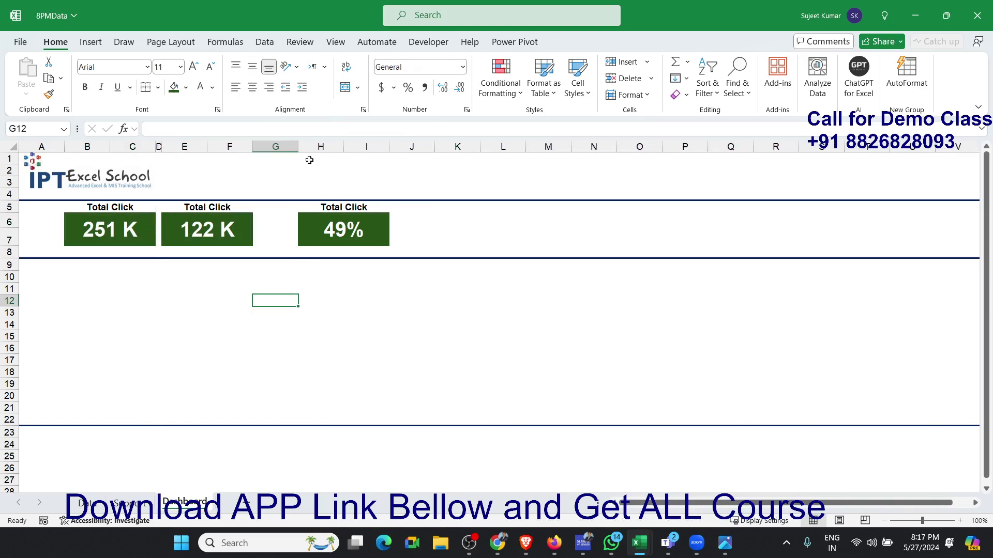
pyautogui.moveTo(304, 150); pyautogui.dragTo(264, 151)
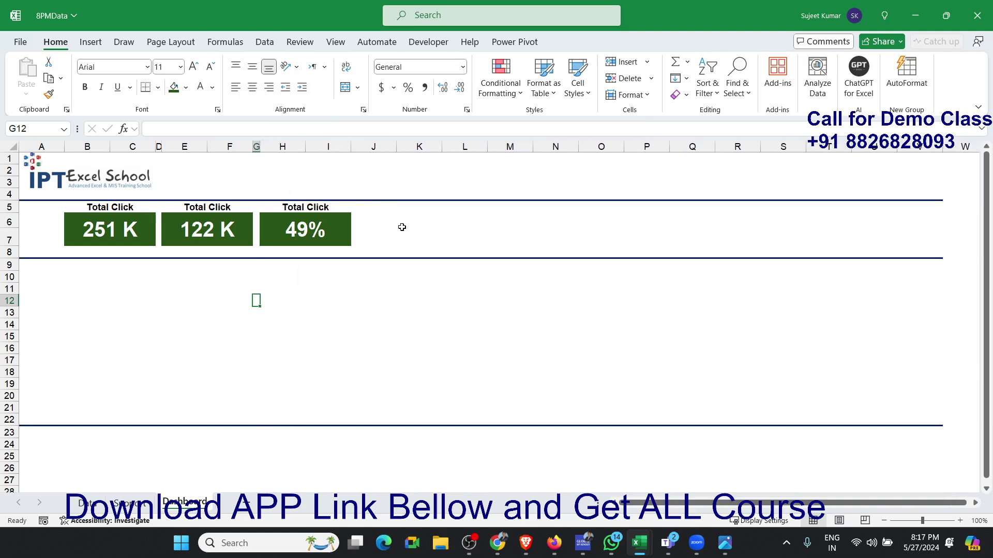
pyautogui.click(463, 356)
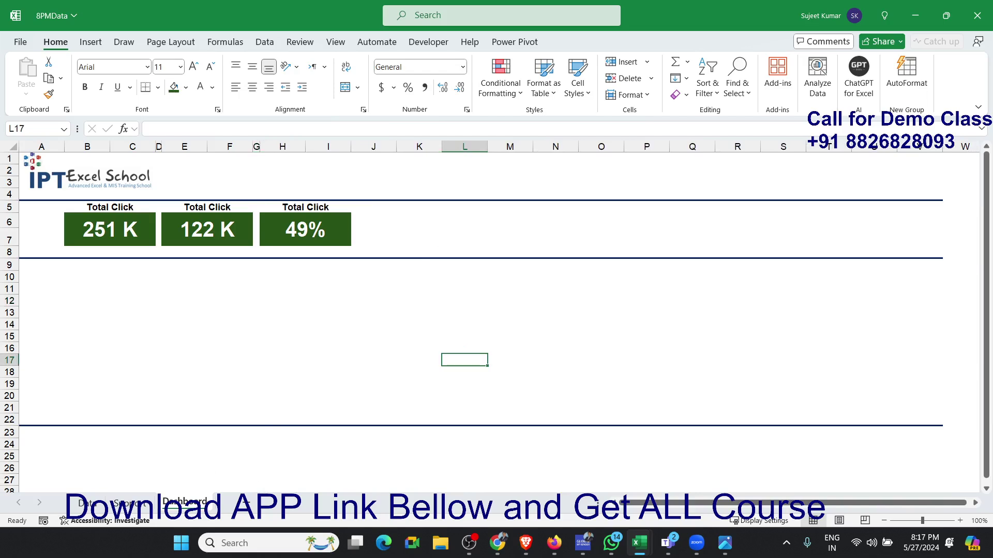
pyautogui.hotkey('alt', 'Tab')
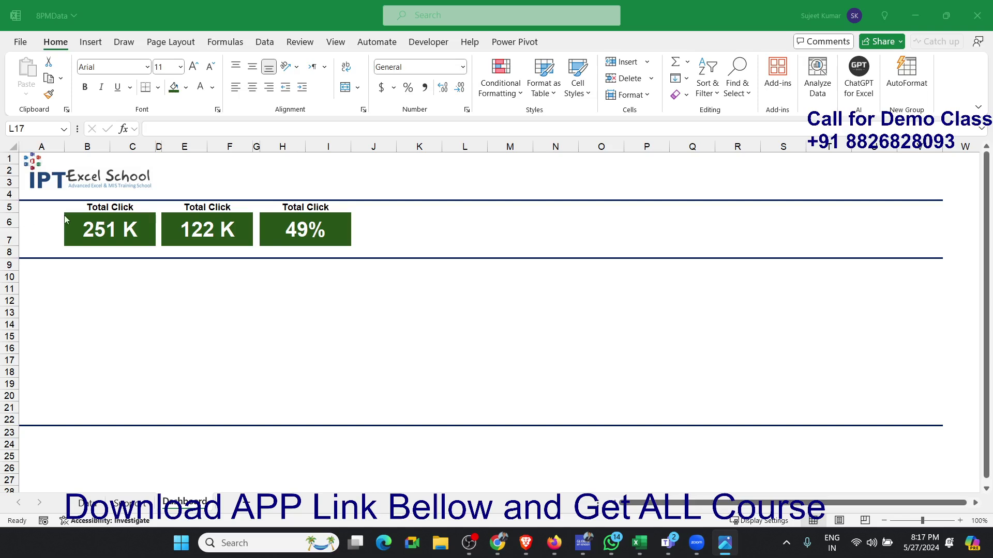
pyautogui.hotkey('alt', 'Tab')
pyautogui.click(208, 238)
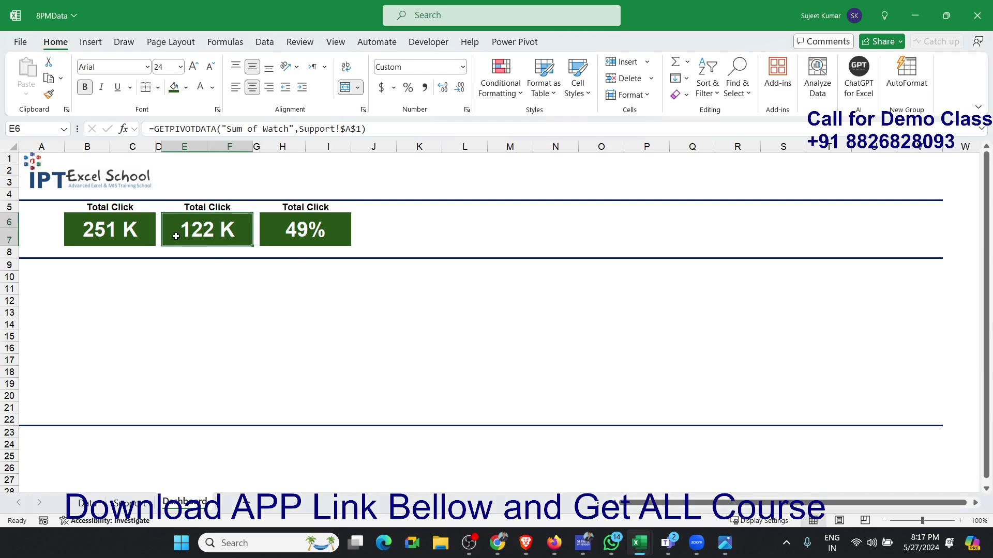
pyautogui.click(137, 233)
pyautogui.click(206, 236)
pyautogui.click(263, 235)
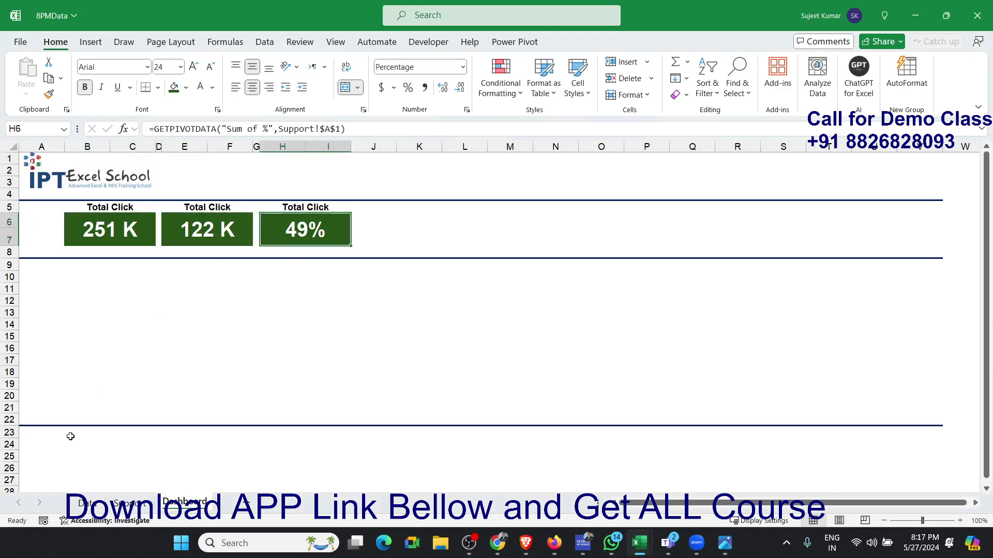
# - Examine the Watch, Lengh and Duration columns on the Data sheet as sources for further KPI cards
pyautogui.click(128, 502)
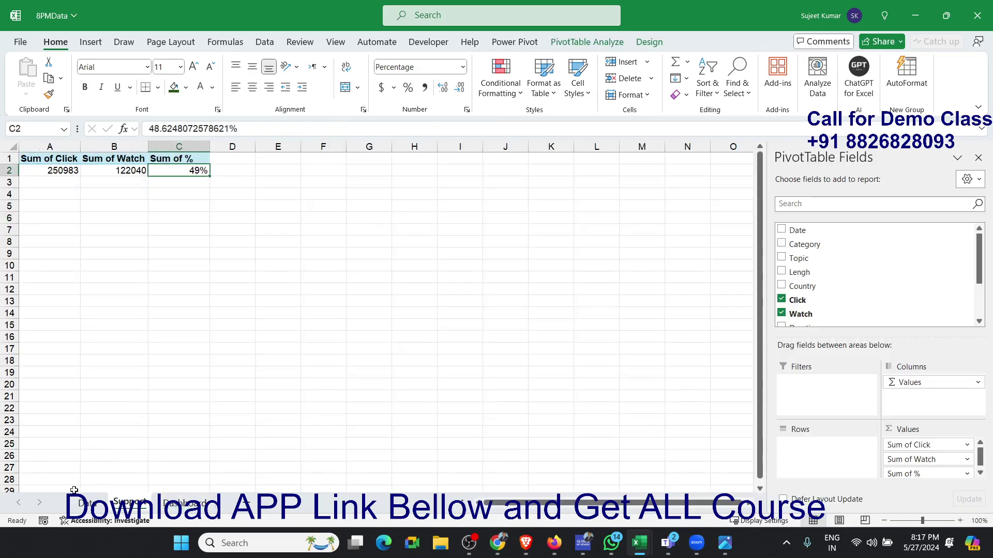
pyautogui.click(86, 503)
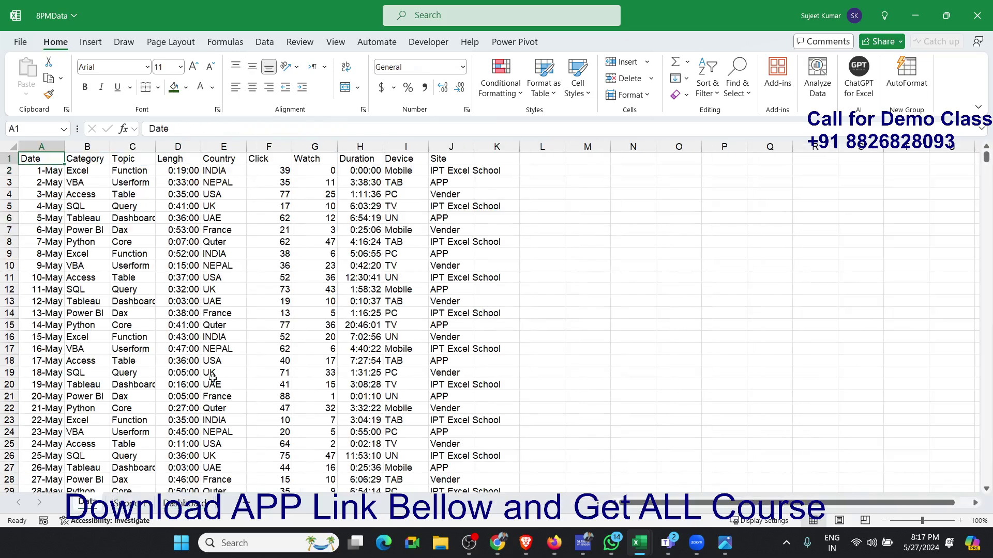
pyautogui.click(327, 160)
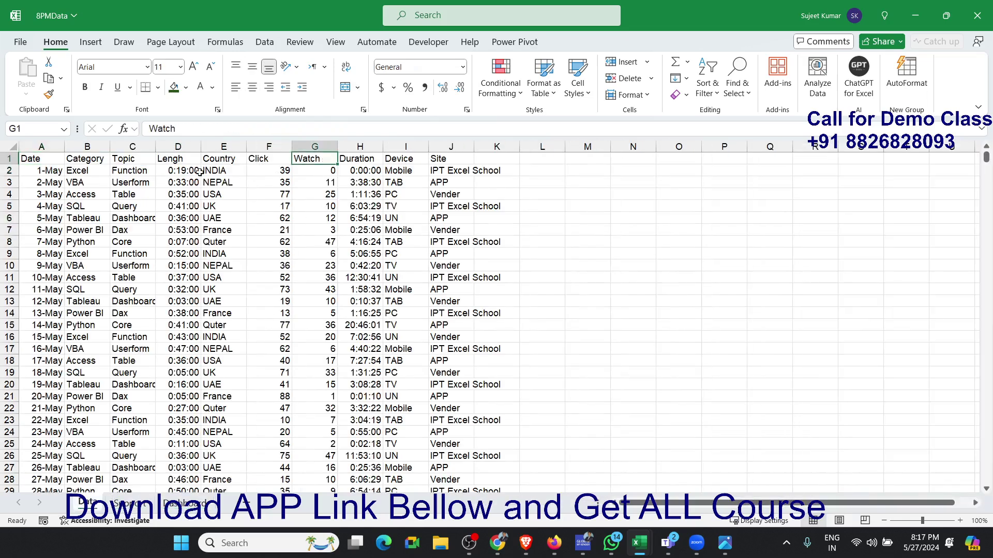
pyautogui.click(183, 146)
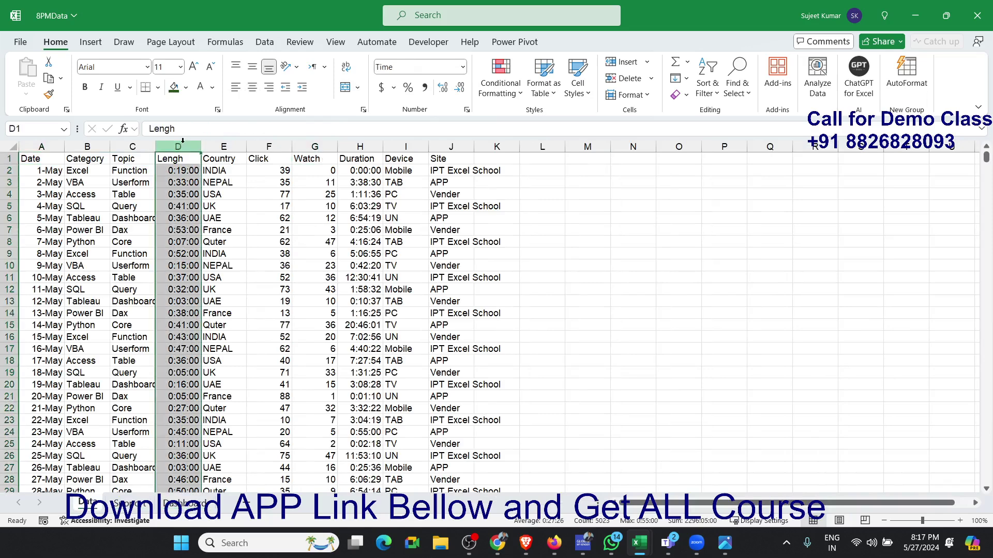
pyautogui.click(354, 155)
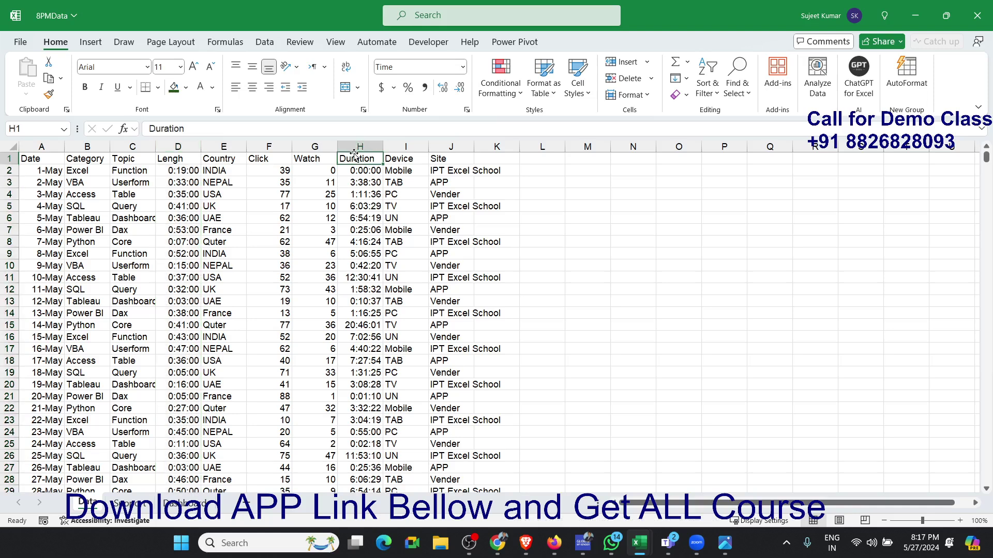
pyautogui.click(363, 141)
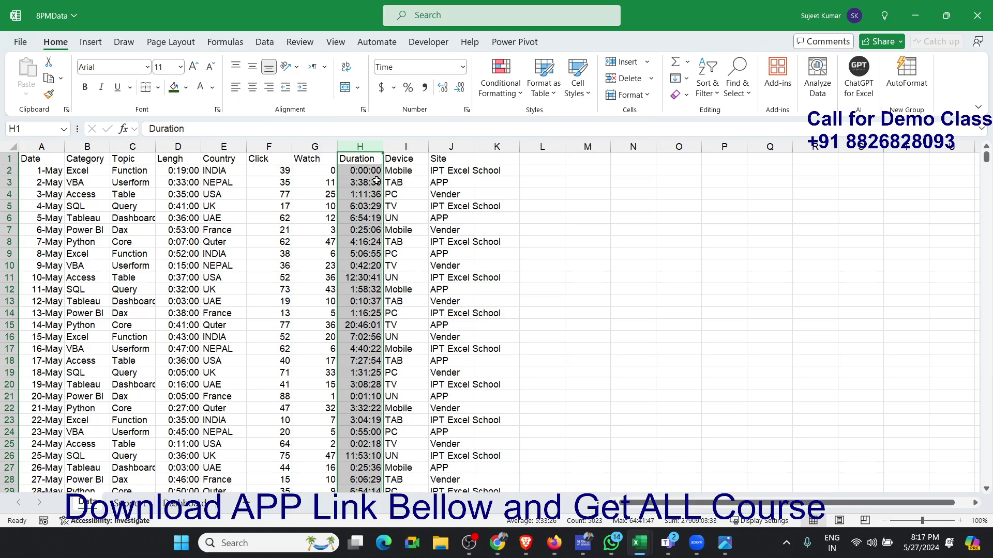
pyautogui.click(178, 146)
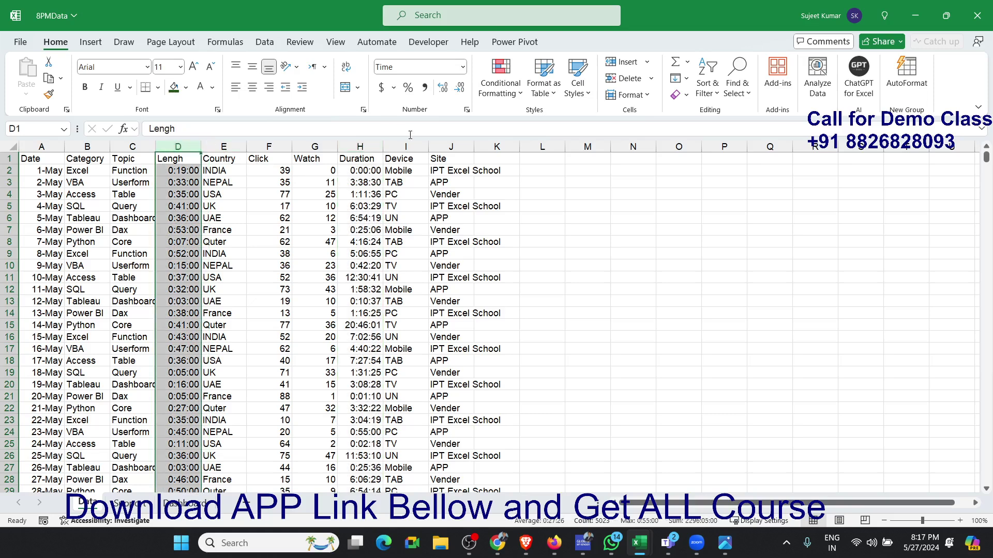
pyautogui.click(366, 145)
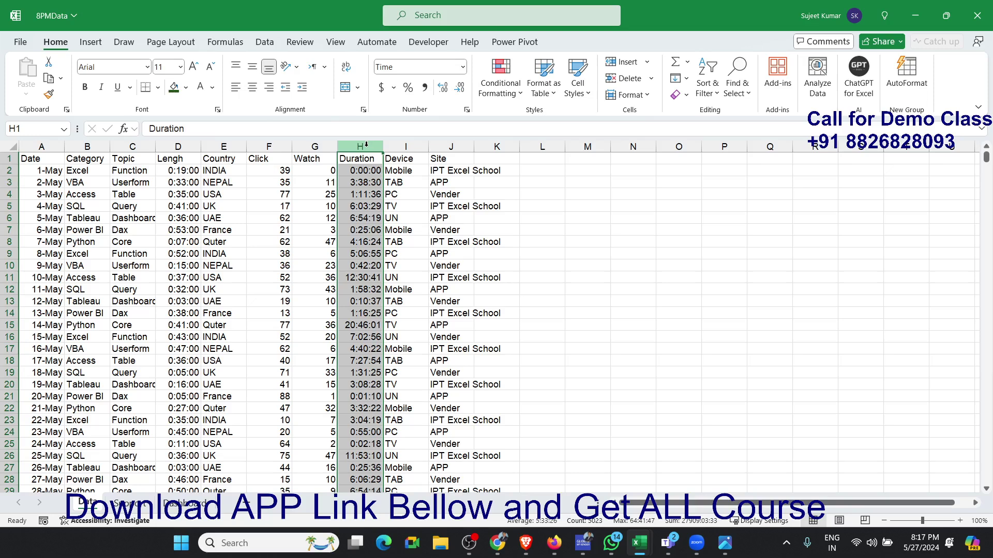
pyautogui.click(165, 374)
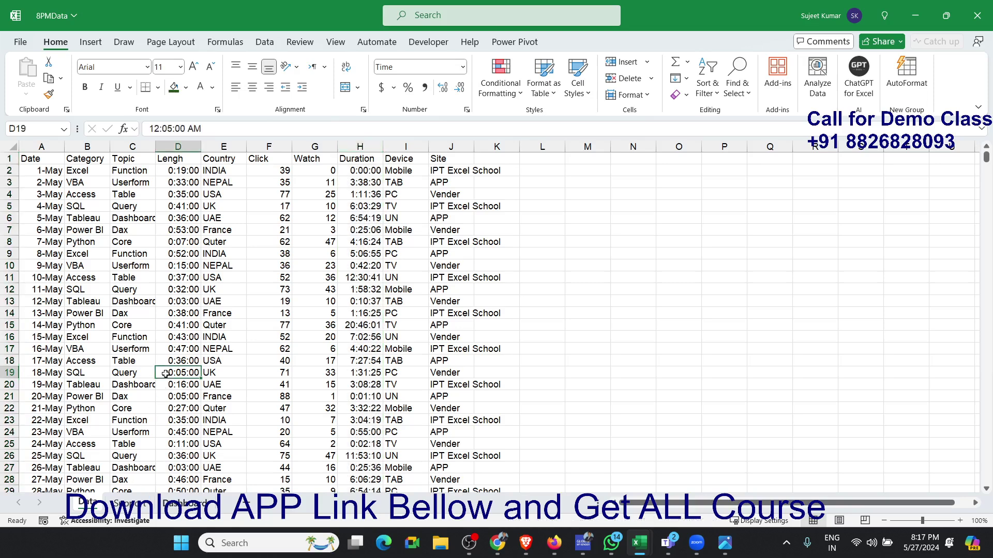
# - Copy the three KPI cards with their headings on the Dashboard sheet and paste them starting at cell K5
pyautogui.click(182, 503)
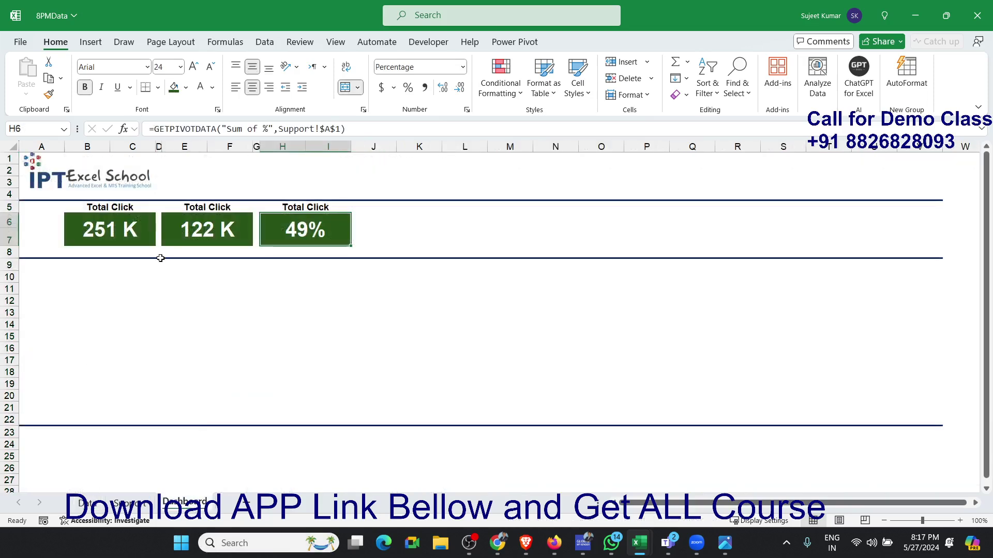
pyautogui.moveTo(145, 232); pyautogui.dragTo(293, 207)
pyautogui.hotkey('ctrl', 'c')
pyautogui.click(386, 221)
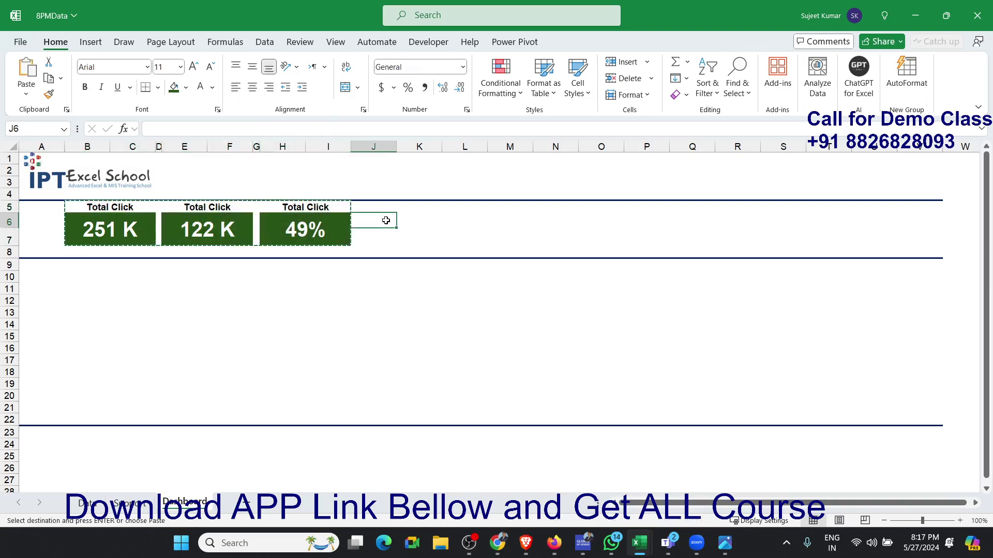
pyautogui.click(410, 216)
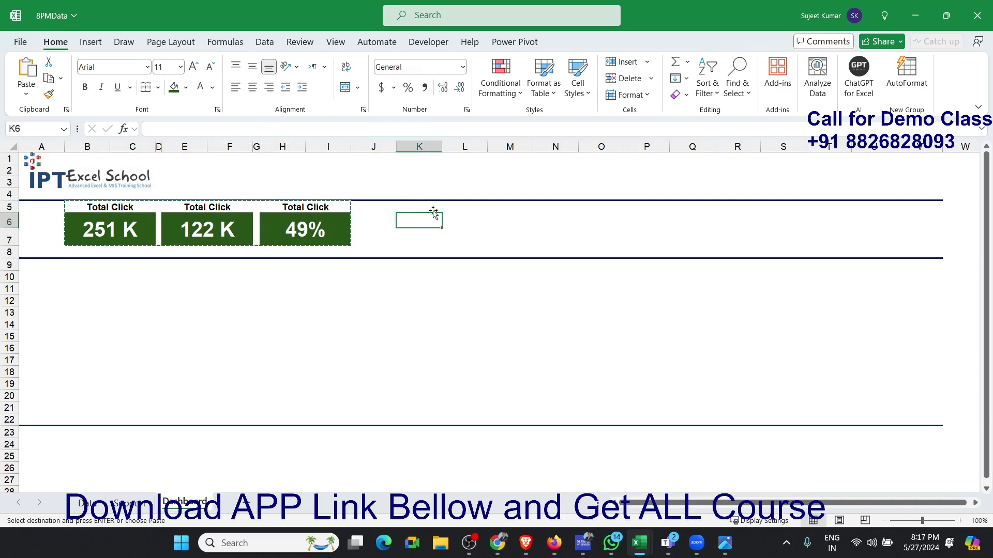
pyautogui.press('Up')
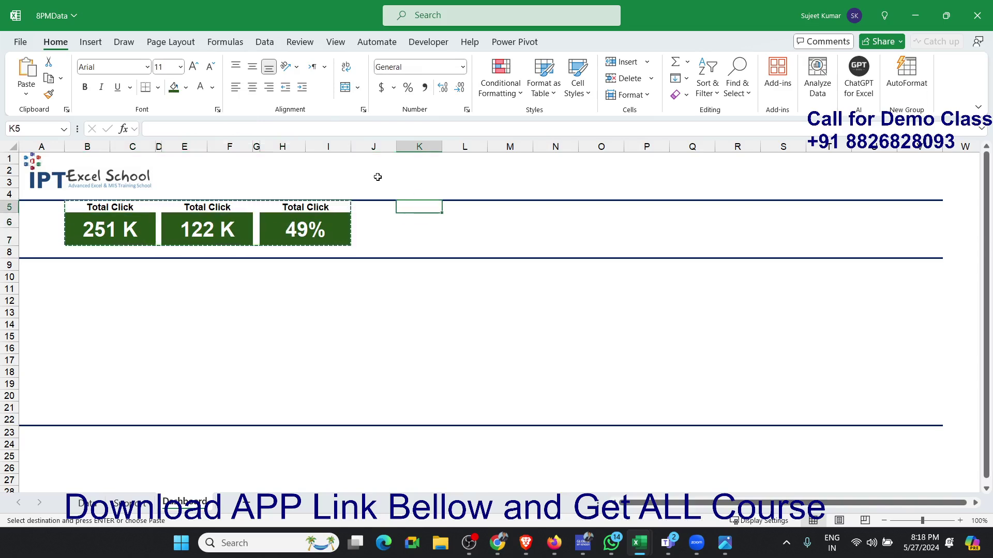
pyautogui.hotkey('ctrl', 'v')
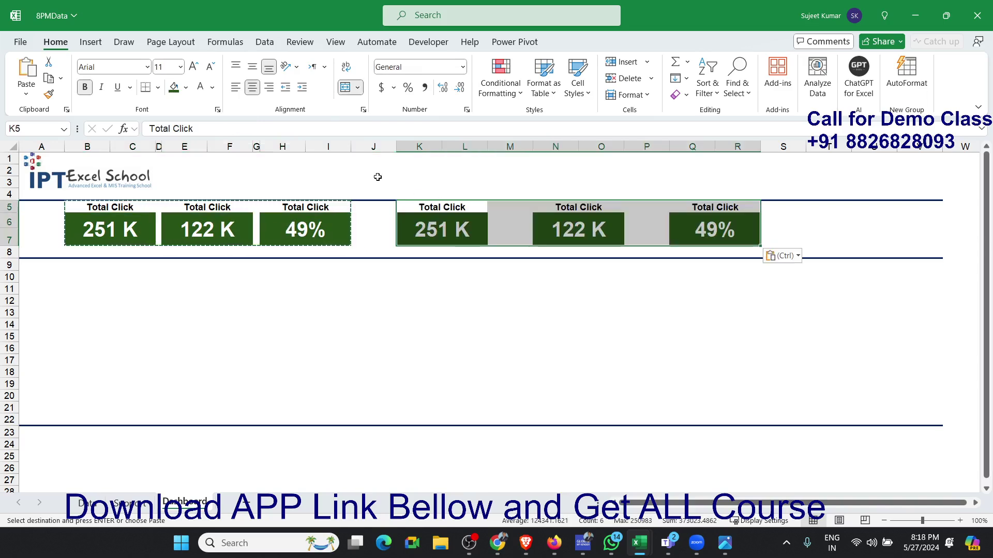
# - Apply the original cards' column widths to the pasted cards with Paste Special
pyautogui.rightClick(465, 227)
pyautogui.rightClick(464, 228)
pyautogui.rightClick(464, 227)
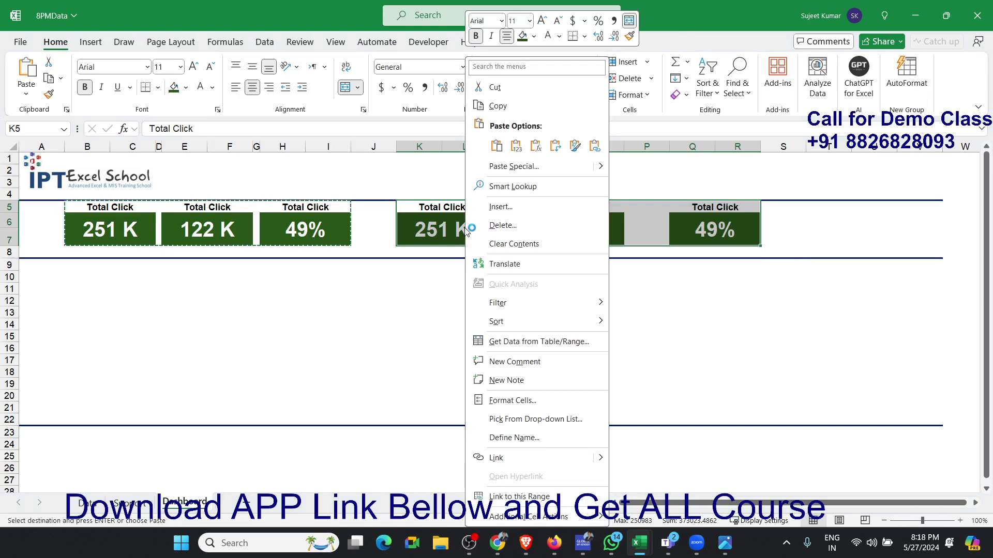
pyautogui.click(500, 167)
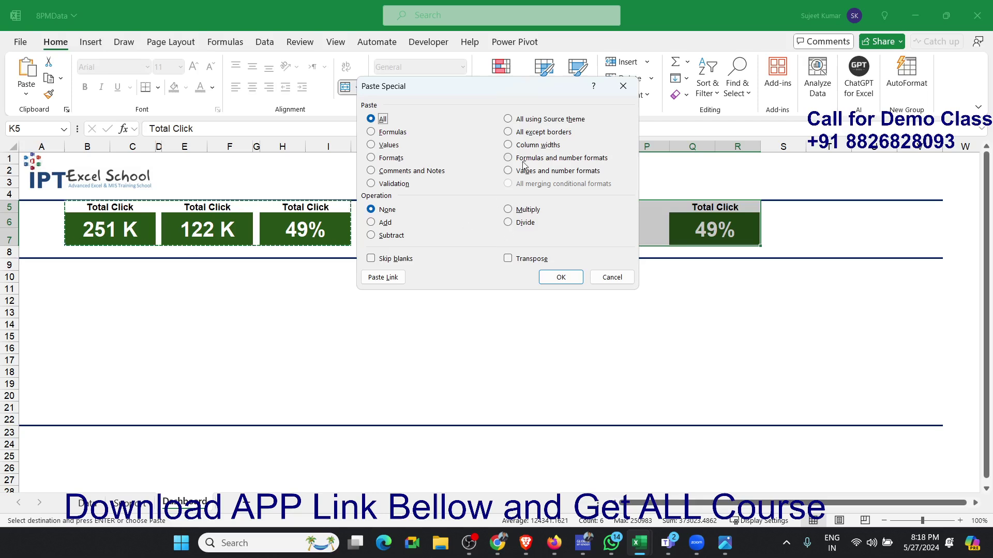
pyautogui.click(531, 147)
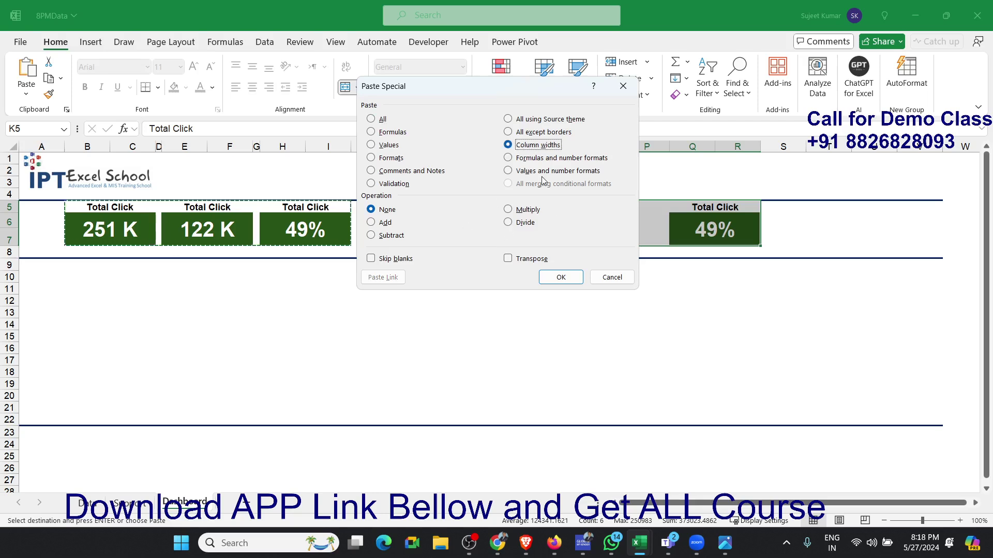
pyautogui.click(560, 278)
pyautogui.click(602, 344)
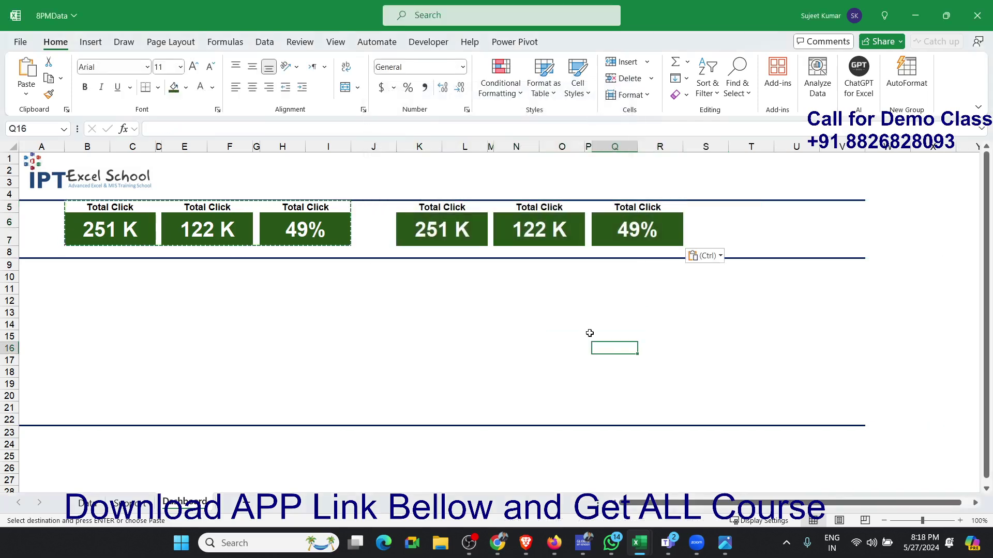
pyautogui.click(444, 309)
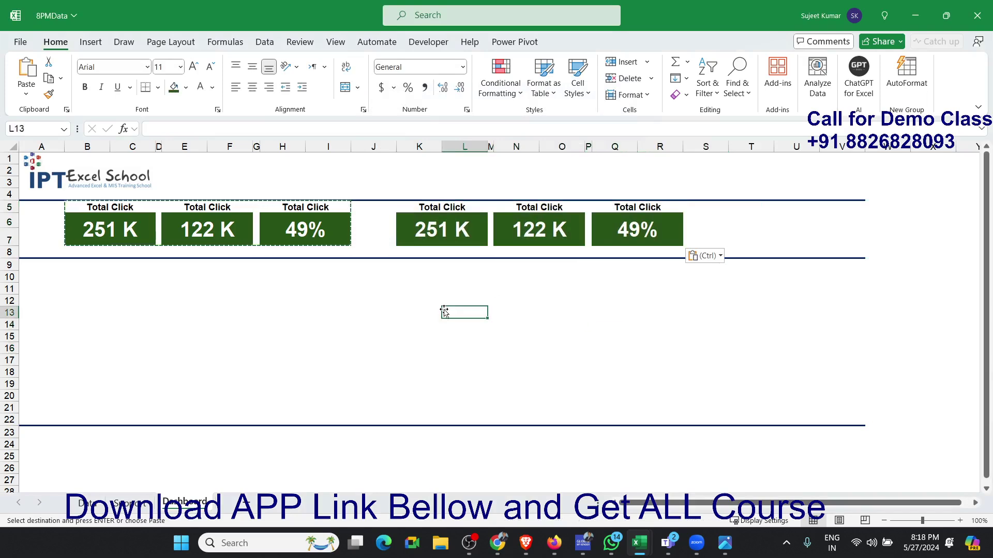
# - Add the Lengh and Duration fields to the values of the pivot table on the Support sheet
pyautogui.click(461, 231)
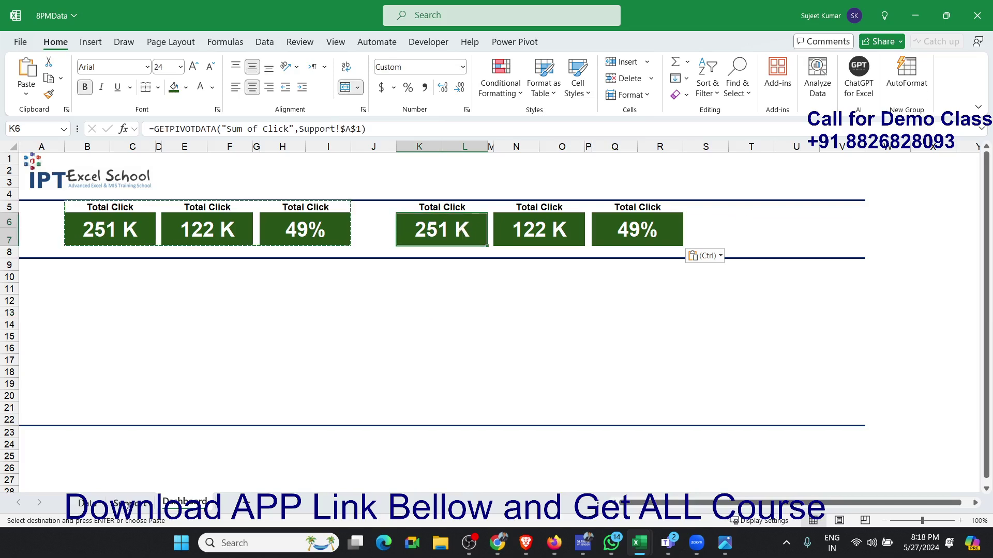
pyautogui.click(130, 505)
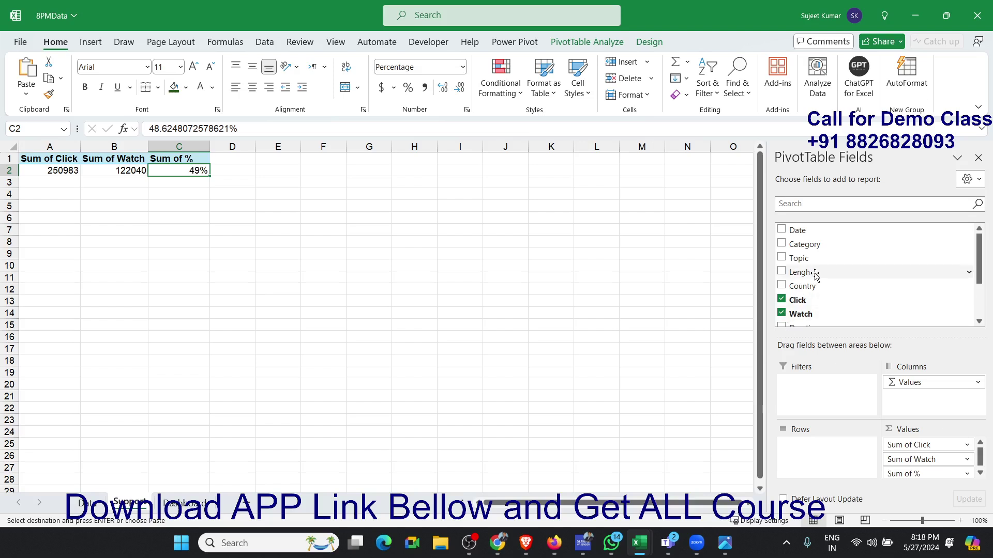
pyautogui.moveTo(829, 275); pyautogui.dragTo(915, 473)
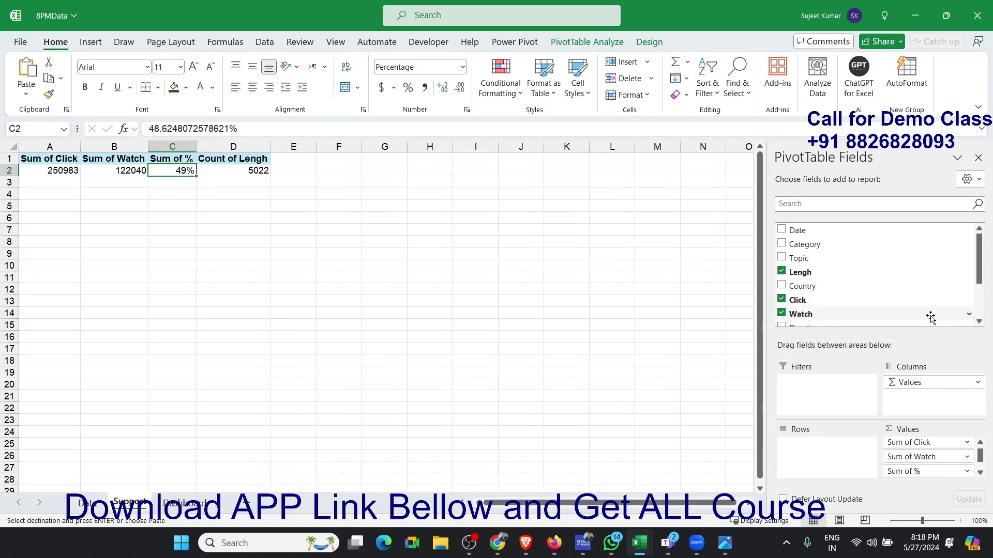
pyautogui.scroll(-4, 931, 290)
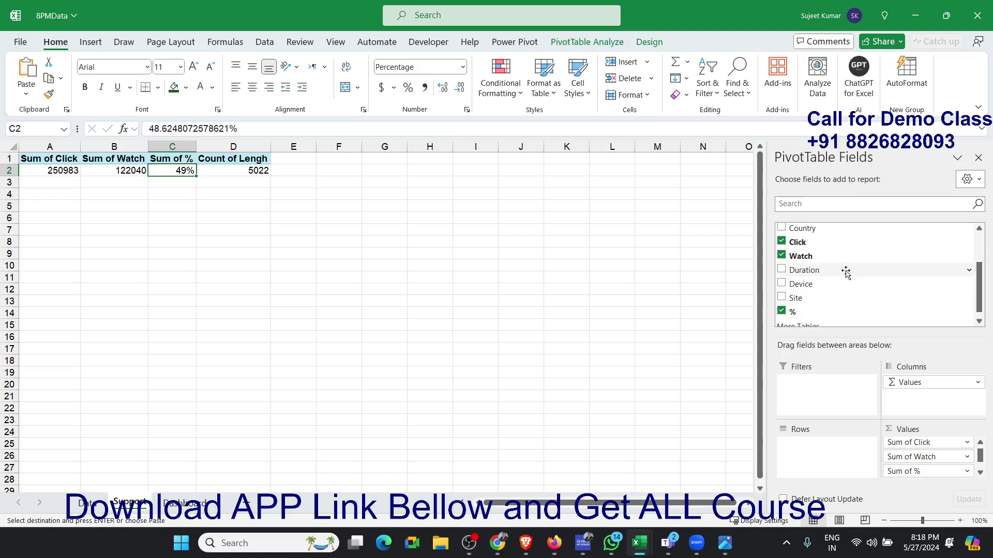
pyautogui.moveTo(844, 270); pyautogui.dragTo(905, 472)
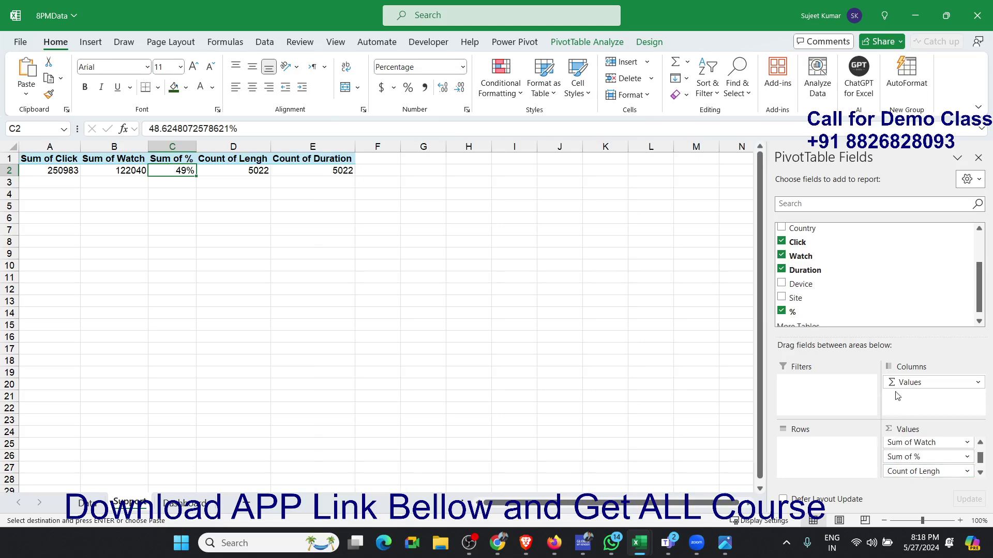
# - Summarize the pivot table's Lengh value by Sum and give it the 37:30:55 time format
pyautogui.click(981, 473)
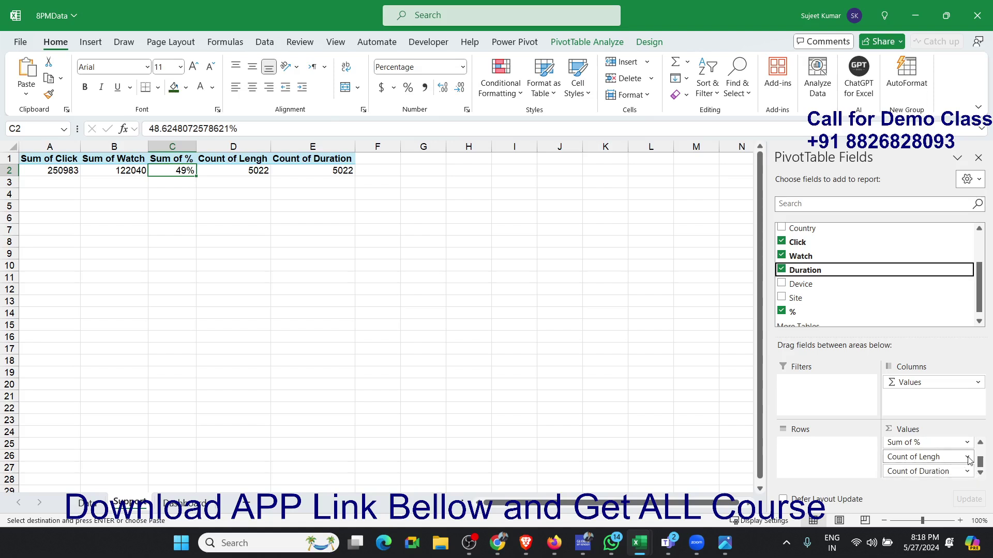
pyautogui.click(963, 457)
pyautogui.click(933, 443)
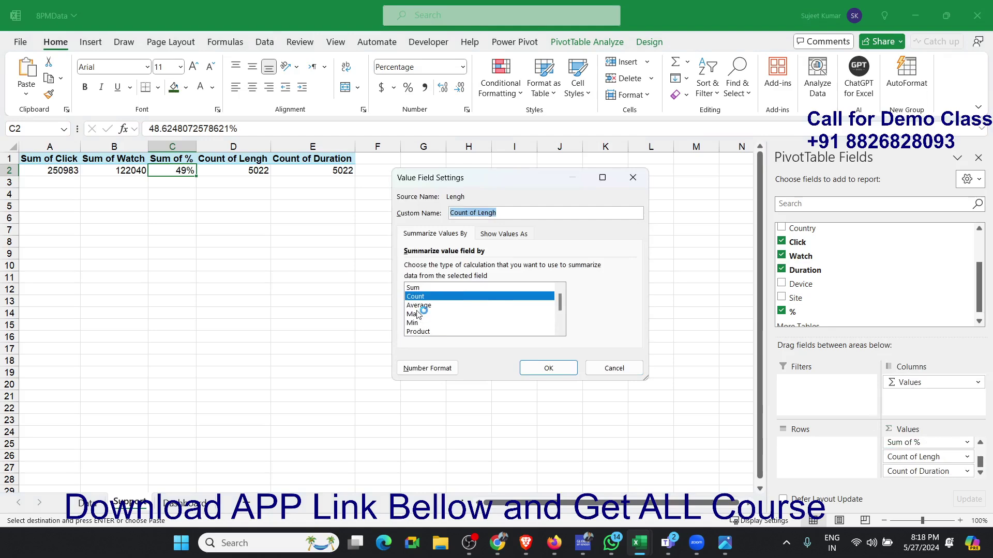
pyautogui.click(420, 295)
pyautogui.click(418, 288)
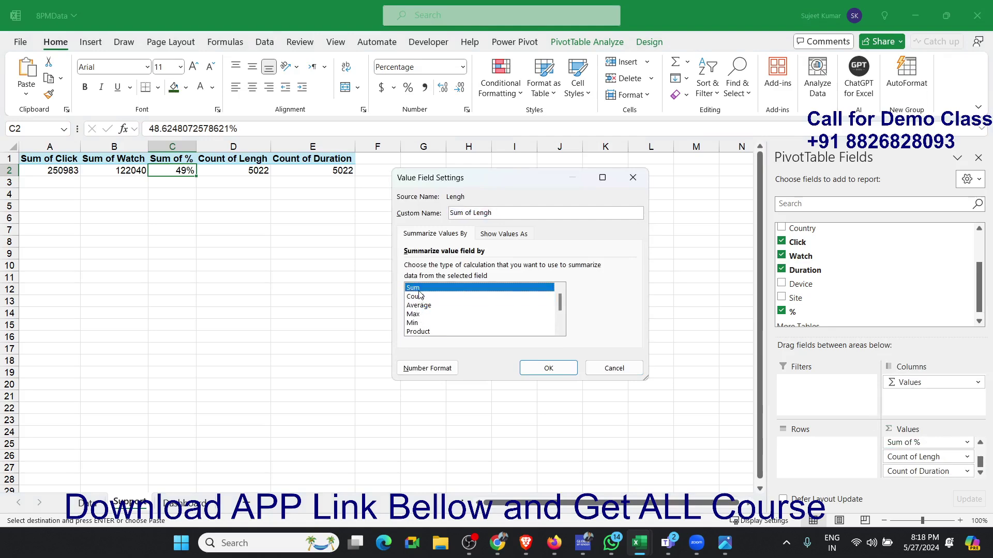
pyautogui.click(431, 372)
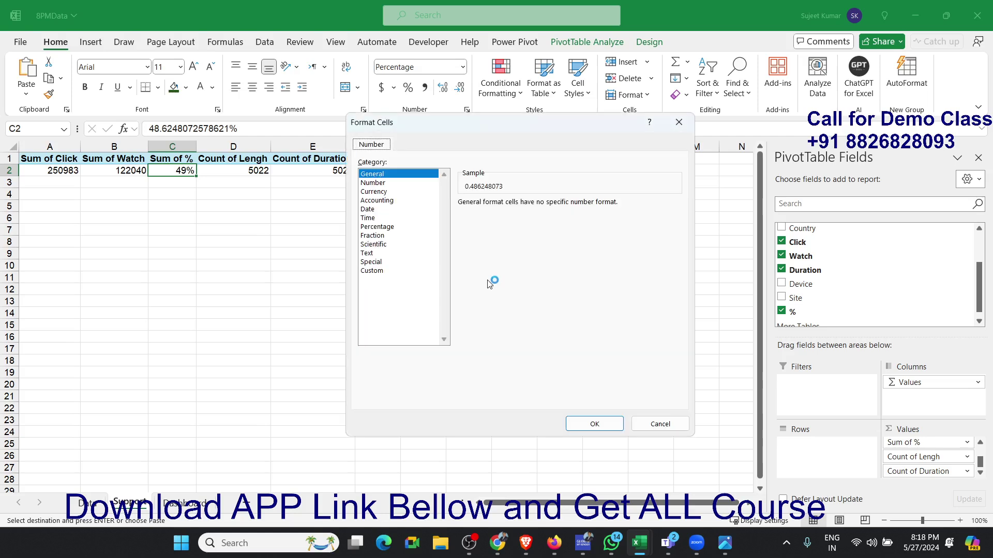
pyautogui.click(381, 271)
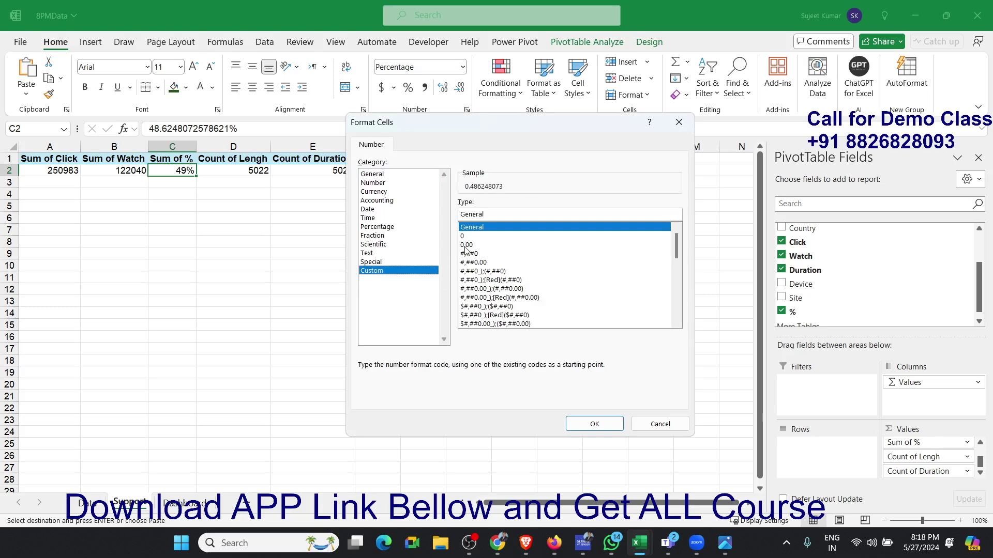
pyautogui.click(407, 219)
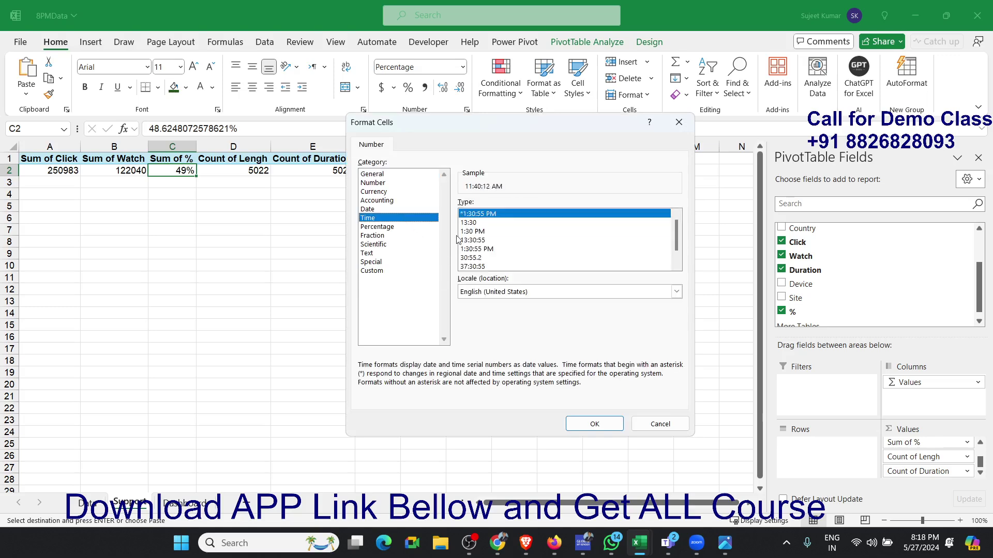
pyautogui.click(473, 267)
pyautogui.click(595, 424)
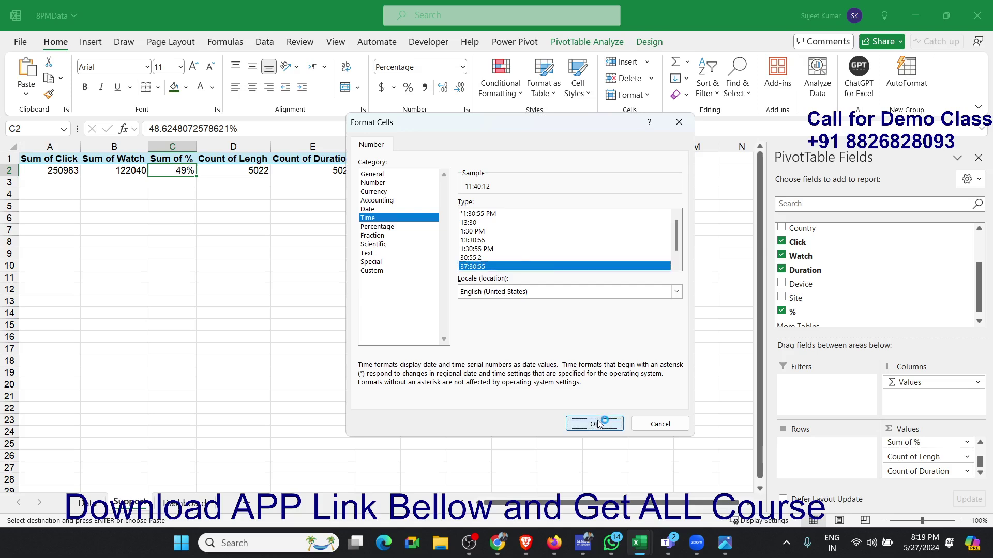
pyautogui.click(564, 366)
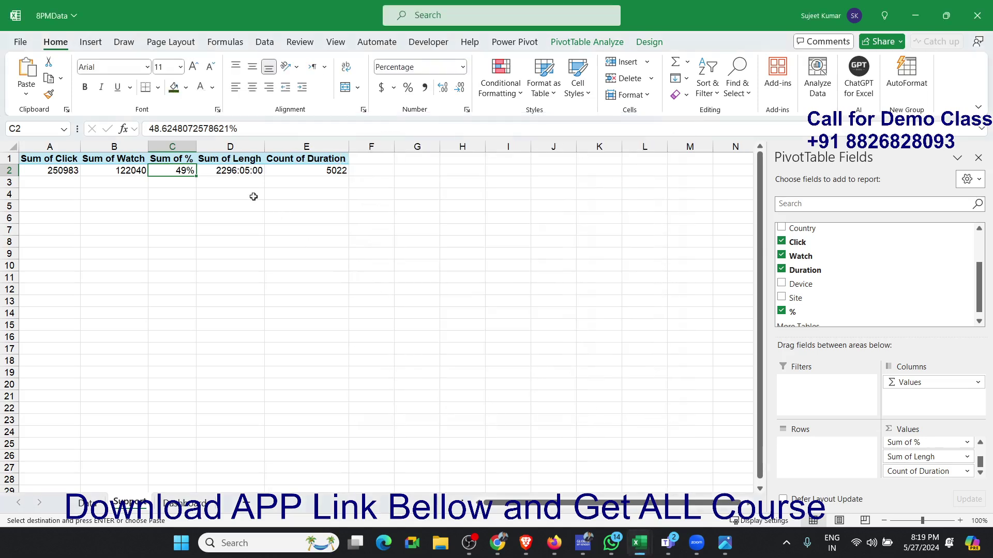
# - Summarize the pivot table's Duration value by Sum and give it the 37:30:55 time format
pyautogui.click(238, 172)
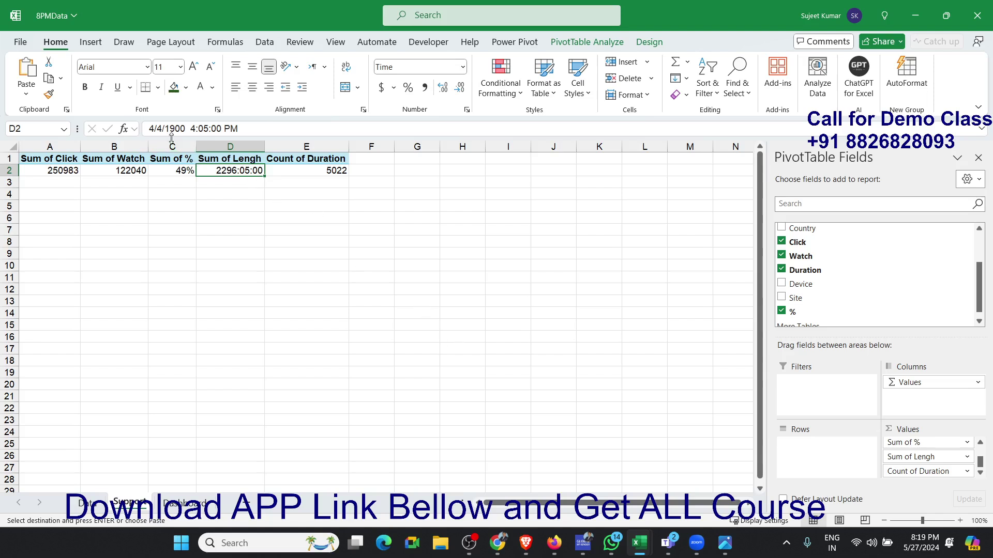
pyautogui.click(318, 169)
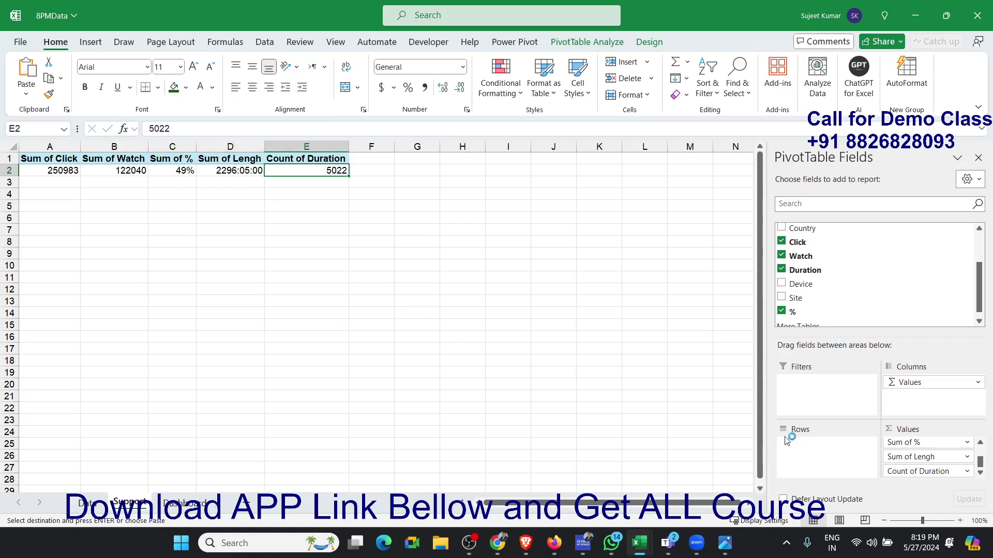
pyautogui.click(953, 471)
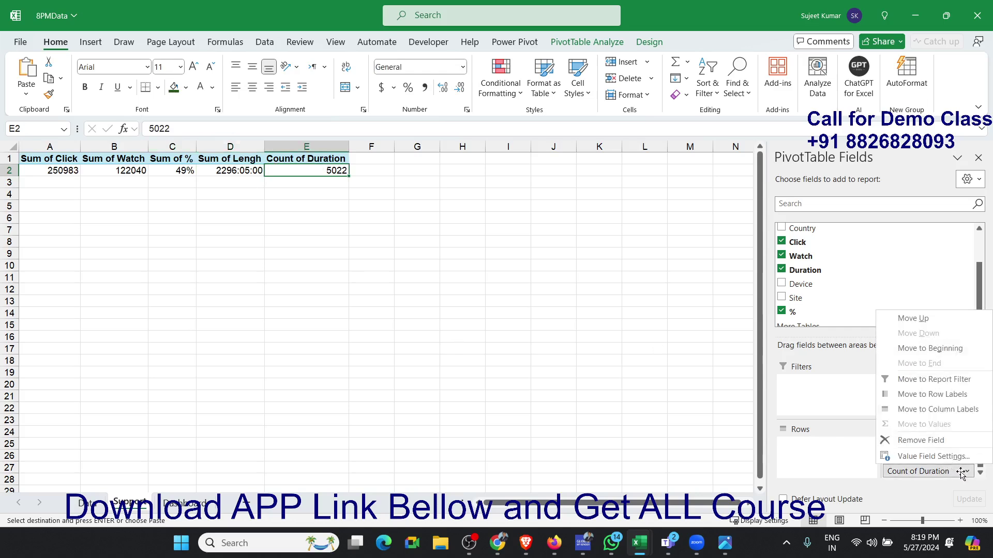
pyautogui.click(932, 457)
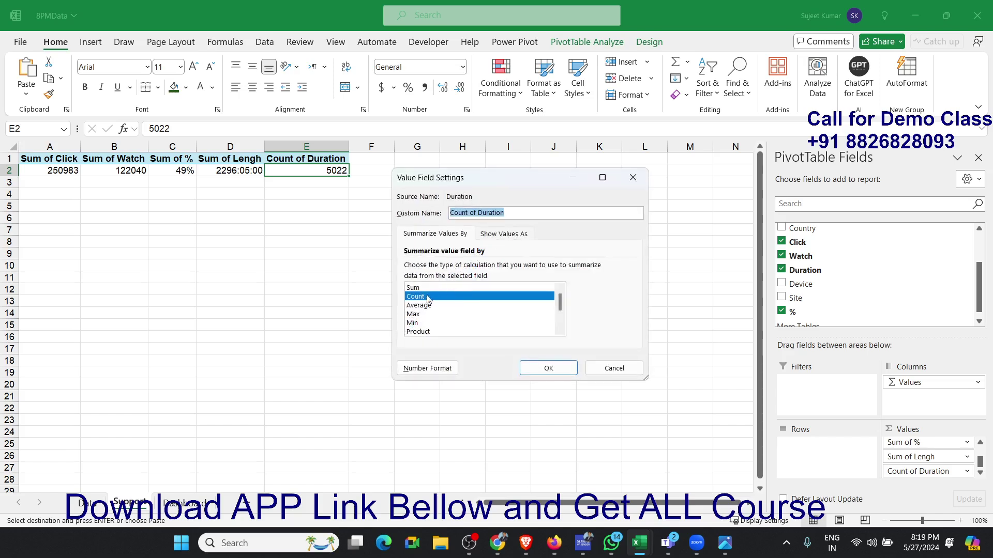
pyautogui.click(424, 289)
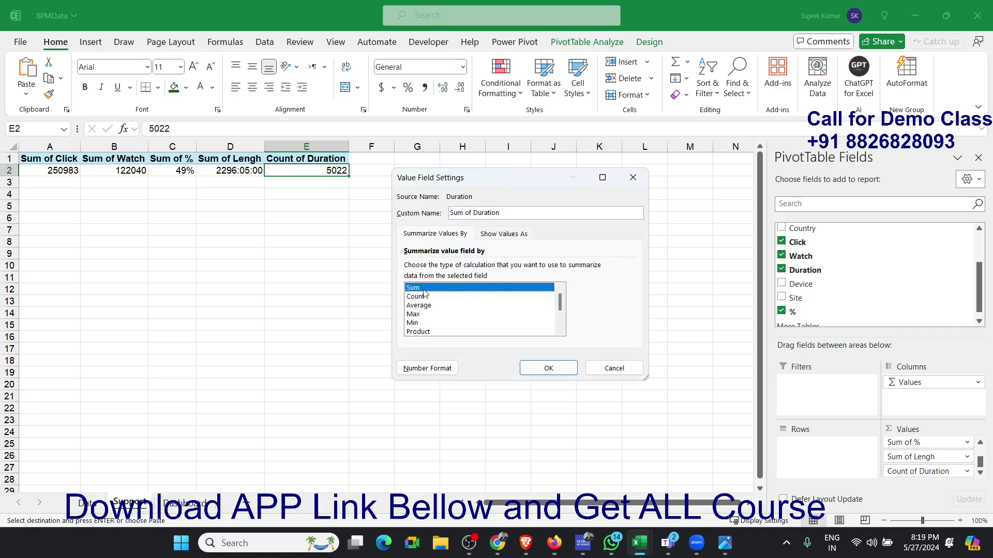
pyautogui.click(427, 366)
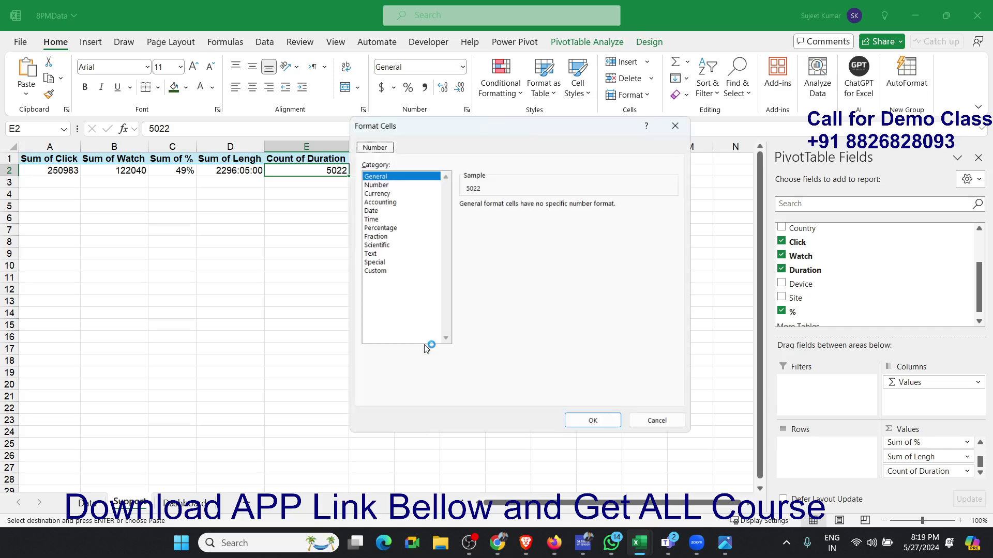
pyautogui.click(375, 254)
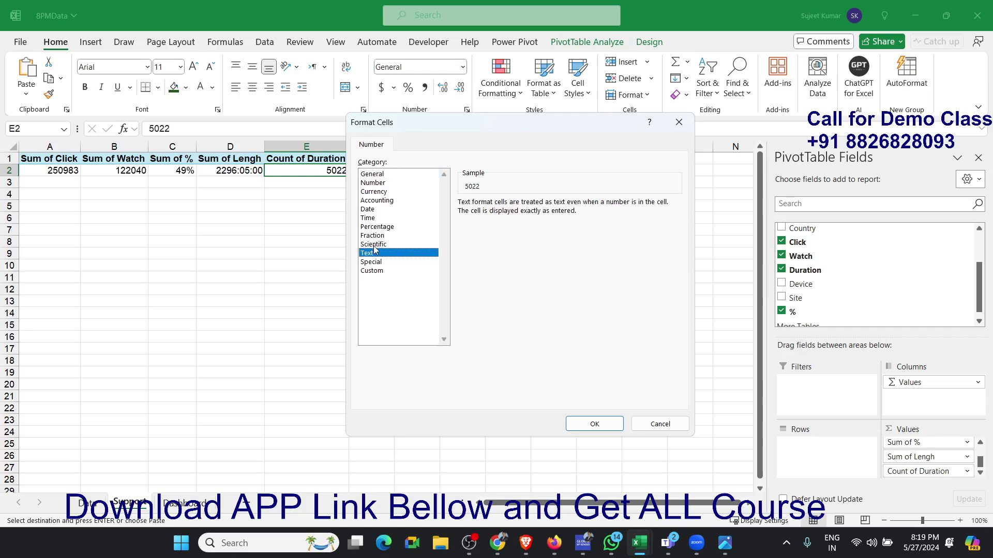
pyautogui.click(376, 220)
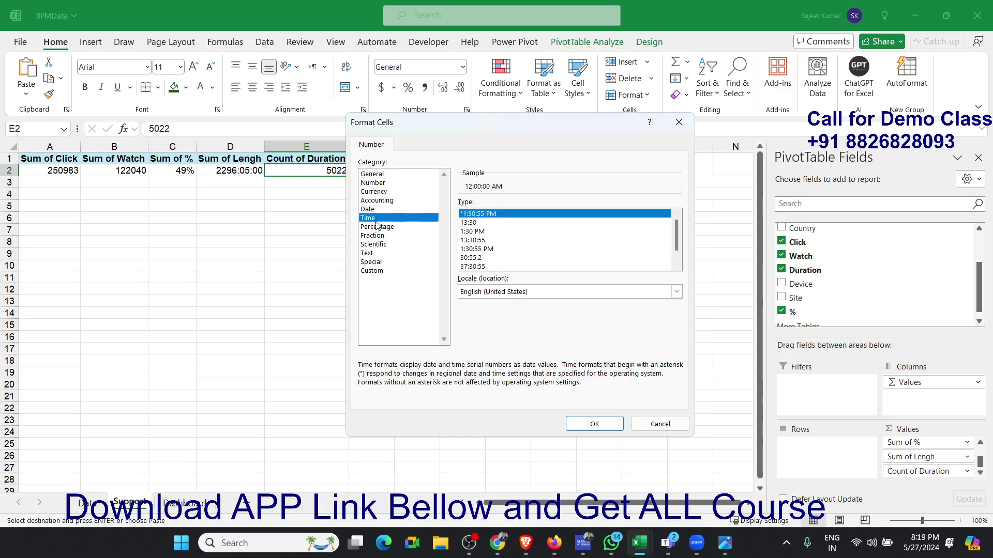
pyautogui.click(471, 266)
pyautogui.click(590, 425)
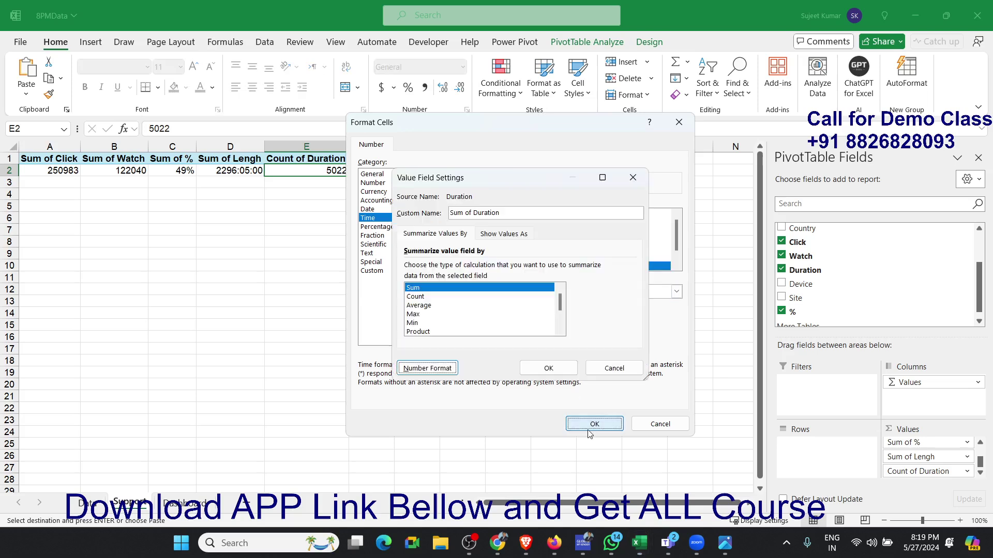
pyautogui.click(552, 368)
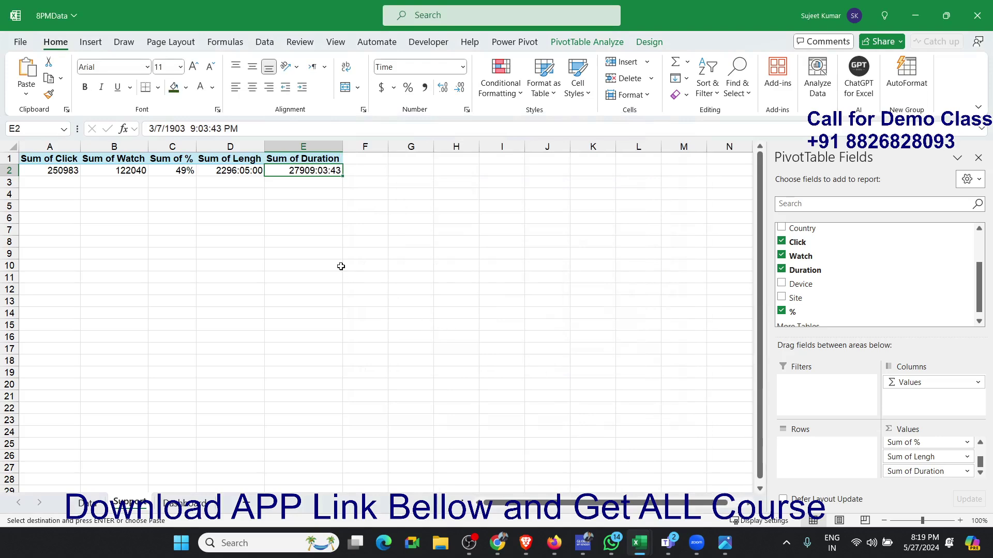
pyautogui.click(248, 196)
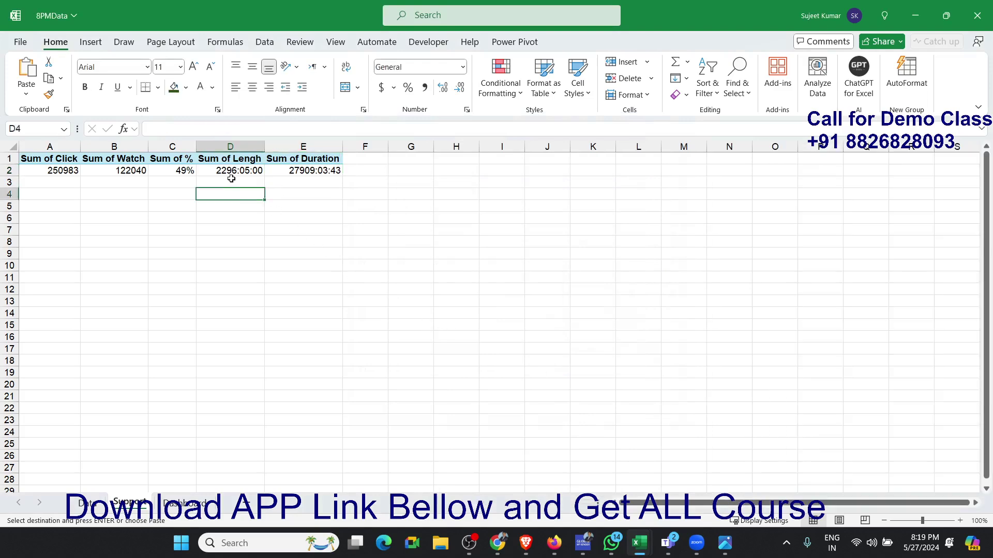
pyautogui.click(230, 173)
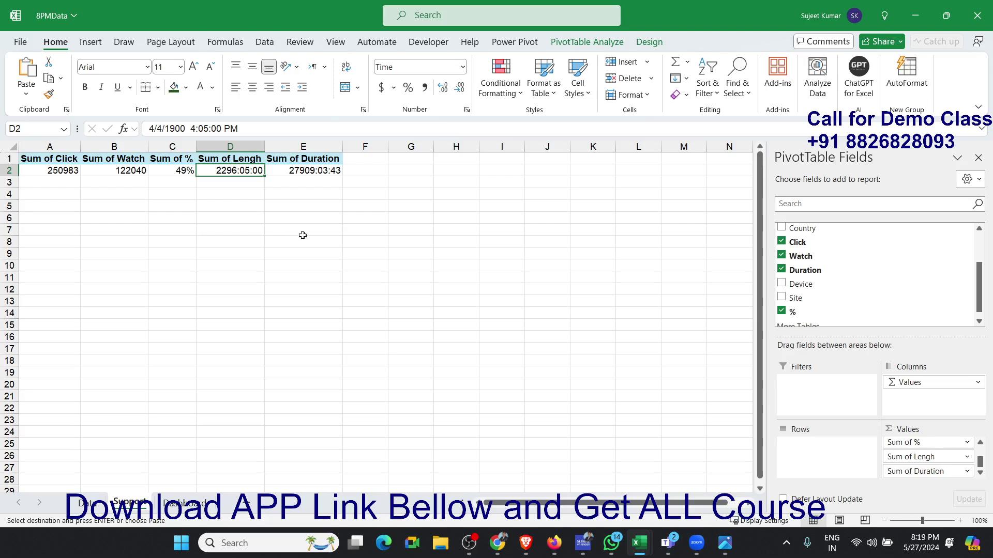
# - Add a calculated field named Watch_D to the pivot table with the formula Duration/Watch
pyautogui.click(312, 167)
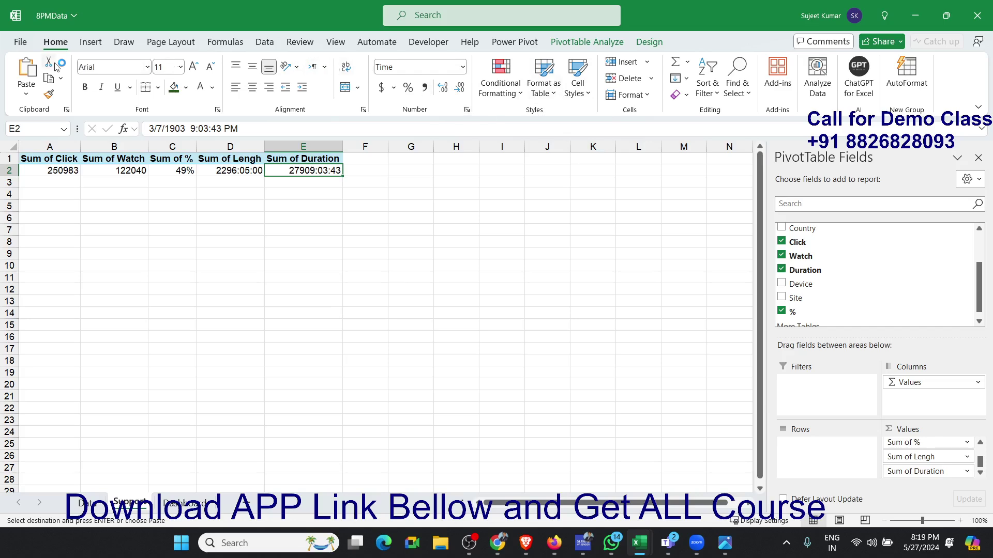
pyautogui.click(90, 42)
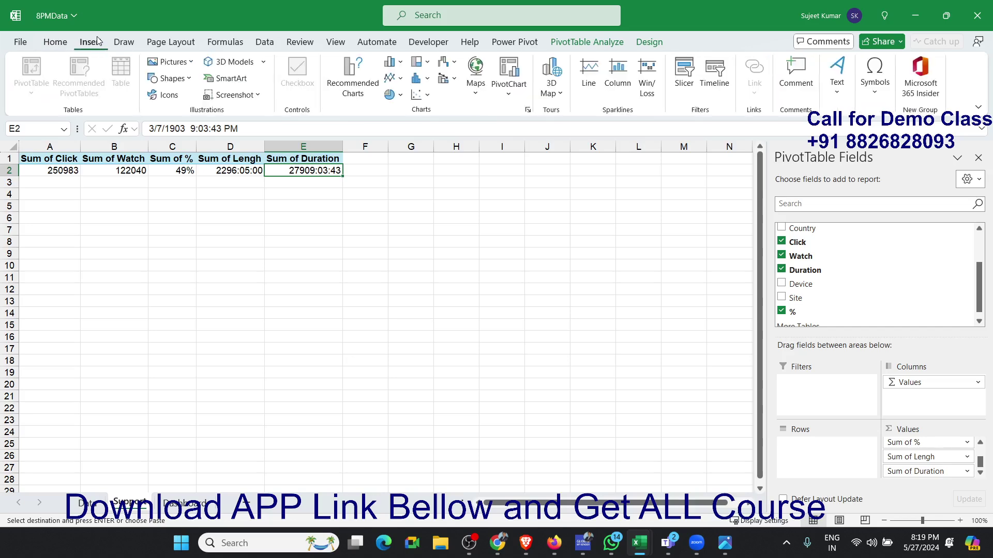
pyautogui.click(60, 43)
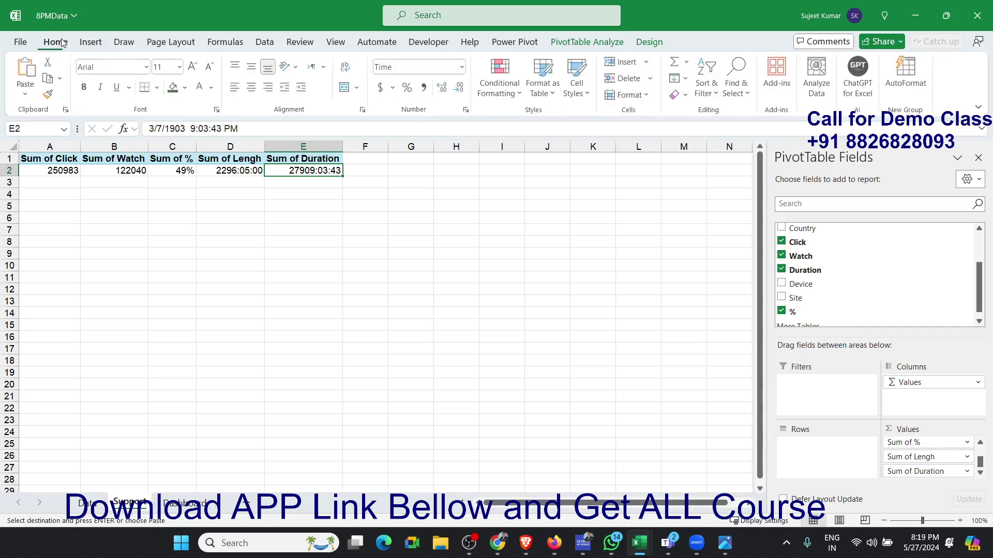
pyautogui.click(607, 41)
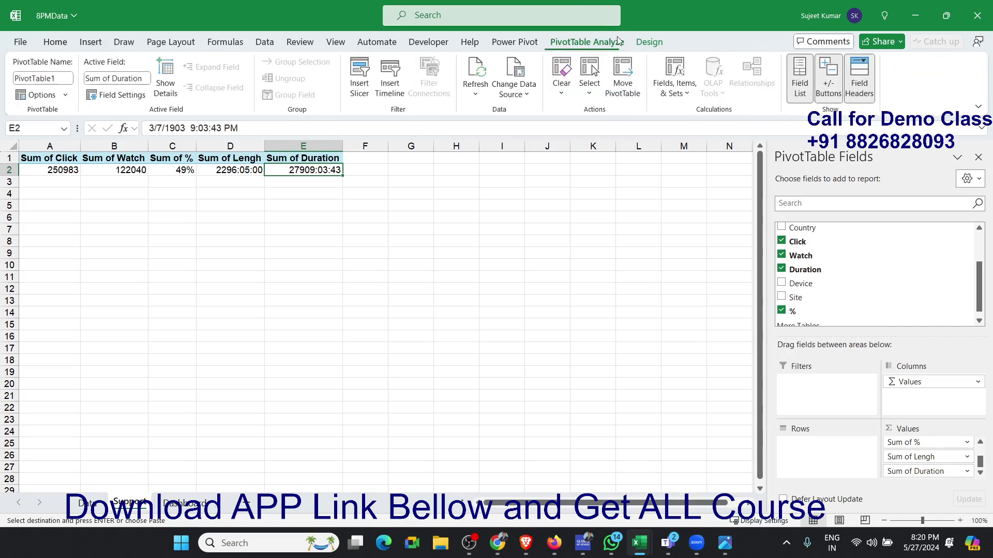
pyautogui.click(675, 77)
pyautogui.click(691, 115)
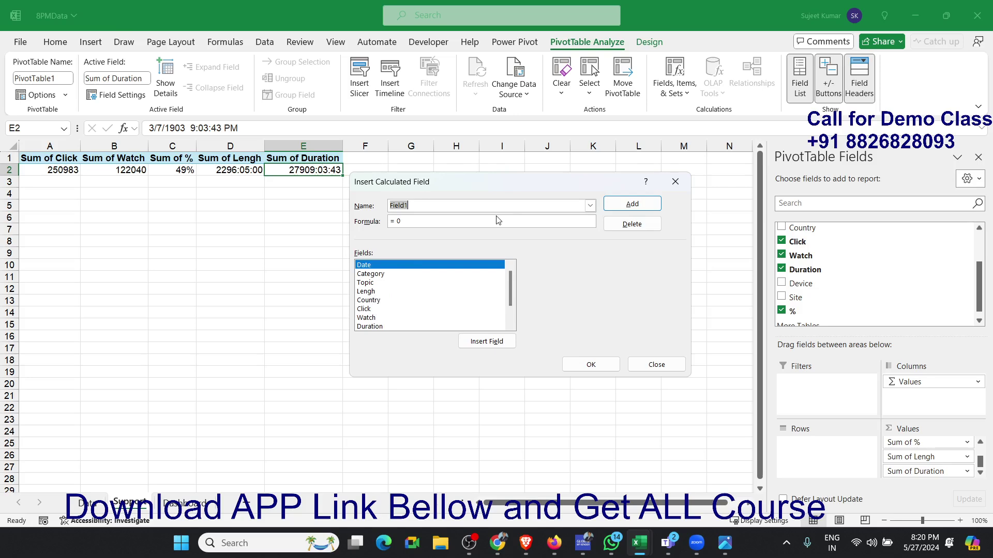
pyautogui.write('Watch_D')
pyautogui.click(429, 327)
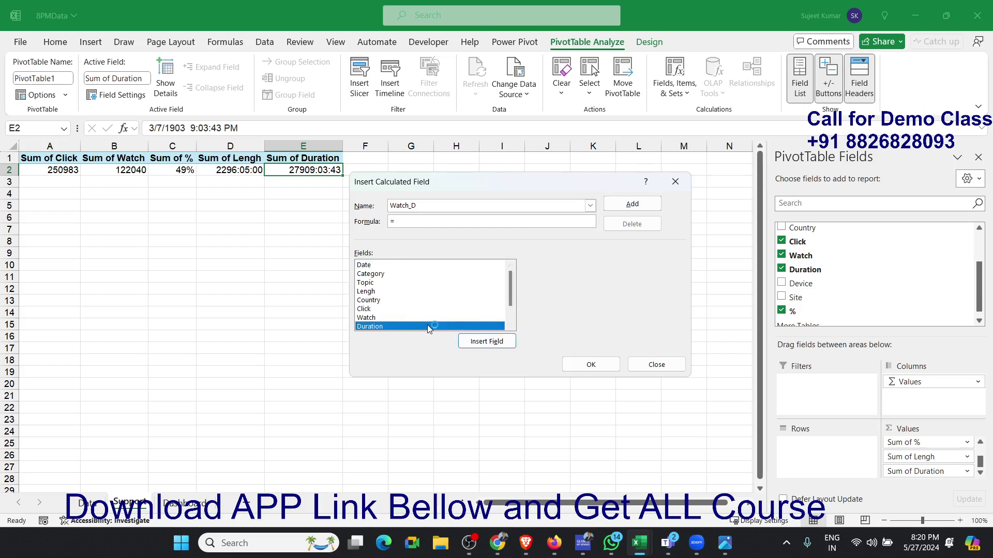
pyautogui.doubleClick(429, 327)
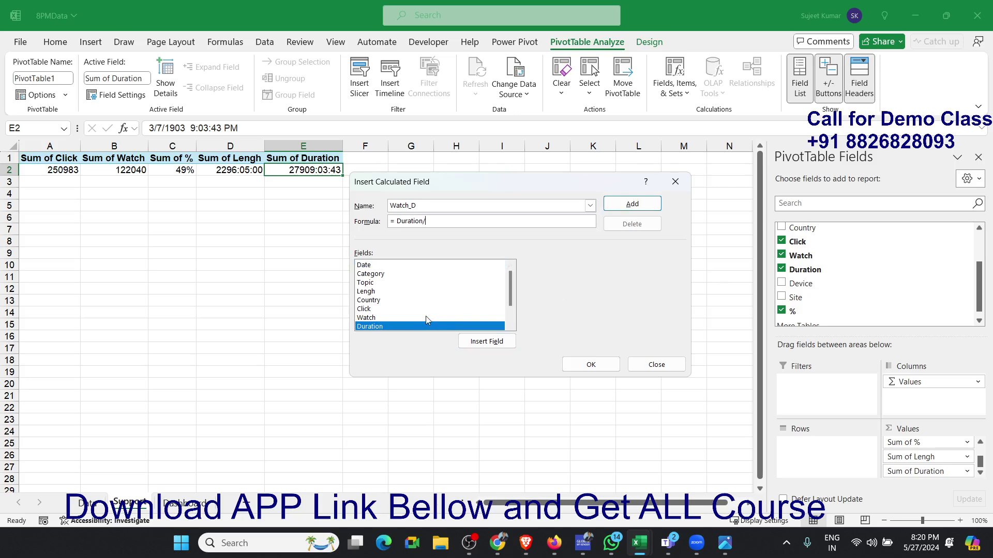
pyautogui.doubleClick(426, 317)
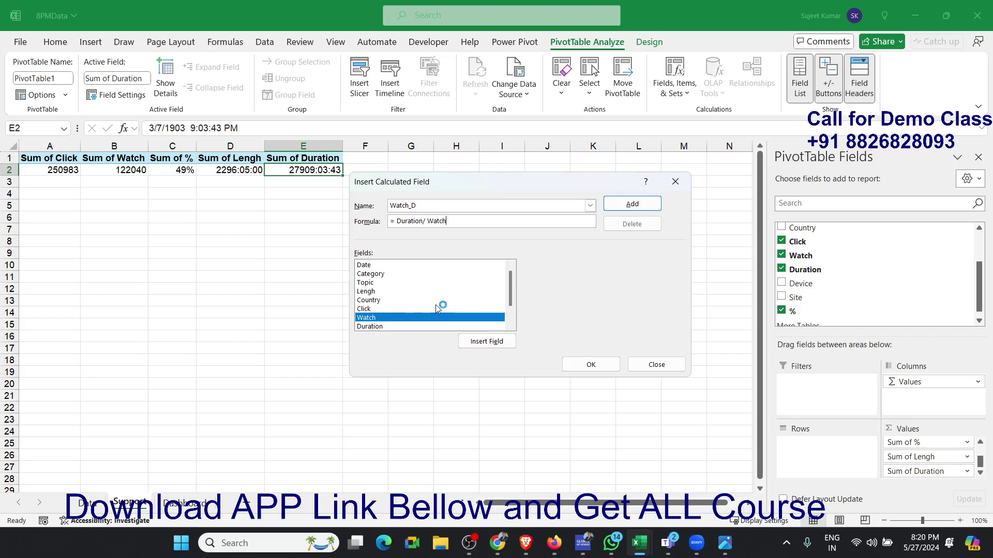
pyautogui.click(628, 207)
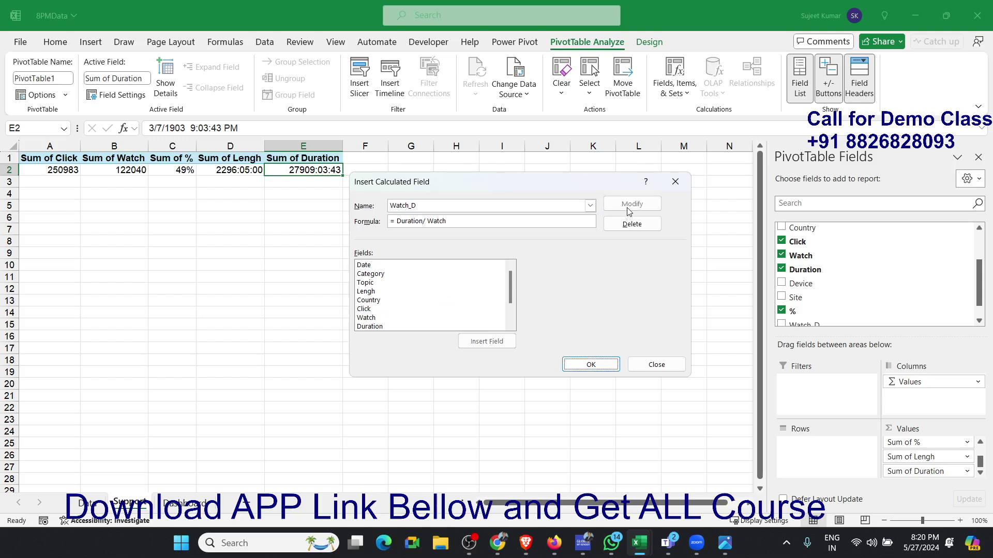
pyautogui.click(574, 365)
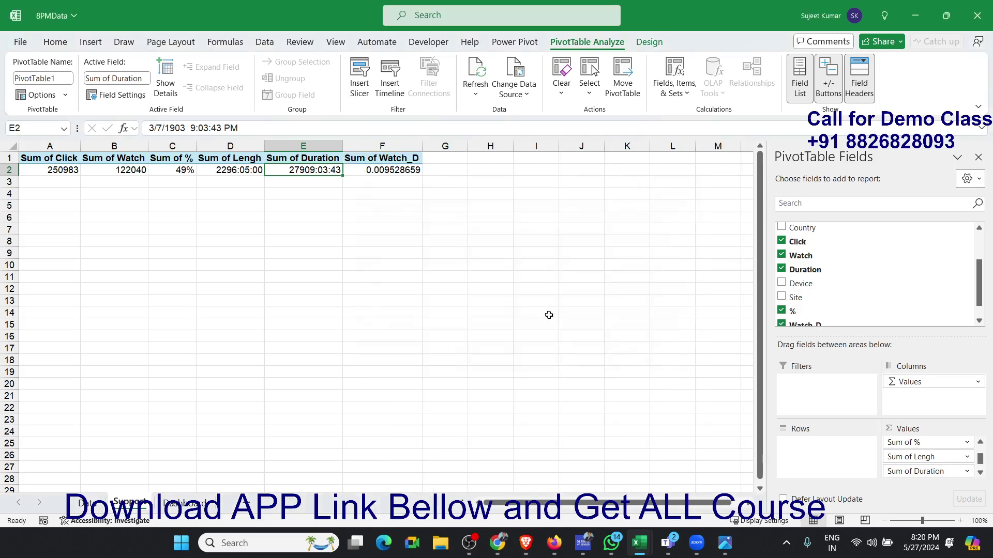
# - Copy the Sum of Duration value's time format to the Sum of Watch_D value in cell F2 with Format Painter
pyautogui.click(407, 174)
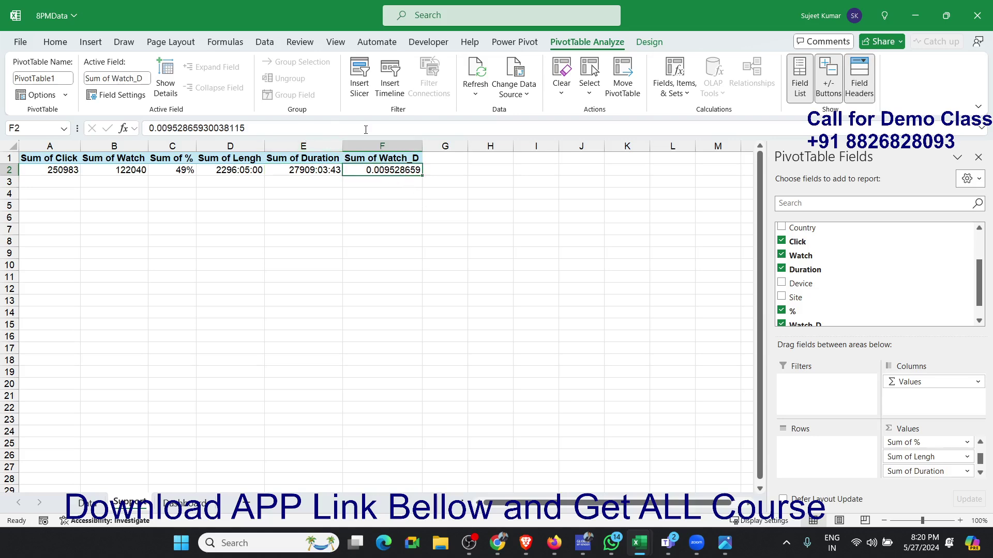
pyautogui.click(313, 181)
pyautogui.click(385, 164)
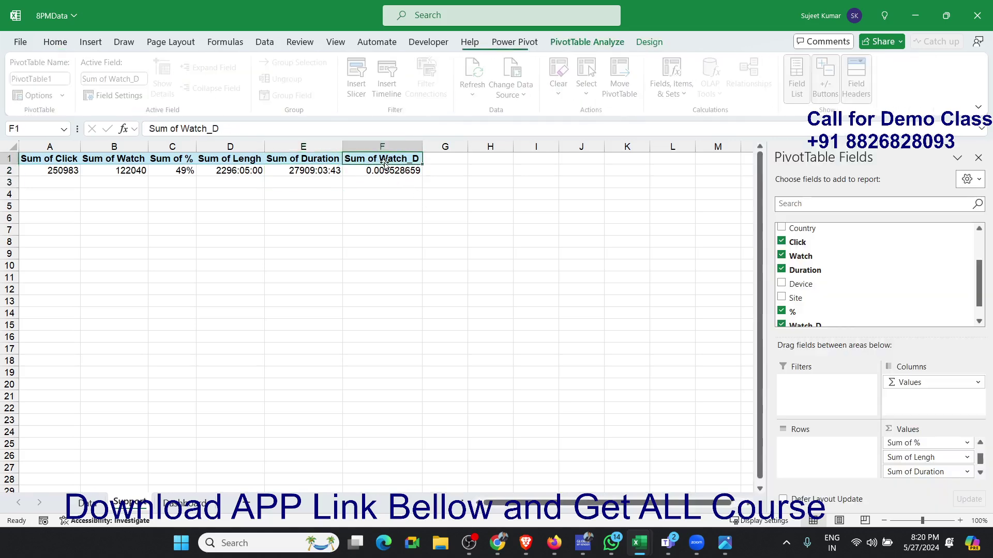
pyautogui.click(326, 171)
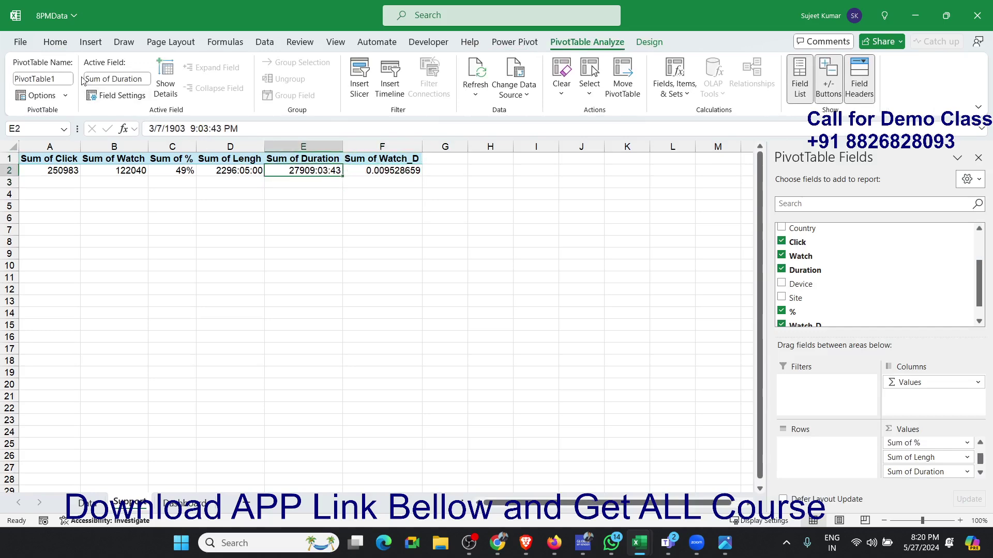
pyautogui.click(55, 44)
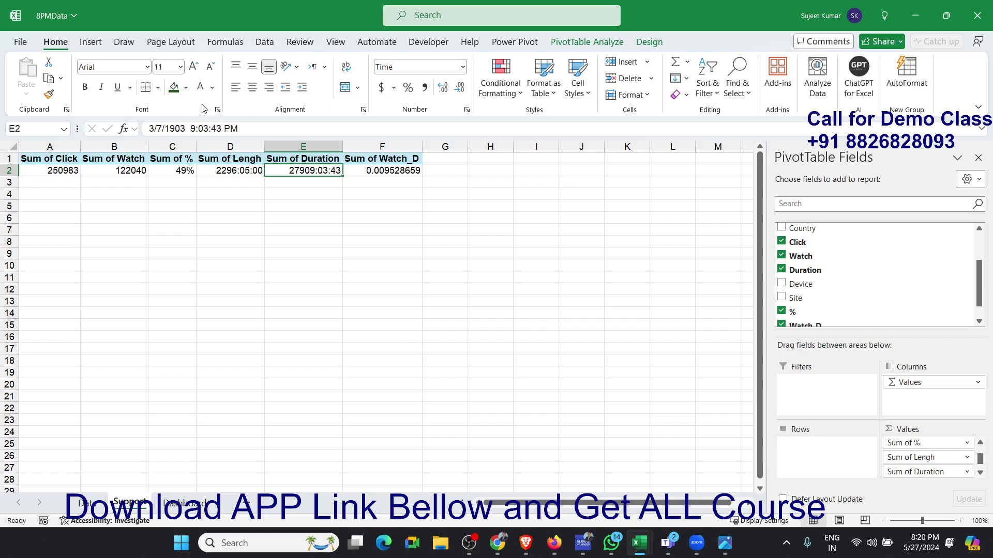
pyautogui.click(49, 94)
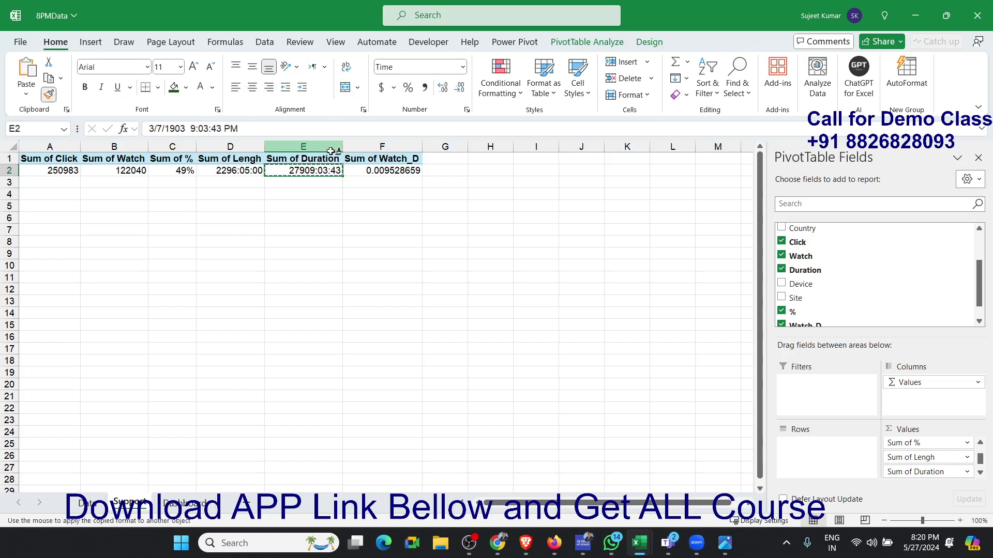
pyautogui.click(375, 171)
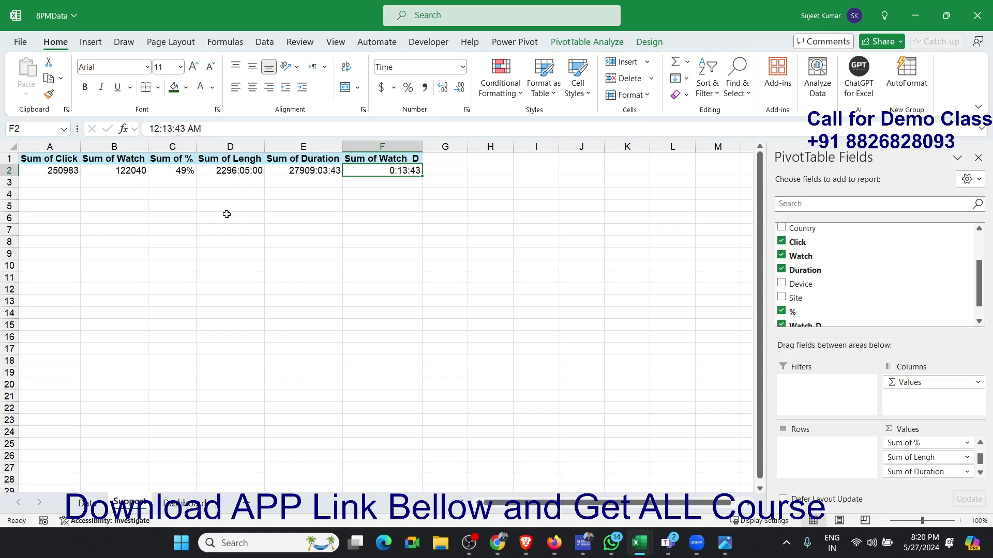
# - Check the Watch_D value with a temporary formula in cell E4 dividing Sum of Duration by Sum of Watch, and clear the cell
pyautogui.click(285, 192)
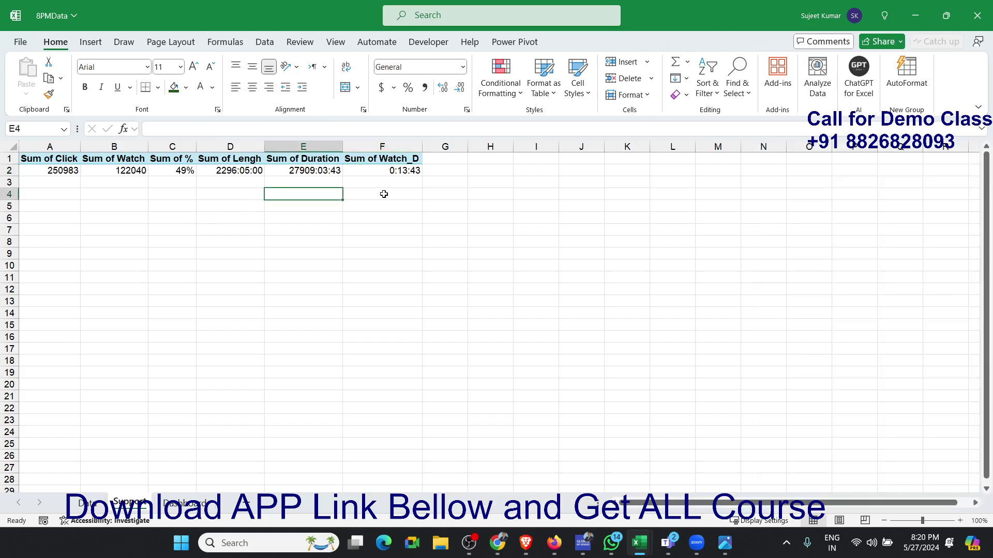
pyautogui.write('=')
pyautogui.press('Up')
pyautogui.press('Up')
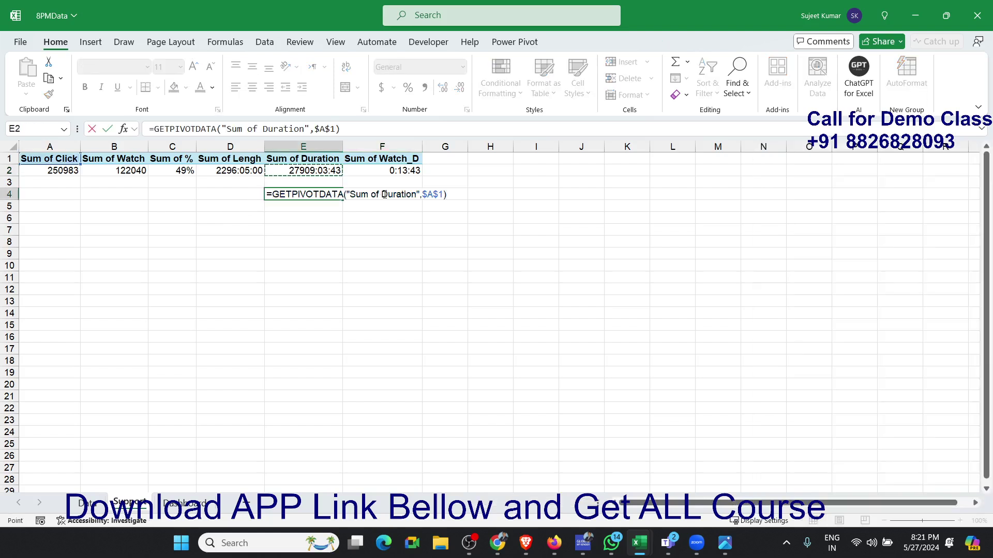
pyautogui.write('/')
pyautogui.press('Left')
pyautogui.press('Left')
pyautogui.press('Left')
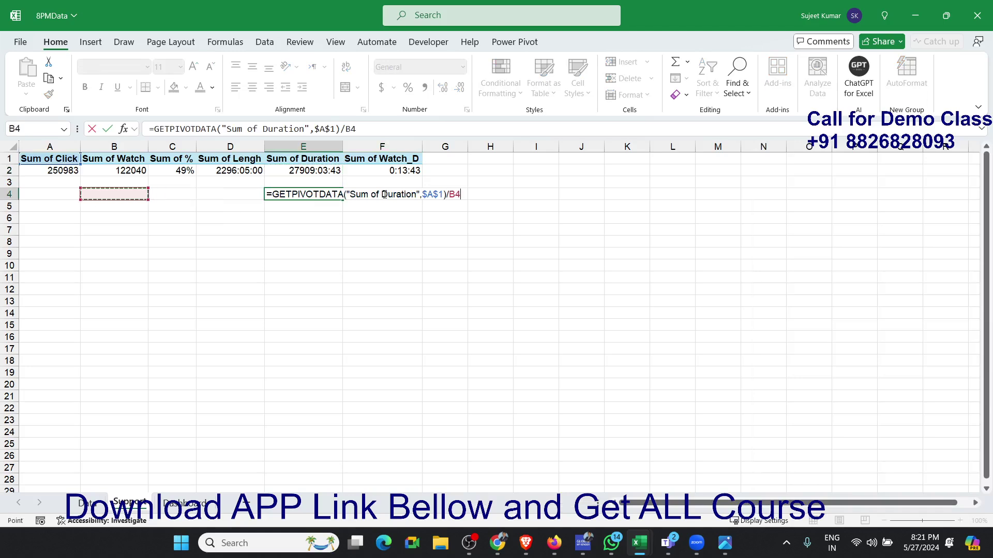
pyautogui.press('Up')
pyautogui.press('Up')
pyautogui.press('Return')
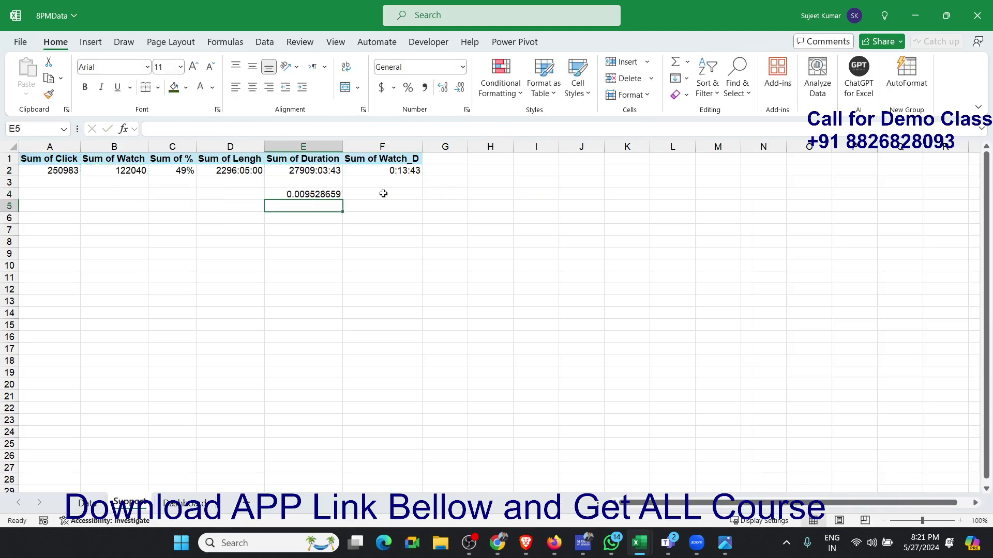
pyautogui.press('Up')
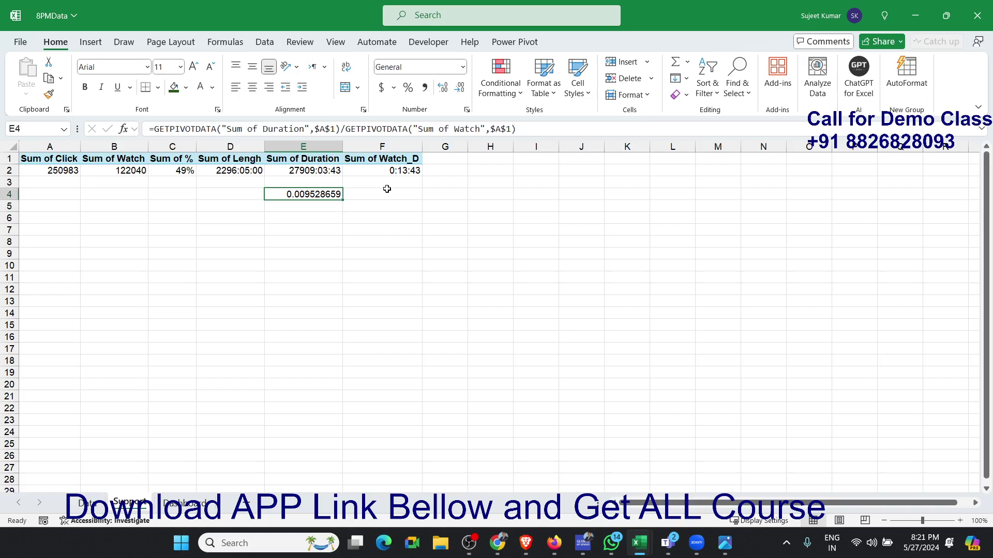
pyautogui.press('Delete')
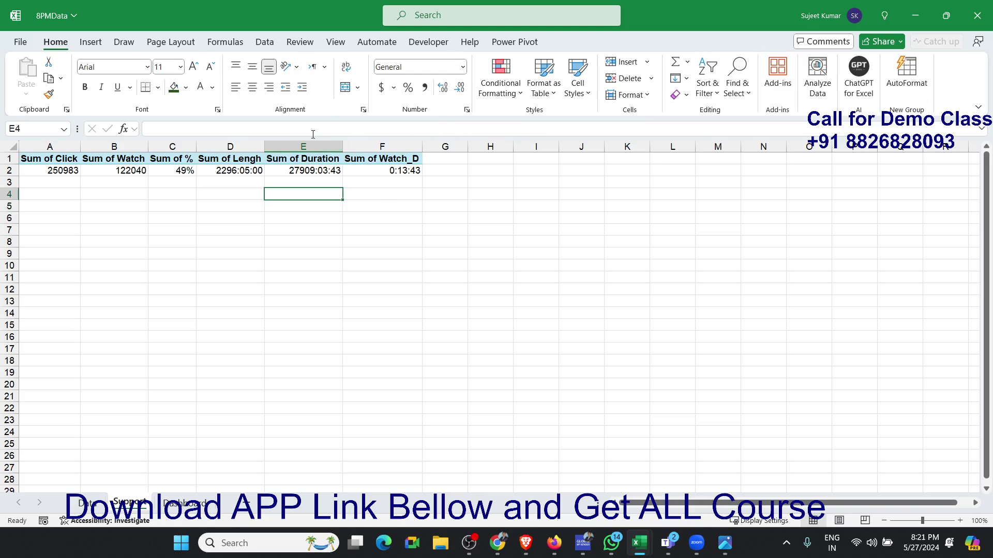
# - Link the dashboard card in cell K6 to the Support pivot table's Sum of Lengh value and begin retyping its heading in K5 with "Tota"
pyautogui.click(187, 502)
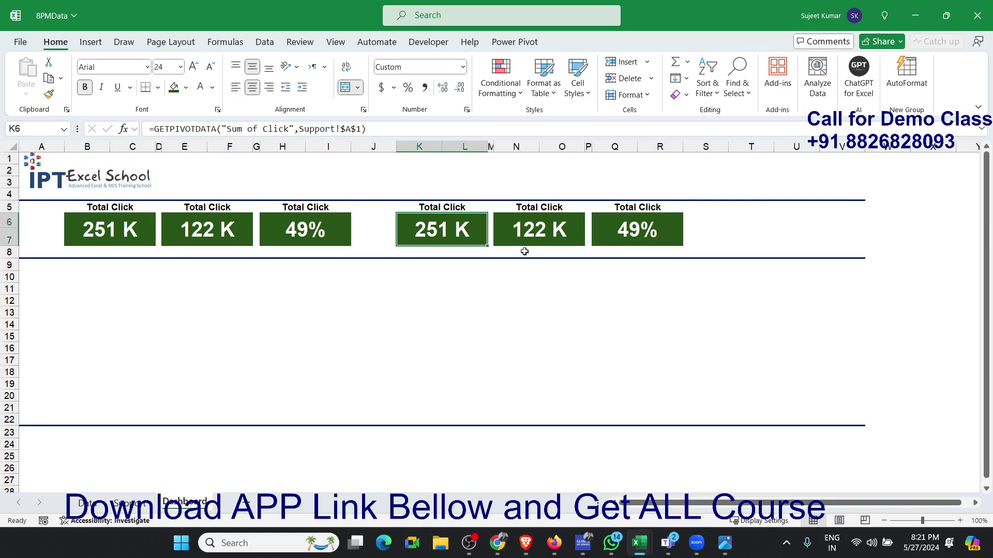
pyautogui.write('=')
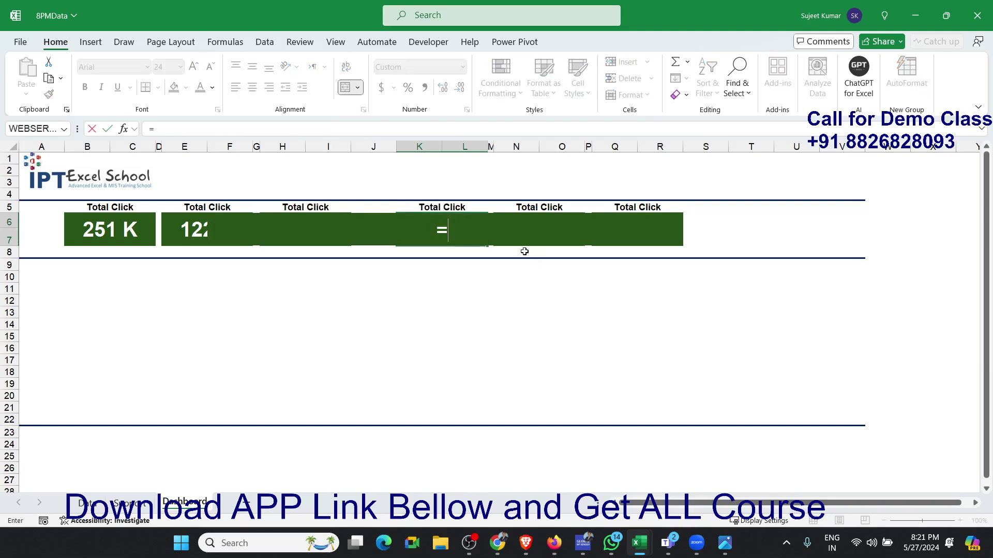
pyautogui.click(142, 504)
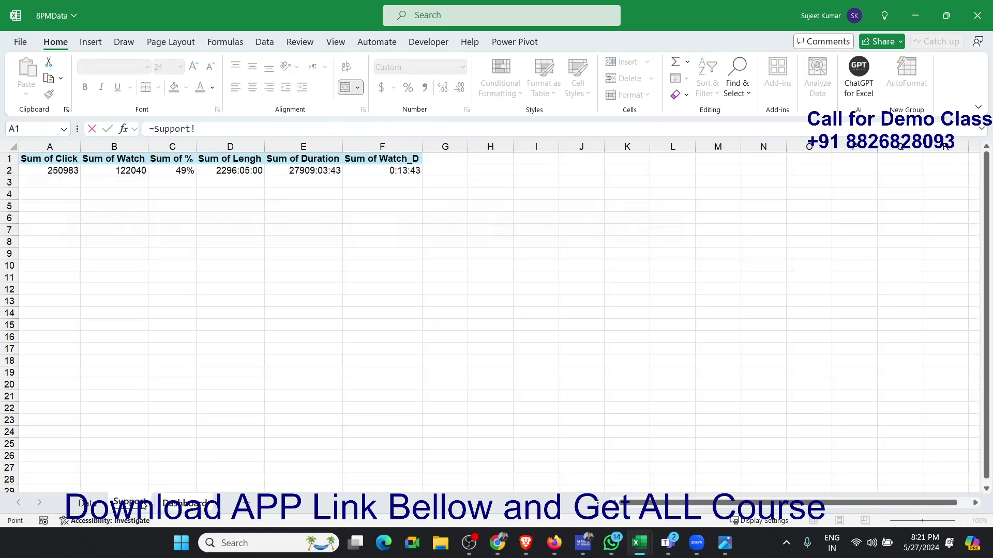
pyautogui.click(237, 168)
pyautogui.press('Return')
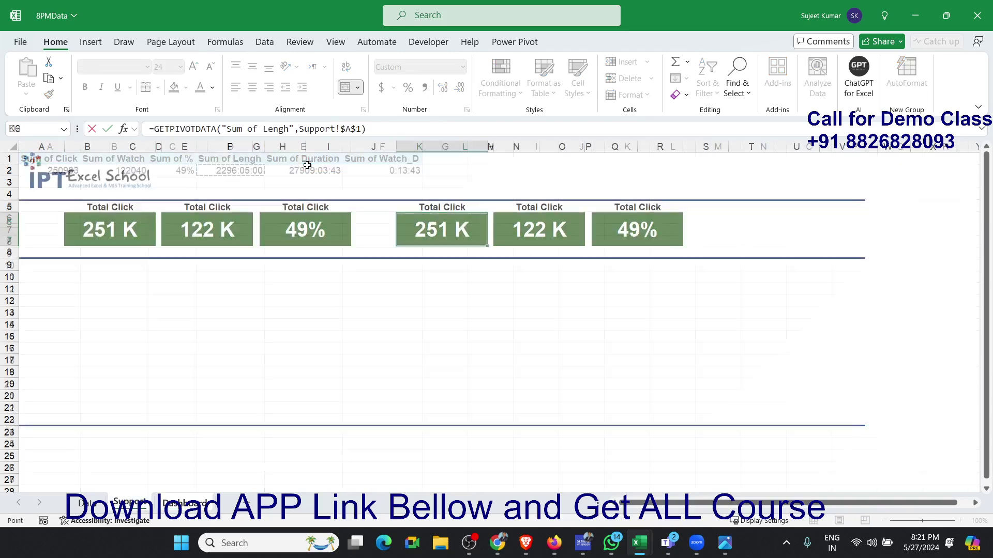
pyautogui.press('Up')
pyautogui.press('Up')
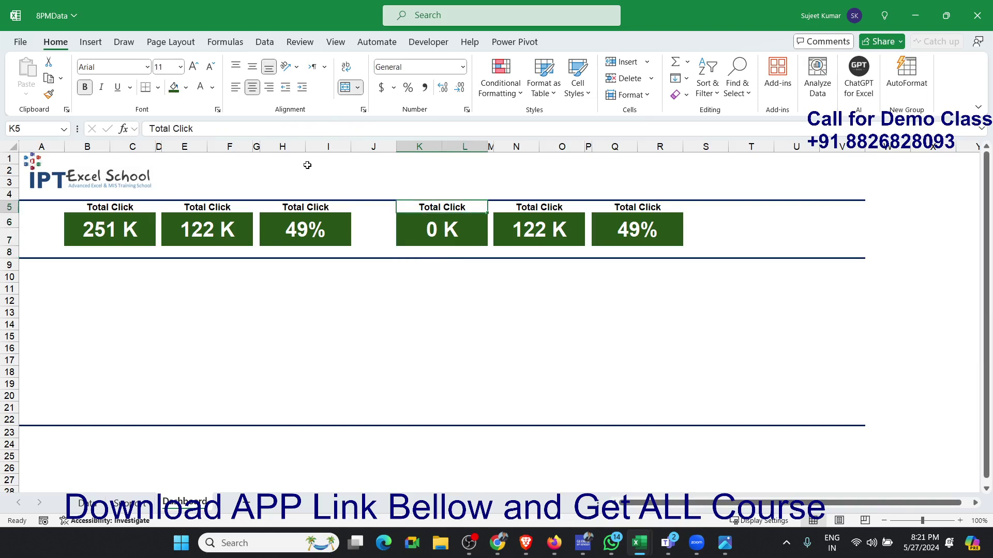
pyautogui.write('Tota')
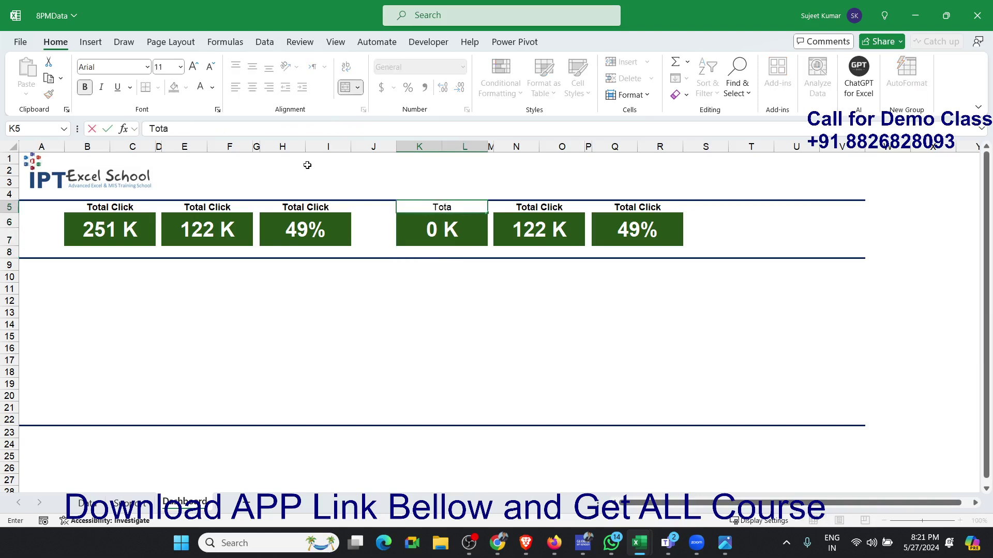
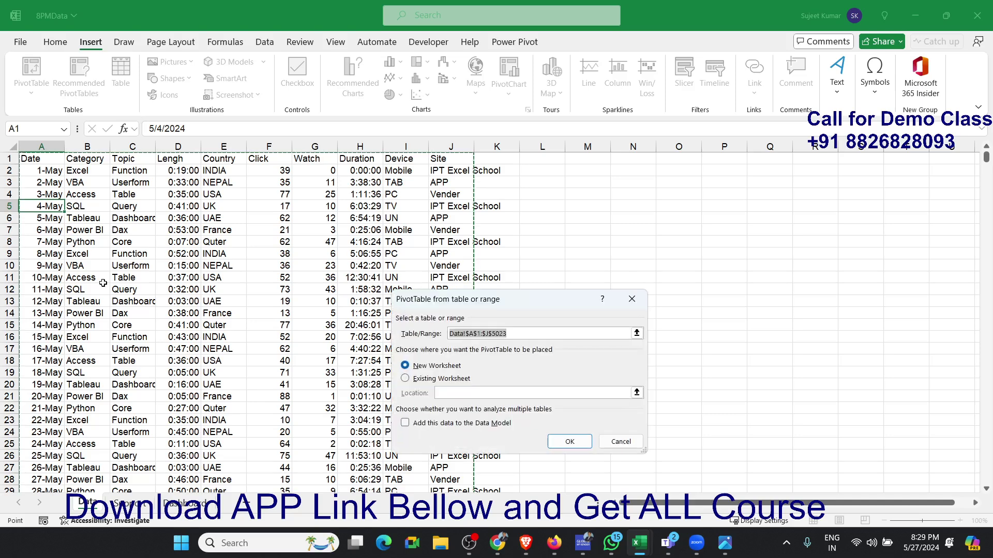
# - Place a new pivot table from Data!$A$1:$J$5023 on the existing Support worksheet at cell A10
pyautogui.click(417, 380)
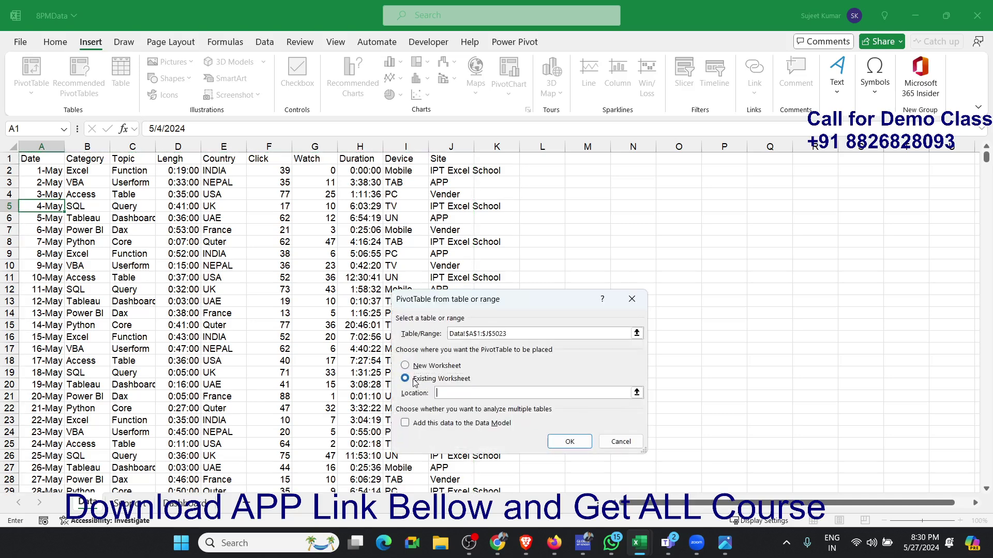
pyautogui.click(132, 511)
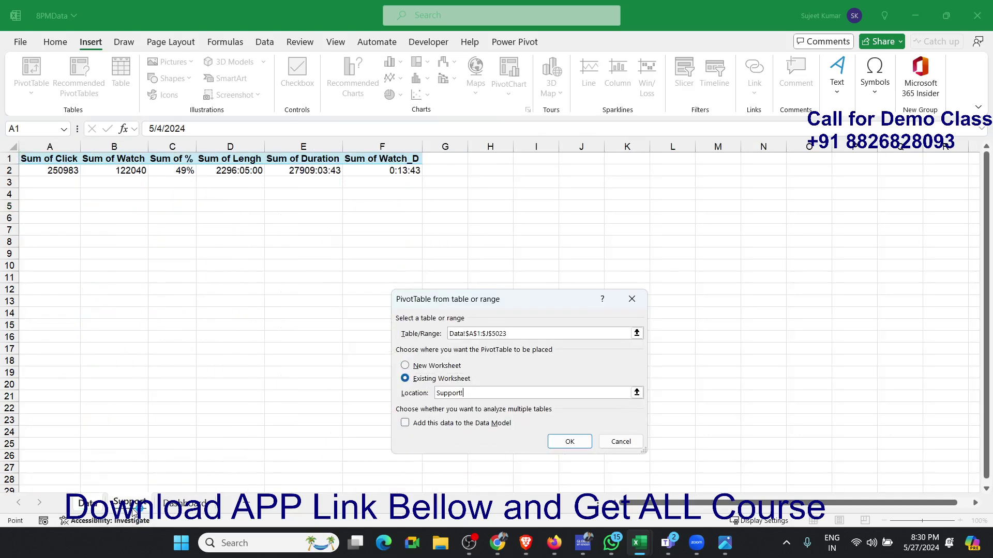
pyautogui.click(58, 270)
pyautogui.click(563, 442)
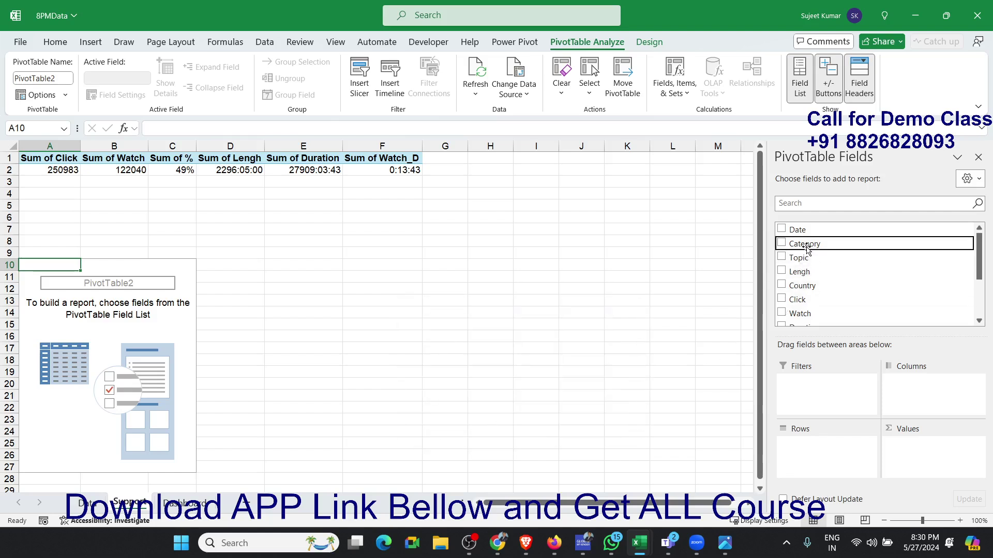
# - Build the new pivot table with Category as rows and Click, Watch and % as values
pyautogui.moveTo(808, 249); pyautogui.dragTo(823, 457)
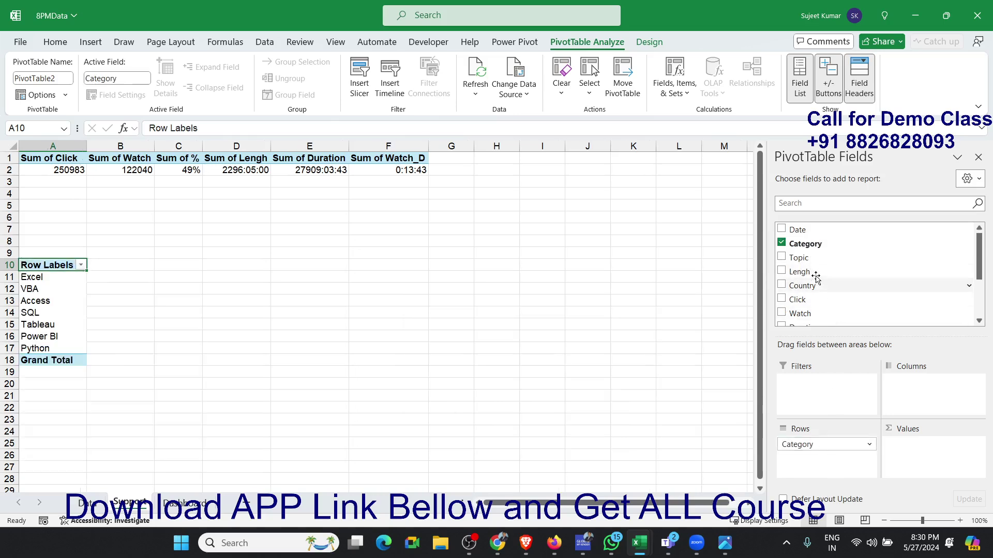
pyautogui.moveTo(816, 302); pyautogui.dragTo(918, 448)
pyautogui.moveTo(829, 309); pyautogui.dragTo(917, 469)
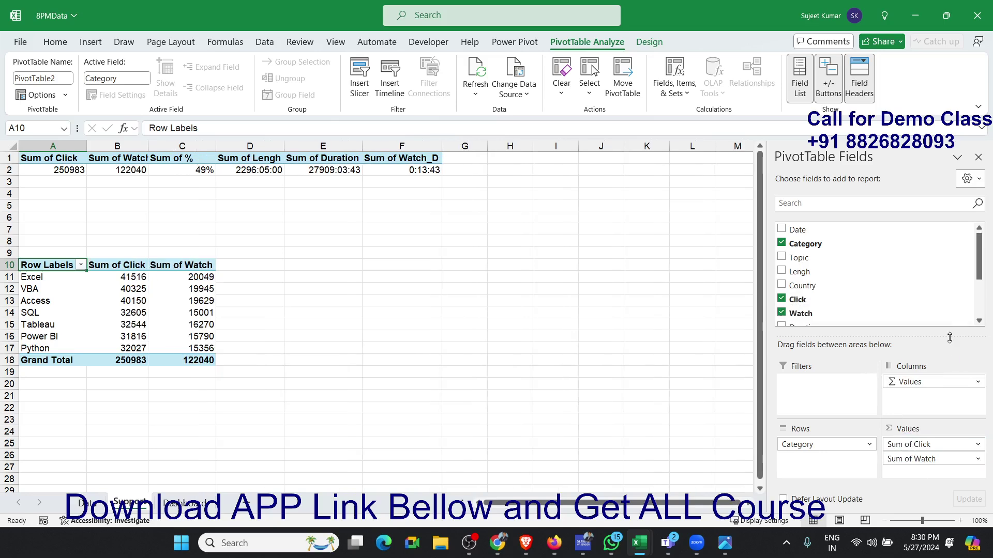
pyautogui.click(978, 321)
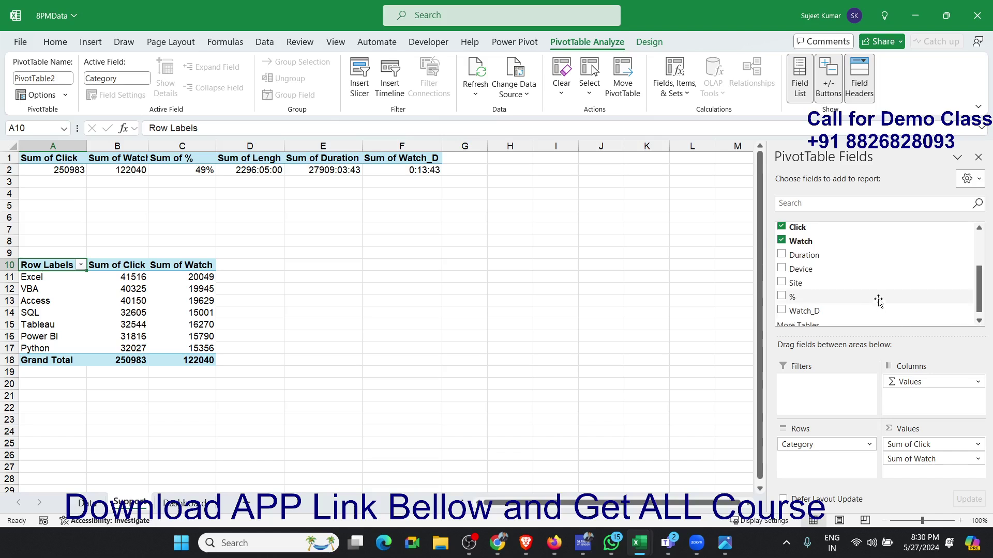
pyautogui.moveTo(877, 300); pyautogui.dragTo(910, 460)
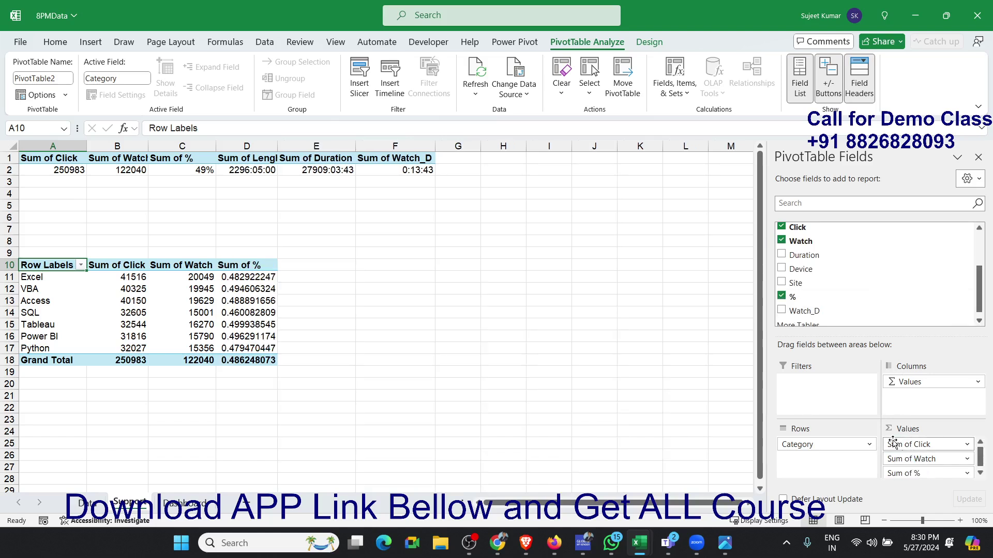
# - Format the new pivot table's Sum of % values as Percentage with two decimal places
pyautogui.click(980, 475)
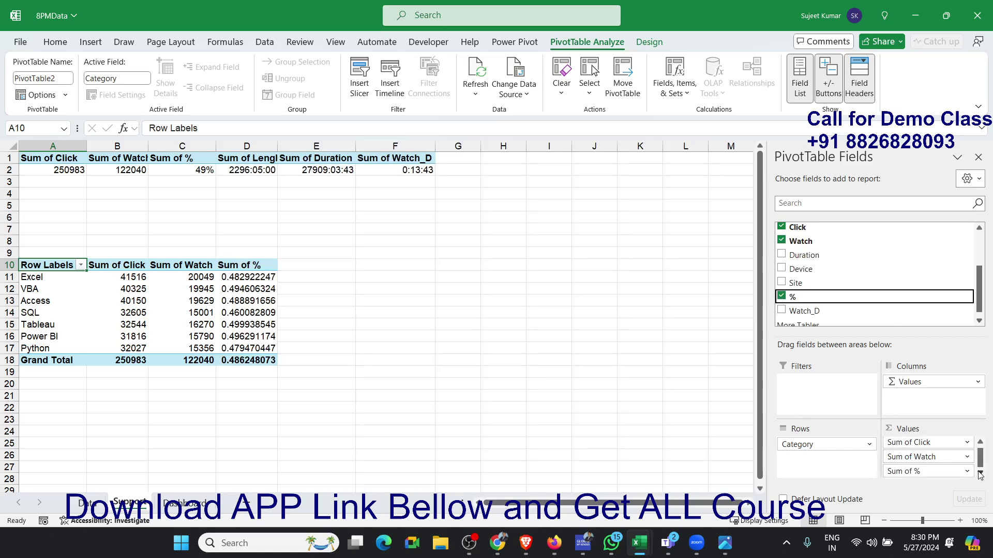
pyautogui.click(966, 471)
pyautogui.click(953, 458)
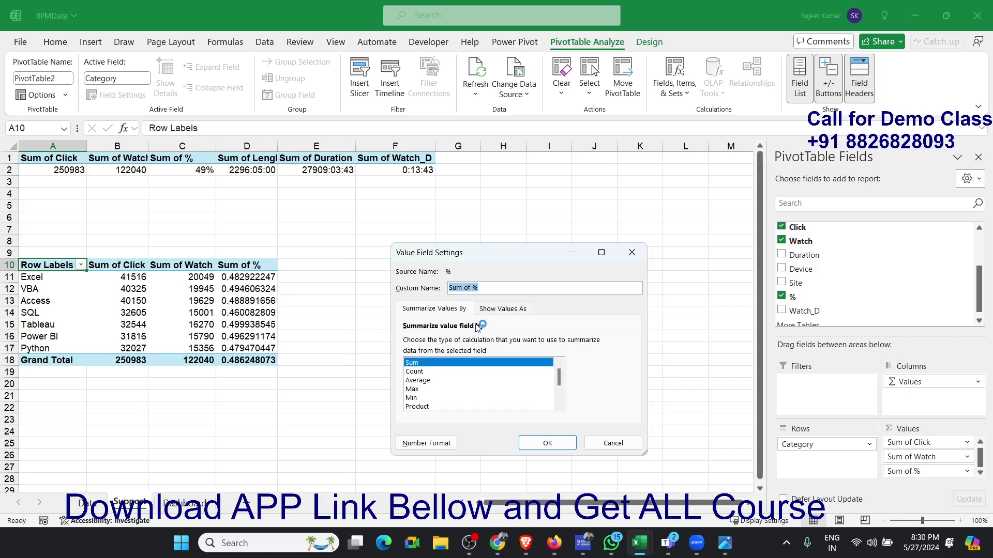
pyautogui.click(430, 440)
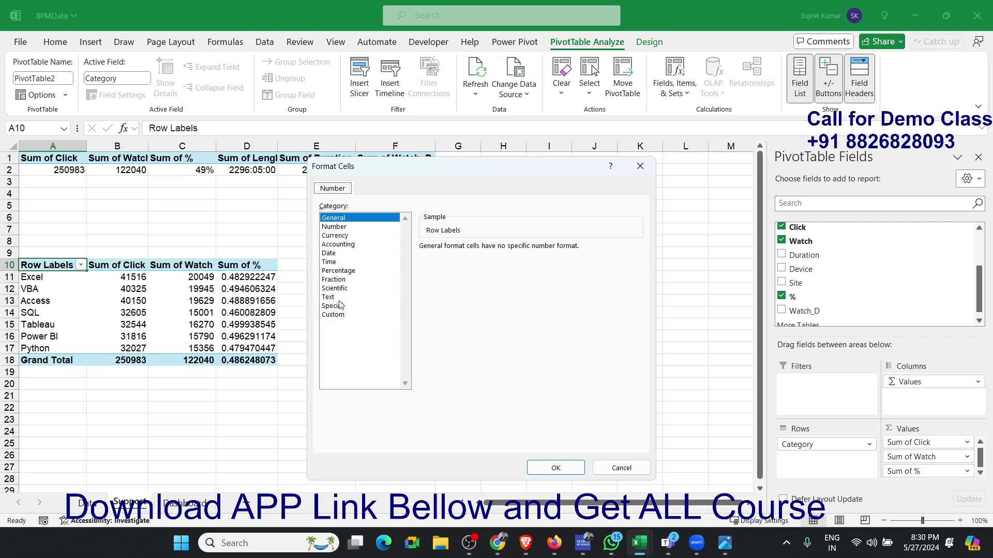
pyautogui.click(334, 262)
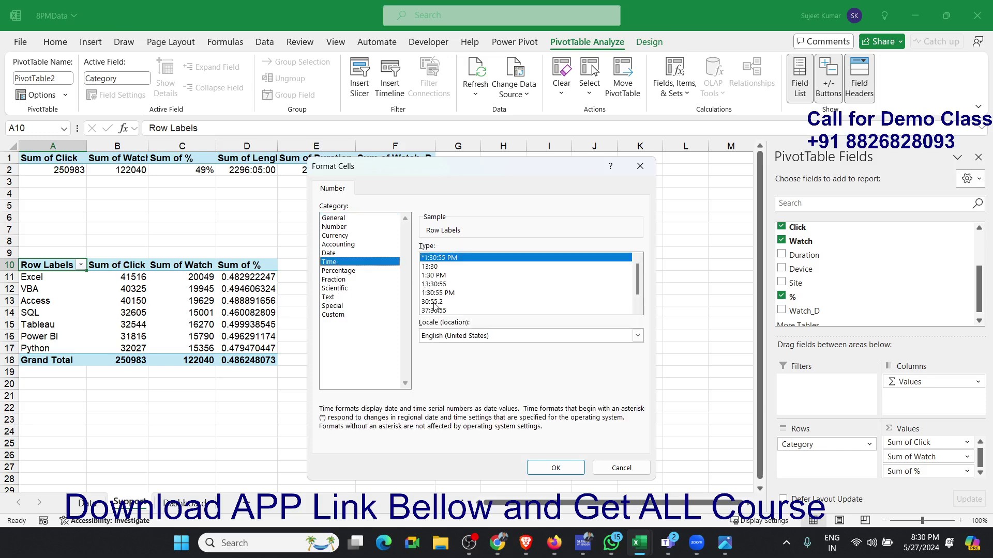
pyautogui.click(368, 272)
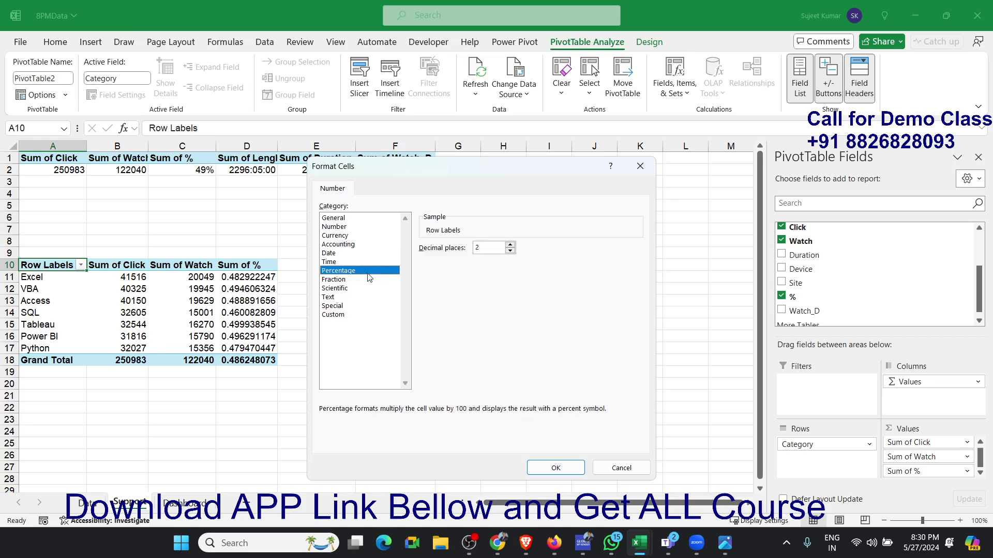
pyautogui.click(556, 468)
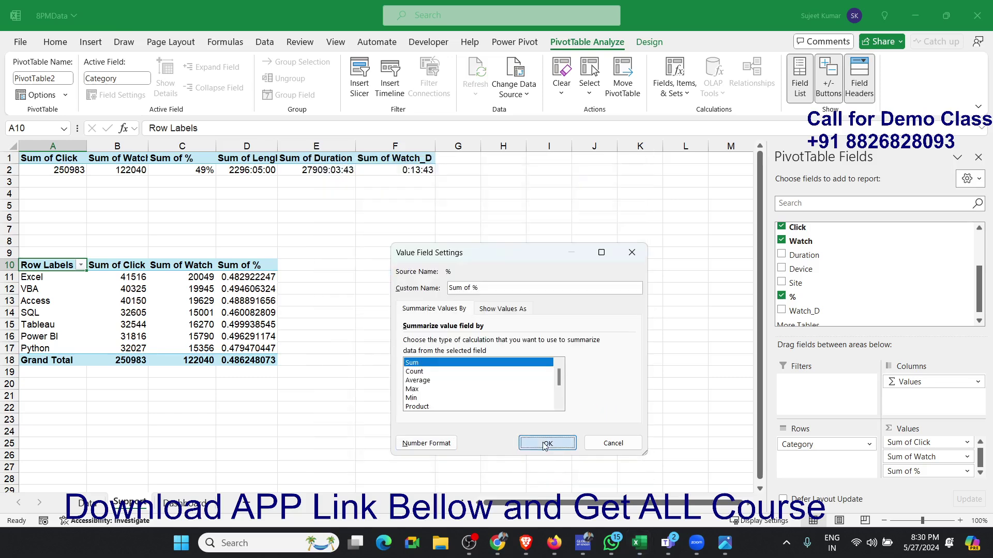
pyautogui.click(538, 437)
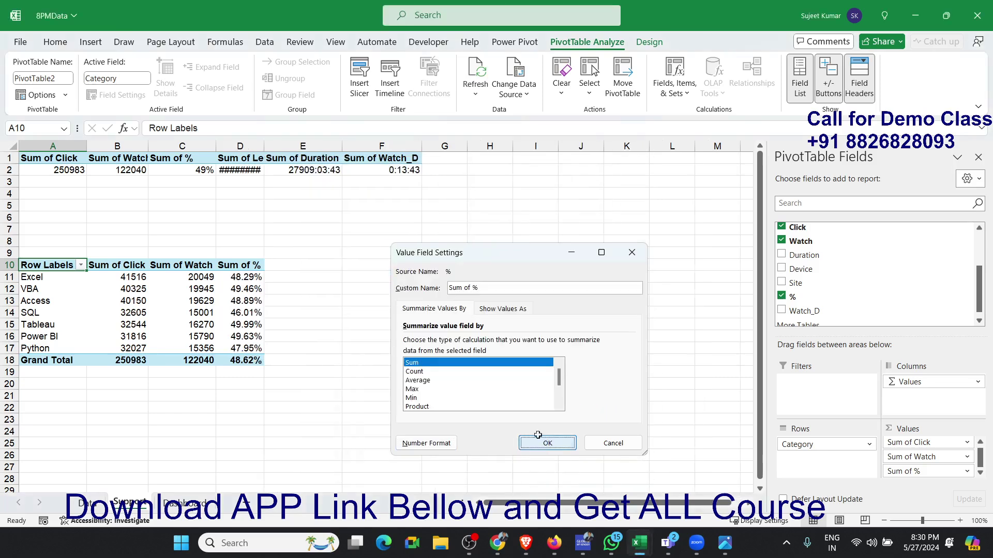
pyautogui.click(236, 312)
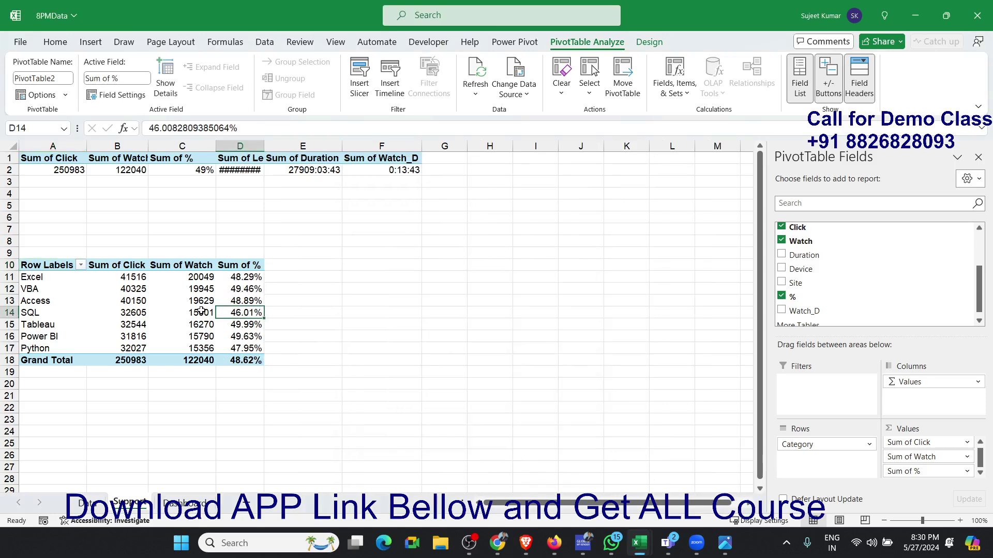
# - Rename the new pivot table's Row Labels header in cell A10 as Category
pyautogui.click(55, 268)
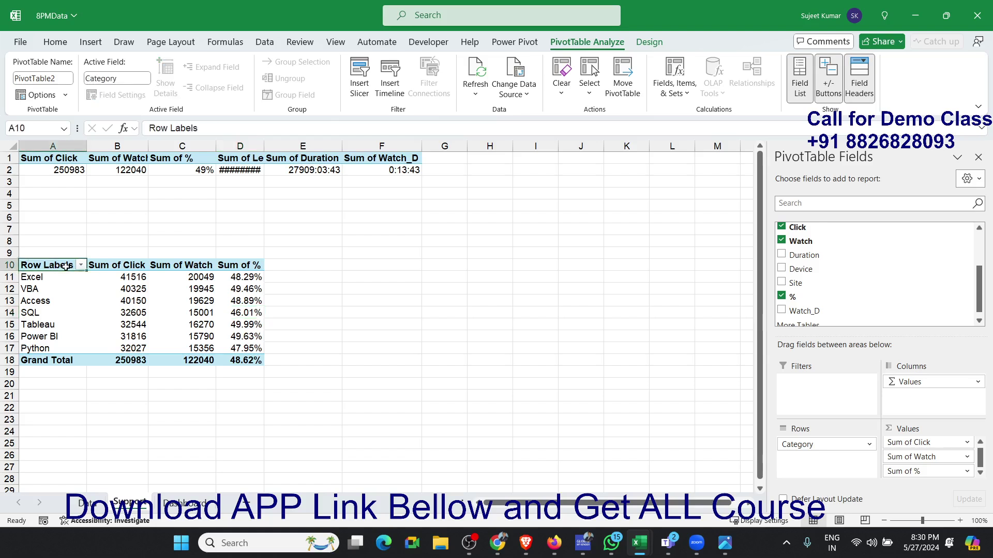
pyautogui.write('Ca')
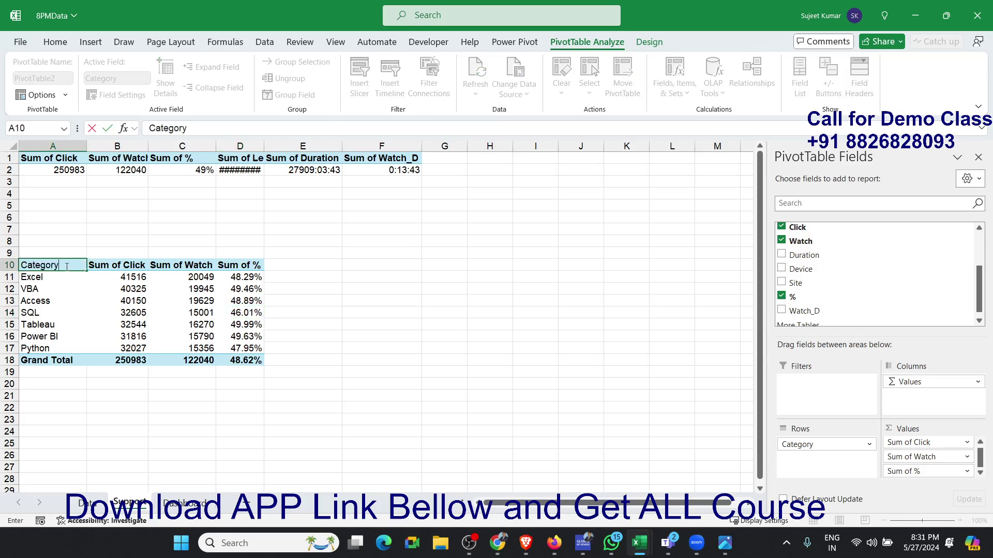
pyautogui.write('tegory')
pyautogui.press('Return')
pyautogui.press('Up')
# - Rename the Sum of Click header in cell B10 as Click
pyautogui.press('Right')
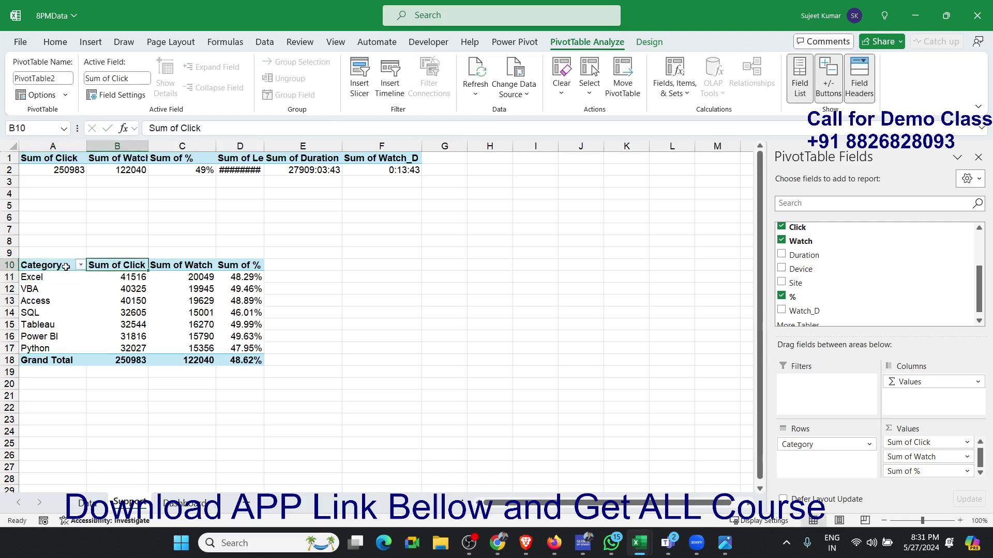
pyautogui.write('C')
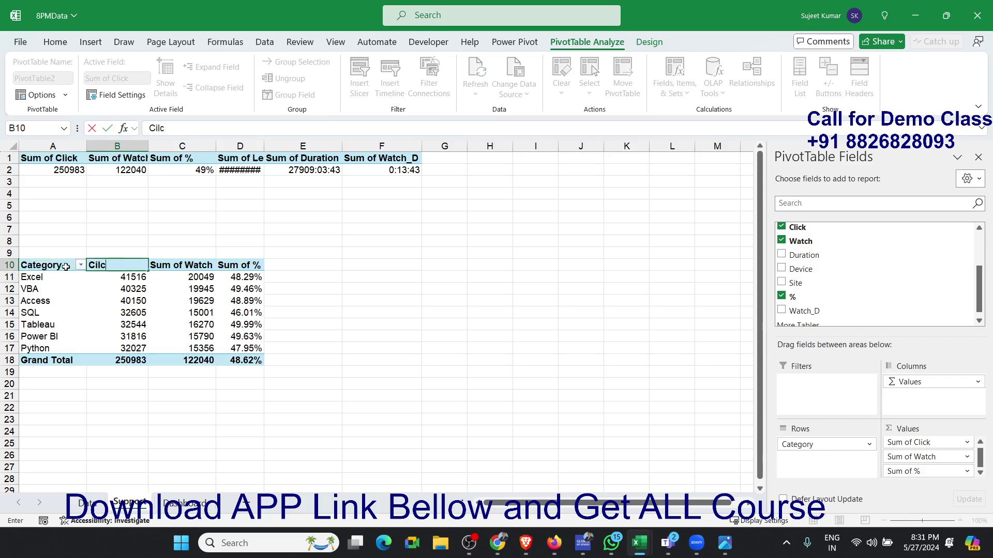
pyautogui.write('lick')
pyautogui.press('Return')
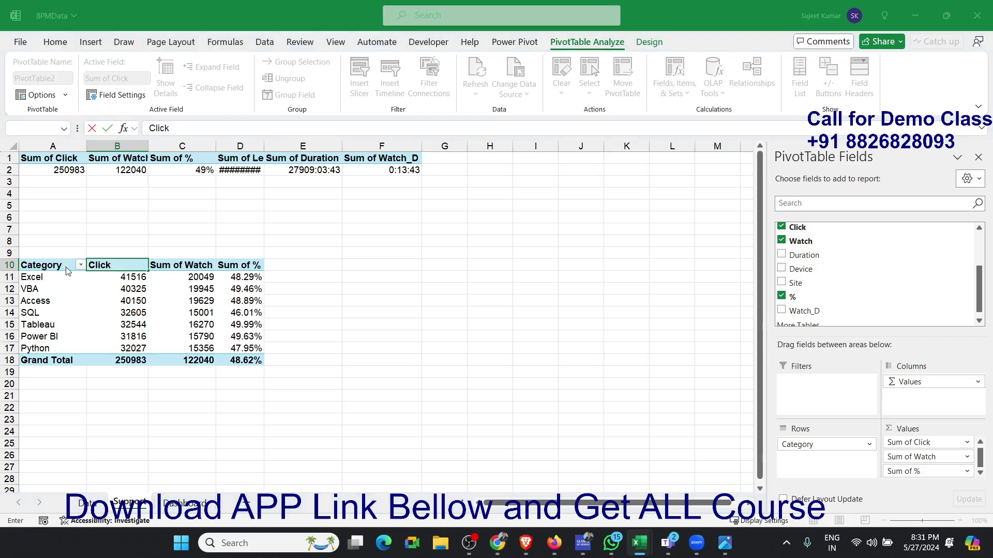
pyautogui.press('Return')
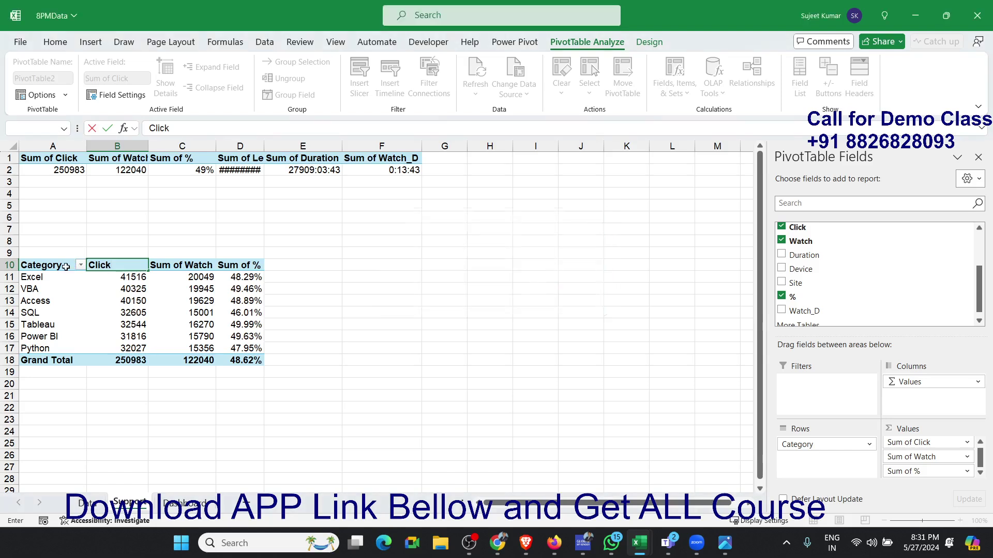
pyautogui.press('Return')
# - Rename the Sum of Watch header in cell C10 as Watch
pyautogui.press('Right')
pyautogui.press('Up')
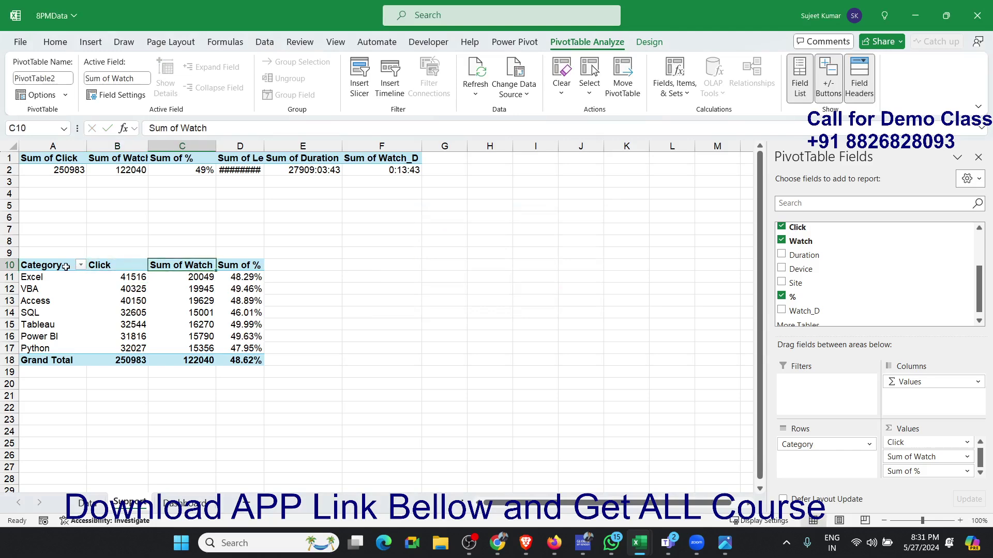
pyautogui.write('Wat')
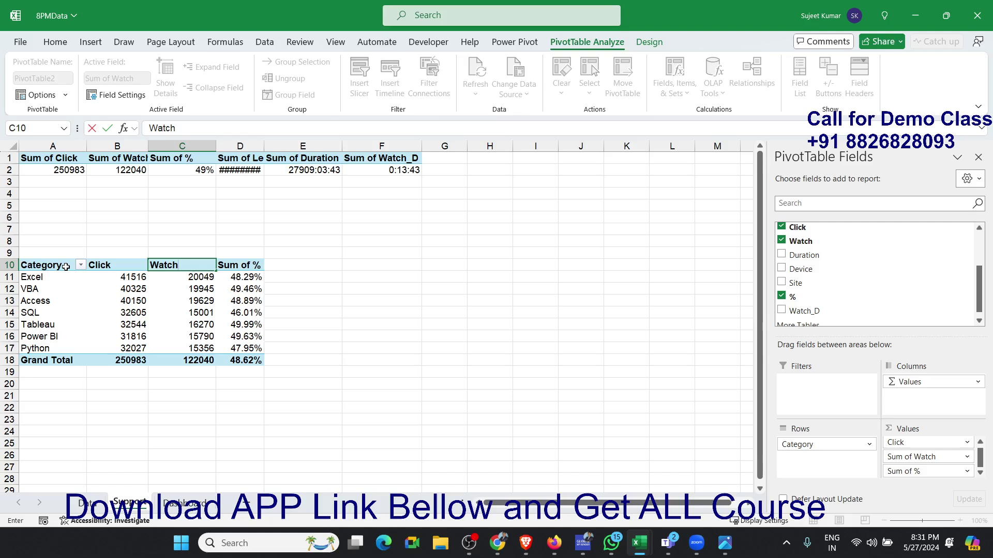
pyautogui.press('Return')
# - Rename the Sum of % header in cell D10 as Watch % and return to the Category header
pyautogui.press('Right')
pyautogui.press('Up')
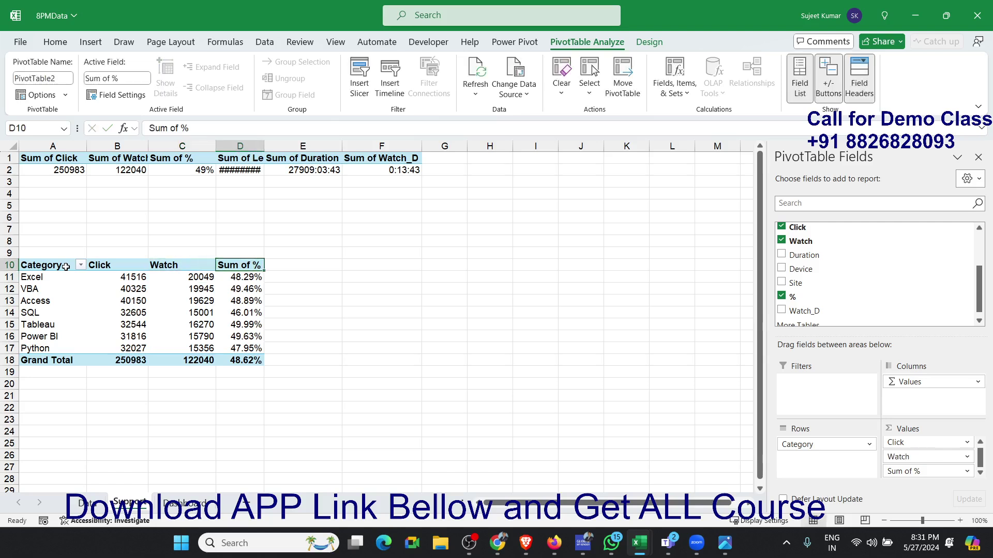
pyautogui.write('Wat')
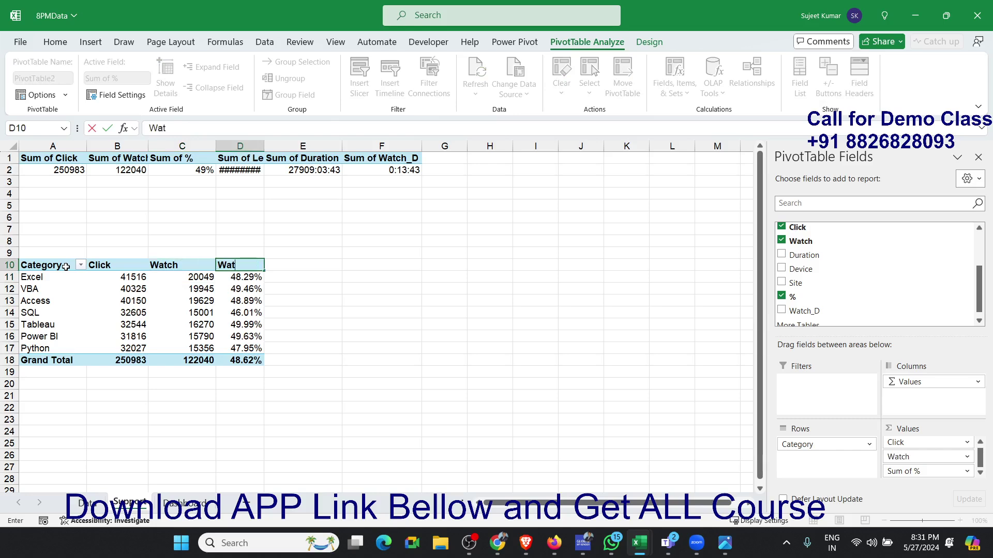
pyautogui.write('ch %')
pyautogui.press('Return')
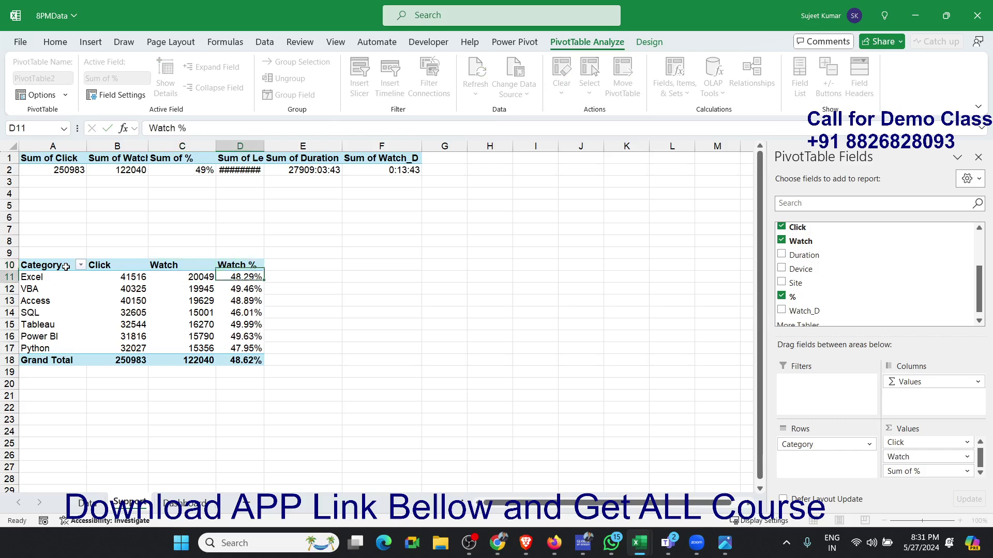
pyautogui.press('Up')
pyautogui.press('Left')
pyautogui.press('Left')
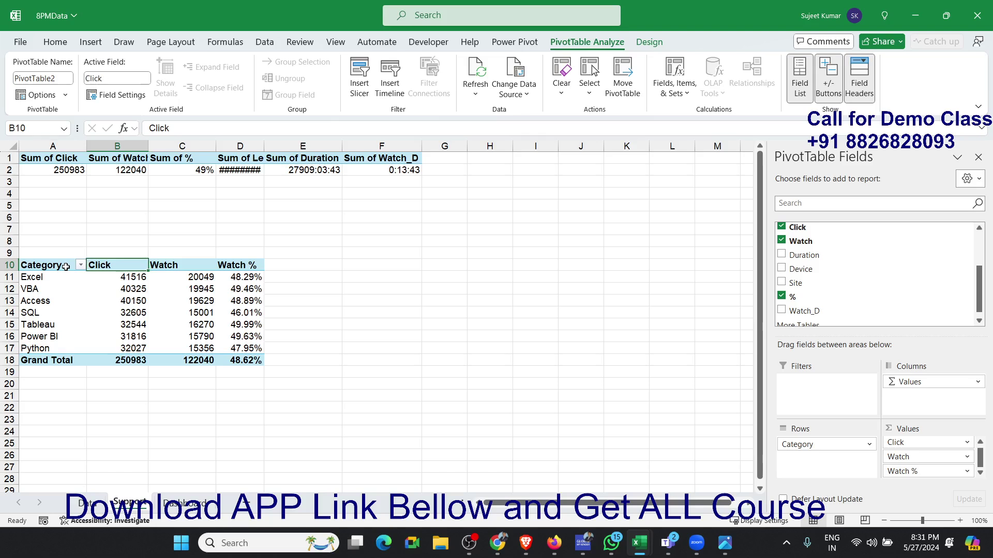
pyautogui.press('Left')
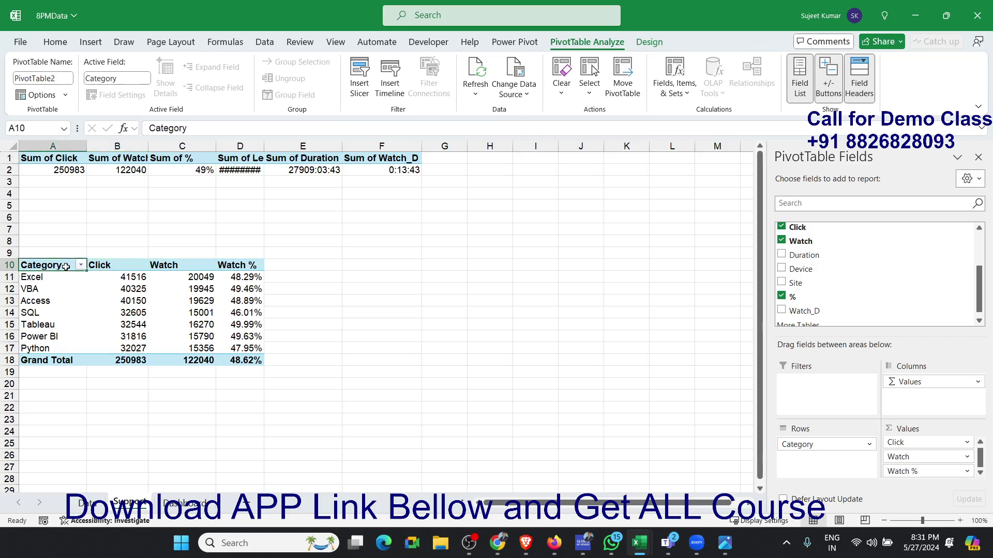
# - Select the whole category pivot table and apply a light green pivot style with shaded header and total rows
pyautogui.press('Right')
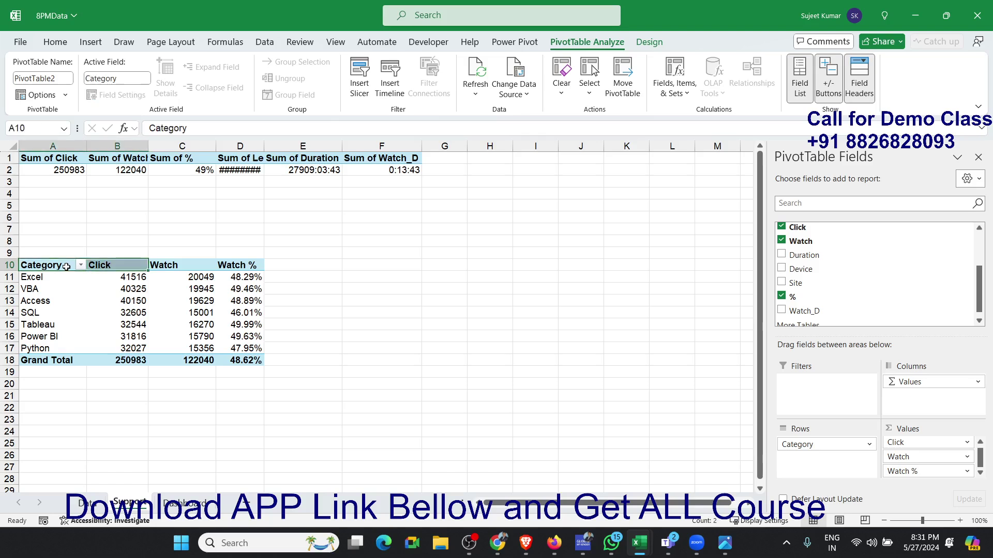
pyautogui.press('Left')
pyautogui.press('Down')
pyautogui.press('Up')
pyautogui.hotkey('ctrl', 'a')
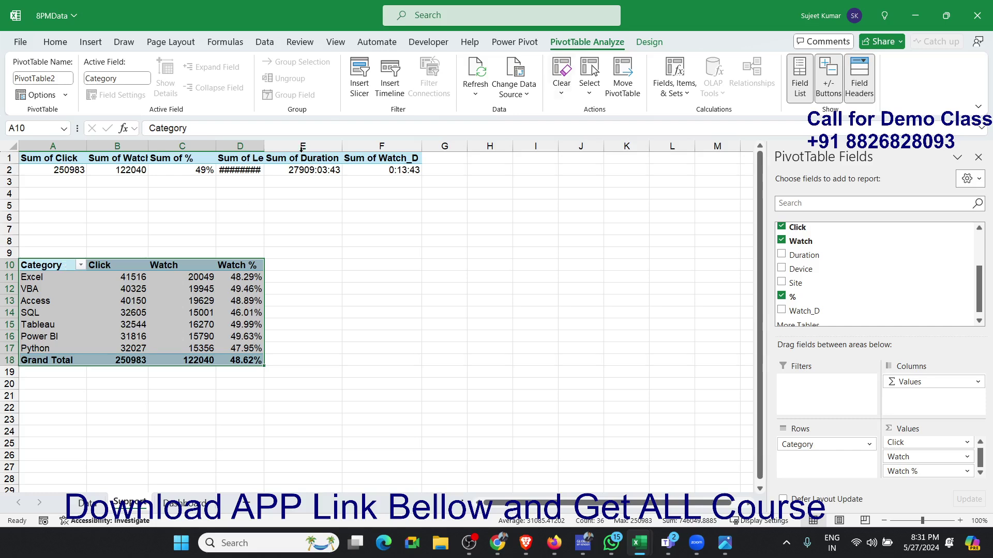
pyautogui.click(648, 42)
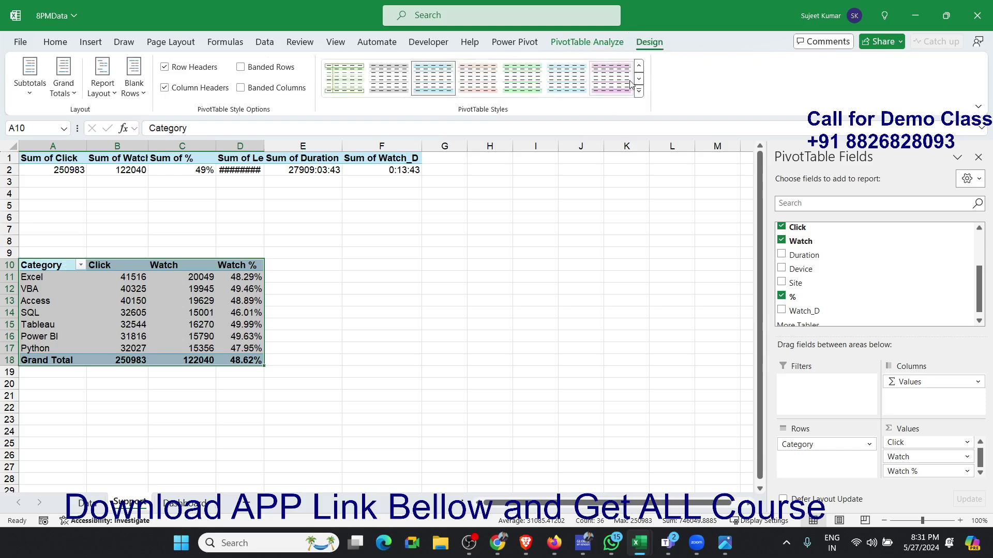
pyautogui.click(531, 81)
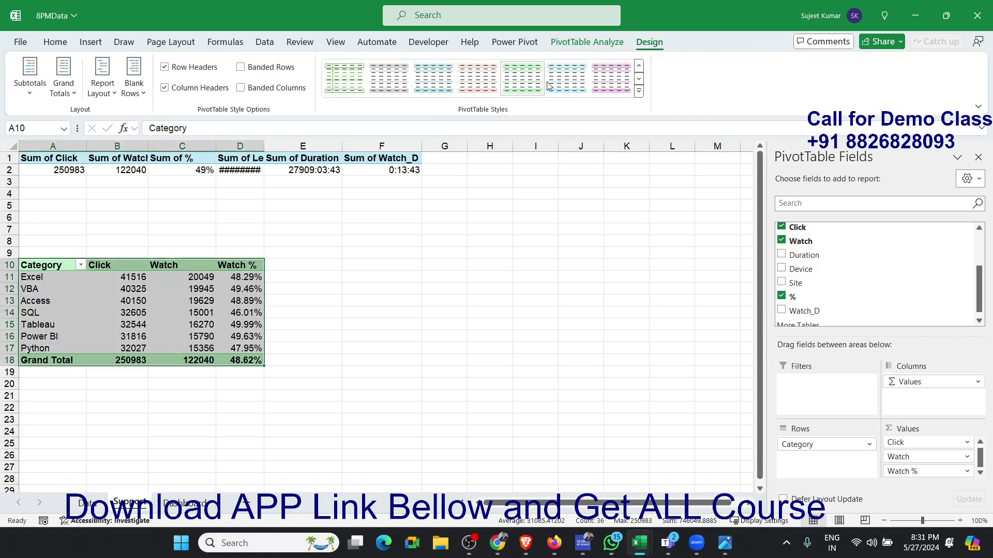
# - Browse the pivot styles and apply the light dark-teal style with an outline and vertical column lines to the category pivot table
pyautogui.click(638, 91)
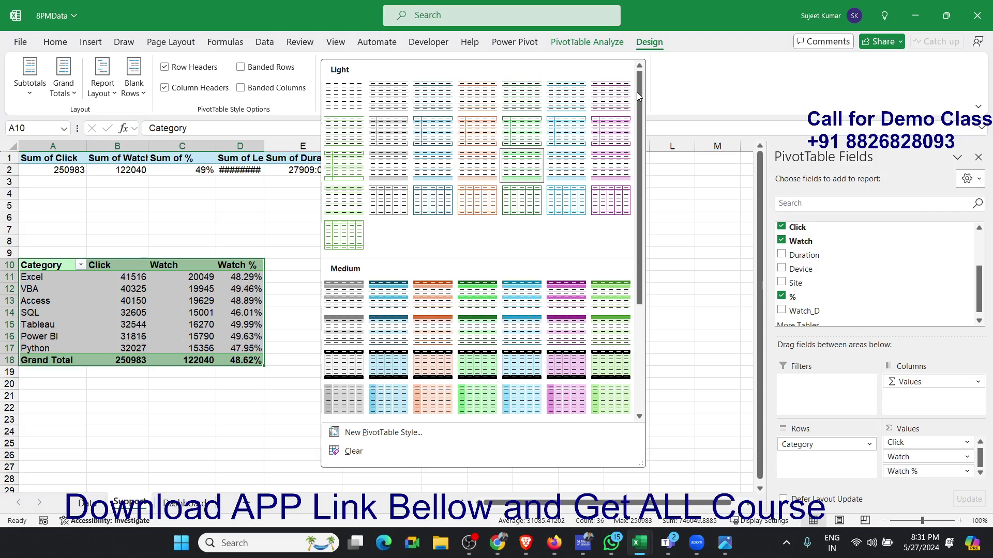
pyautogui.scroll(-5, 490, 362)
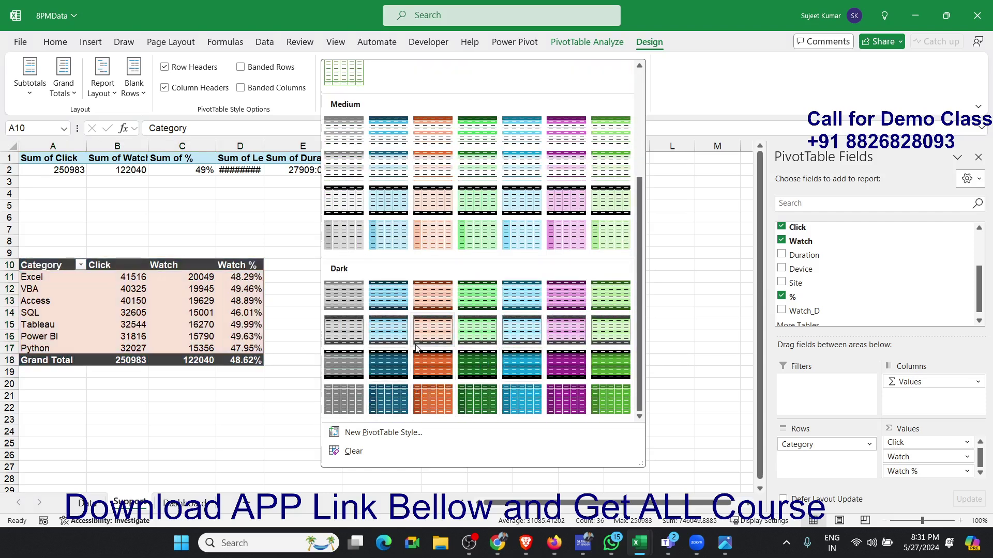
pyautogui.scroll(3, 416, 349)
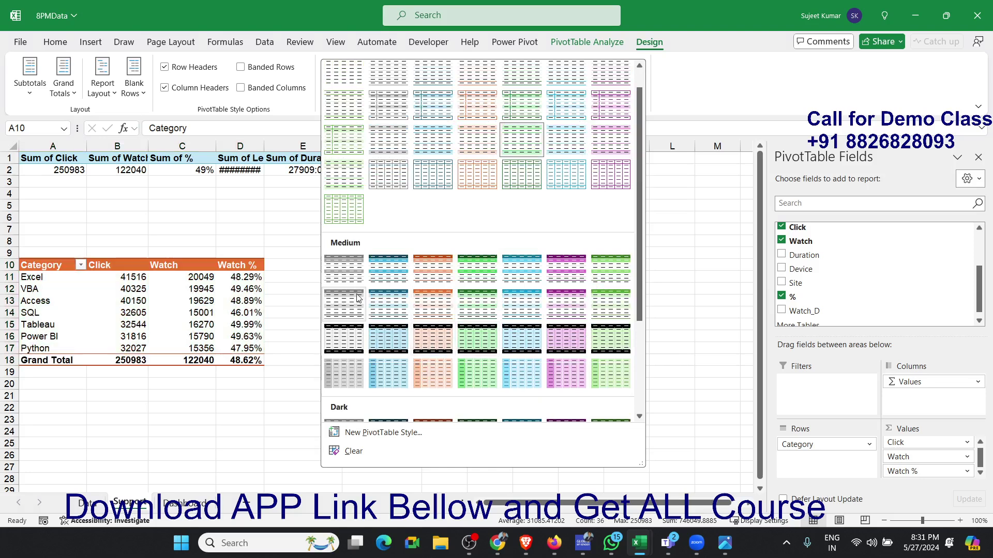
pyautogui.scroll(1, 359, 299)
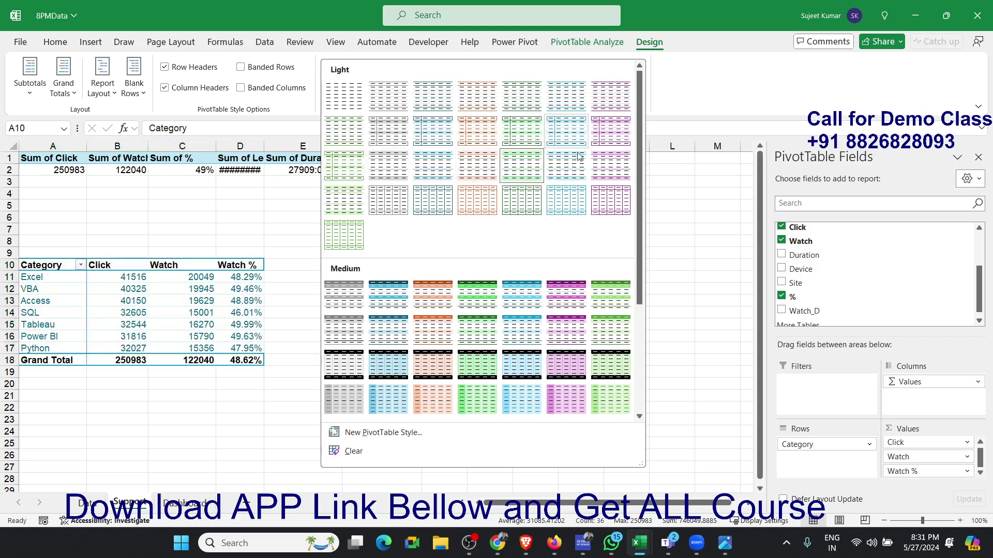
pyautogui.click(361, 198)
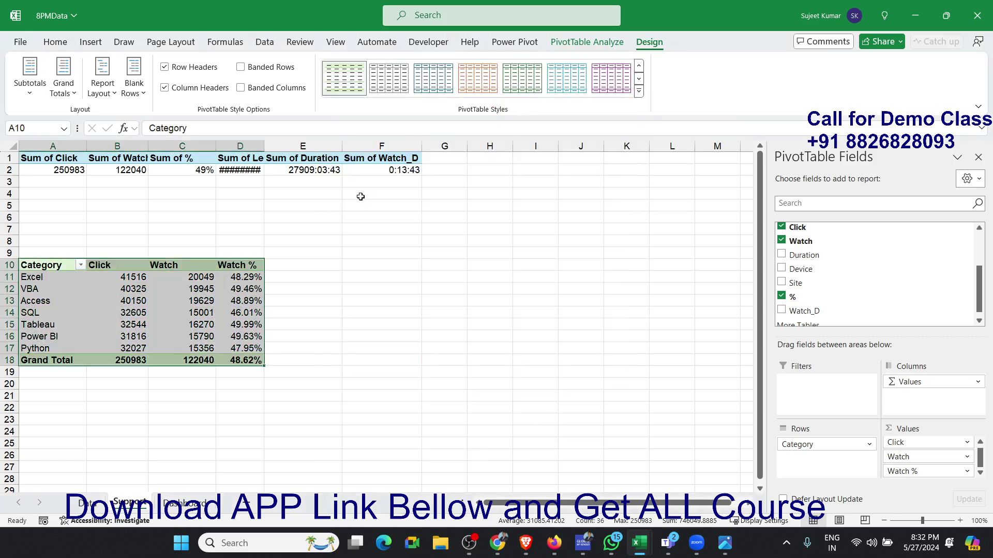
pyautogui.click(433, 91)
# - Fill the category pivot's header cells A10:D10 with standard blue and set their text to white
pyautogui.moveTo(62, 262); pyautogui.dragTo(223, 267)
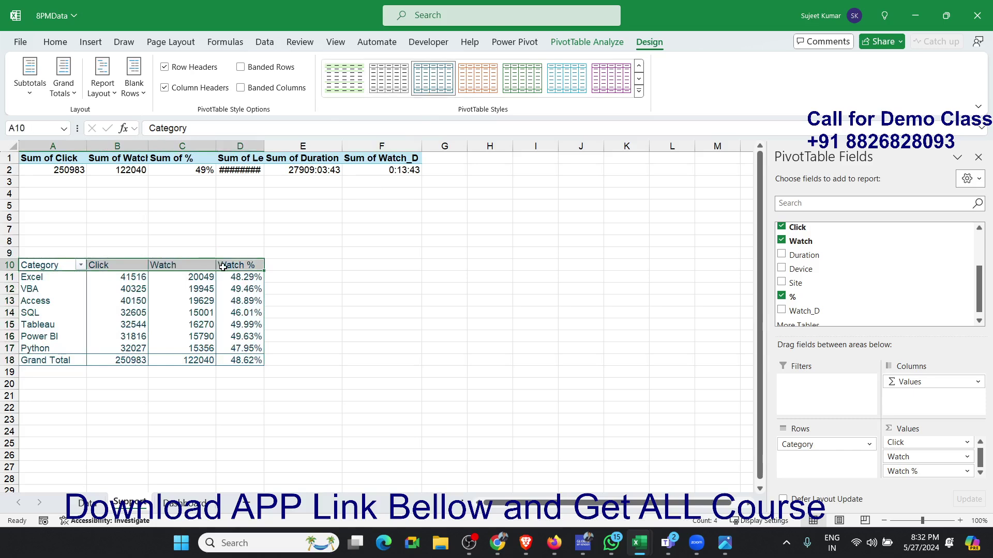
pyautogui.click(66, 41)
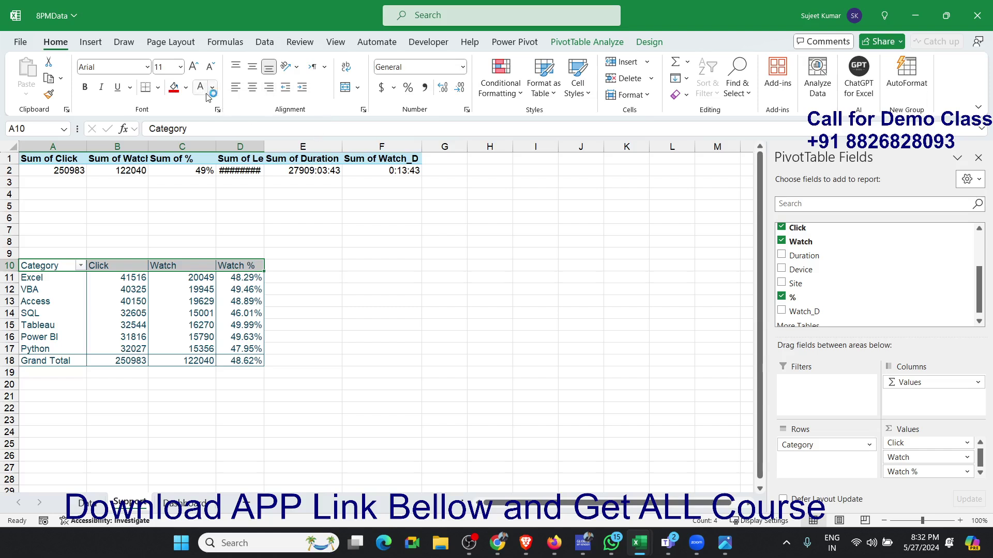
pyautogui.click(186, 87)
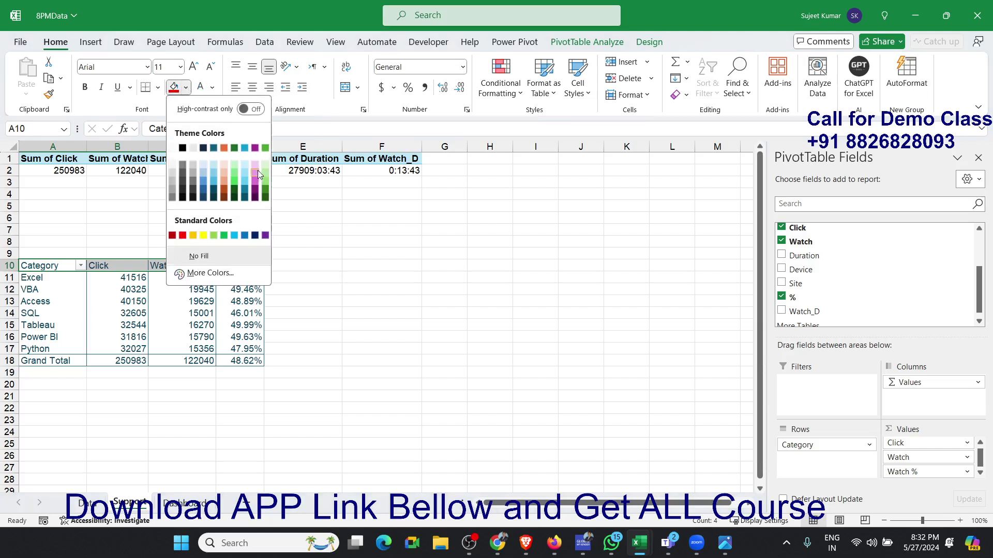
pyautogui.click(254, 236)
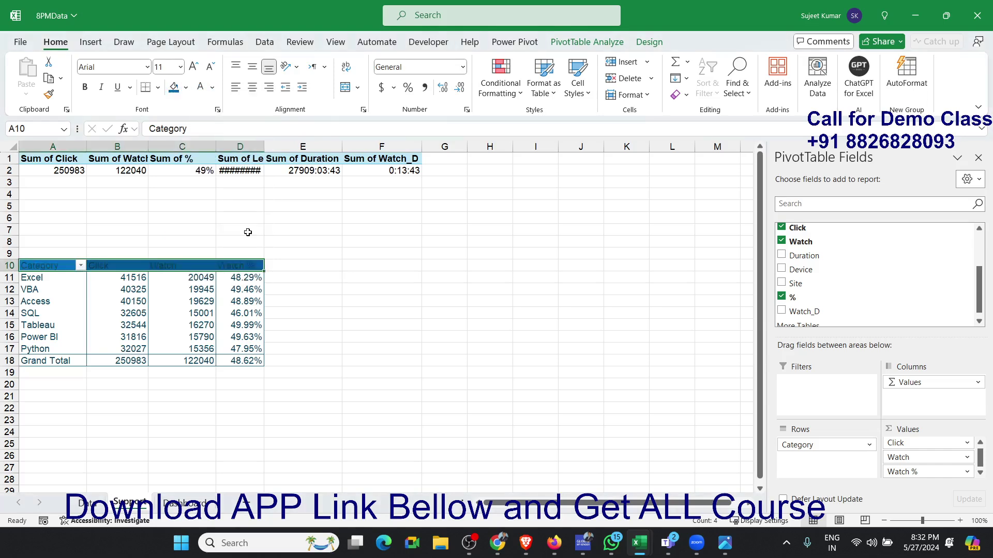
pyautogui.click(200, 87)
# - Copy the header formatting onto the Grand Total row A18:D18 and set cell D18 to percentage format
pyautogui.click(48, 94)
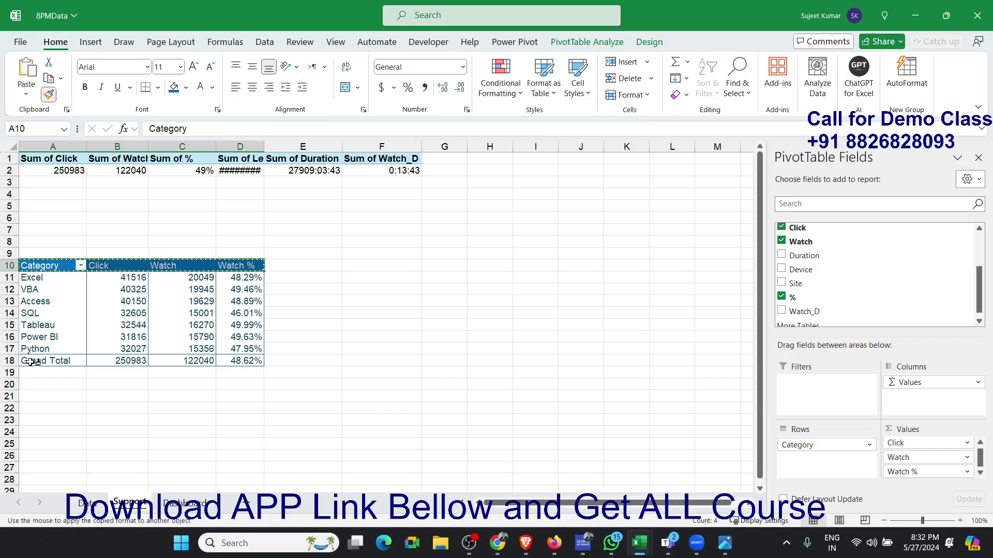
pyautogui.click(33, 360)
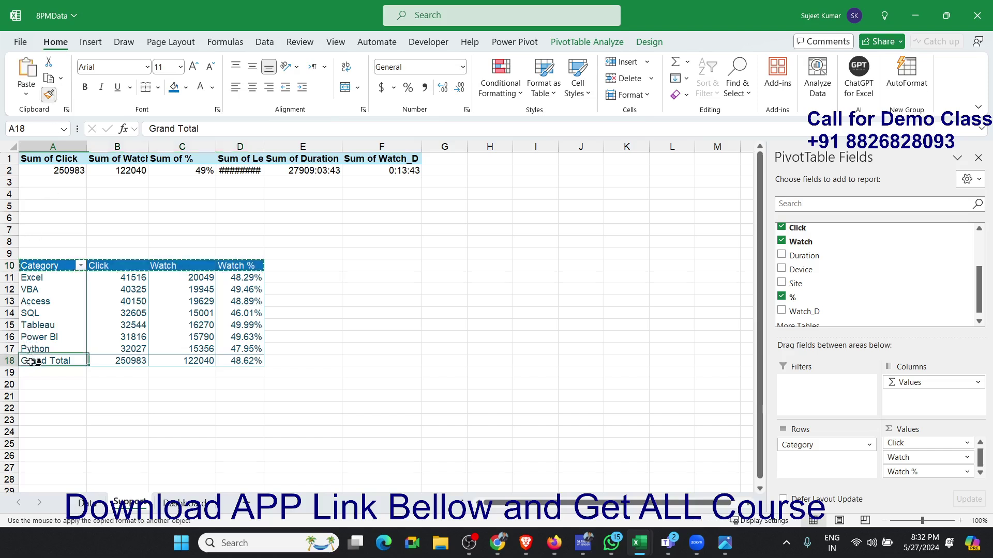
pyautogui.click(244, 358)
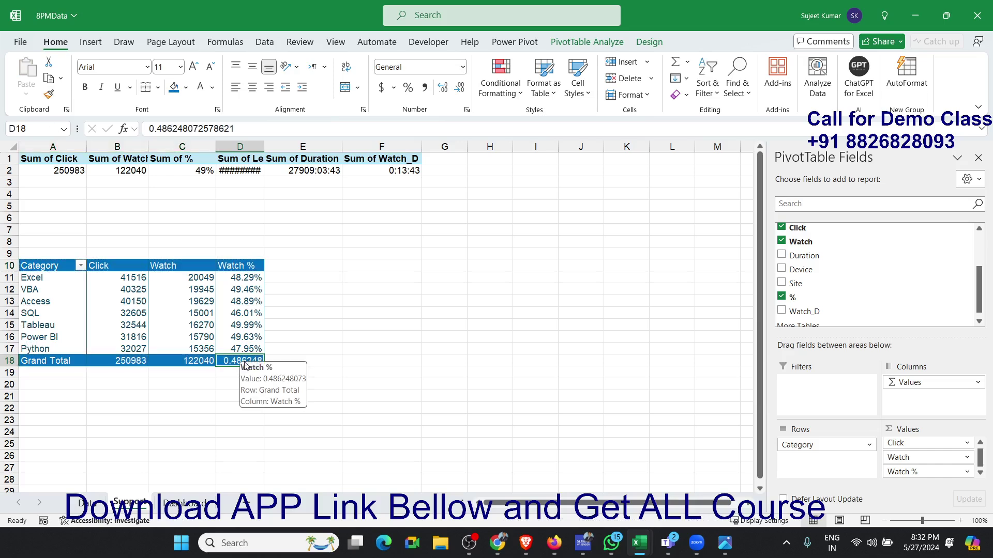
pyautogui.hotkey('ctrl', 'shift', '5')
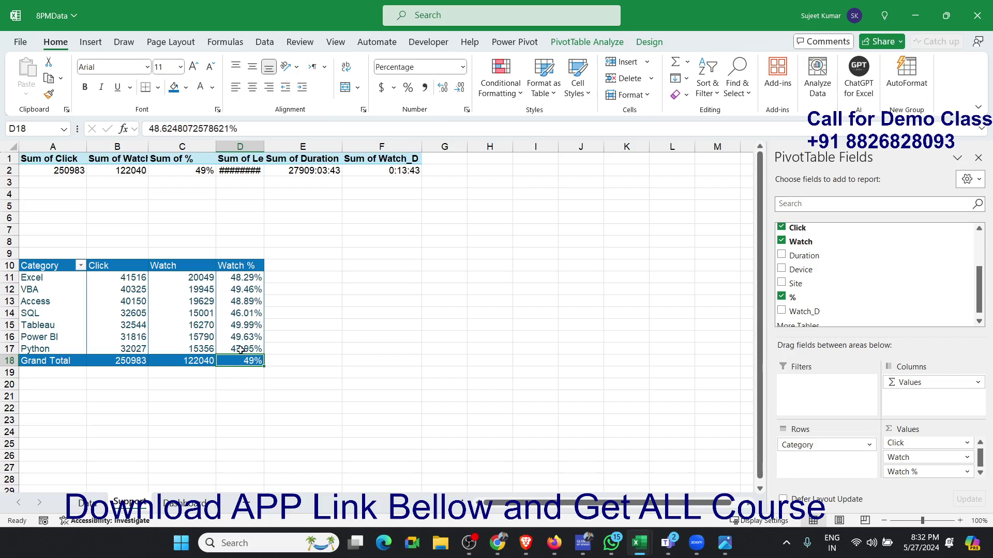
# - Copy the category pivot range A10:D18 and paste it as a linked picture at cell B12 of the Dashboard sheet
pyautogui.moveTo(38, 271); pyautogui.dragTo(251, 364)
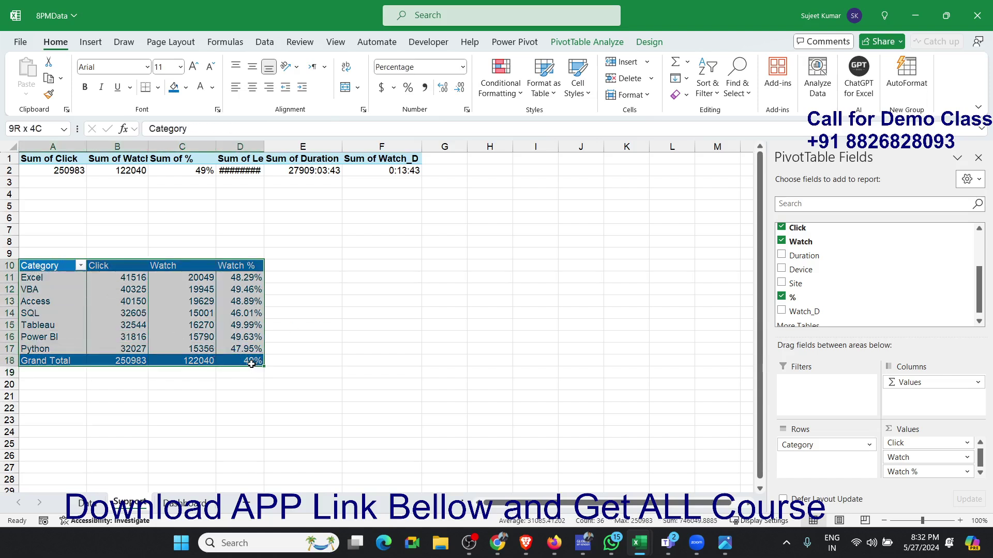
pyautogui.hotkey('ctrl', 'x')
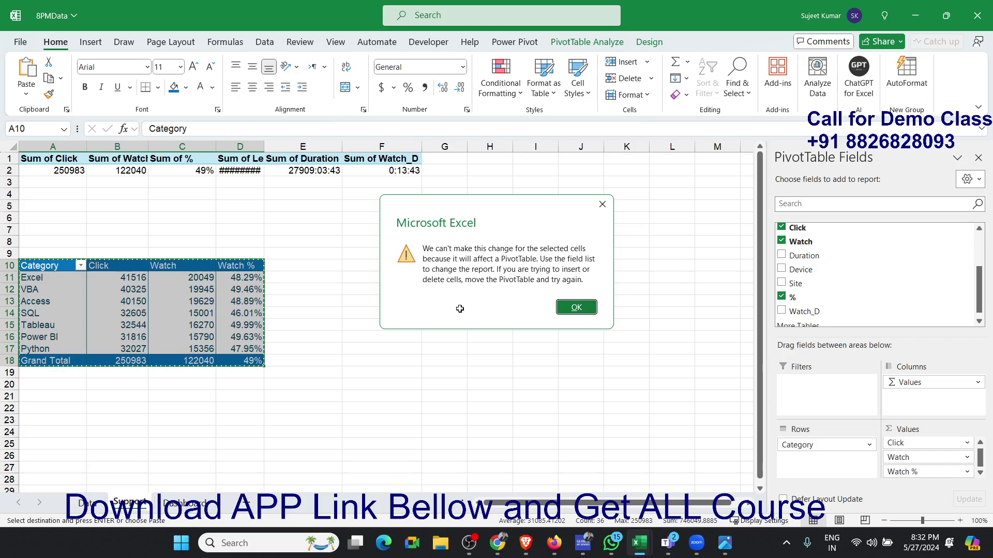
pyautogui.press('Return')
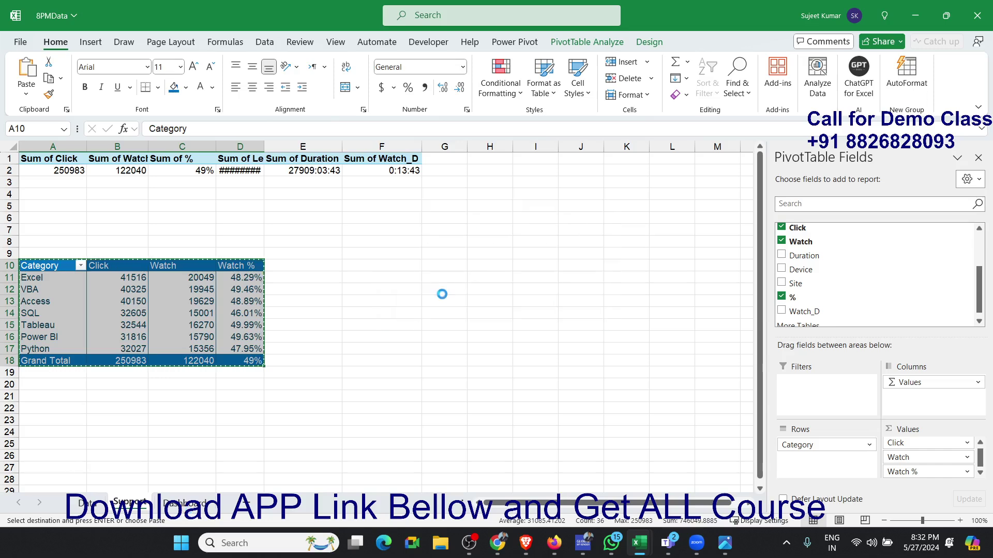
pyautogui.click(192, 505)
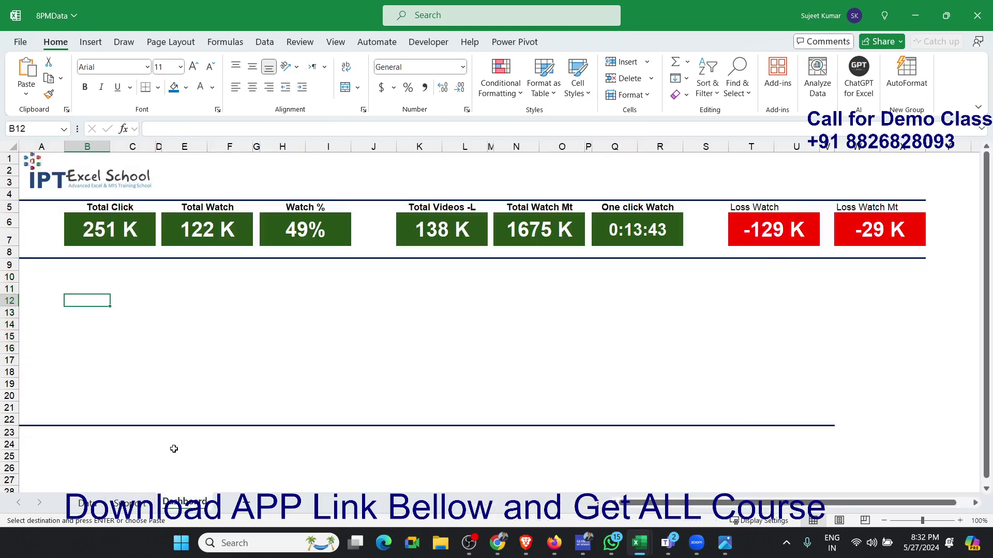
pyautogui.click(25, 94)
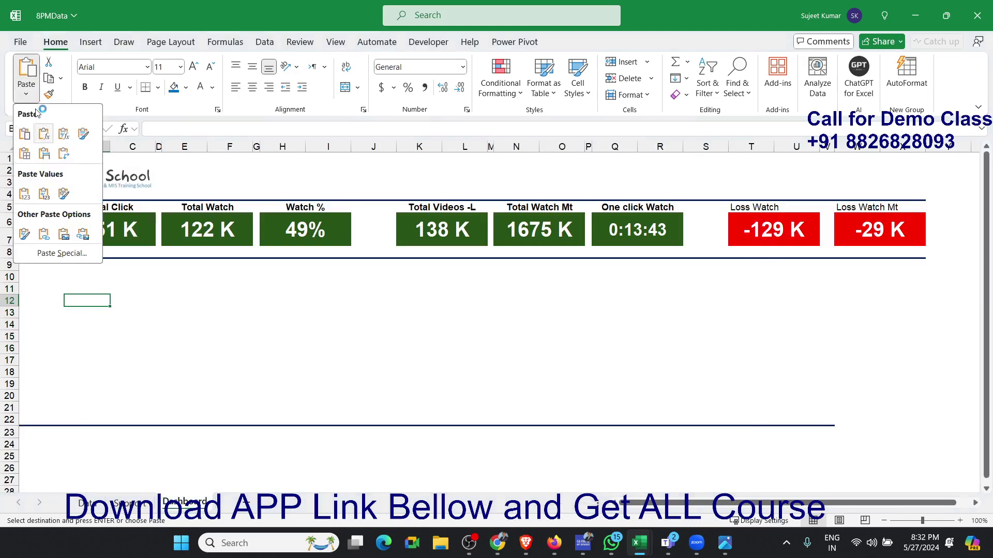
pyautogui.click(83, 235)
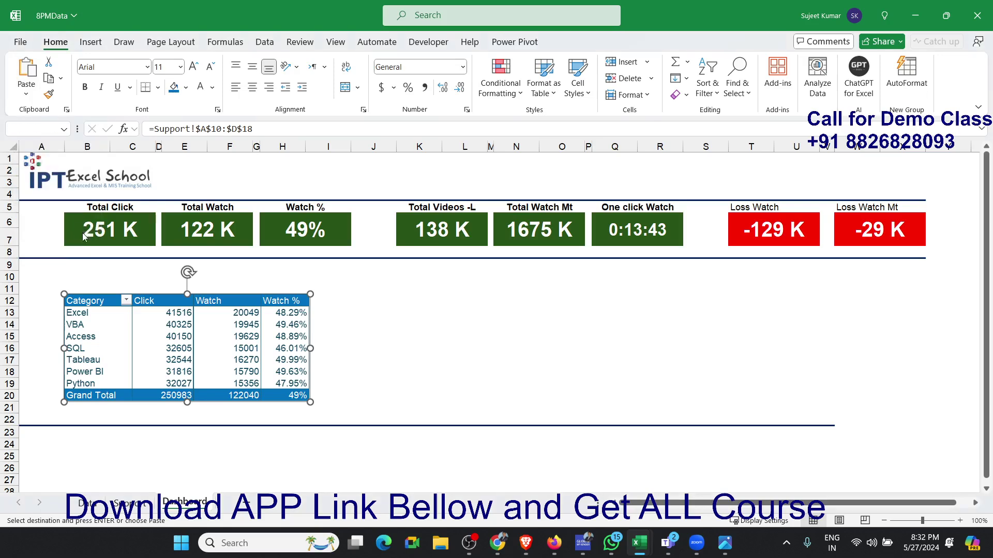
# - Move the linked pivot picture to column A so its upper edge sits around row 11
pyautogui.click(375, 331)
pyautogui.click(229, 303)
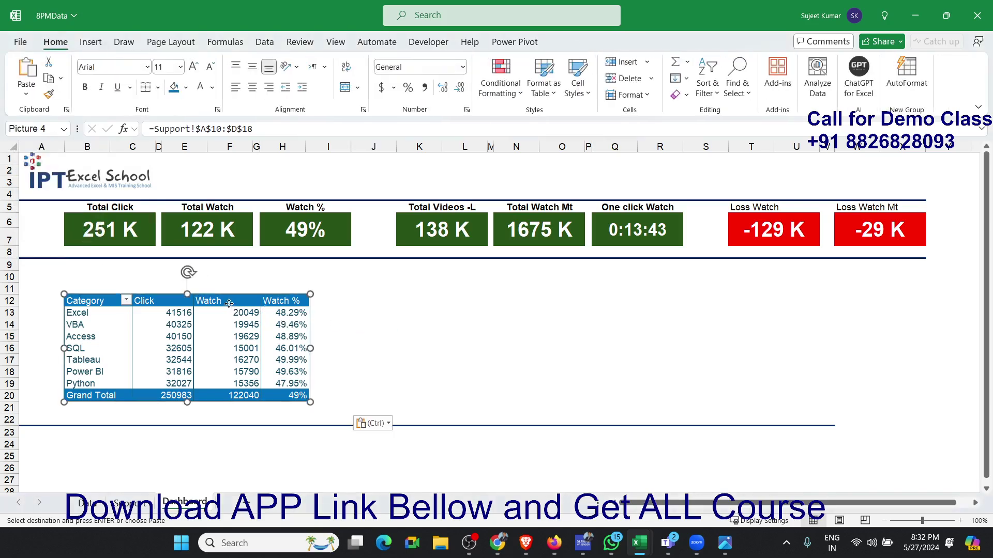
pyautogui.moveTo(229, 303); pyautogui.dragTo(192, 301)
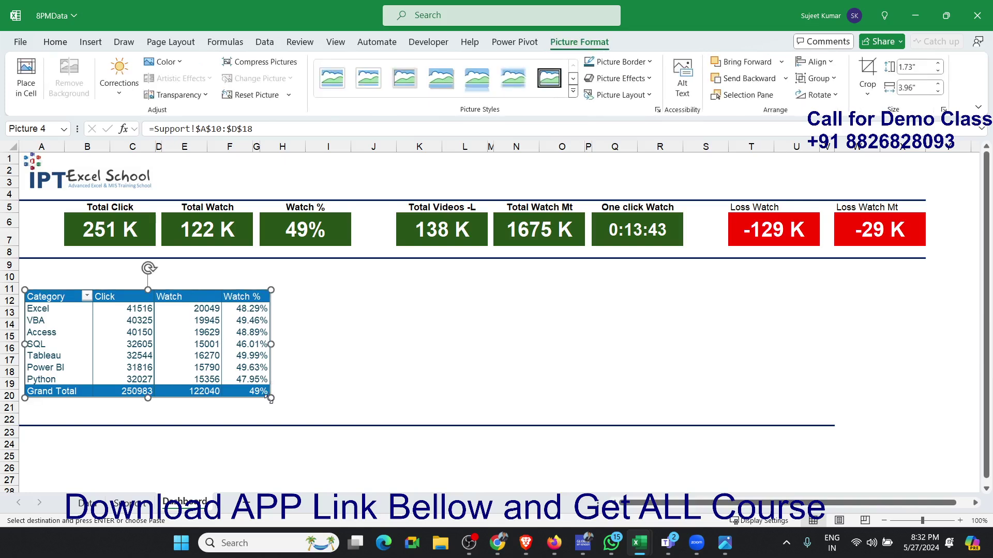
# - Centre all cells of the category pivot table on the Support sheet and refresh the pivot
pyautogui.click(136, 503)
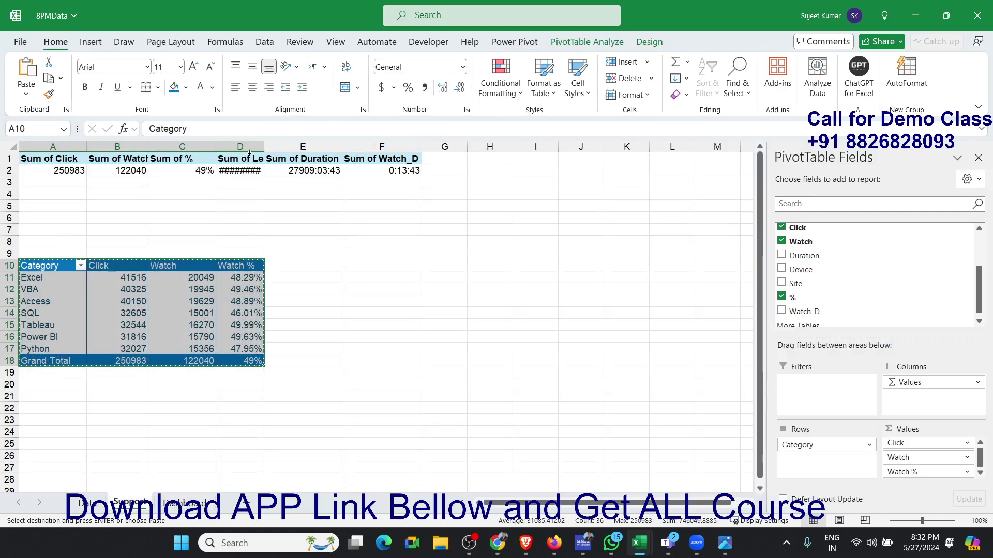
pyautogui.click(252, 88)
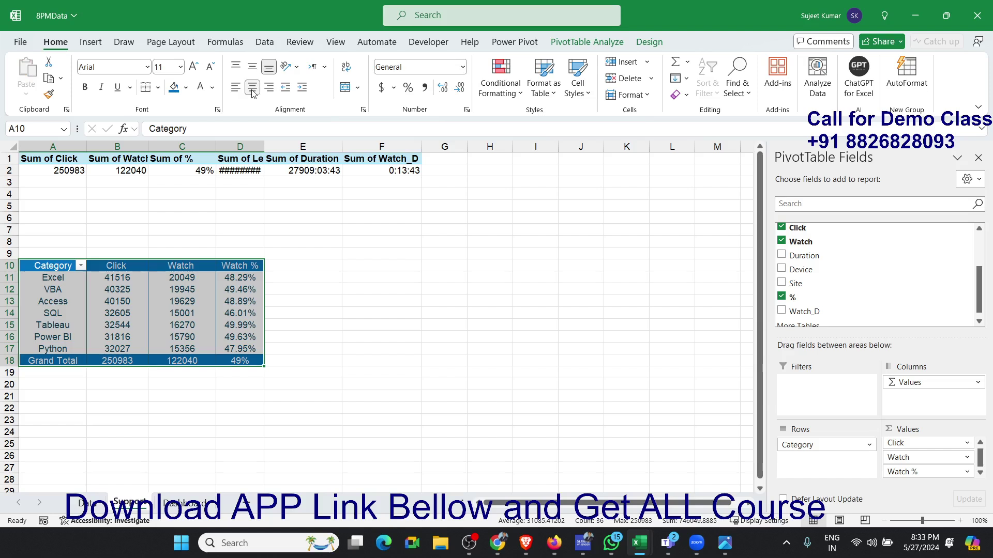
pyautogui.rightClick(200, 294)
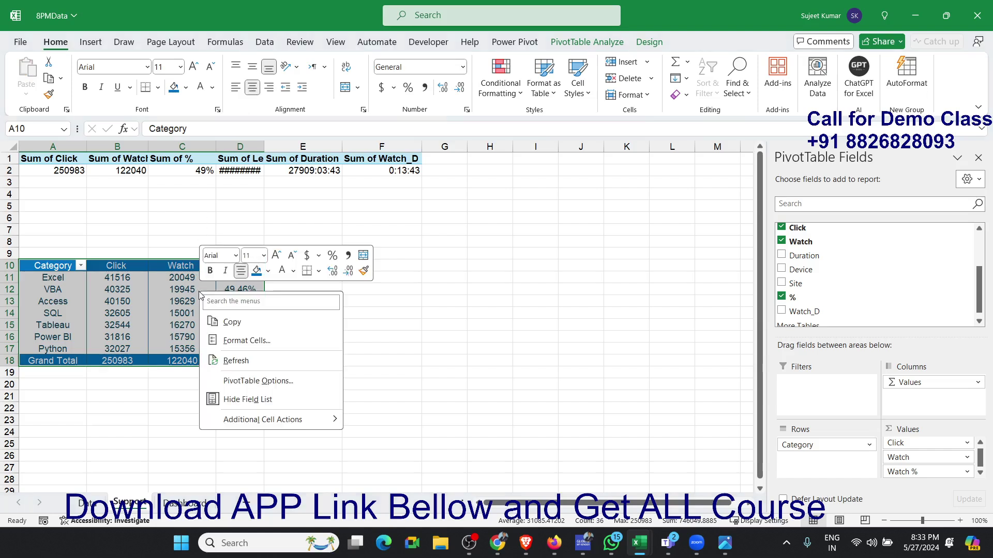
pyautogui.click(235, 360)
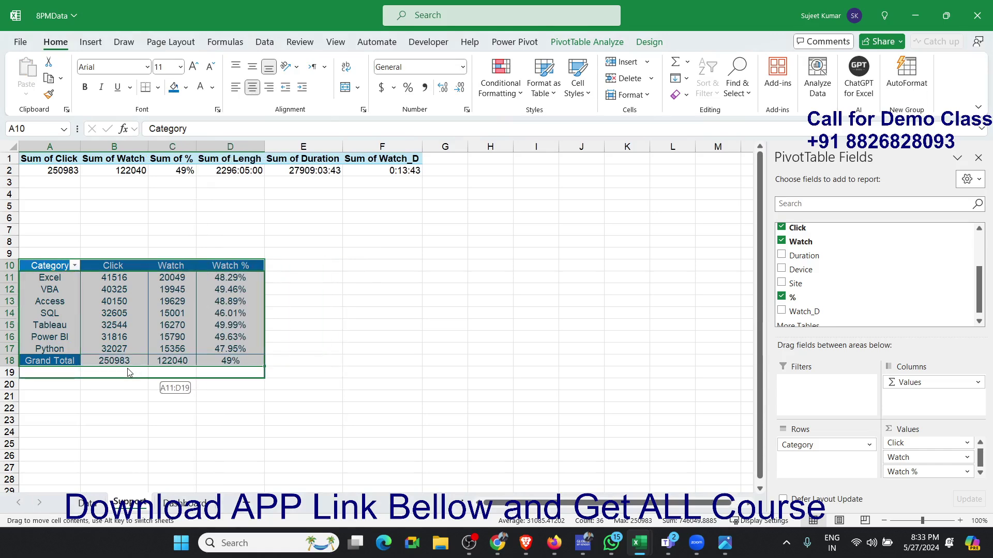
# - Reapply the blue fill and white text to the Grand Total values in B18:D18
pyautogui.moveTo(128, 365); pyautogui.dragTo(230, 360)
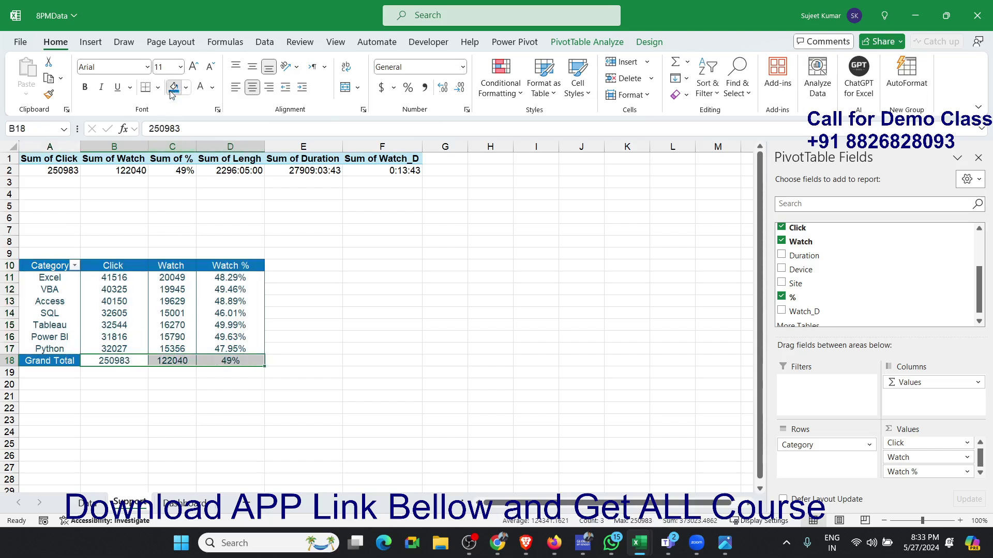
pyautogui.click(197, 91)
pyautogui.click(134, 304)
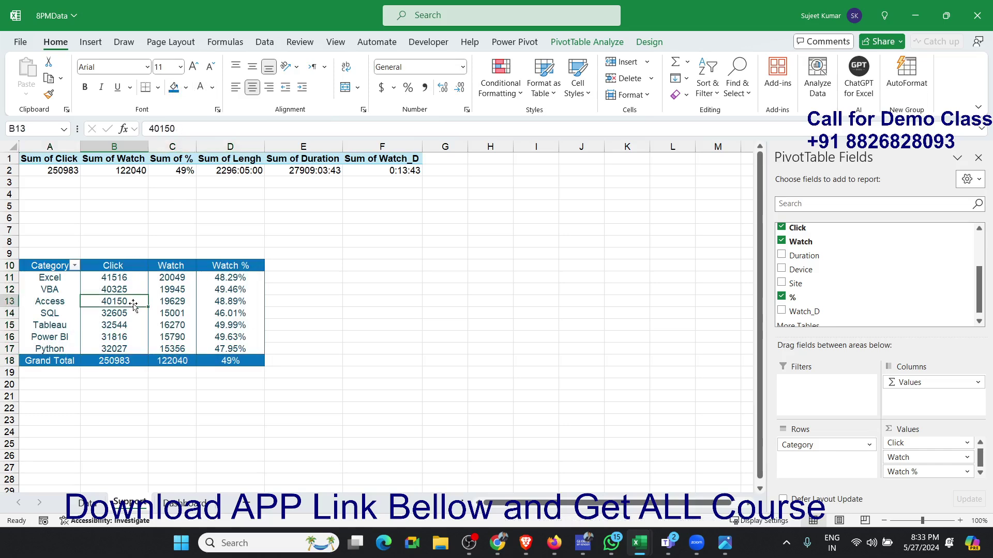
# - On the Dashboard sheet, move the linked pivot picture down to rows 13–22, just above the lower border line, and deselect it
pyautogui.click(176, 502)
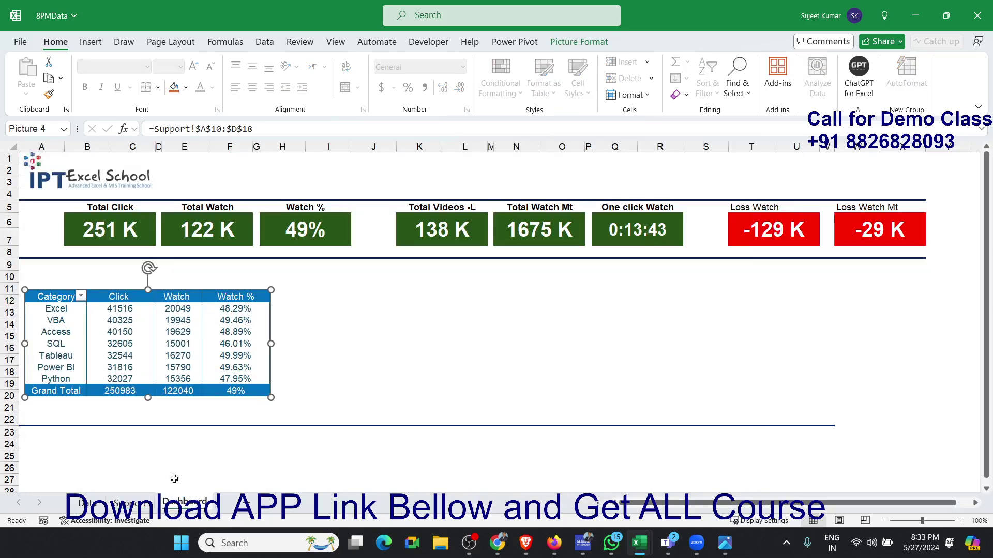
pyautogui.moveTo(230, 371); pyautogui.dragTo(231, 396)
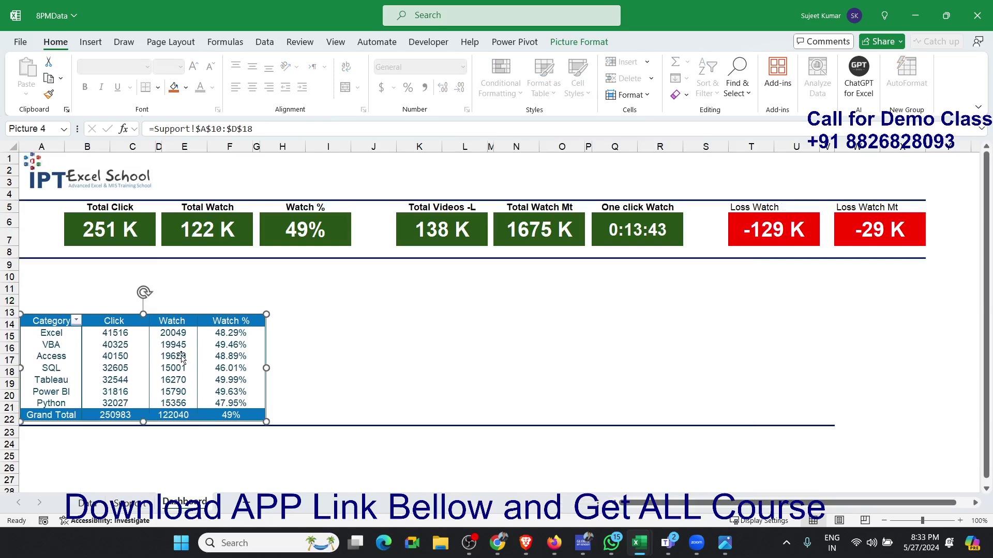
pyautogui.click(102, 277)
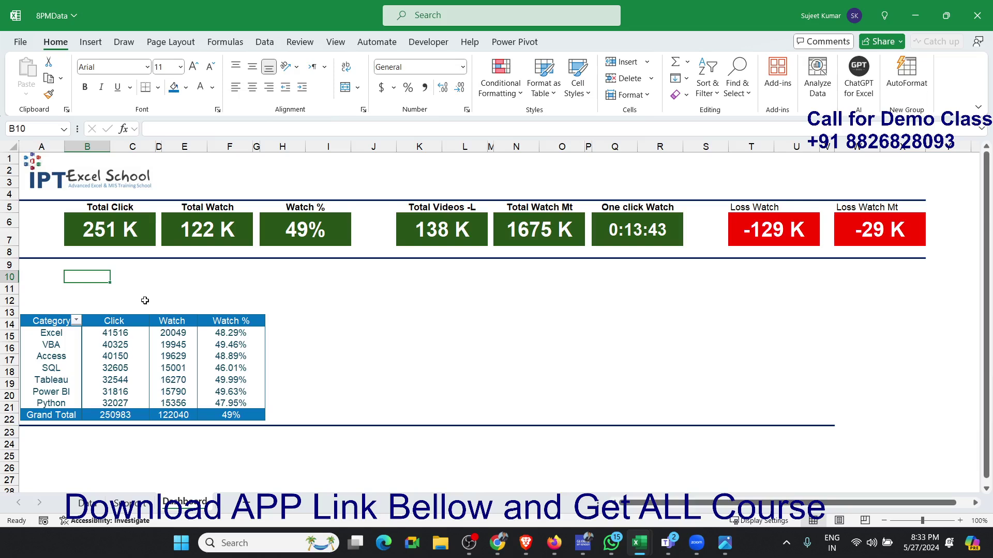
pyautogui.click(334, 331)
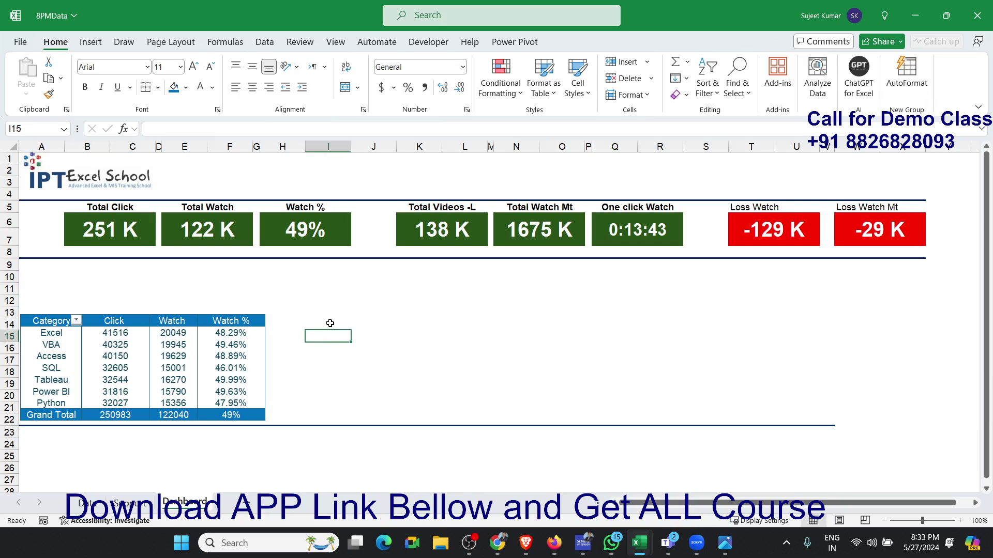
# - Copy the category pivot table A10:D18 on the Support sheet and paste a duplicate at F10
pyautogui.click(130, 502)
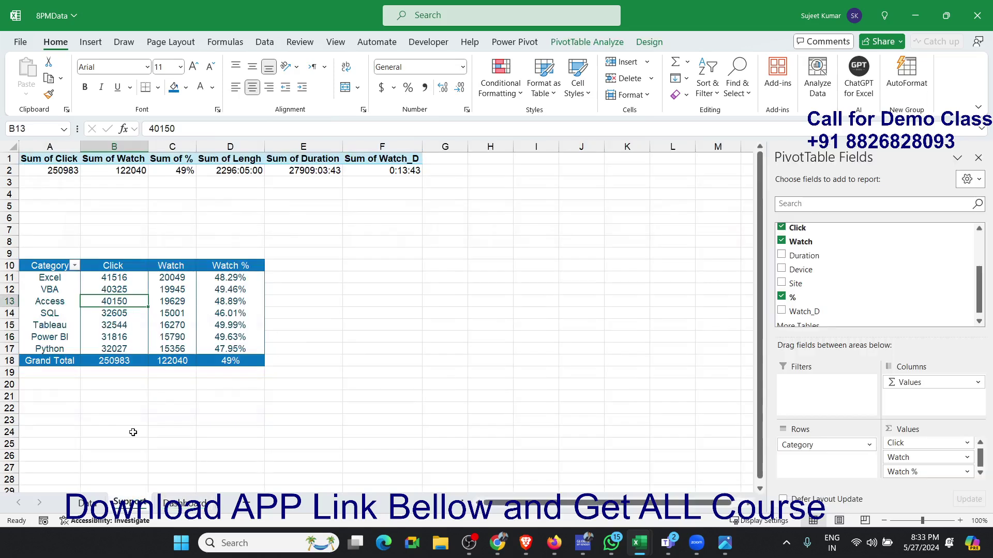
pyautogui.click(49, 263)
pyautogui.moveTo(49, 263); pyautogui.dragTo(213, 357)
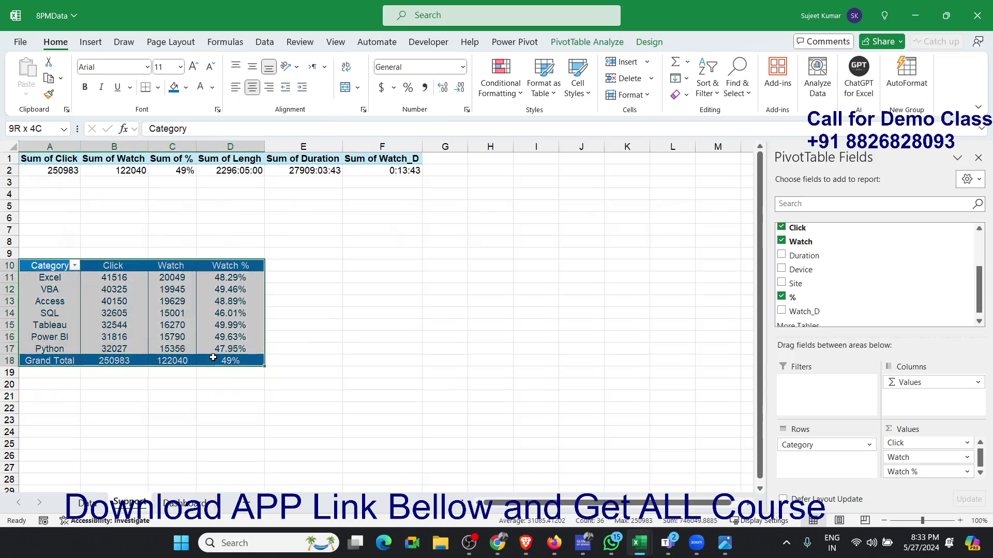
pyautogui.hotkey('ctrl', 'c')
pyautogui.click(367, 265)
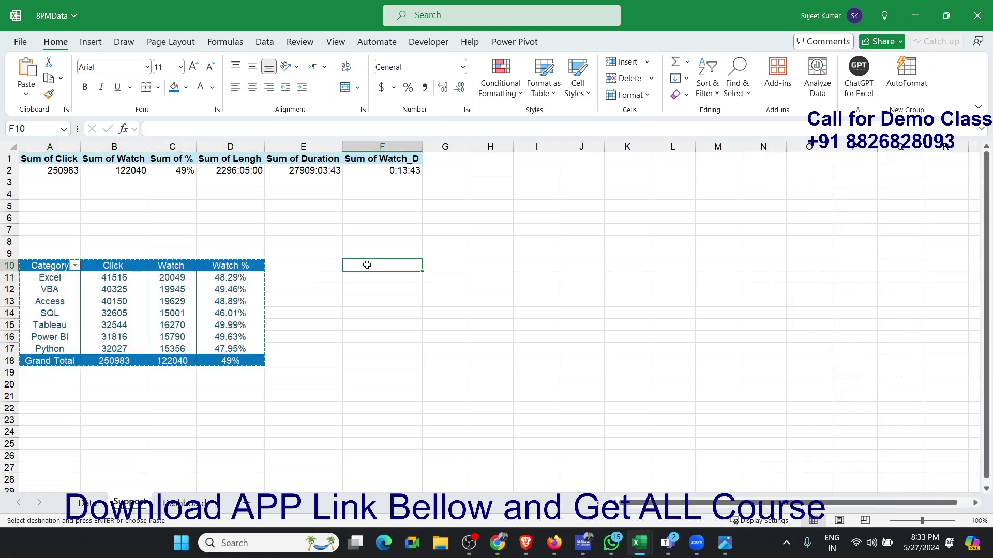
pyautogui.hotkey('ctrl', 'v')
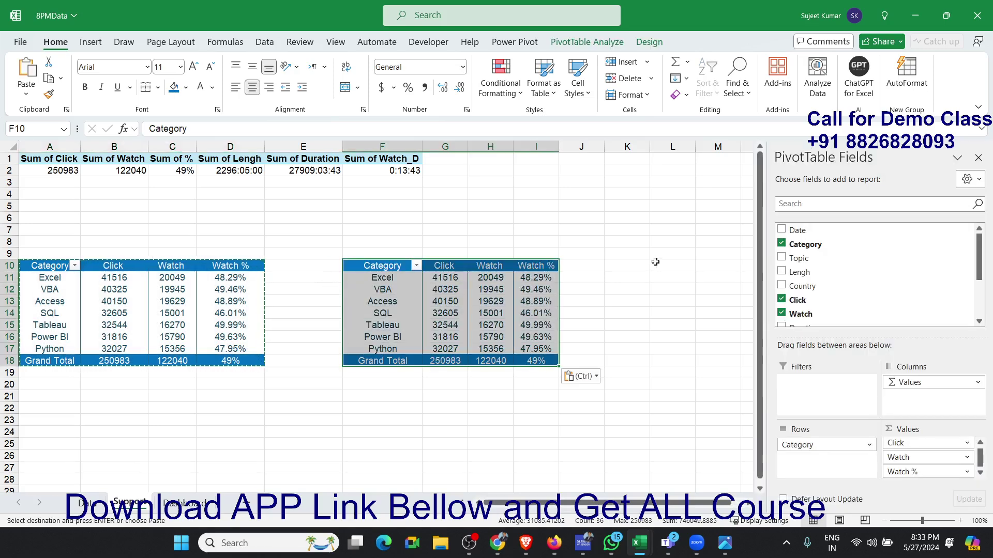
# - Paste two more copies of the category pivot table at L10 and R10
pyautogui.click(645, 265)
pyautogui.click(659, 266)
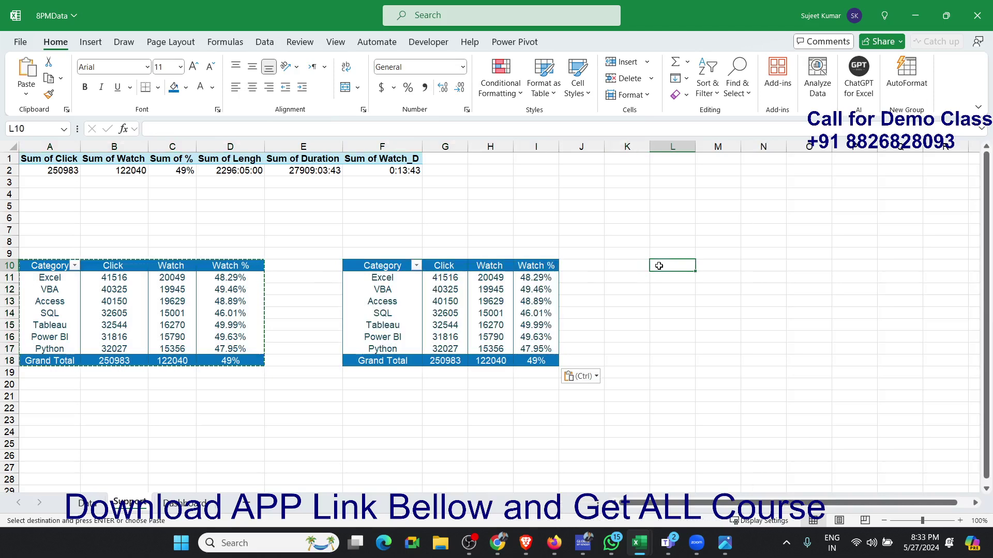
pyautogui.hotkey('ctrl', 'v')
pyautogui.moveTo(729, 537)
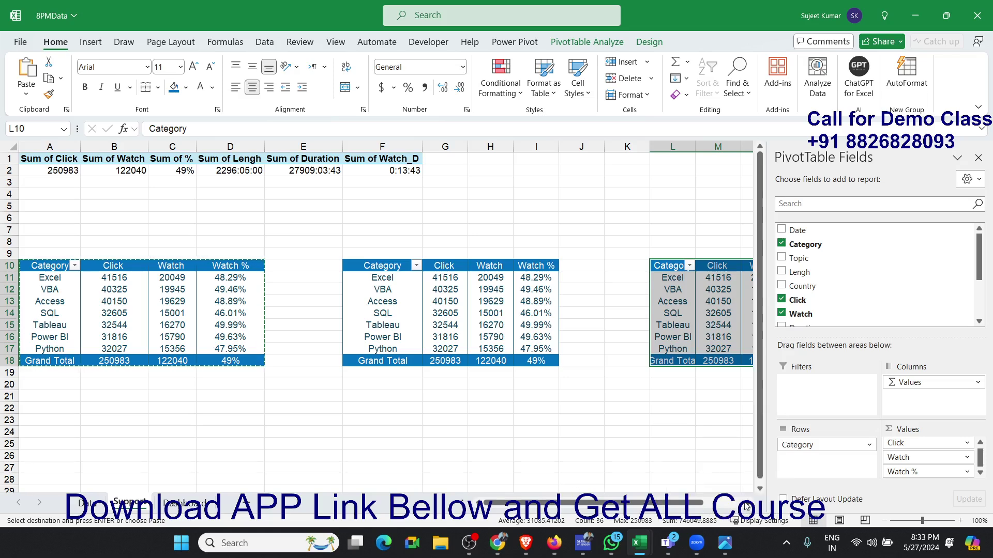
pyautogui.hscroll(7, 746, 507)
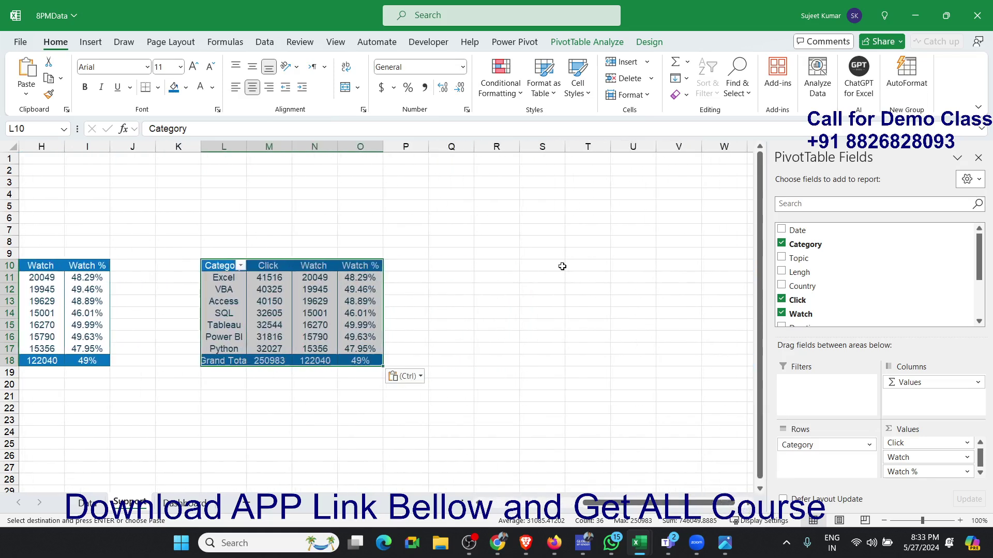
pyautogui.click(509, 268)
pyautogui.hotkey('ctrl', 'v')
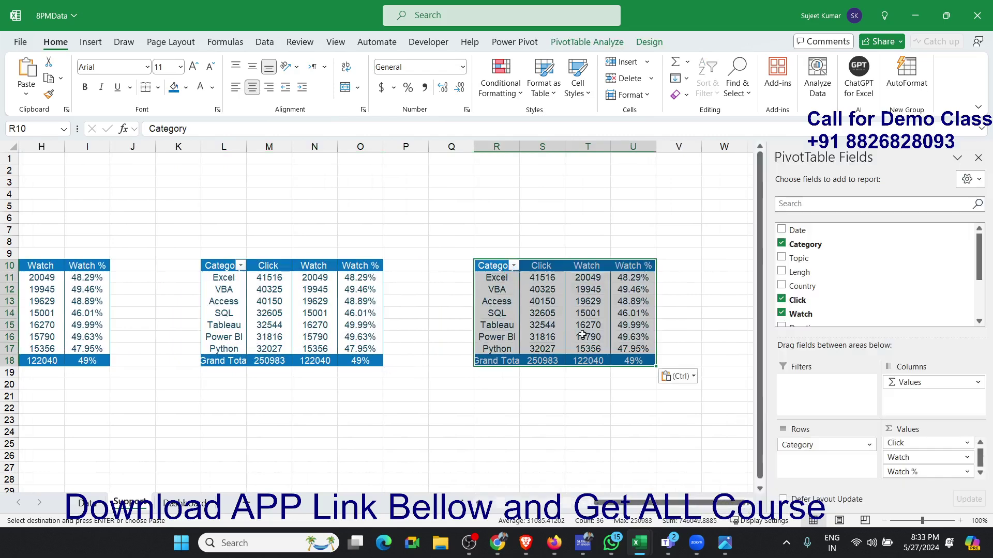
# - Remove the Click, Watch and Watch % value fields from the pivot copy at F10
pyautogui.moveTo(692, 500); pyautogui.dragTo(589, 504)
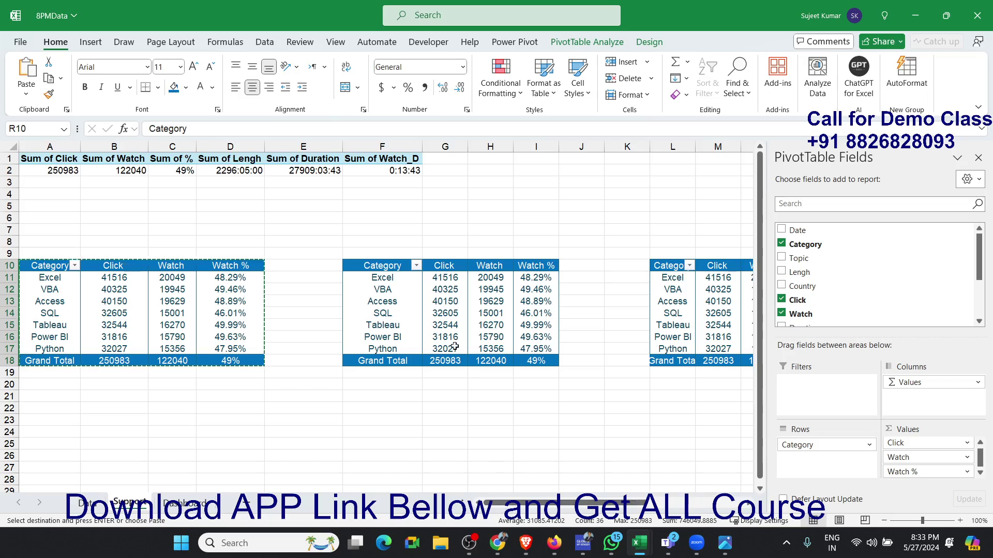
pyautogui.click(438, 334)
pyautogui.moveTo(913, 460); pyautogui.dragTo(909, 324)
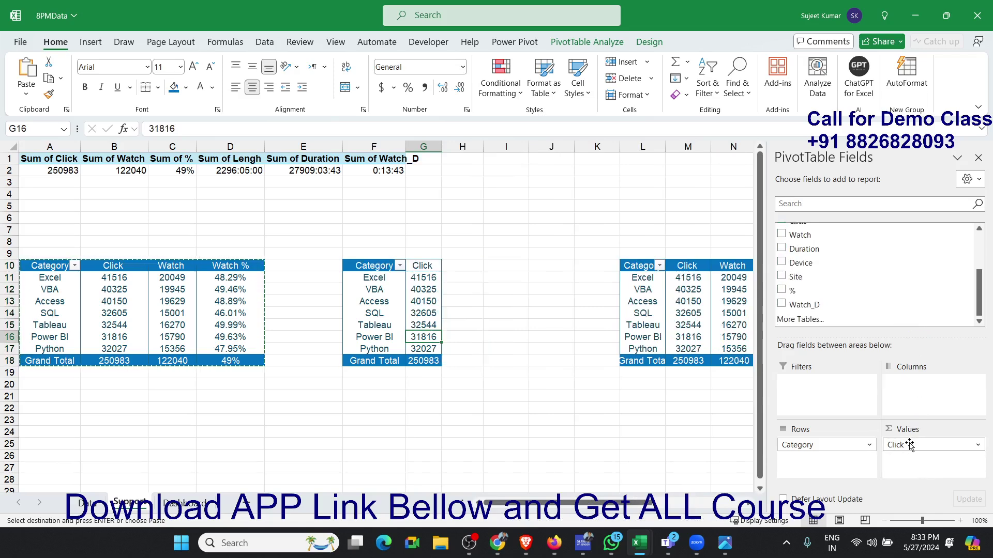
pyautogui.moveTo(905, 444); pyautogui.dragTo(897, 309)
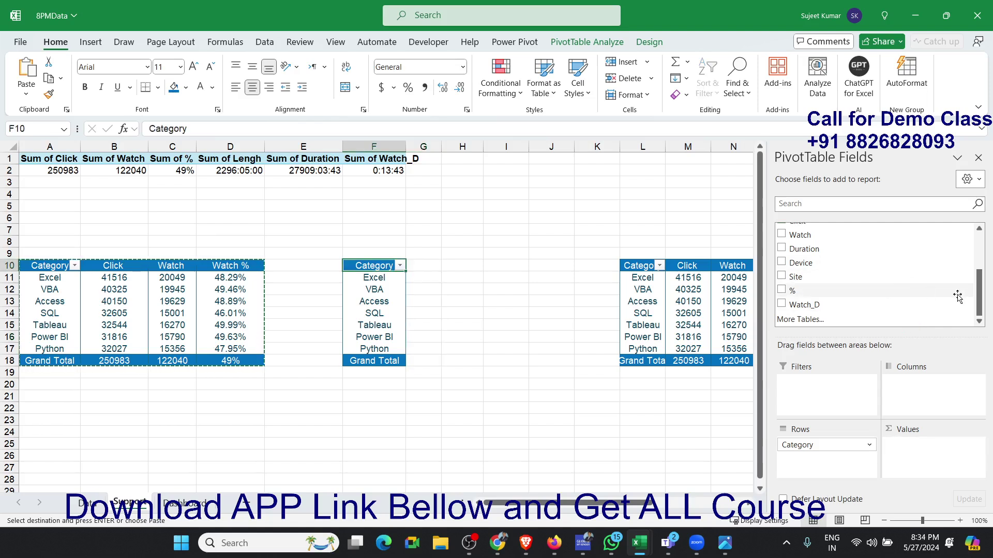
# - Add the Lengh and Duration fields as values in the pivot at F10
pyautogui.scroll(5, 972, 296)
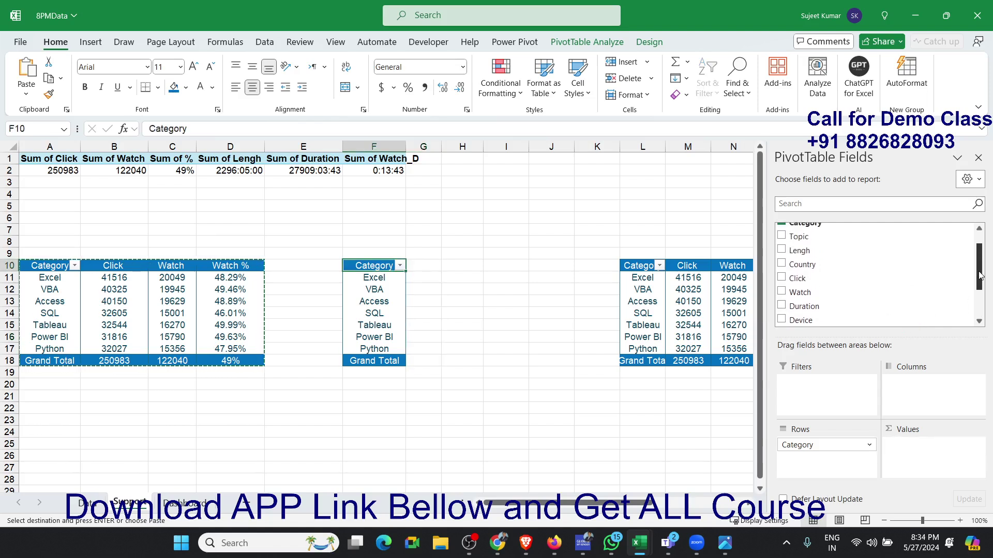
pyautogui.moveTo(979, 266); pyautogui.dragTo(979, 271)
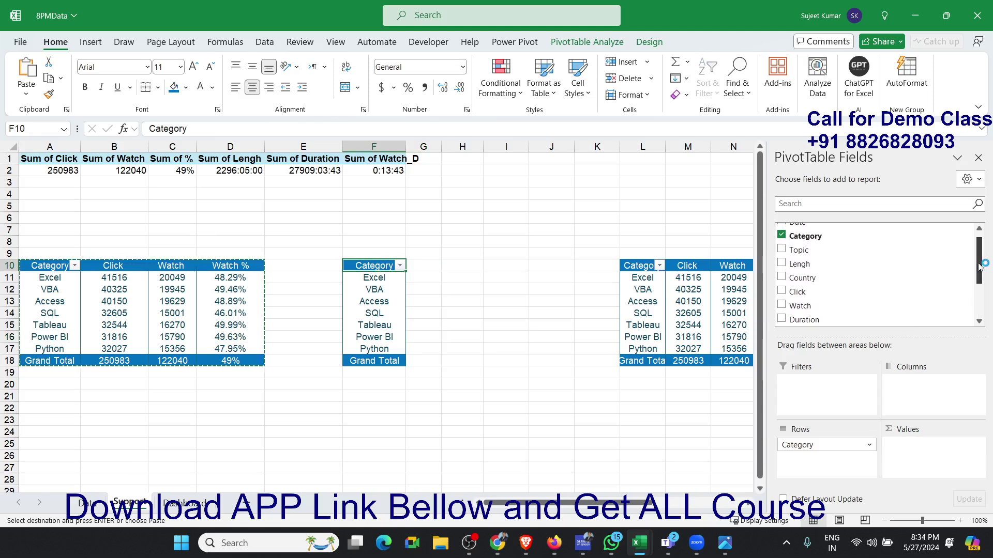
pyautogui.moveTo(882, 263); pyautogui.dragTo(924, 442)
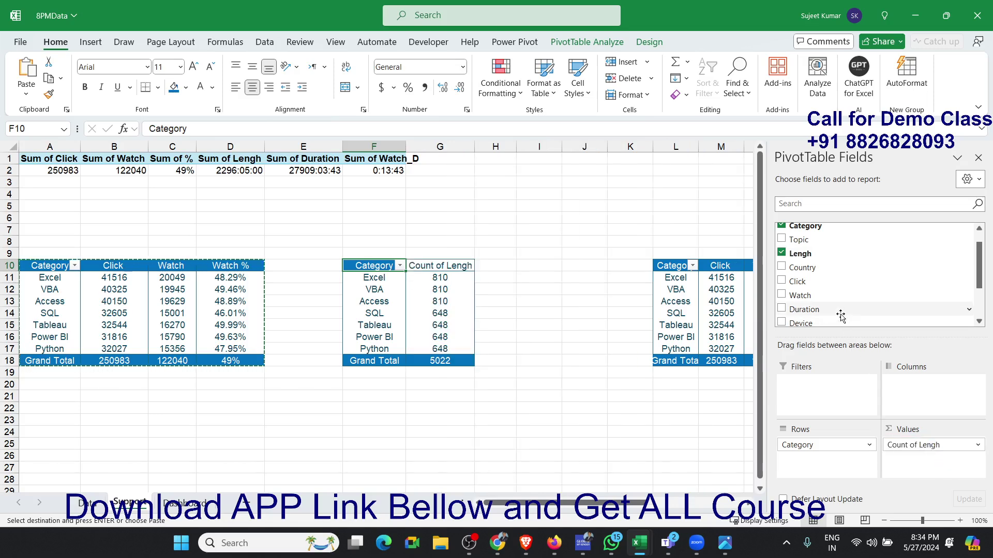
pyautogui.moveTo(828, 309); pyautogui.dragTo(905, 460)
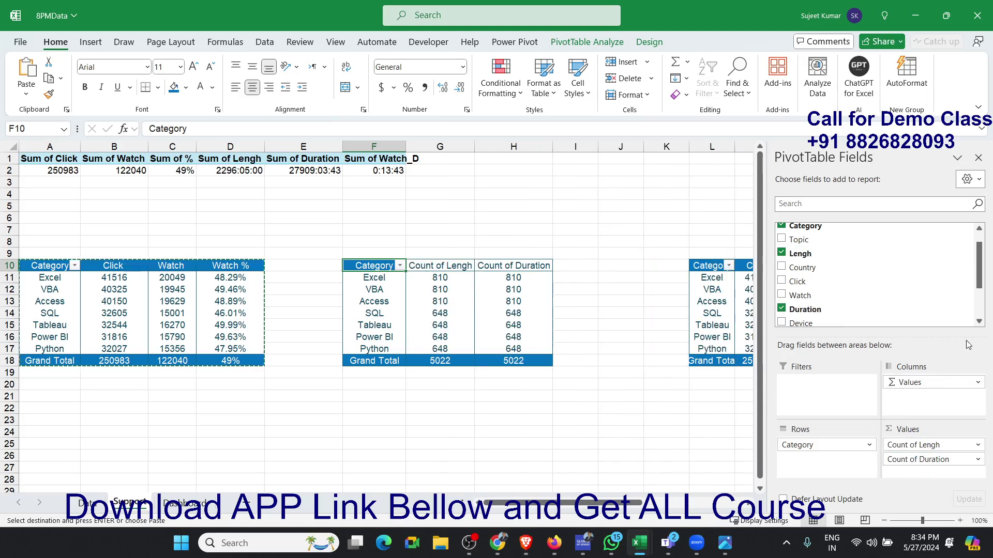
# - Summarize both the Lengh and Duration value fields by Sum instead of Count
pyautogui.click(940, 445)
pyautogui.click(853, 430)
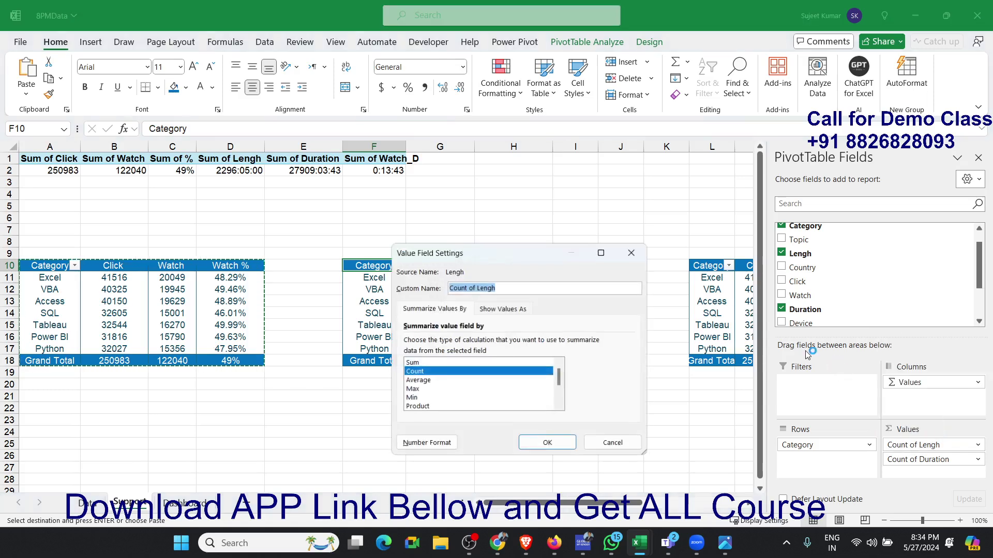
pyautogui.click(421, 363)
pyautogui.click(547, 443)
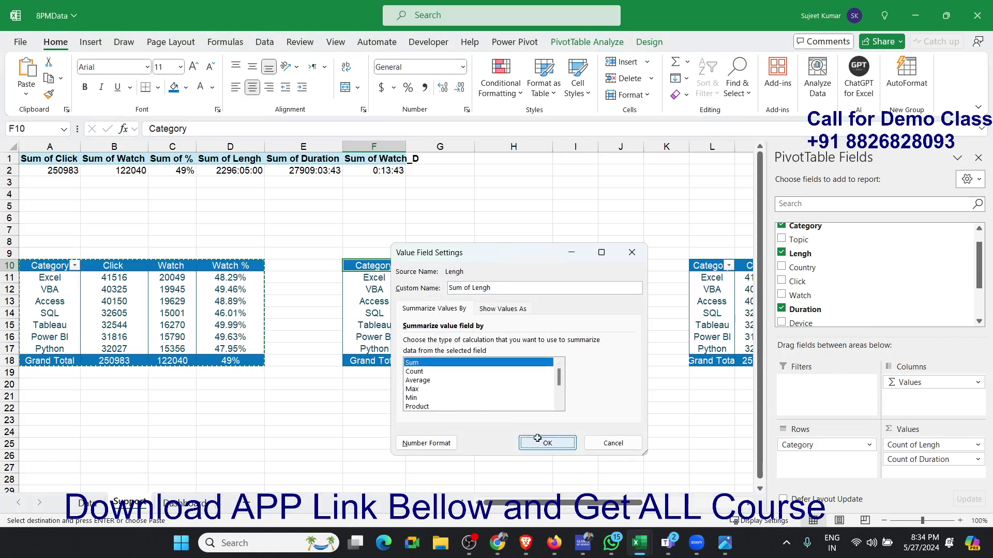
pyautogui.click(892, 459)
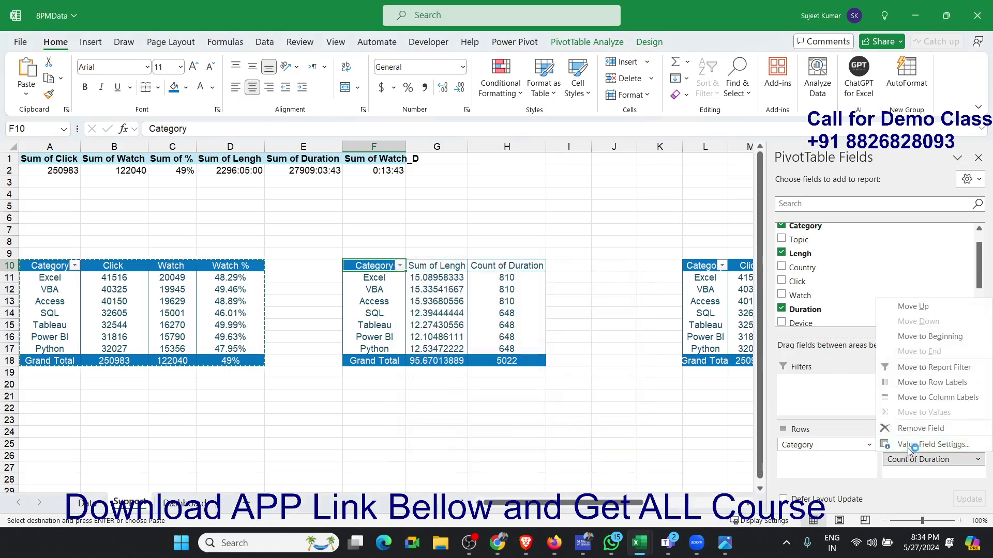
pyautogui.click(905, 445)
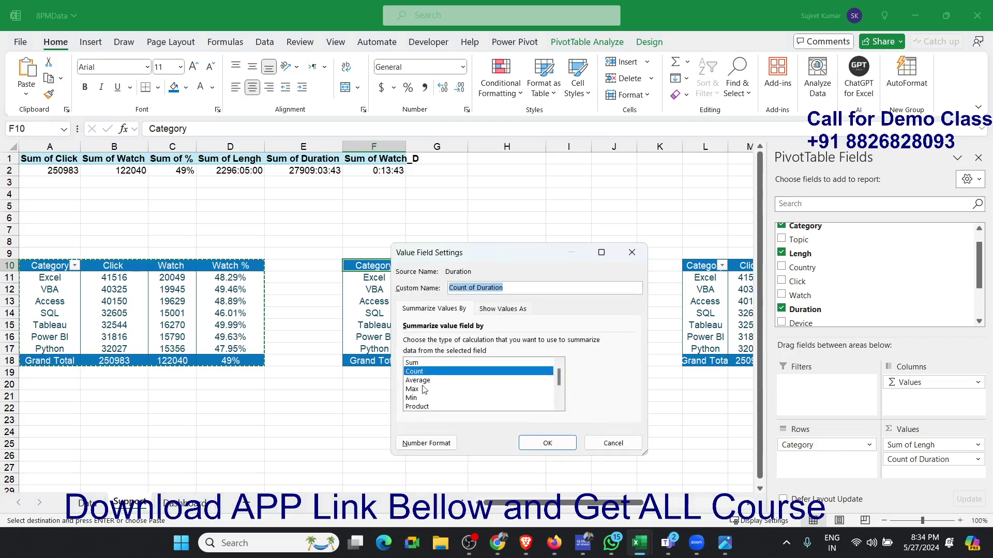
pyautogui.click(421, 363)
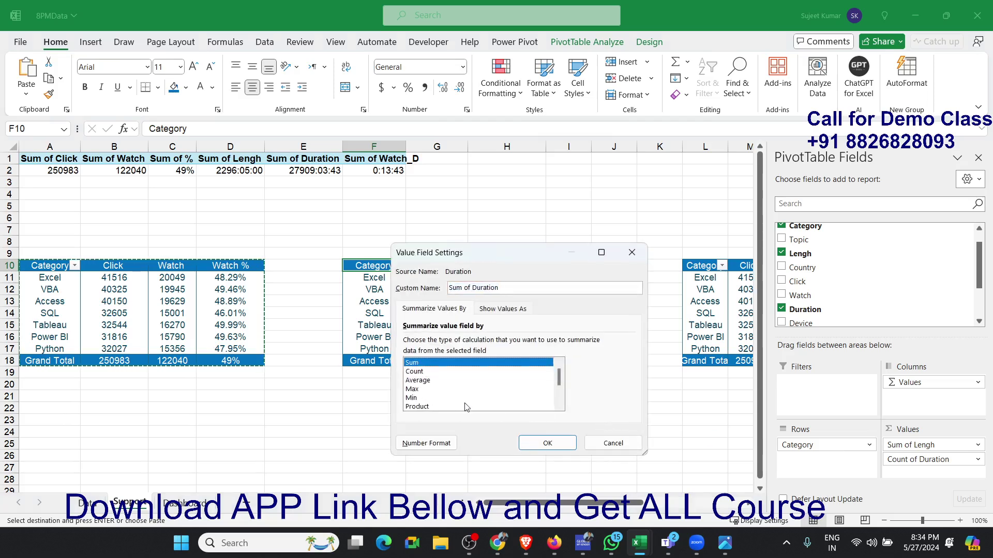
pyautogui.click(547, 443)
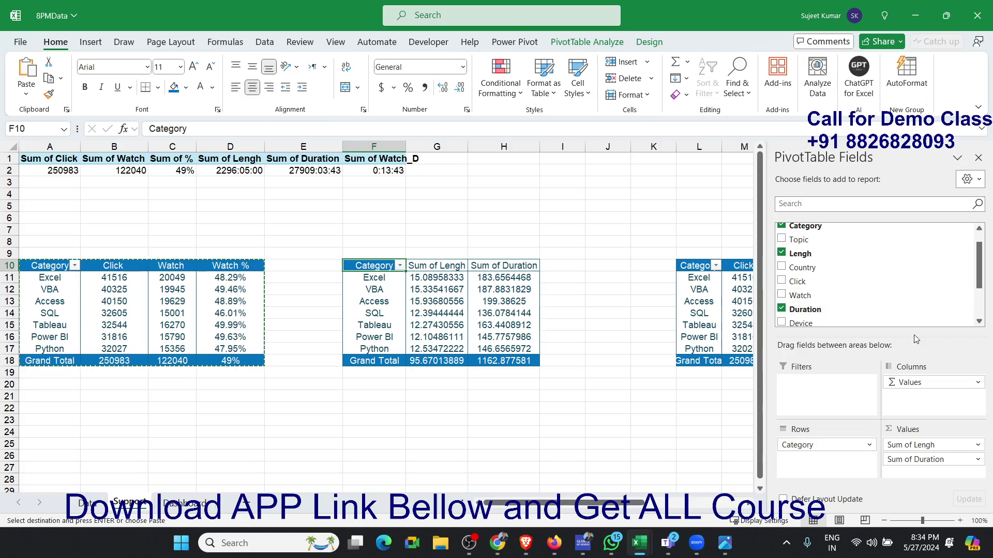
# - Add the Watch_D field as the third value in the pivot at F10
pyautogui.click(979, 322)
pyautogui.click(978, 321)
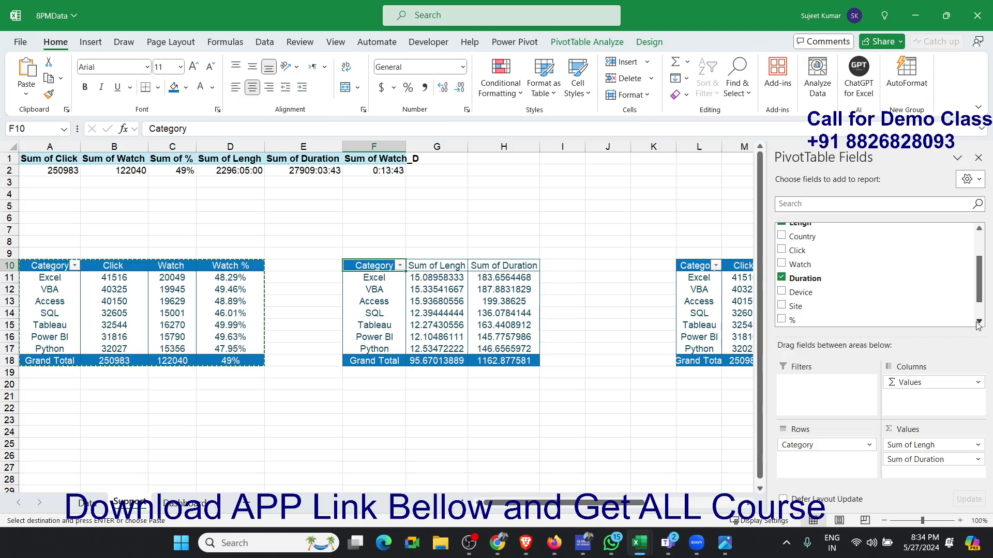
pyautogui.click(979, 322)
pyautogui.moveTo(880, 315); pyautogui.dragTo(911, 463)
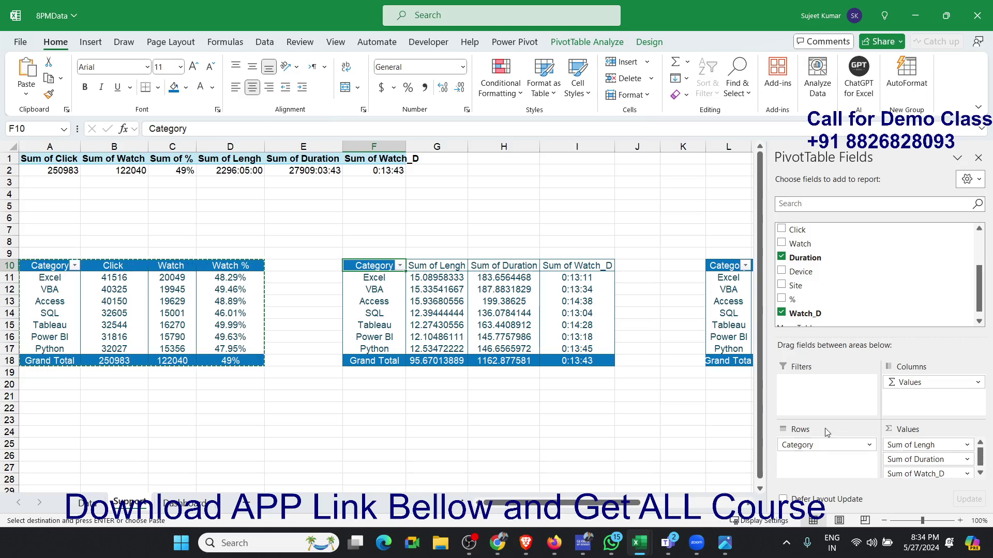
# - Apply the custom number format [m] to the Lengh and Duration values in G11:H18, including the Grand Total row
pyautogui.click(437, 301)
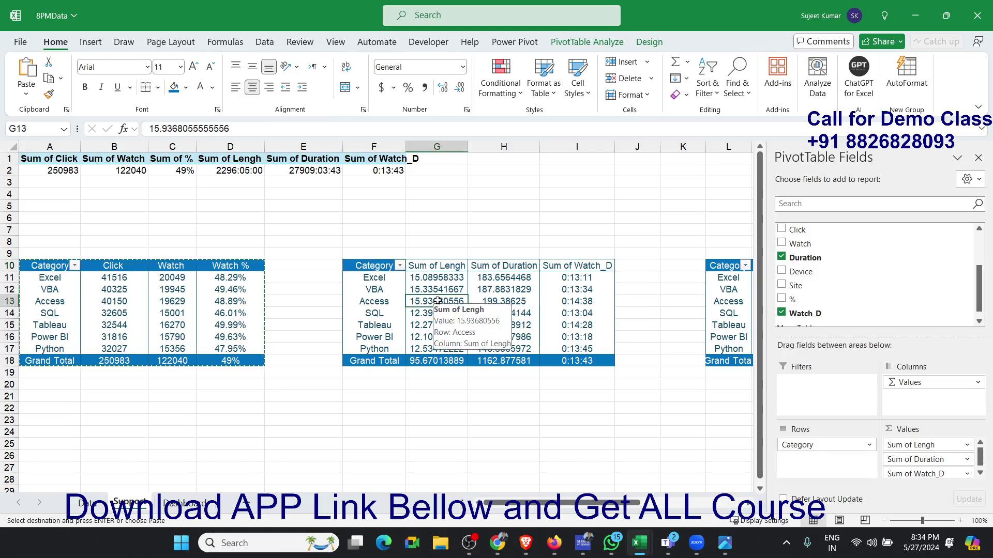
pyautogui.press('Up')
pyautogui.press('Up')
pyautogui.hotkey('shift', 'Down')
pyautogui.hotkey('shift', 'Right')
pyautogui.hotkey('shift', 'Down')
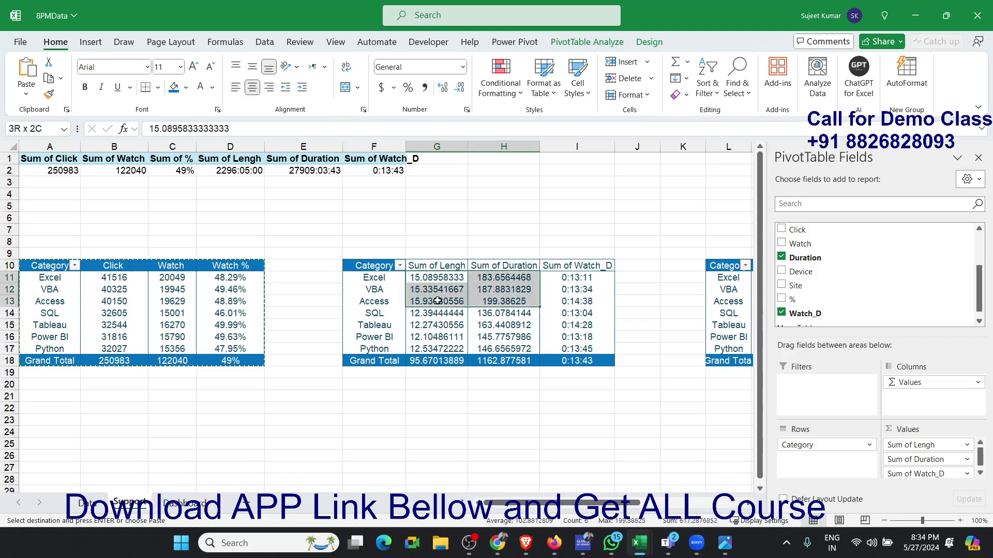
pyautogui.hotkey('shift', 'Down')
pyautogui.hotkey('shift', 'Down')
pyautogui.hotkey('shift', 'Down')
pyautogui.hotkey('shift', 'Down')
pyautogui.hotkey('shift', 'Down')
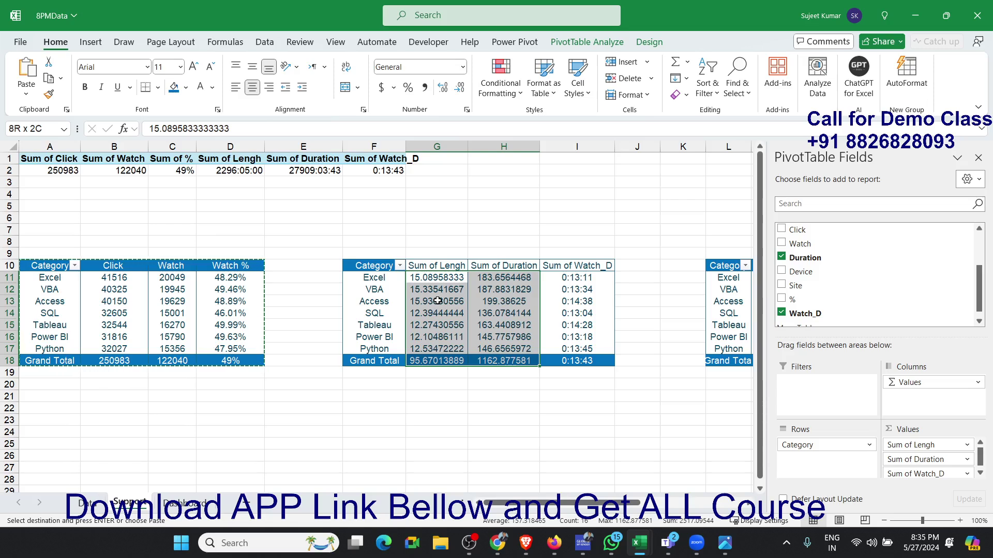
pyautogui.rightClick(454, 321)
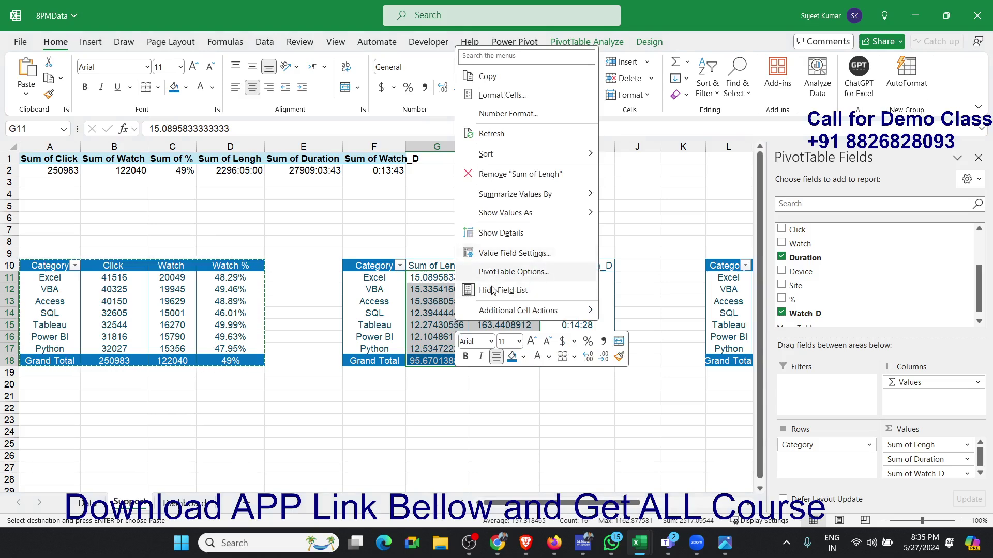
pyautogui.click(501, 95)
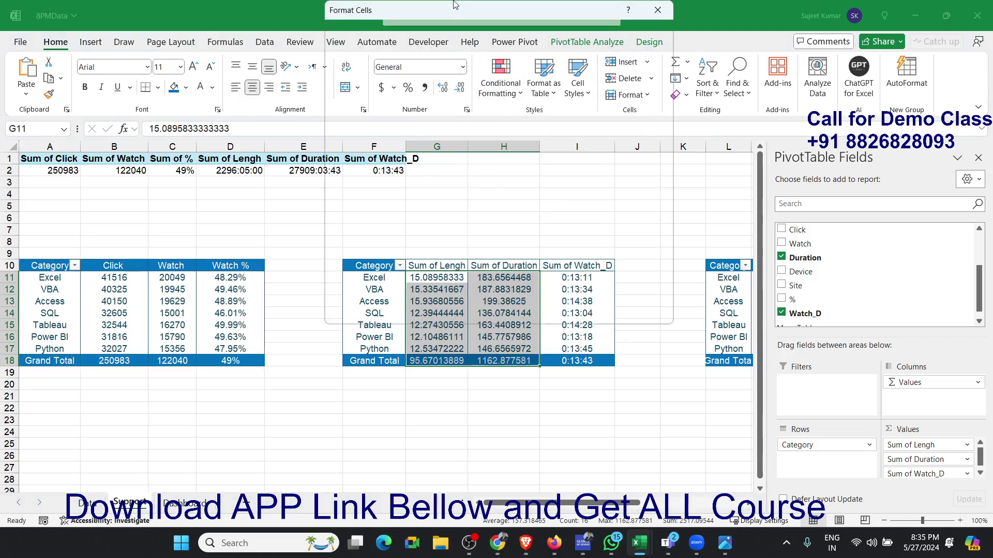
pyautogui.moveTo(454, 5); pyautogui.dragTo(444, 218)
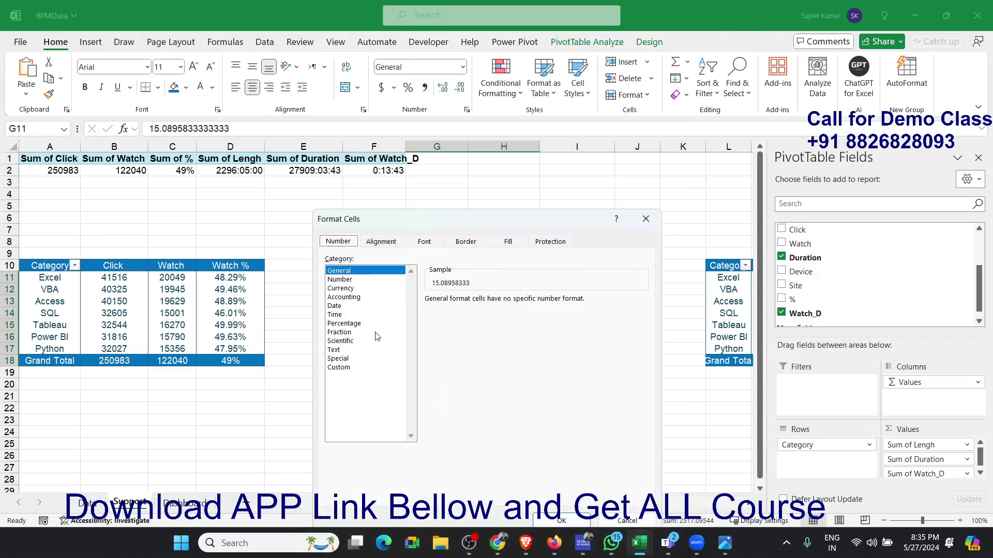
pyautogui.click(349, 368)
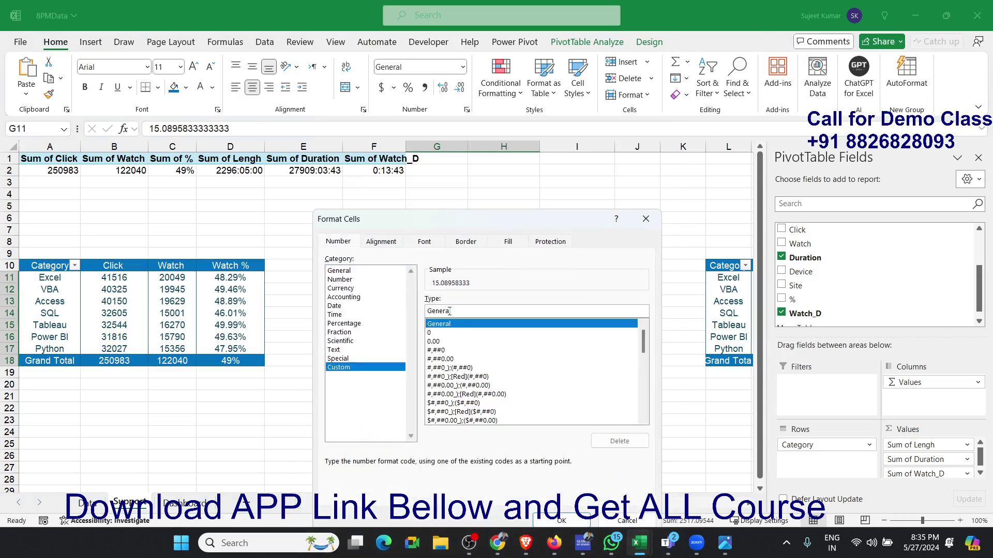
pyautogui.doubleClick(450, 311)
pyautogui.write('[')
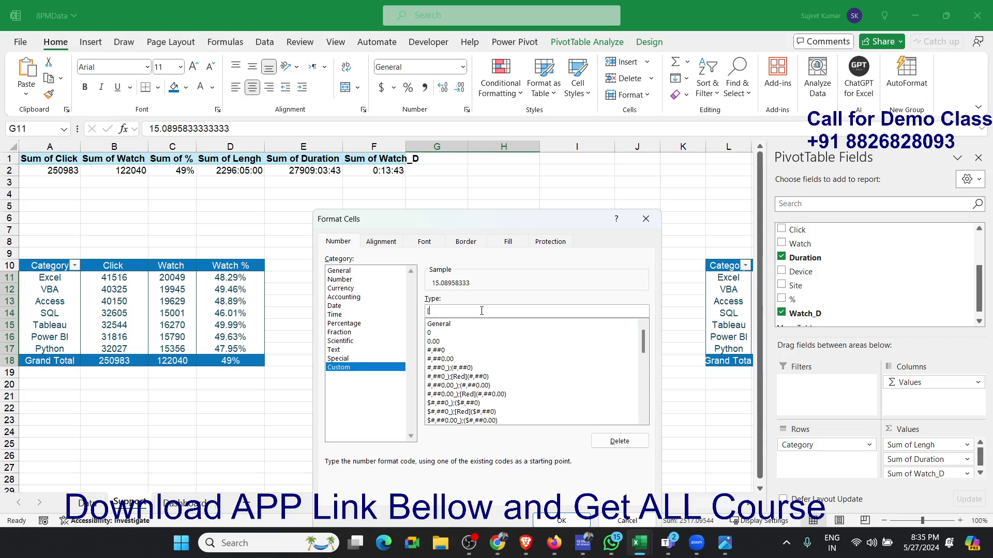
pyautogui.write('m]')
pyautogui.click(562, 521)
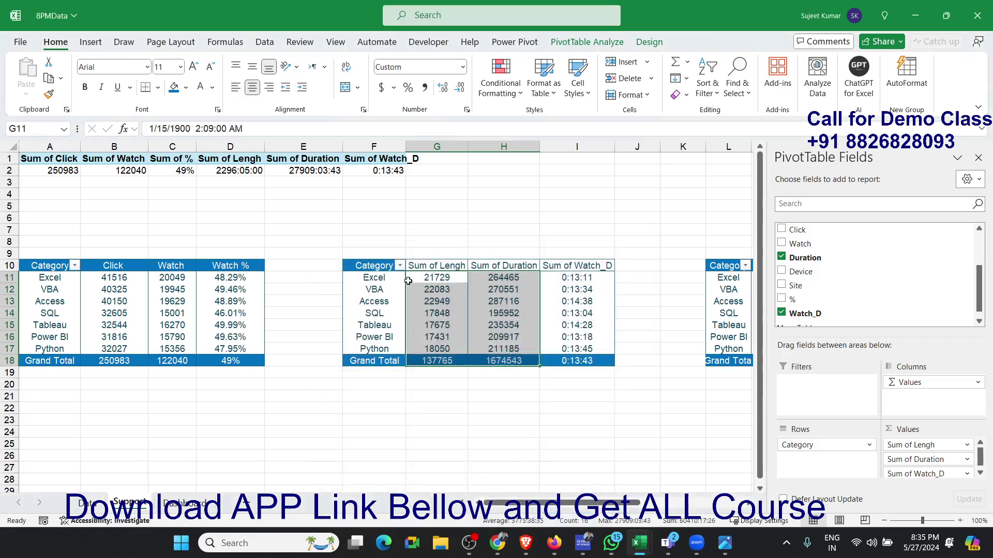
pyautogui.click(408, 281)
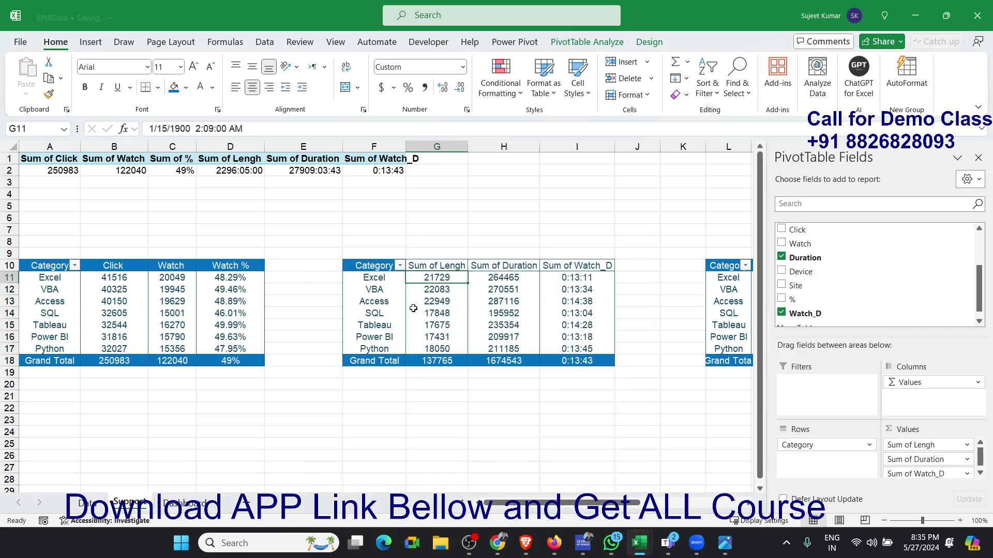
# - Rename the value headers in G10 and H10 of the pivot at F10 to Total Video-L and Watch Time
pyautogui.click(410, 267)
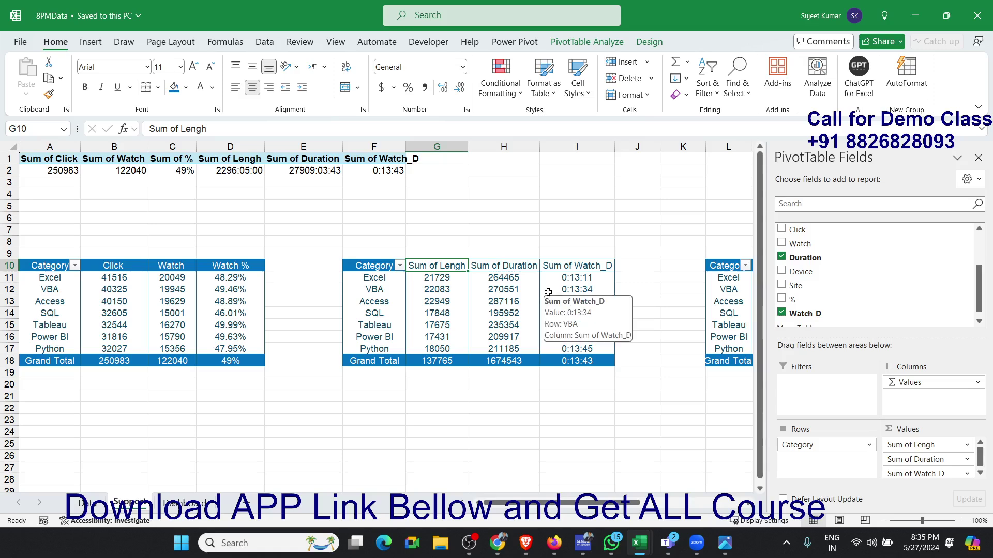
pyautogui.write('Total')
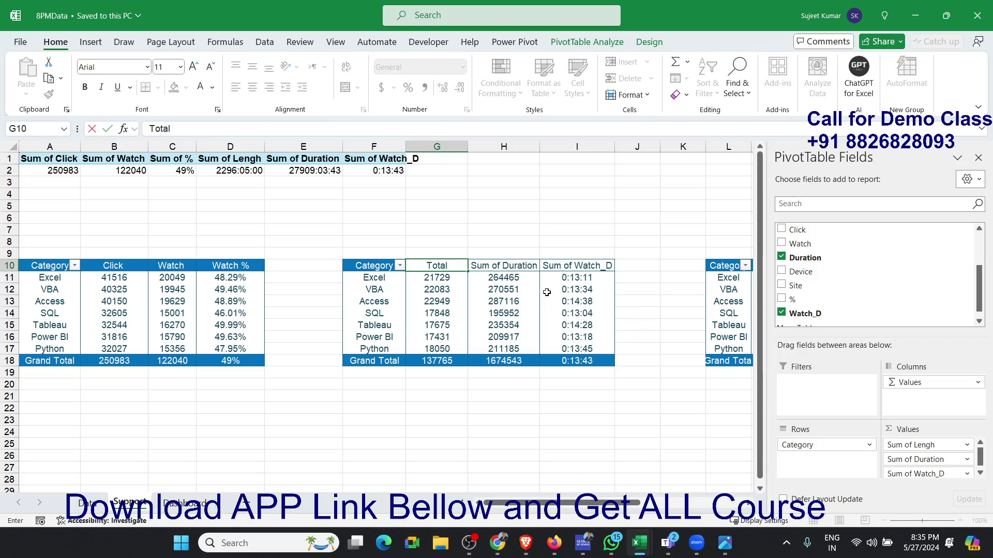
pyautogui.write(' Videos')
pyautogui.press('BackSpace')
pyautogui.write('-L')
pyautogui.press('Return')
pyautogui.press('Up')
pyautogui.press('Right')
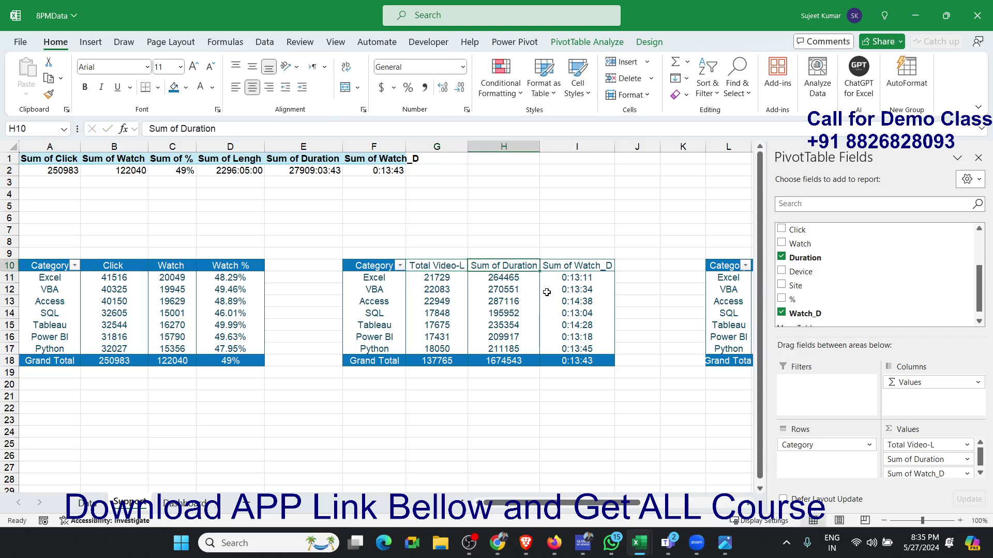
pyautogui.write('Wa')
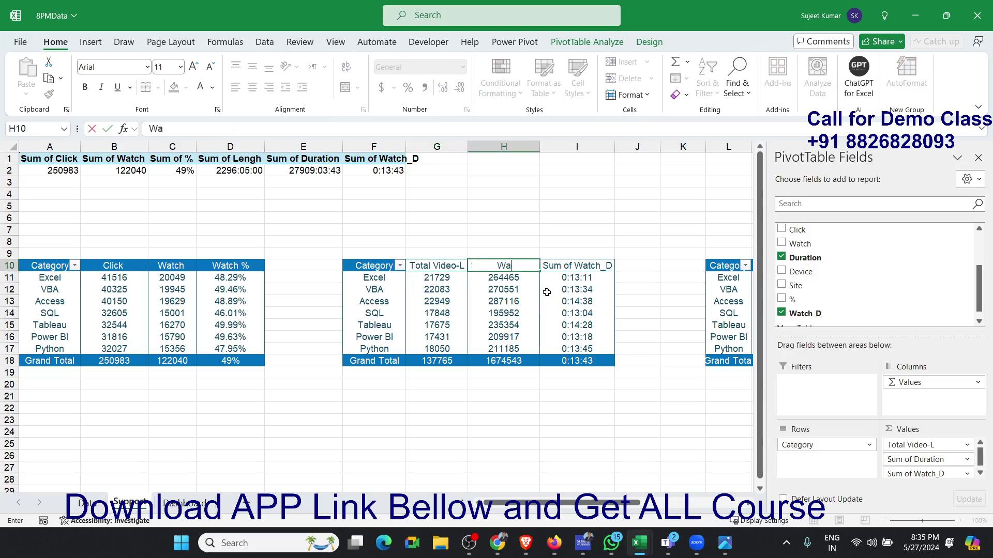
pyautogui.write('tch Time')
pyautogui.press('Tab')
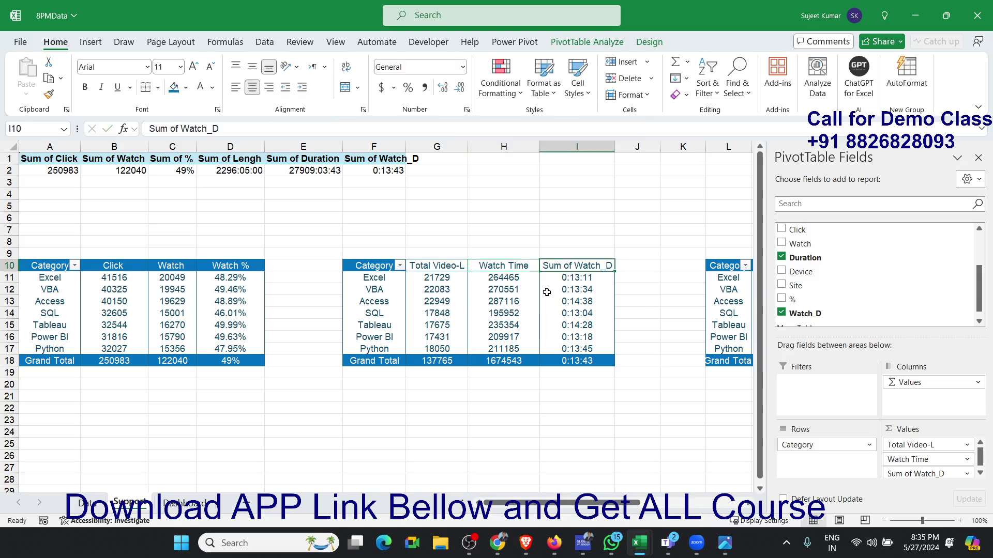
# - Rename the Watch_D value header in I10 to One_Click_Watch
pyautogui.write('Watch')
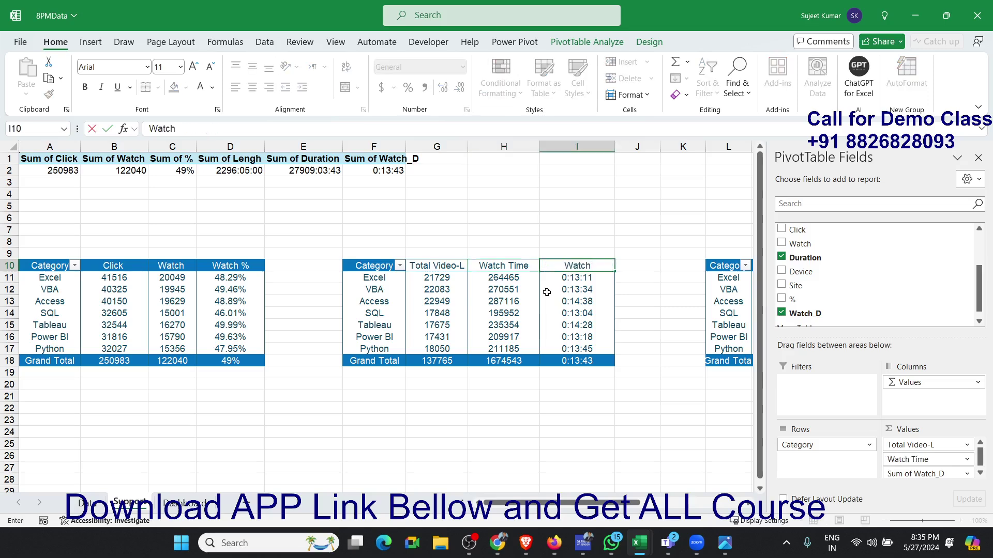
pyautogui.write(' per')
pyautogui.press('BackSpace')
pyautogui.press('BackSpace')
pyautogui.press('BackSpace')
pyautogui.press('BackSpace')
pyautogui.press('BackSpace')
pyautogui.press('BackSpace')
pyautogui.press('BackSpace')
pyautogui.press('BackSpace')
pyautogui.press('BackSpace')
pyautogui.write('One_Cl')
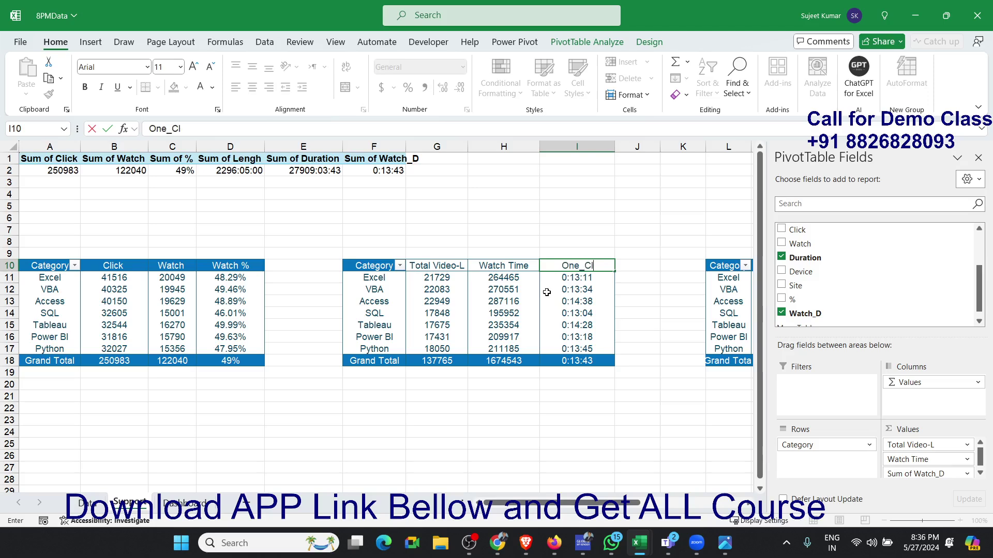
pyautogui.write('ick_Watc')
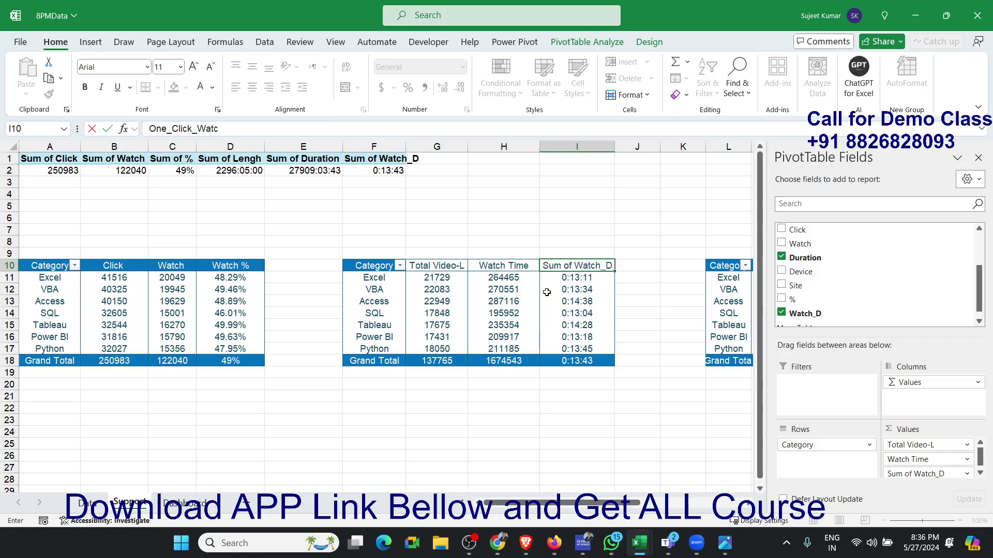
pyautogui.write('h')
pyautogui.press('Return')
pyautogui.press('Left')
pyautogui.press('Up')
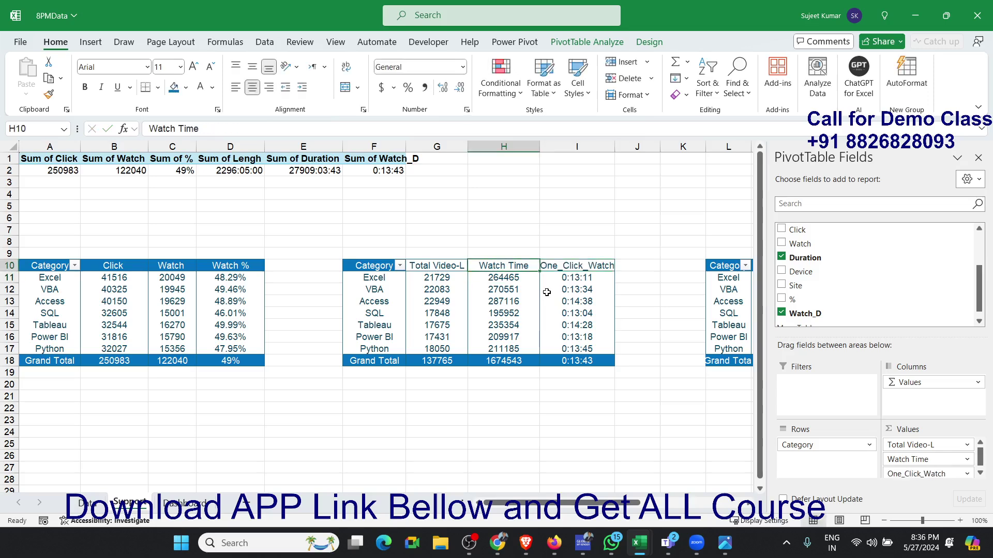
# - Try to restyle the pivot at F10:I18 by reapplying its current PivotTable style
pyautogui.press('Left')
pyautogui.press('Left')
pyautogui.hotkey('ctrl', 'shift', 'Right')
pyautogui.hotkey('ctrl', 'shift', 'Down')
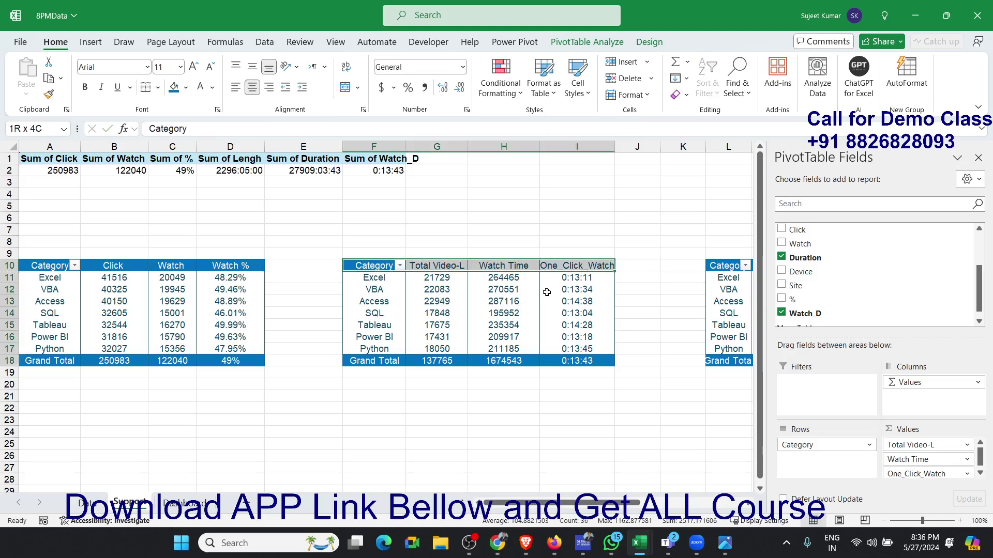
pyautogui.click(649, 42)
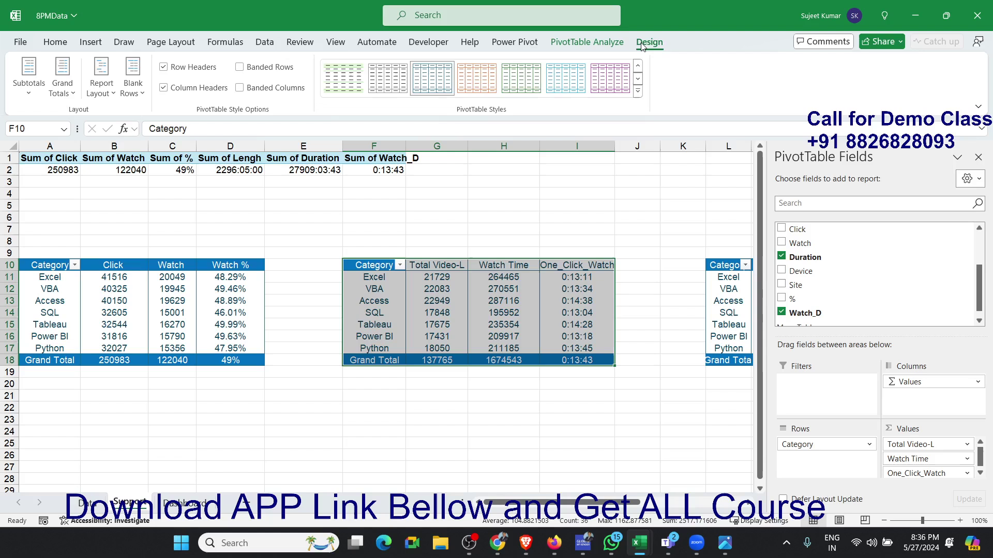
pyautogui.click(418, 78)
pyautogui.moveTo(373, 268); pyautogui.dragTo(571, 269)
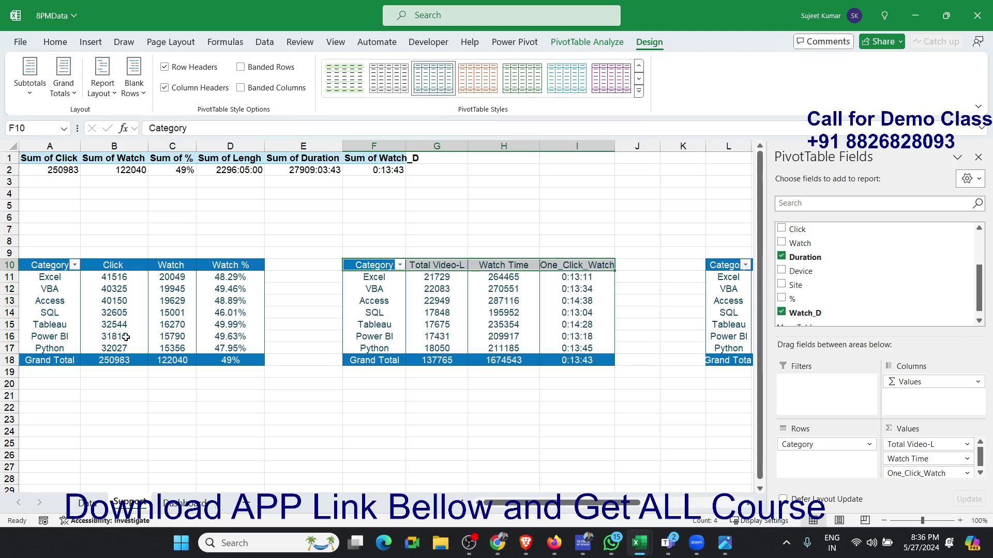
# - Turn off Preserve cell formatting on update in the PivotTable Options of the pivot at A10
pyautogui.click(229, 314)
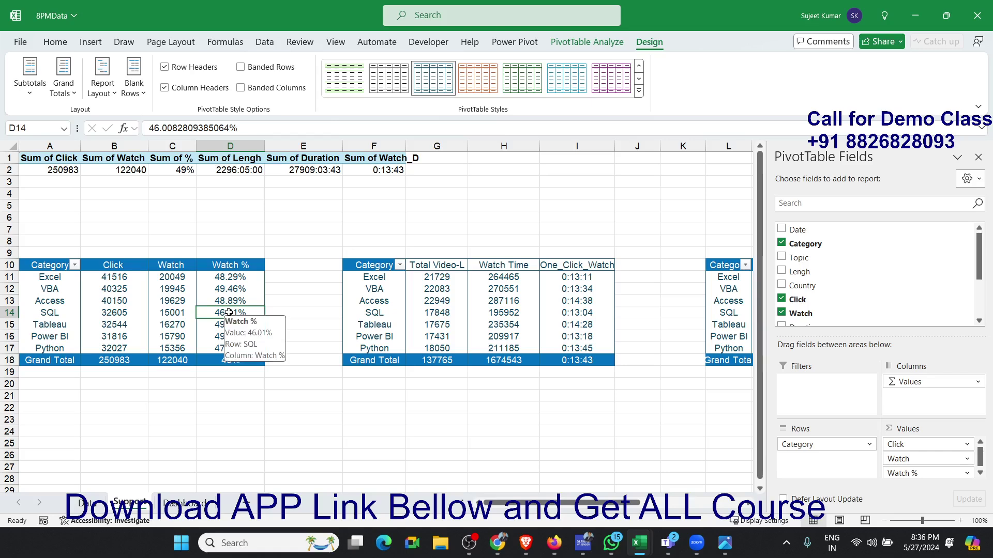
pyautogui.click(190, 301)
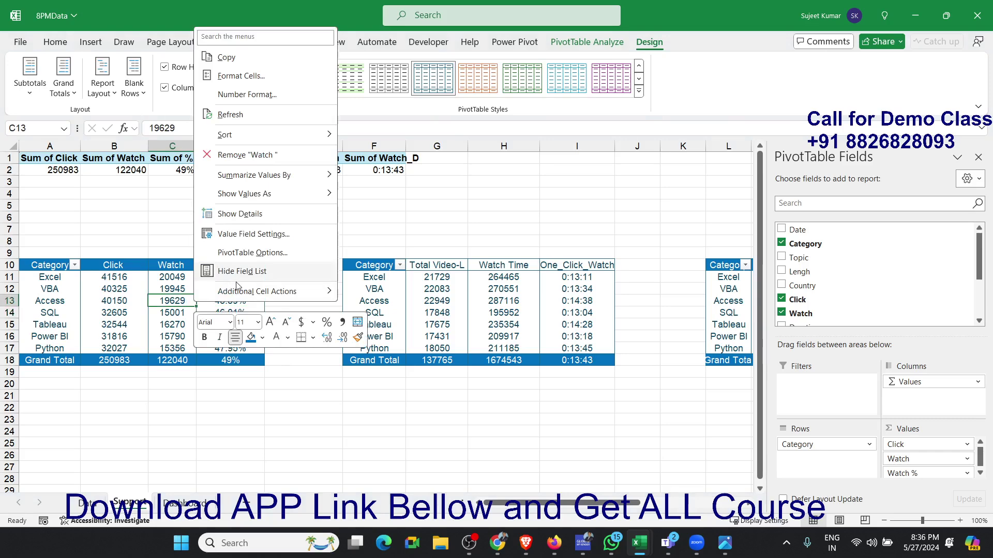
pyautogui.click(246, 258)
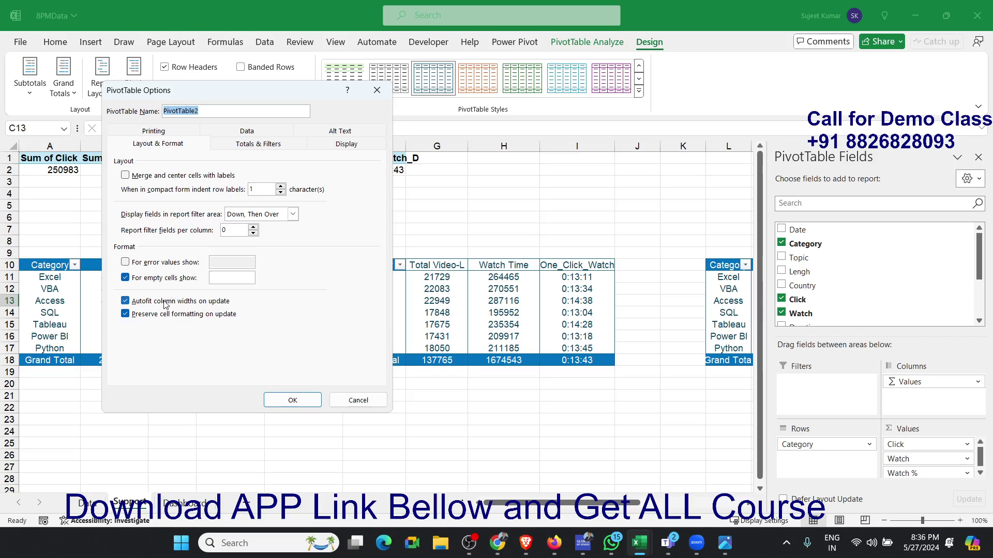
pyautogui.click(157, 315)
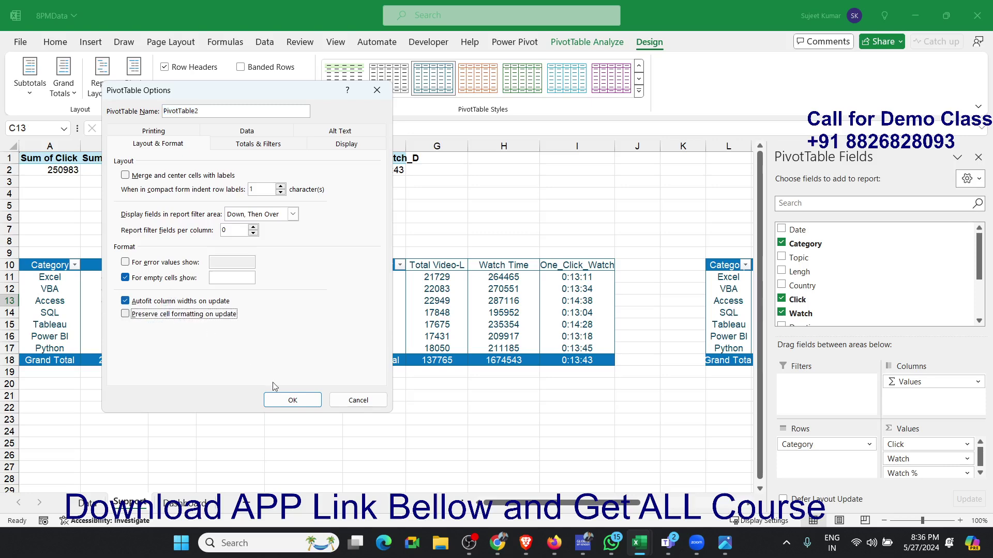
pyautogui.click(289, 401)
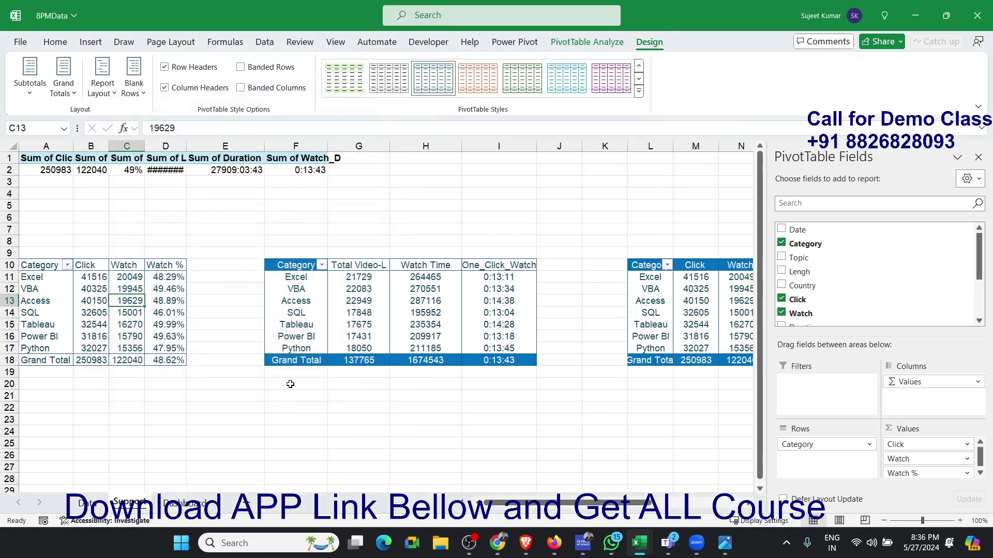
# - Give the header row A10:D10 and the Grand Total row A18:D18 a blue fill with white text
pyautogui.moveTo(45, 270); pyautogui.dragTo(169, 278)
pyautogui.moveTo(173, 268); pyautogui.dragTo(174, 268)
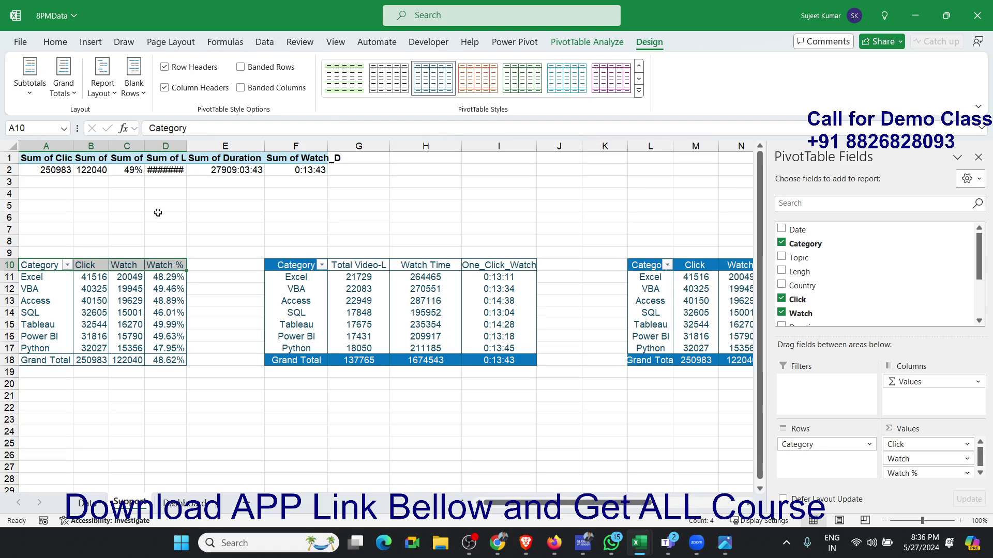
pyautogui.click(67, 42)
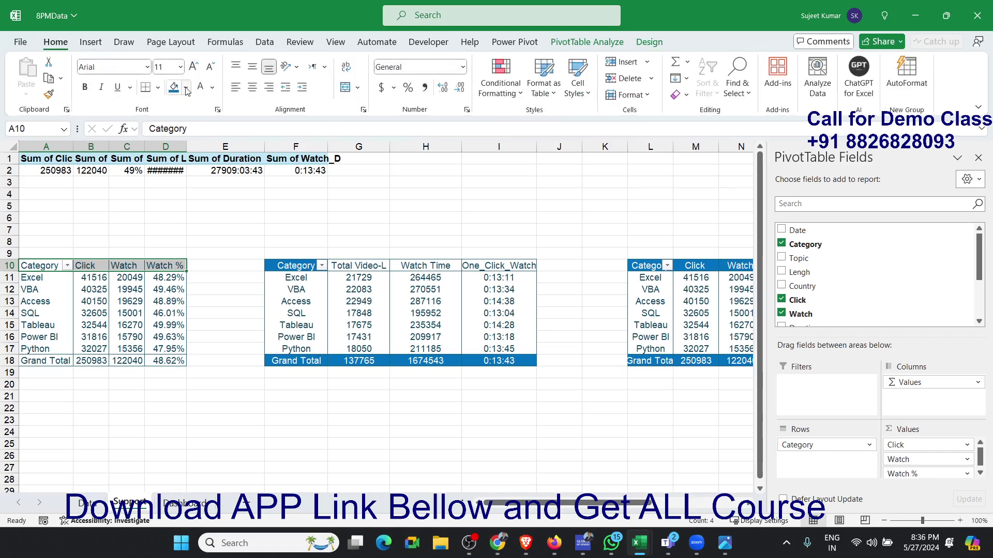
pyautogui.click(174, 87)
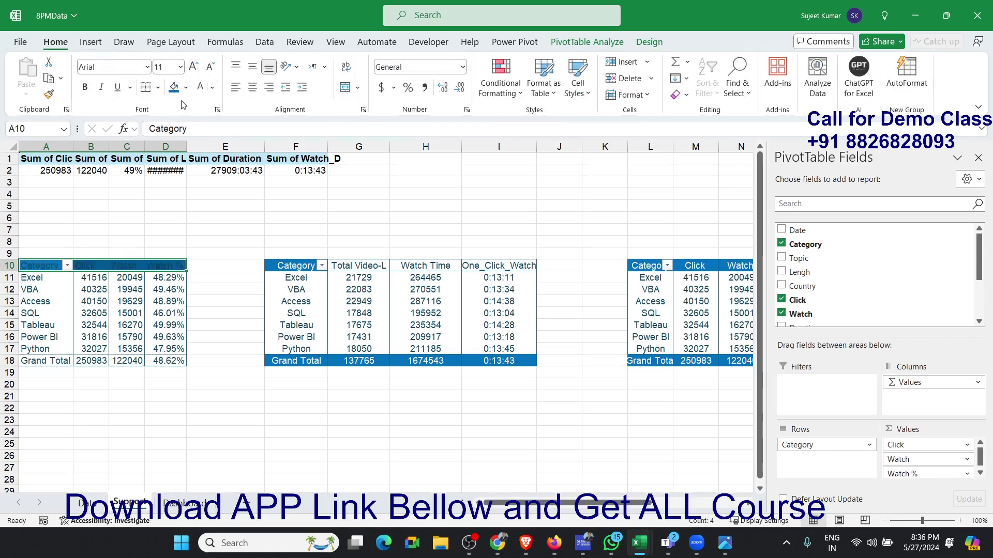
pyautogui.click(200, 86)
pyautogui.moveTo(25, 365); pyautogui.dragTo(171, 361)
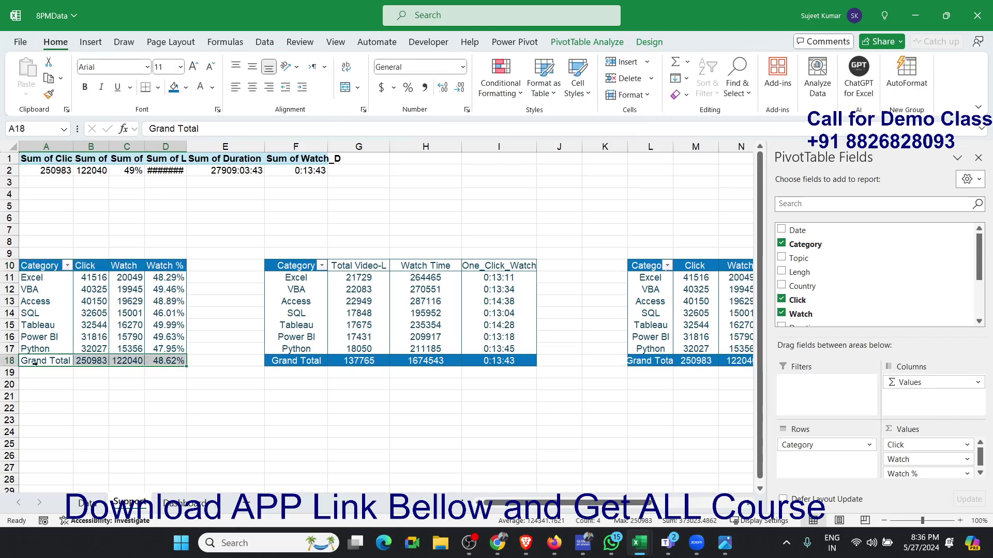
pyautogui.click(174, 87)
pyautogui.click(201, 86)
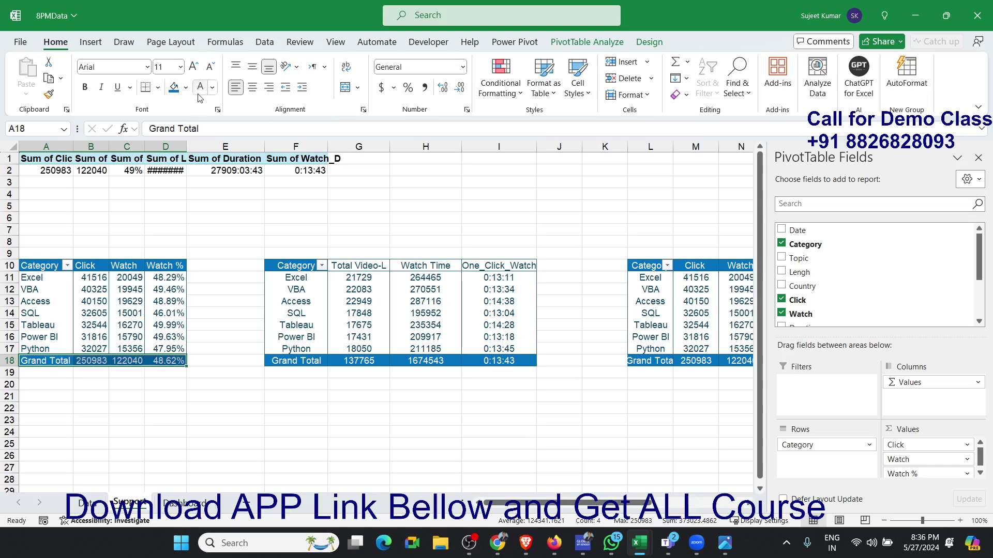
pyautogui.click(197, 238)
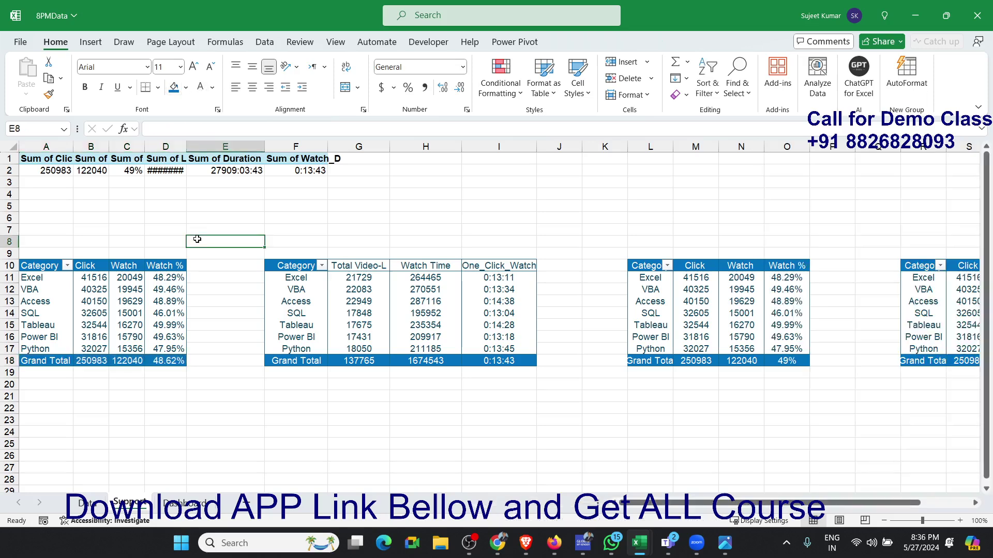
# - Refresh the pivot at A10 to test whether its manual formatting is kept
pyautogui.click(116, 290)
pyautogui.rightClick(116, 290)
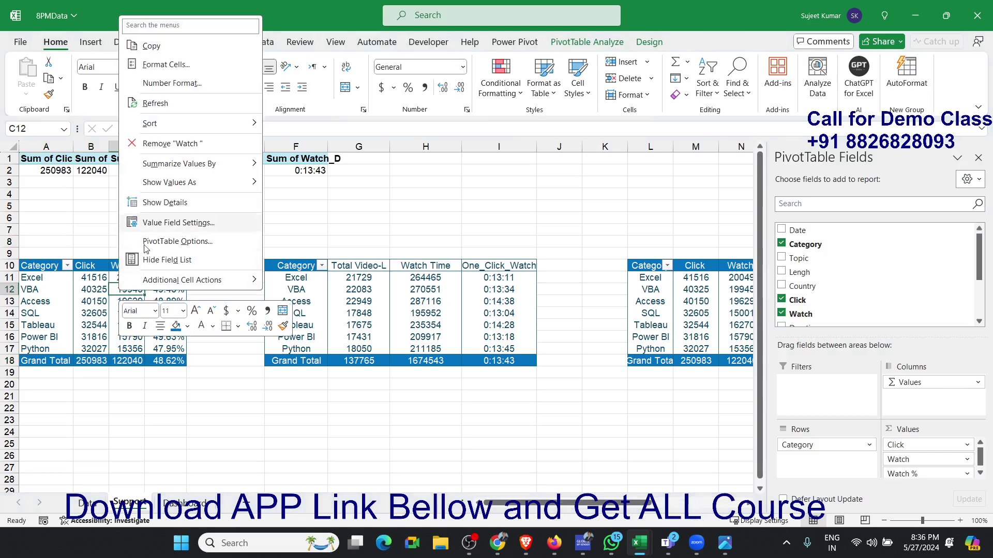
pyautogui.click(159, 106)
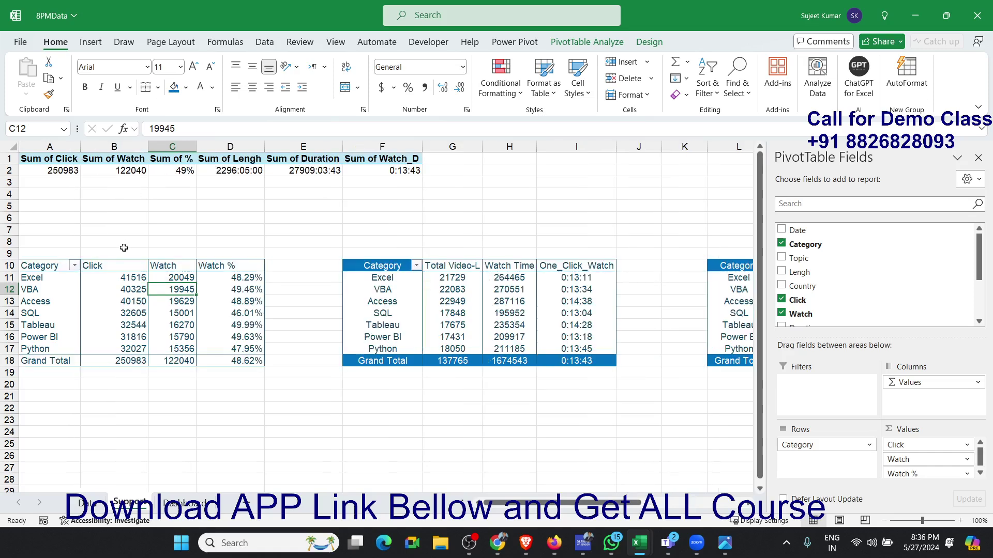
# - Turn Preserve cell formatting on update back on for the pivot at A10
pyautogui.rightClick(118, 313)
pyautogui.press('Escape')
pyautogui.click(150, 300)
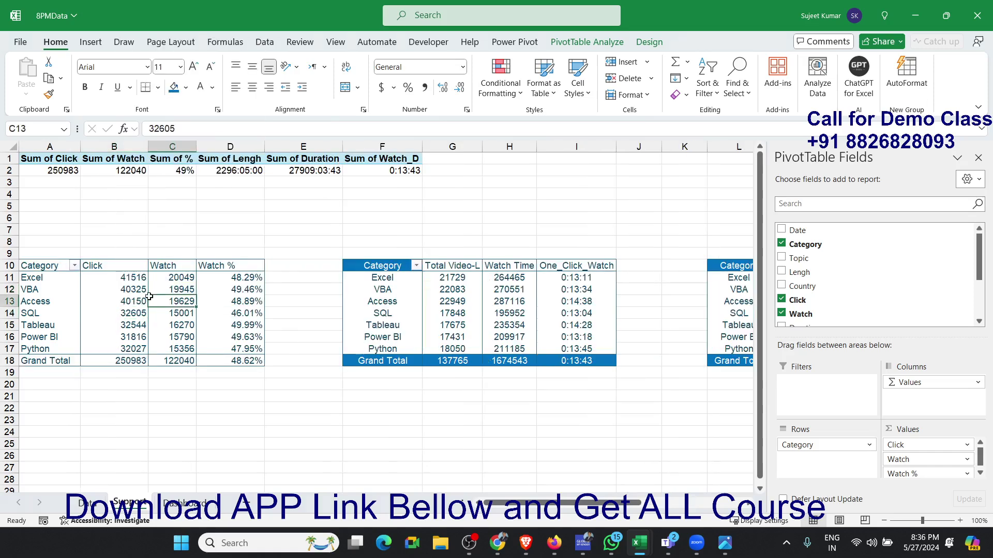
pyautogui.rightClick(147, 300)
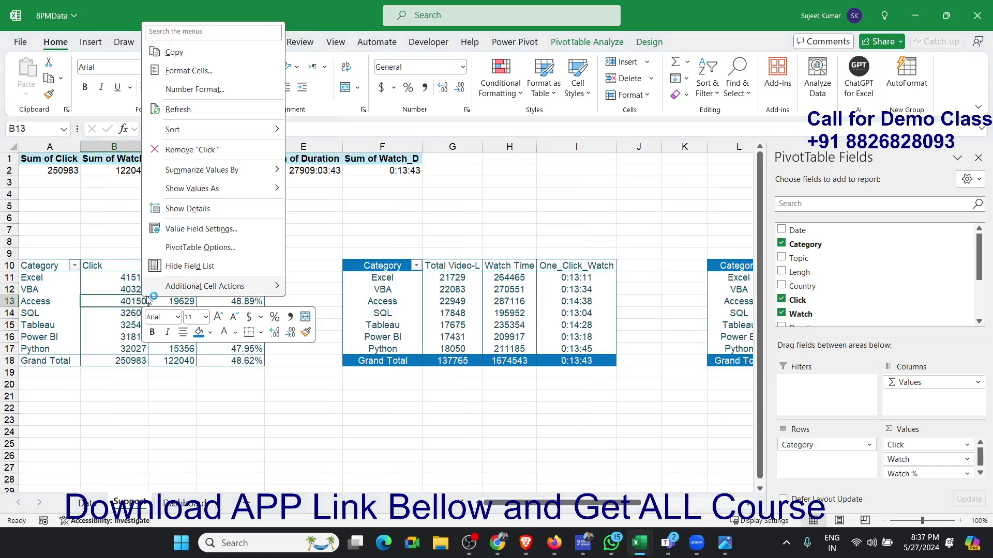
pyautogui.click(186, 247)
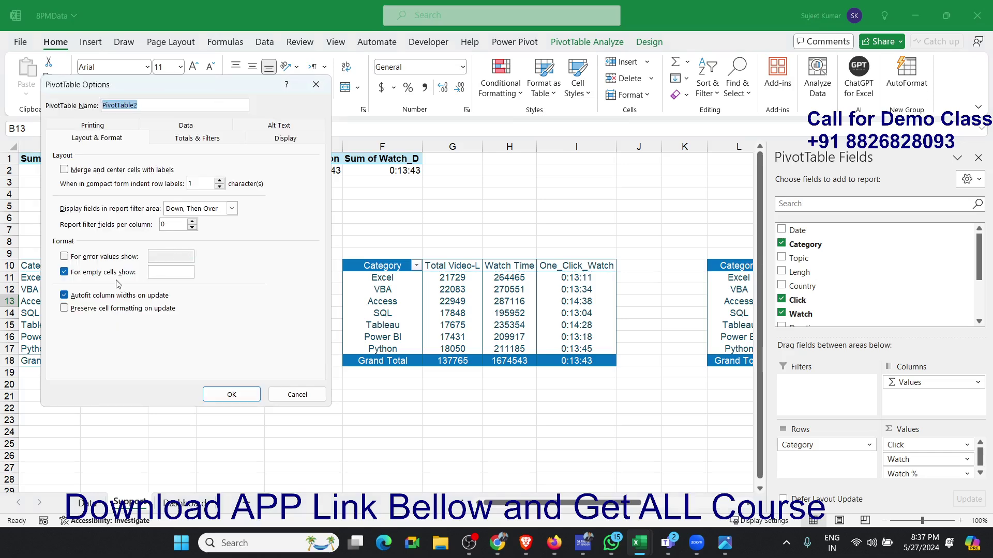
pyautogui.click(106, 309)
pyautogui.click(230, 394)
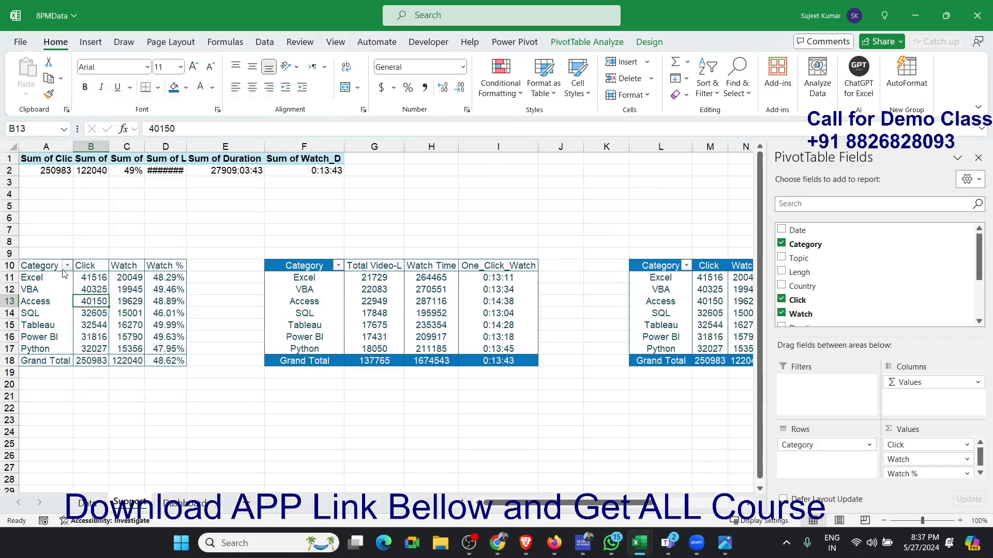
# - Apply the blue fill and white font colour to the first pivot's header row A10:D10
pyautogui.moveTo(38, 265); pyautogui.dragTo(158, 265)
pyautogui.click(173, 88)
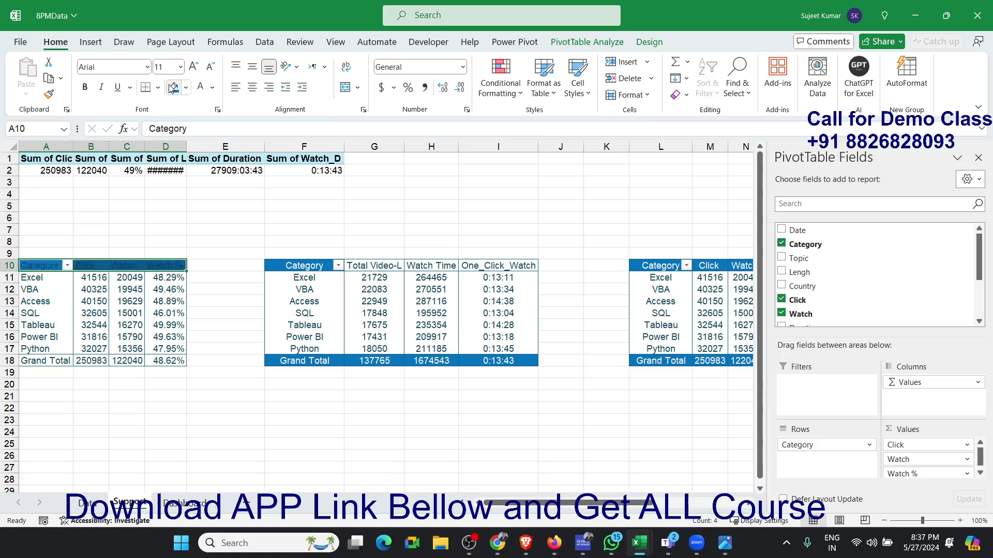
pyautogui.click(201, 87)
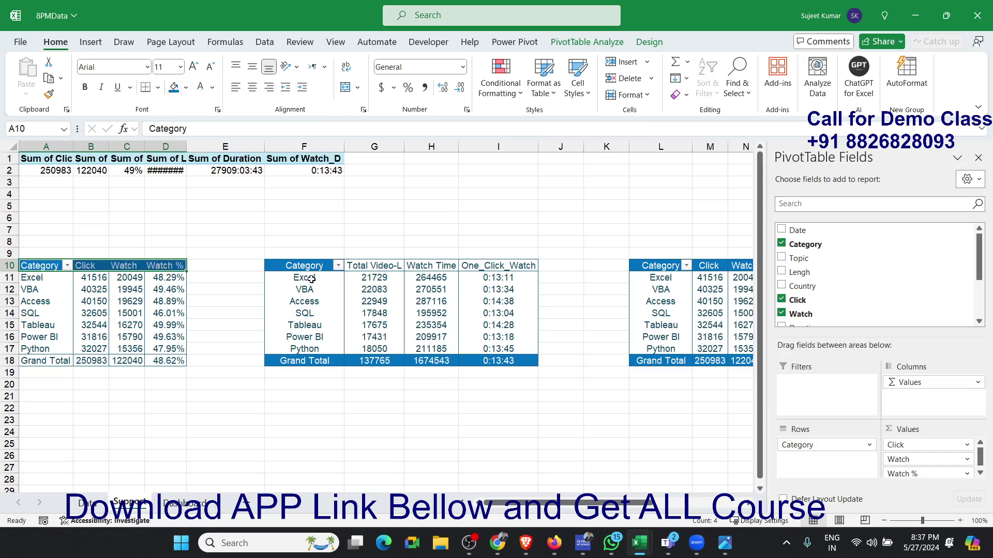
# - Format the header row F10:I10 of the length and watch-time pivot with blue fill and white text
pyautogui.moveTo(309, 266); pyautogui.dragTo(505, 266)
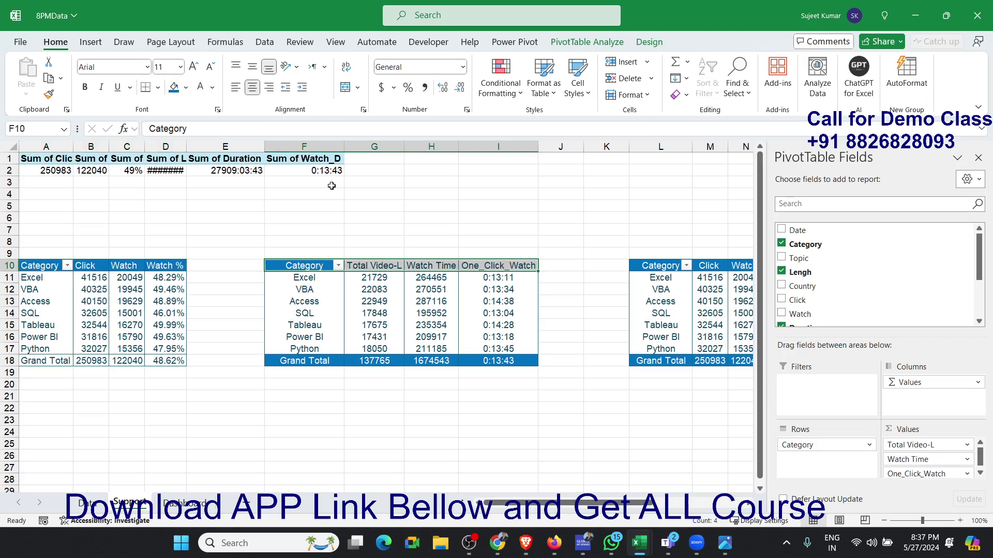
pyautogui.click(174, 87)
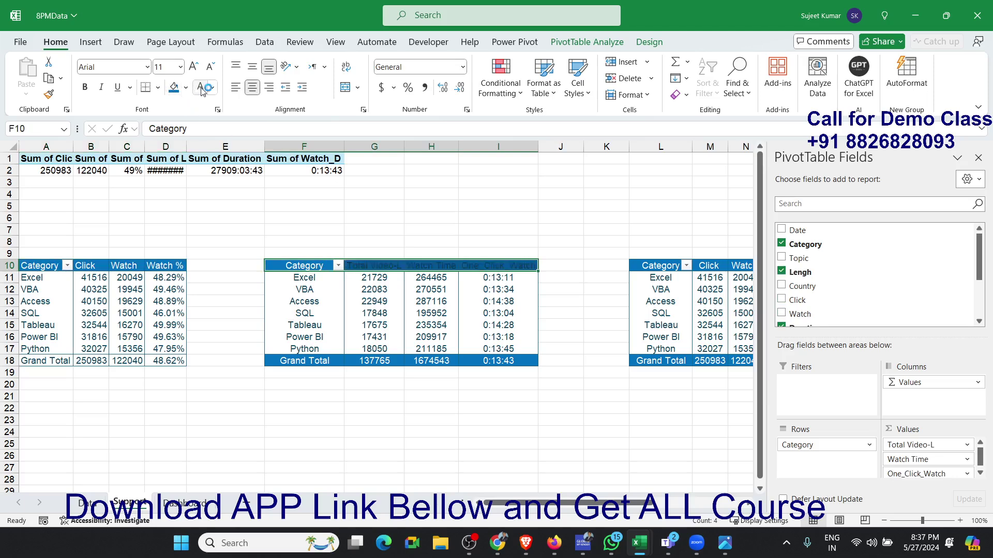
pyautogui.click(201, 87)
pyautogui.click(344, 310)
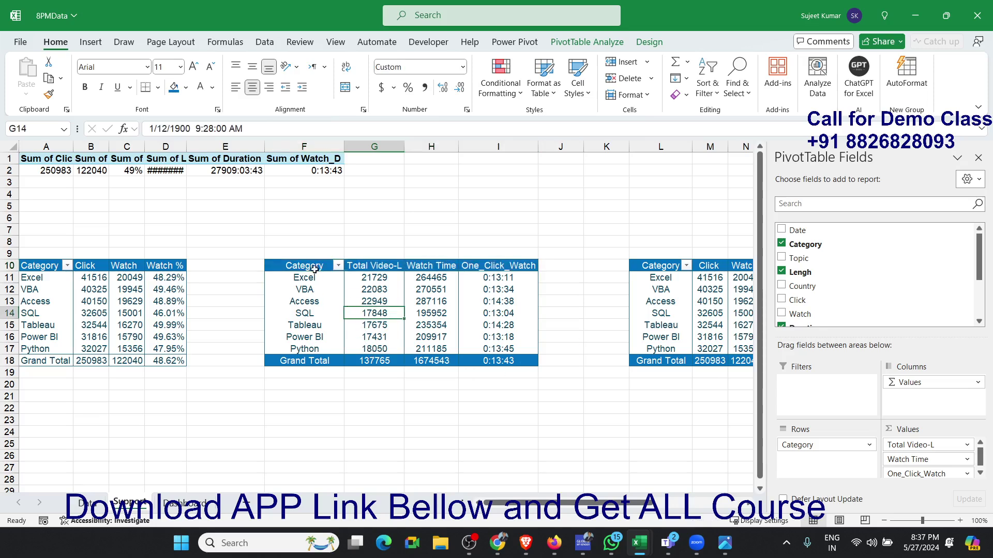
# - Copy the pivot range F10:I18 and paste it as a linked picture at F14 on the Dashboard sheet
pyautogui.moveTo(314, 269); pyautogui.dragTo(514, 363)
pyautogui.hotkey('ctrl', 'c')
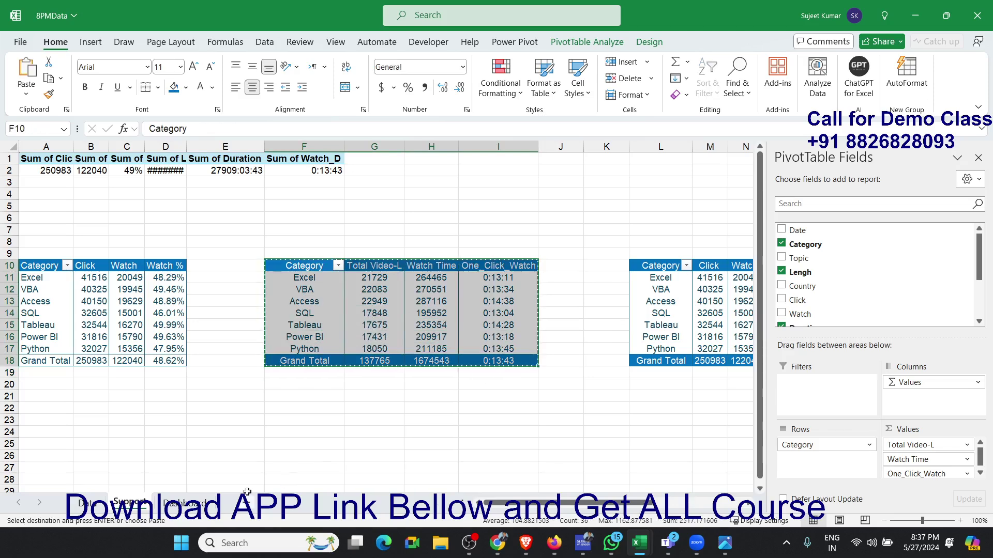
pyautogui.click(209, 505)
pyautogui.click(209, 322)
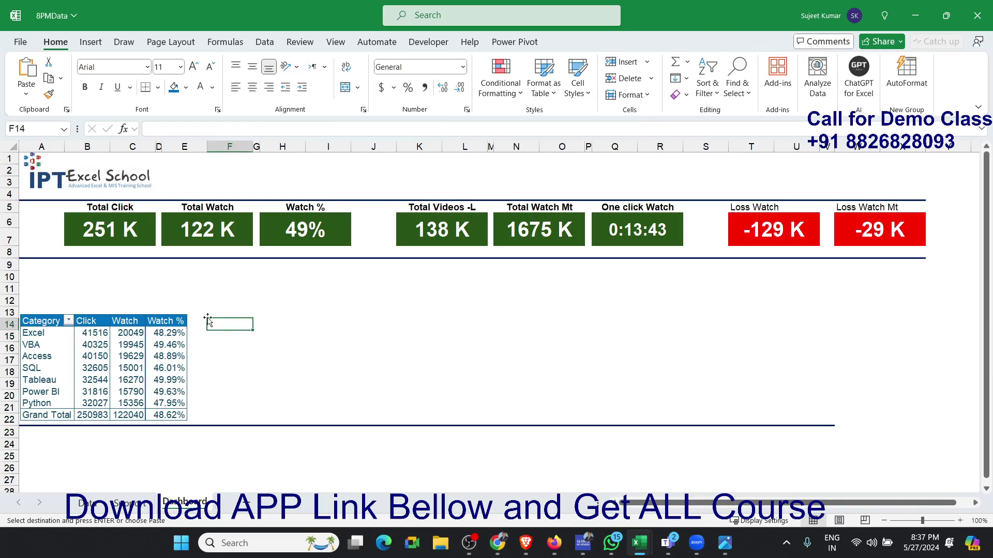
pyautogui.click(29, 96)
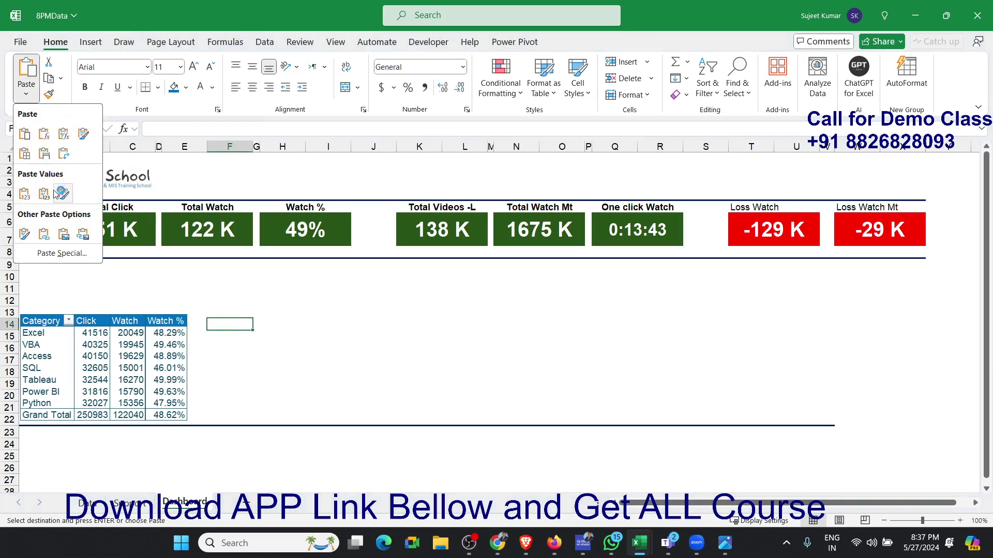
pyautogui.click(82, 235)
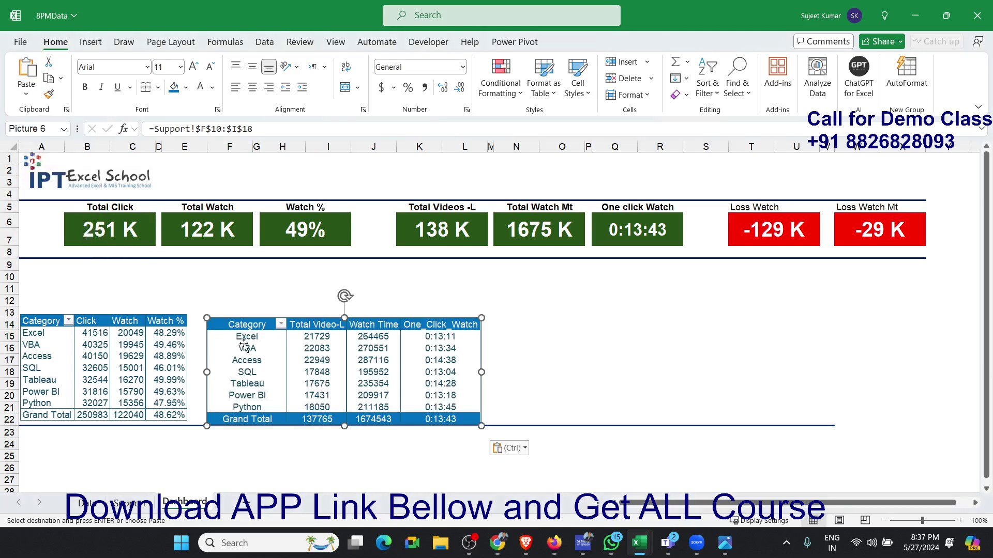
# - Align the linked picture of the Total Video-L table level with and beside the Click table picture on the Dashboard sheet, and narrow it
pyautogui.moveTo(241, 326); pyautogui.dragTo(232, 323)
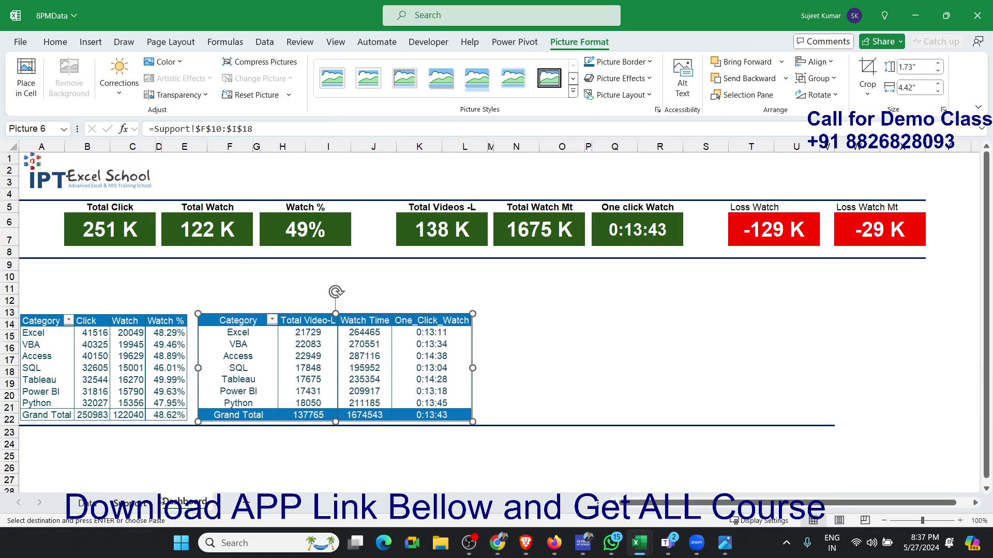
pyautogui.click(129, 502)
pyautogui.click(374, 313)
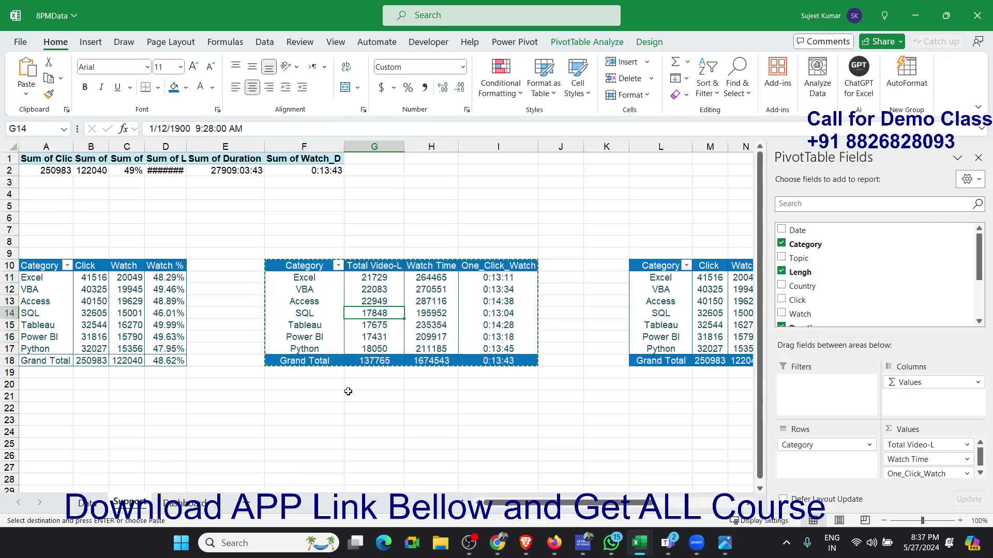
pyautogui.click(187, 502)
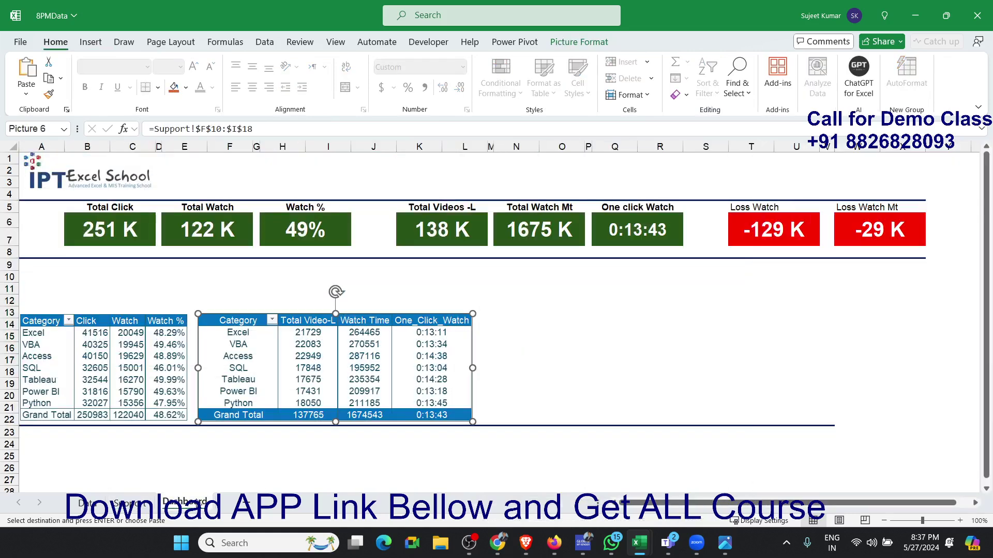
pyautogui.click(492, 376)
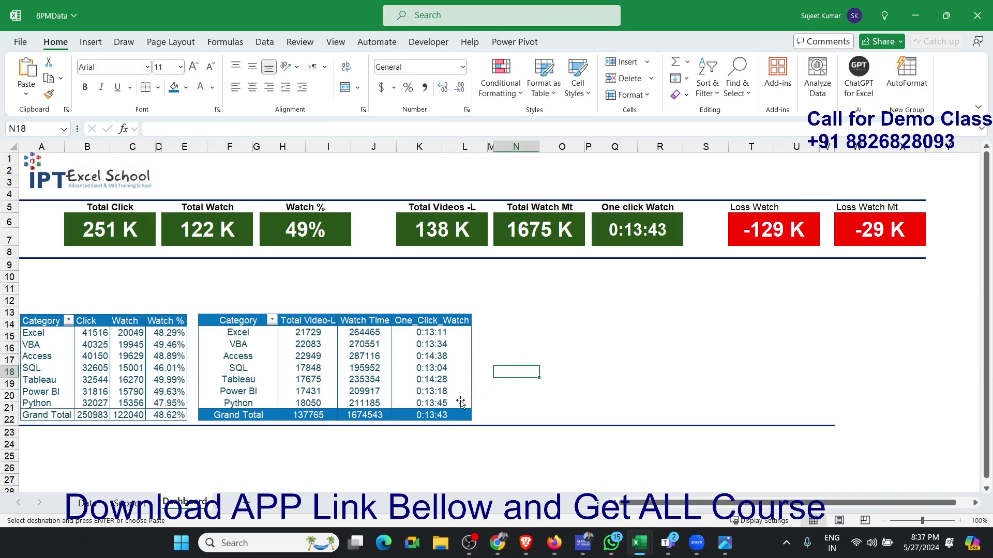
pyautogui.click(466, 402)
pyautogui.moveTo(473, 368); pyautogui.dragTo(430, 369)
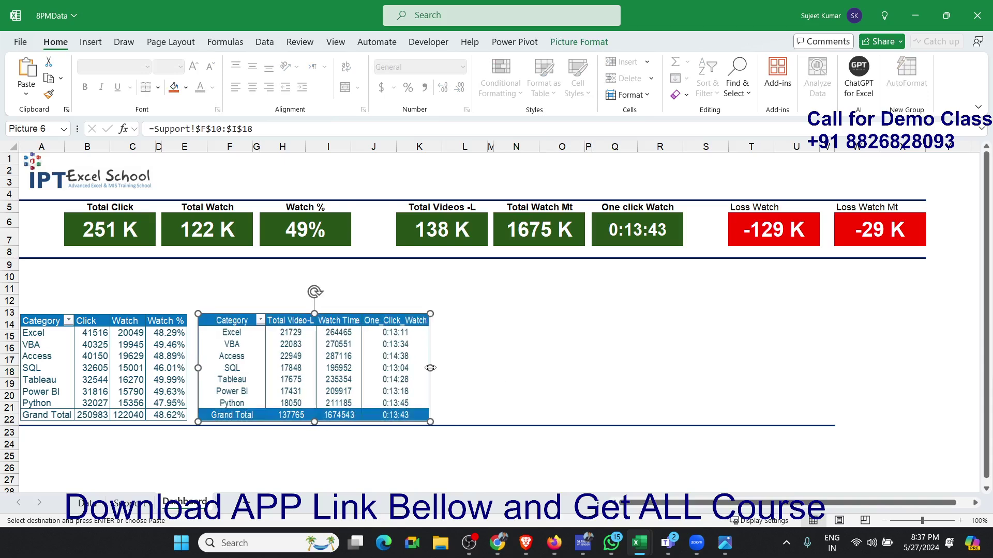
pyautogui.click(468, 365)
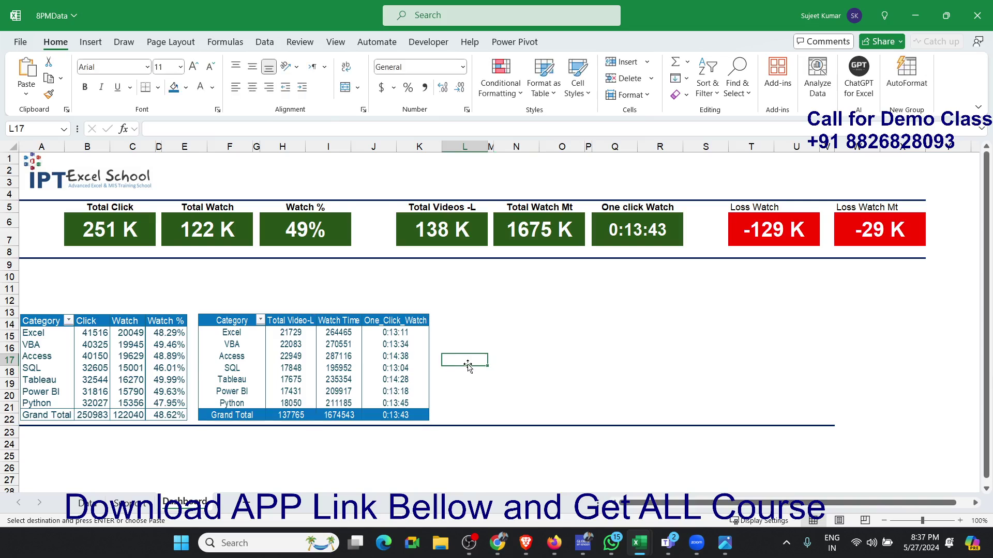
# - Examine the two Category pivot tables starting at L10 and R10 on the Support sheet and return to the Dashboard sheet
pyautogui.click(142, 510)
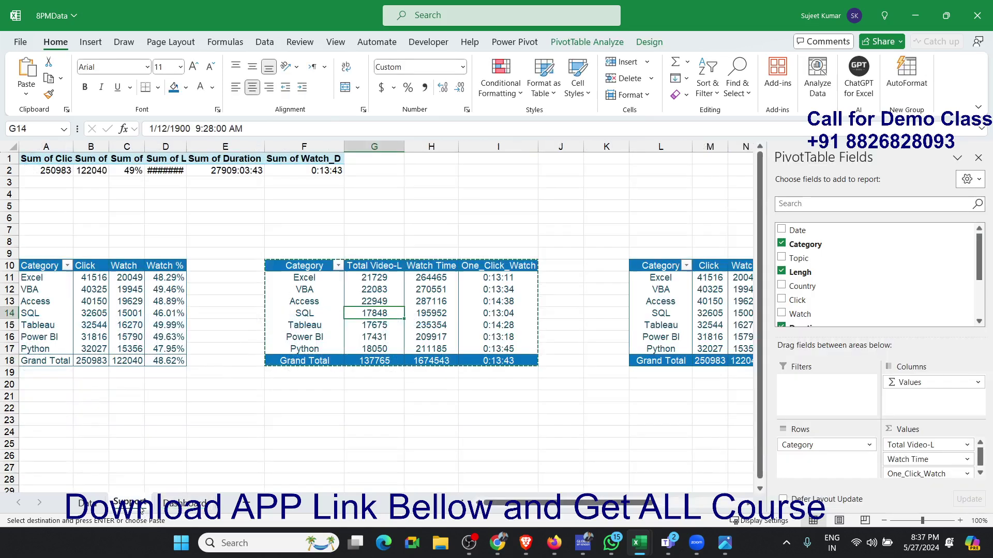
pyautogui.click(670, 280)
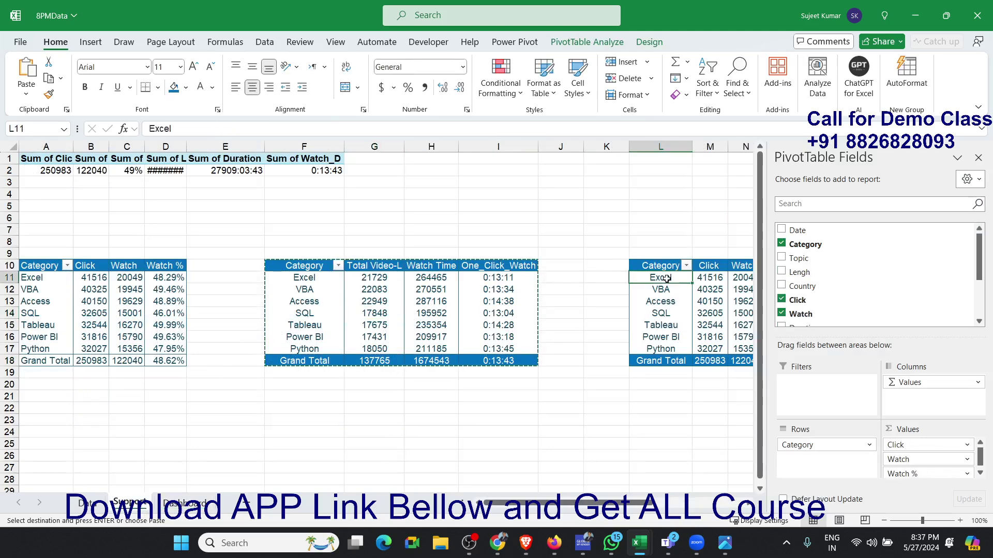
pyautogui.hscroll(3, 672, 281)
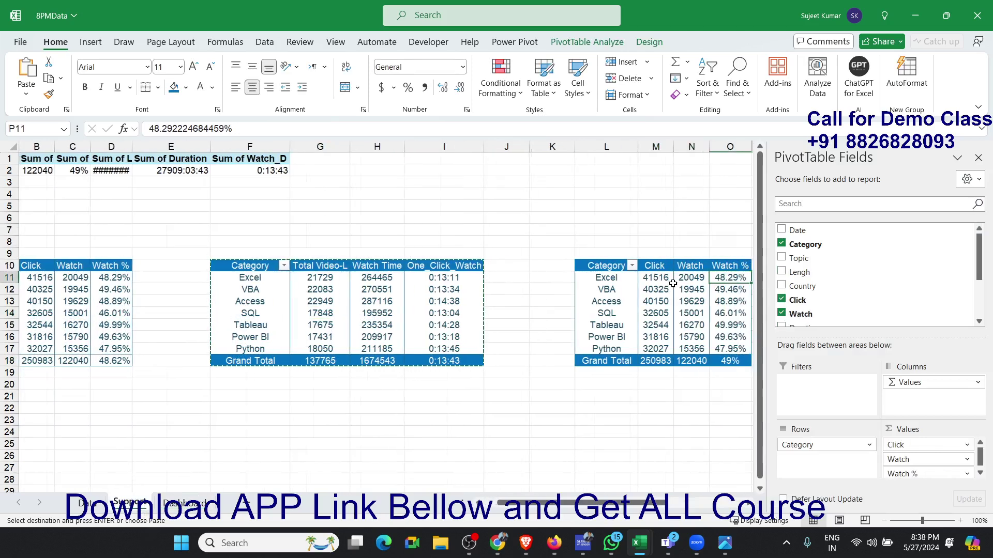
pyautogui.click(672, 279)
pyautogui.press('Left')
pyautogui.press('Left')
pyautogui.press('Left')
pyautogui.press('Left')
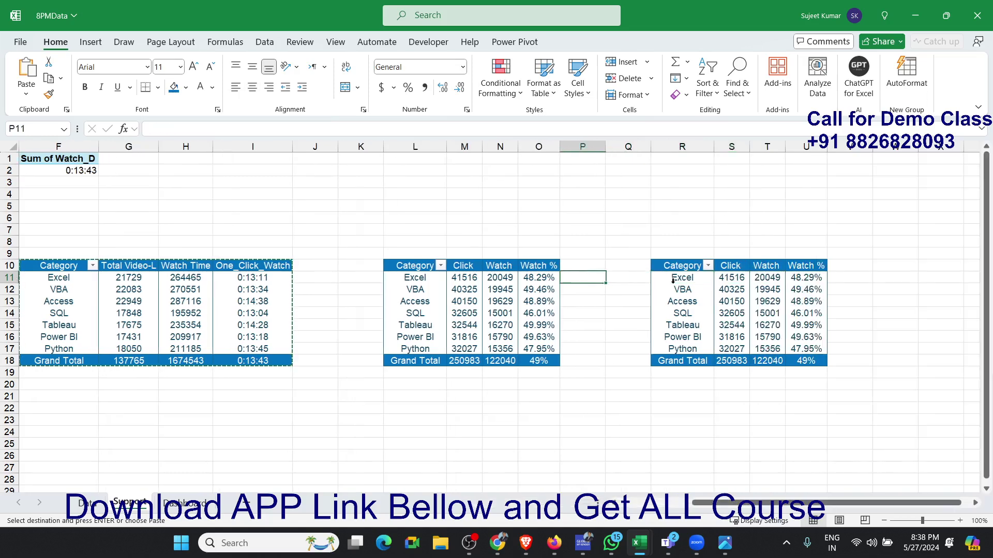
pyautogui.click(215, 506)
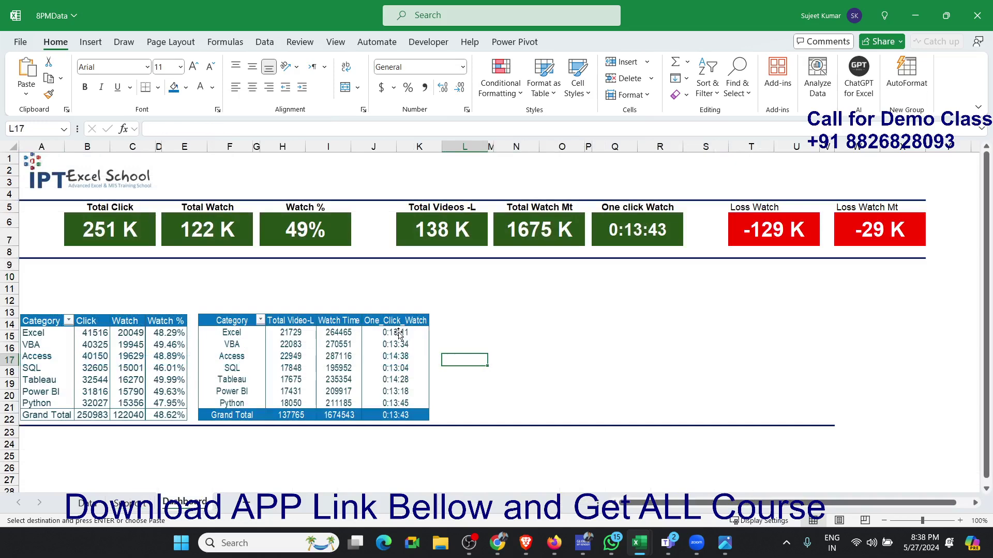
# - Move the linked picture of the Total Video-L table beneath the Total Videos, Total Watch Mt and One click Watch cards
pyautogui.click(353, 342)
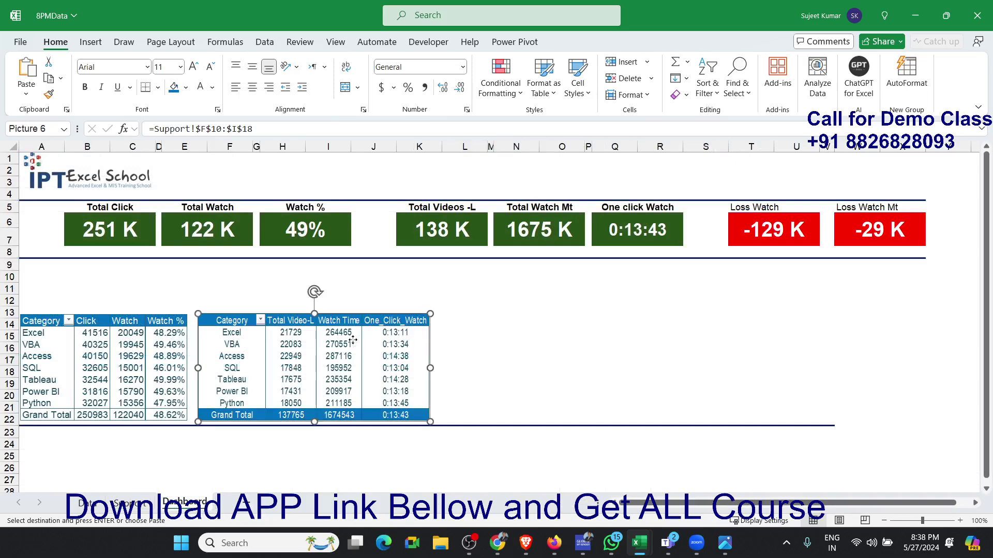
pyautogui.click(551, 346)
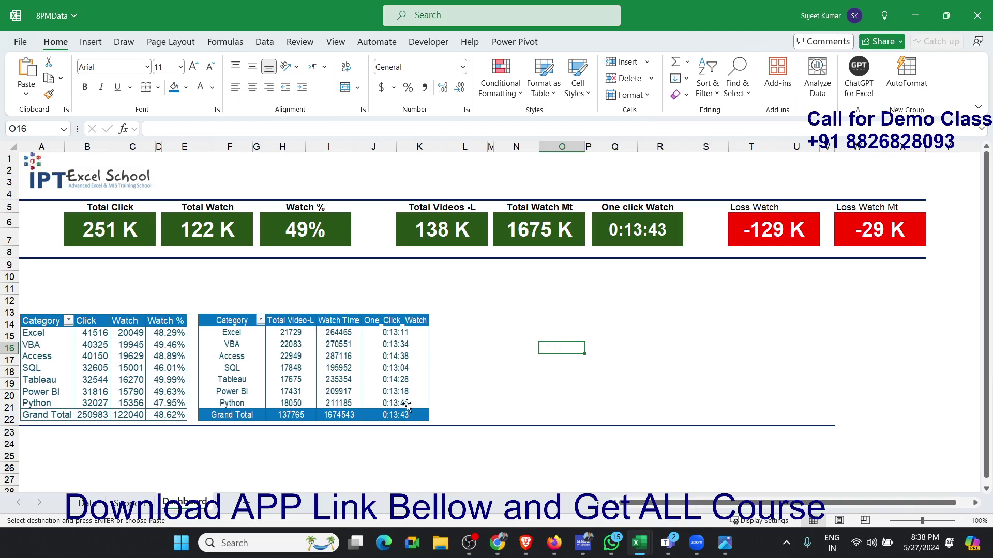
pyautogui.moveTo(270, 382); pyautogui.dragTo(477, 373)
# - Widen the linked picture of the Click table to the right edge of the Watch % card and raise its top edge slightly
pyautogui.click(178, 416)
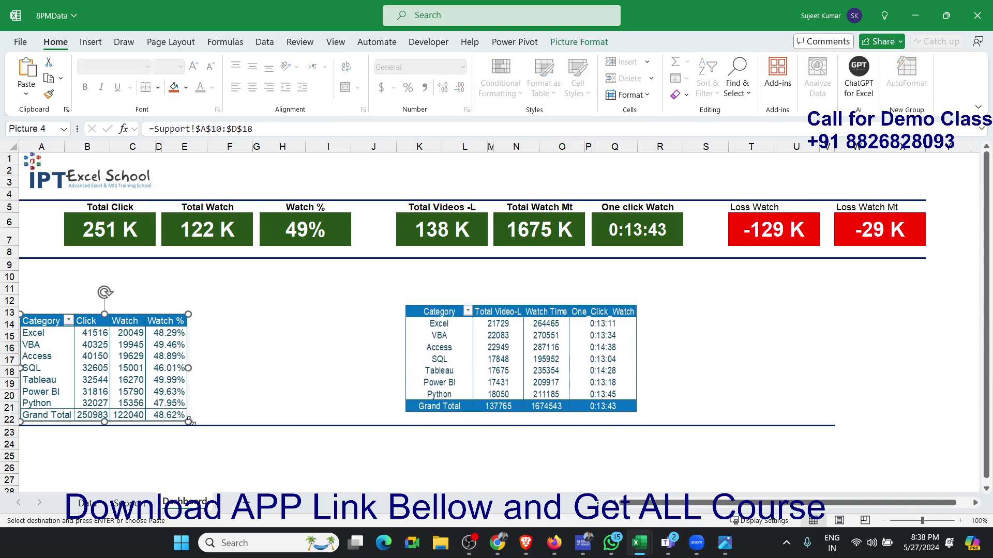
pyautogui.moveTo(189, 421); pyautogui.dragTo(310, 406)
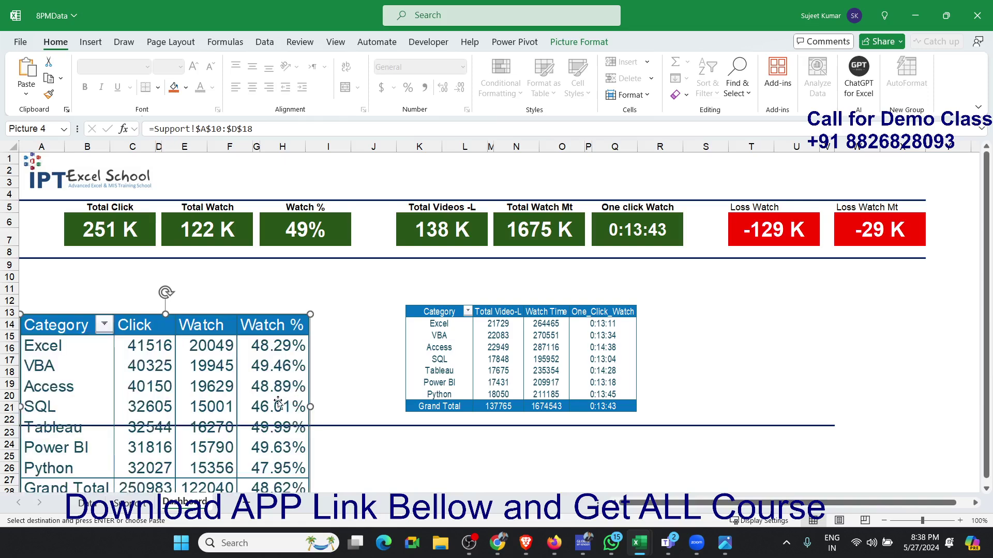
pyautogui.hotkey('ctrl', 'z')
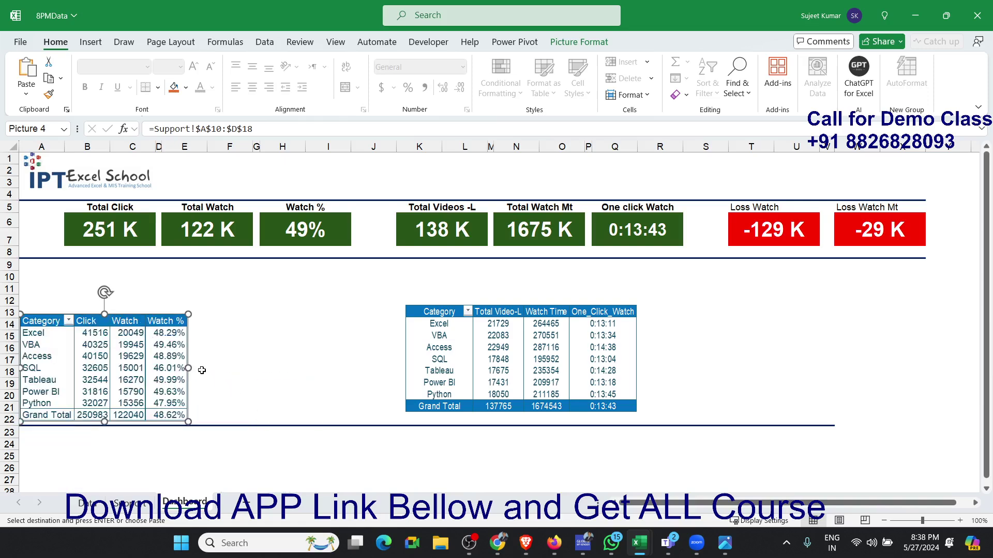
pyautogui.moveTo(193, 367); pyautogui.dragTo(348, 365)
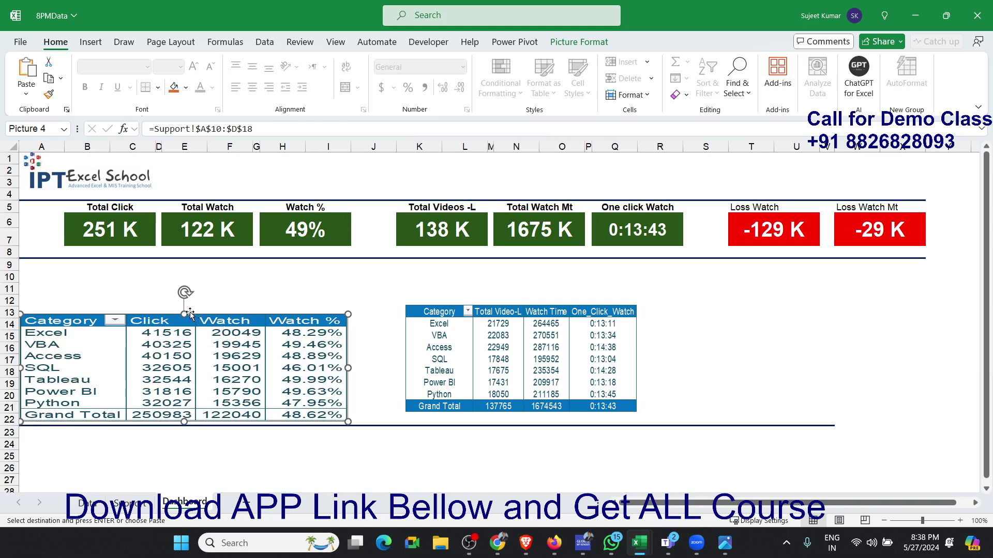
pyautogui.moveTo(187, 309); pyautogui.dragTo(185, 299)
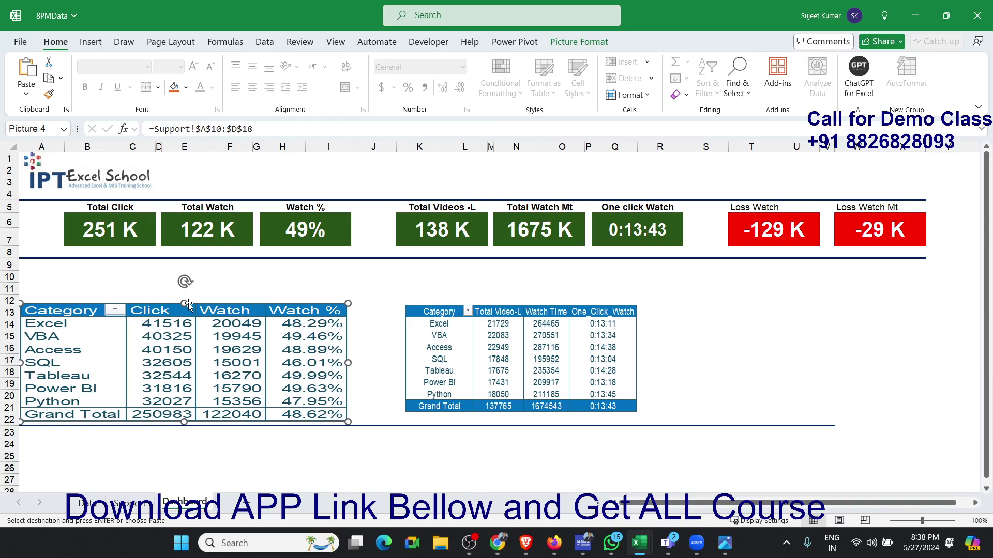
pyautogui.click(378, 345)
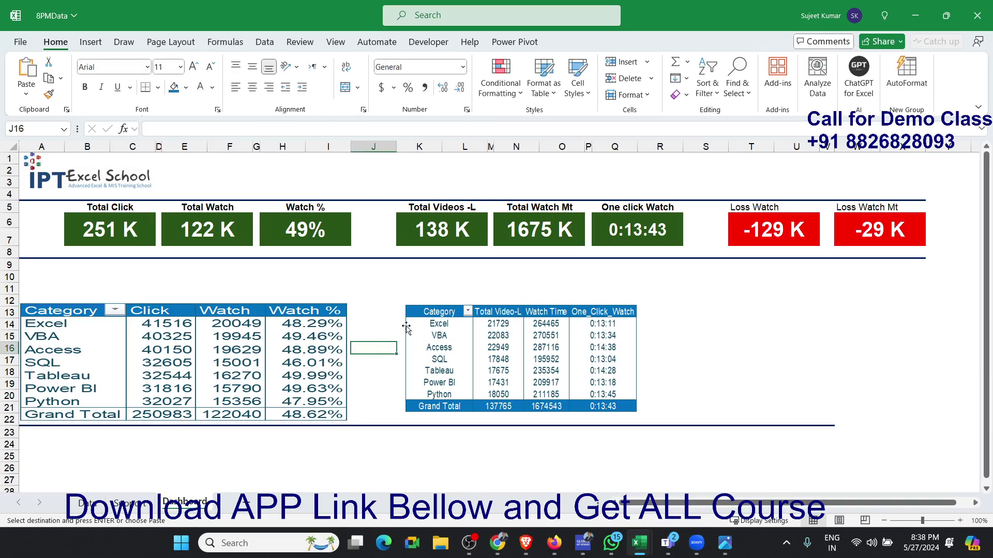
# - Shift the Total Video-L table picture slightly up and left, widen it to the right edge of the One click Watch card, and extend its bottom
pyautogui.moveTo(407, 327); pyautogui.dragTo(401, 320)
pyautogui.moveTo(629, 359); pyautogui.dragTo(688, 358)
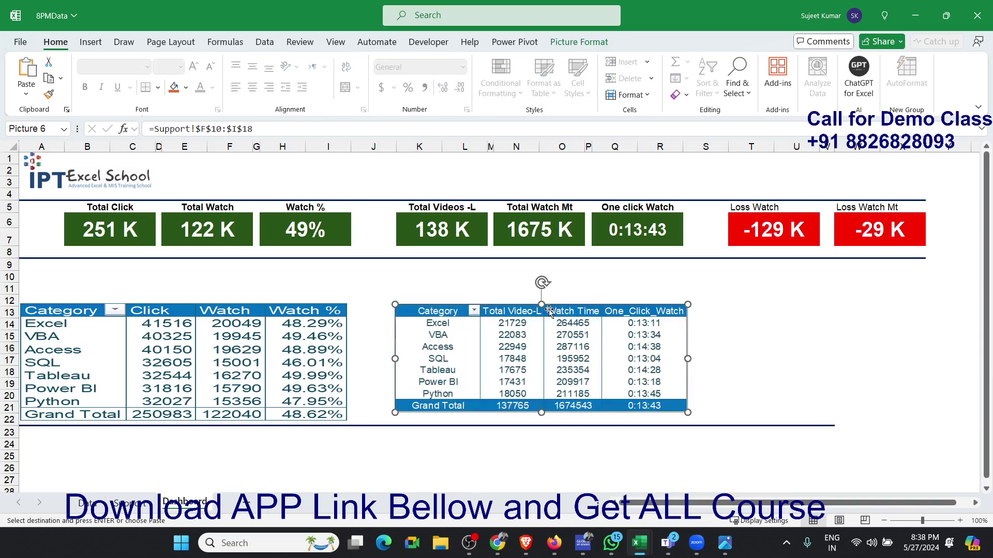
pyautogui.moveTo(539, 412); pyautogui.dragTo(542, 419)
# - Remove Watch %, Watch and Click from the values of the Support sheet's pivot table at R10, leaving only Category in the rows
pyautogui.click(136, 506)
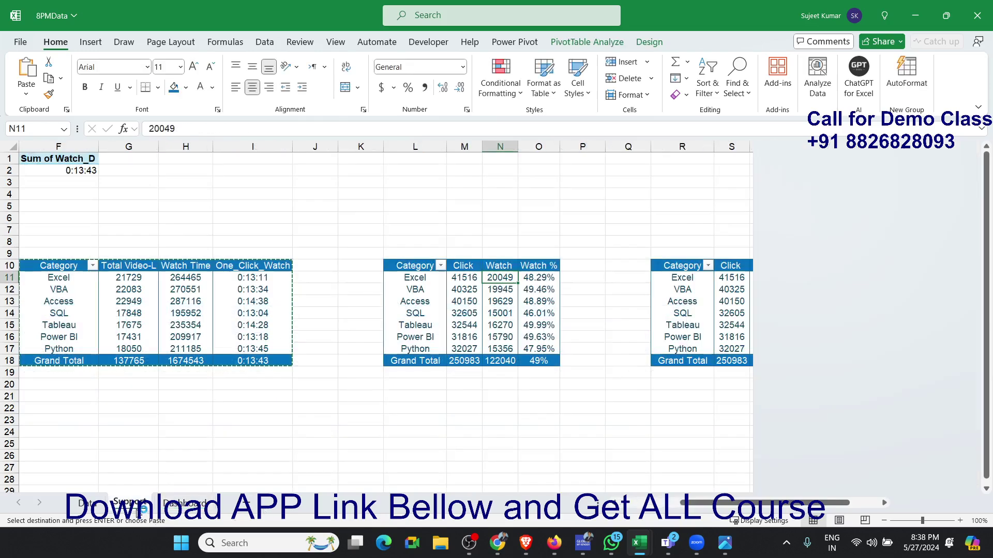
pyautogui.click(687, 315)
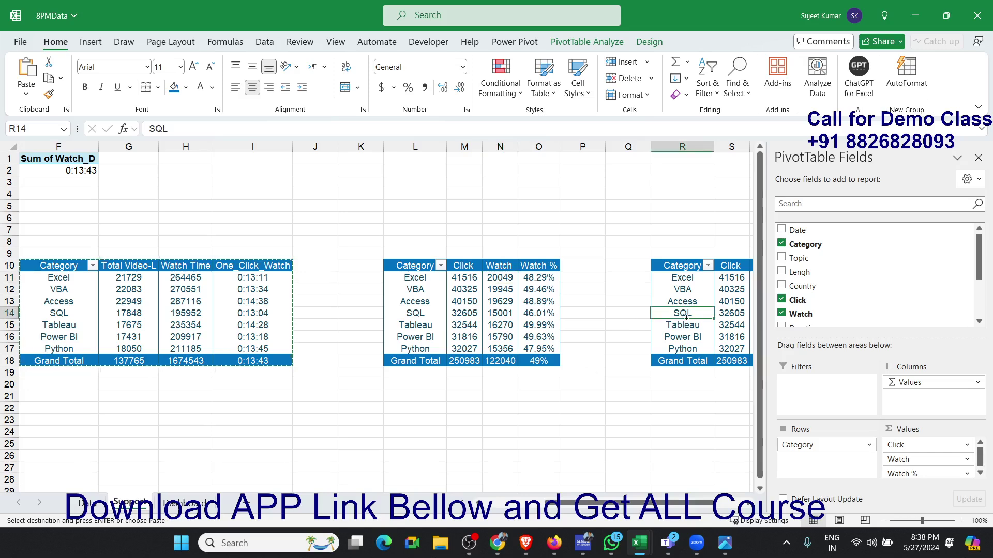
pyautogui.press('Right')
pyautogui.press('Right')
pyautogui.press('Right')
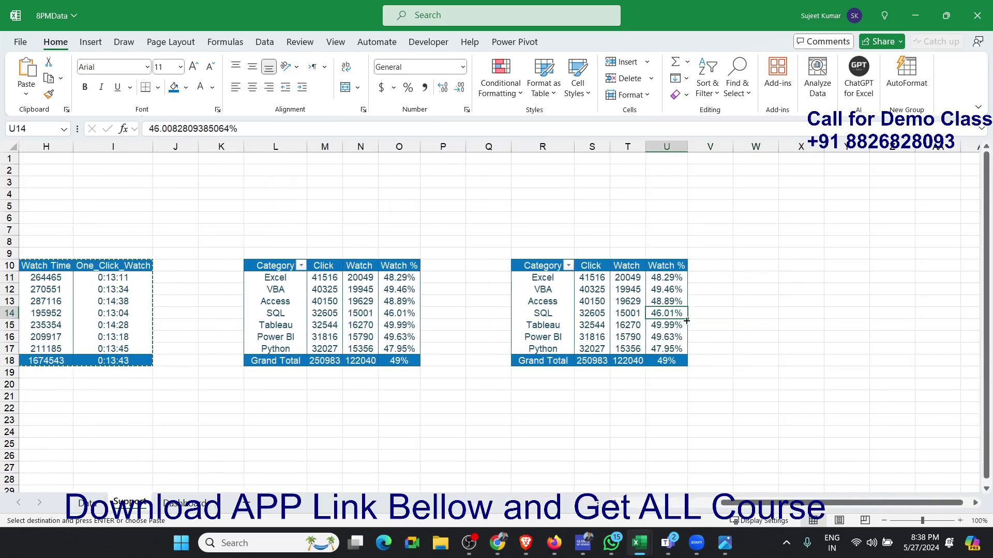
pyautogui.press('Left')
pyautogui.press('Left')
pyautogui.press('Left')
pyautogui.press('Left')
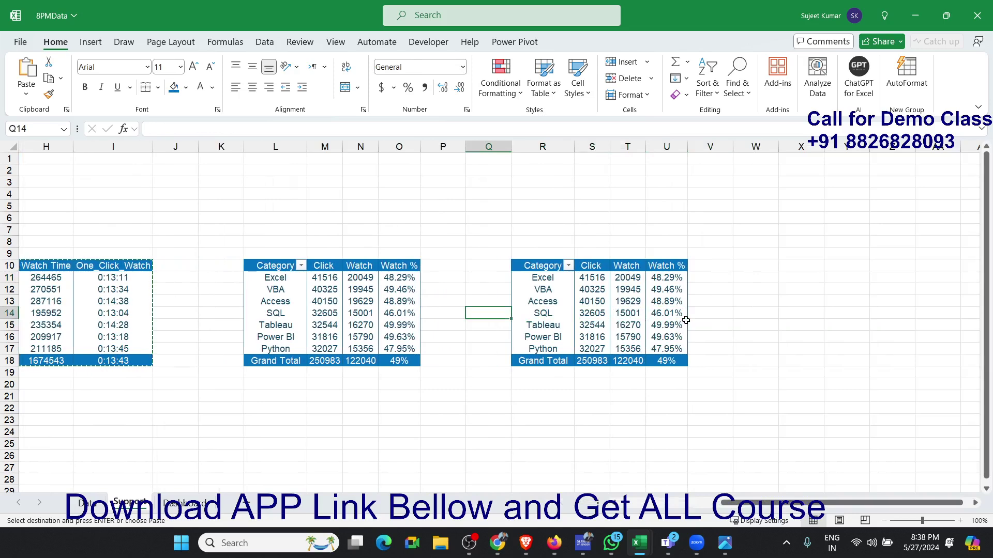
pyautogui.press('Right')
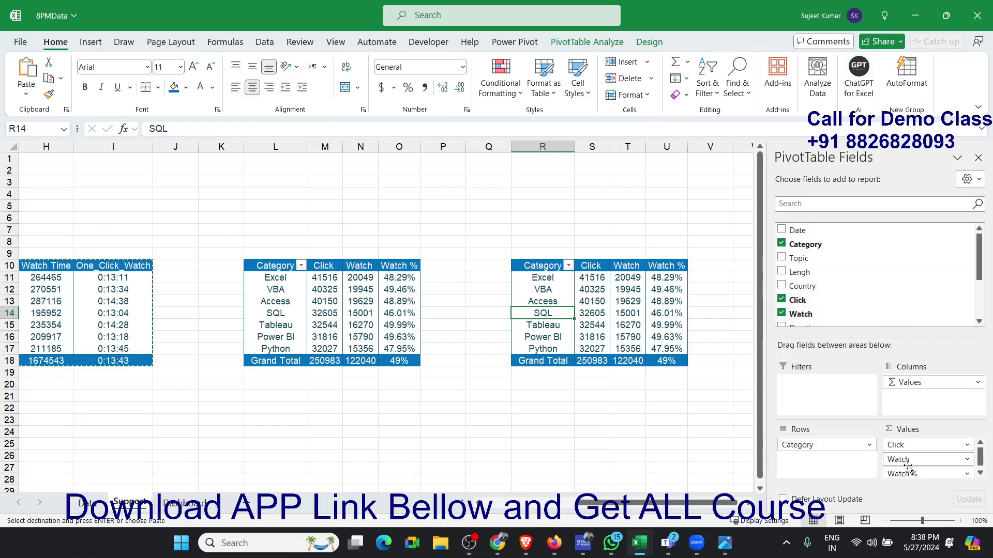
pyautogui.moveTo(908, 473); pyautogui.dragTo(908, 323)
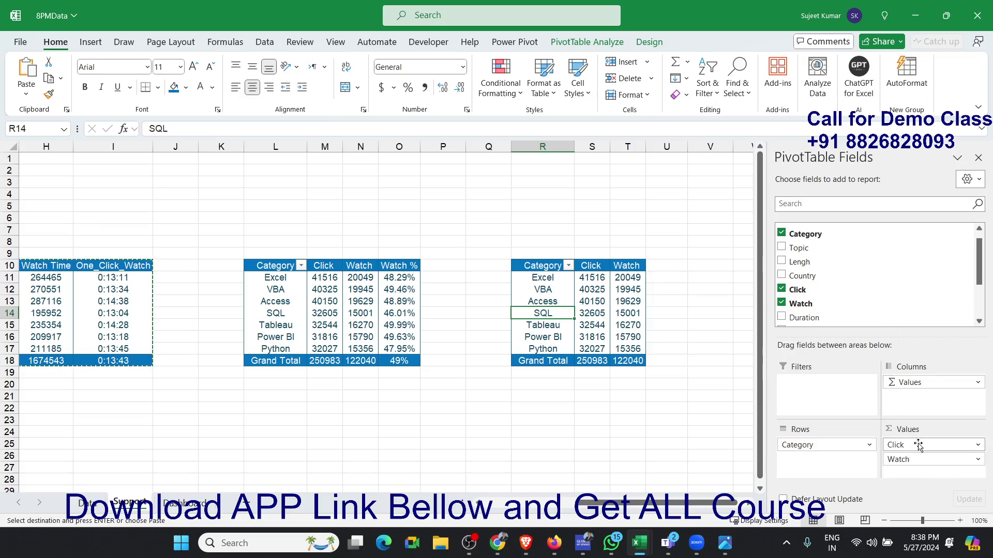
pyautogui.moveTo(918, 459); pyautogui.dragTo(902, 313)
pyautogui.moveTo(931, 446); pyautogui.dragTo(916, 336)
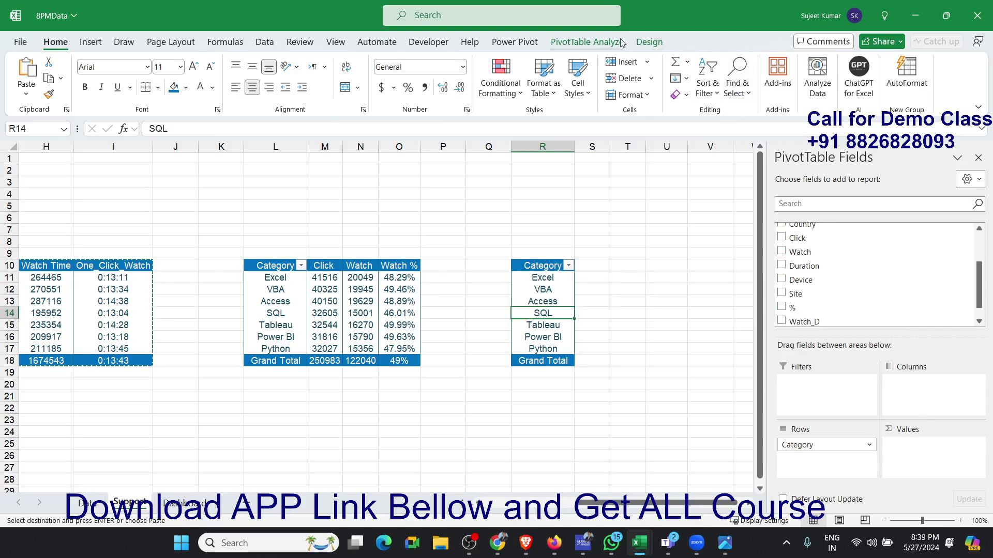
# - Start a new calculated field in the pivot table at R10 and name it lossCLIK
pyautogui.click(675, 78)
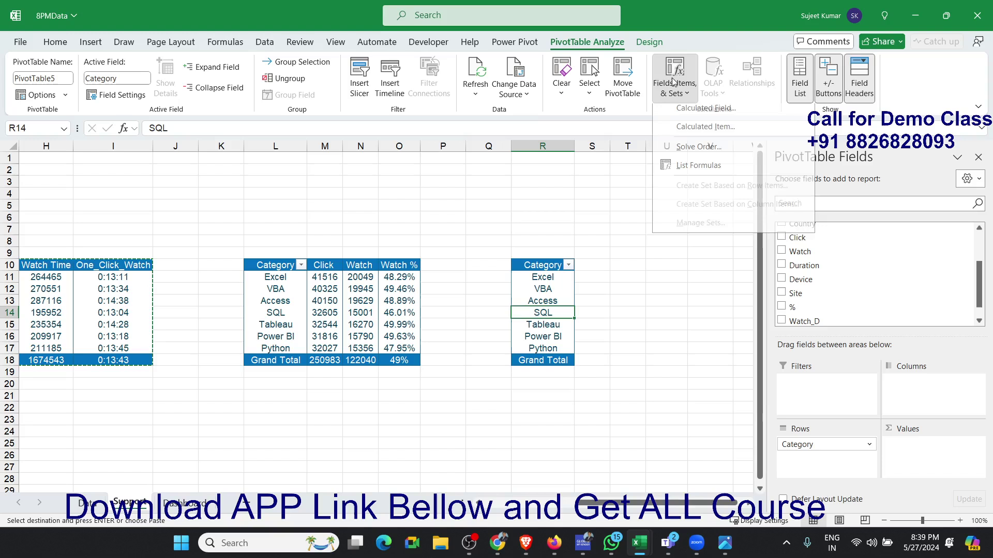
pyautogui.click(690, 109)
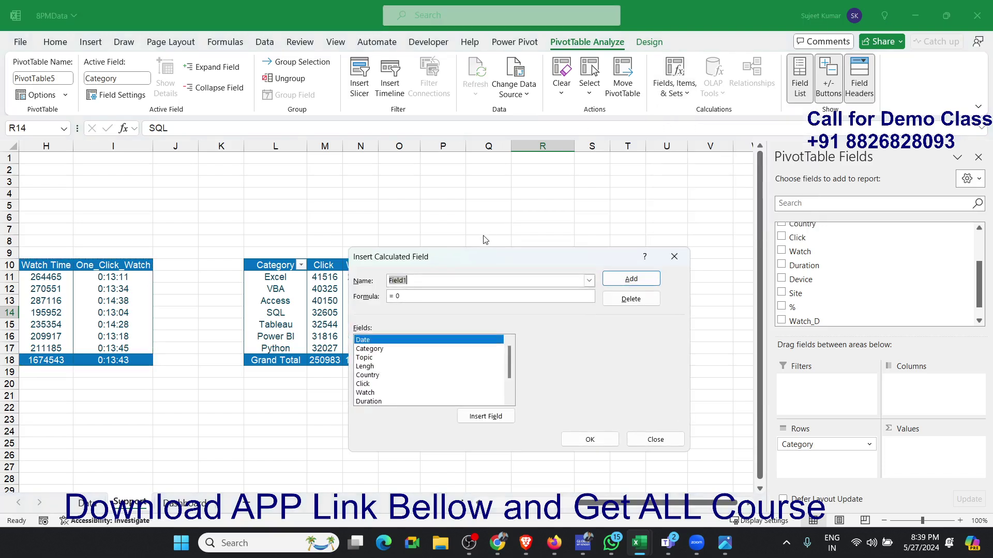
pyautogui.write('Lo')
pyautogui.press('BackSpace')
pyautogui.press('BackSpace')
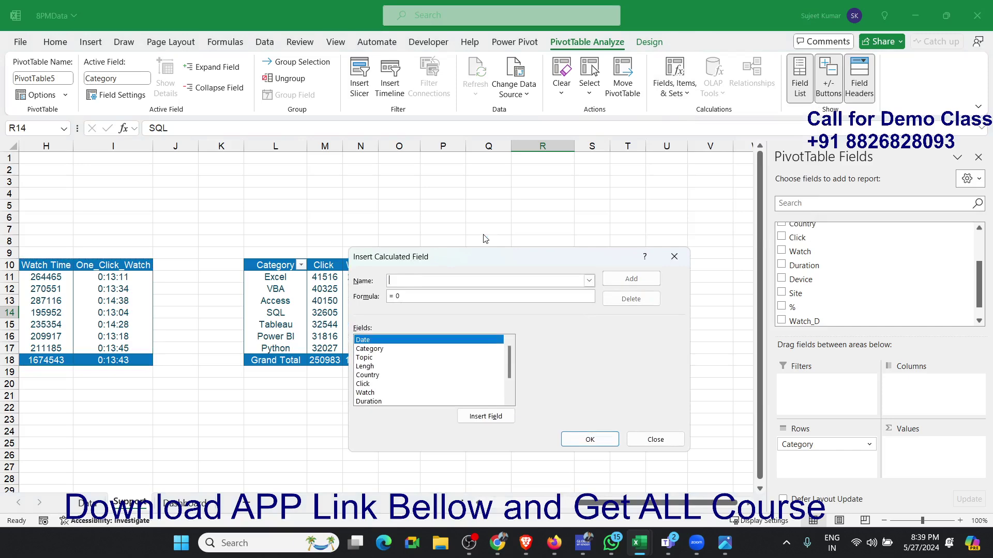
pyautogui.write('lossCLIK')
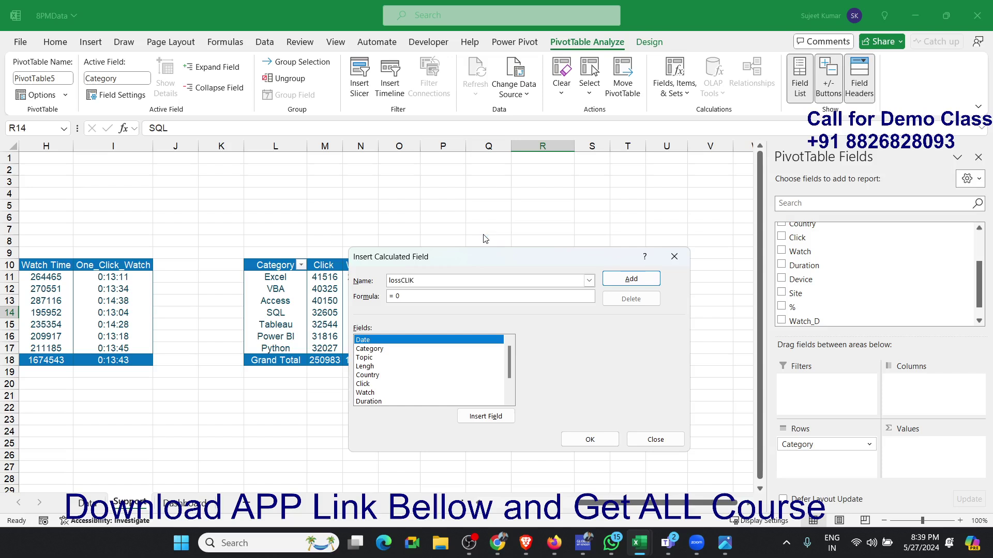
pyautogui.click(365, 388)
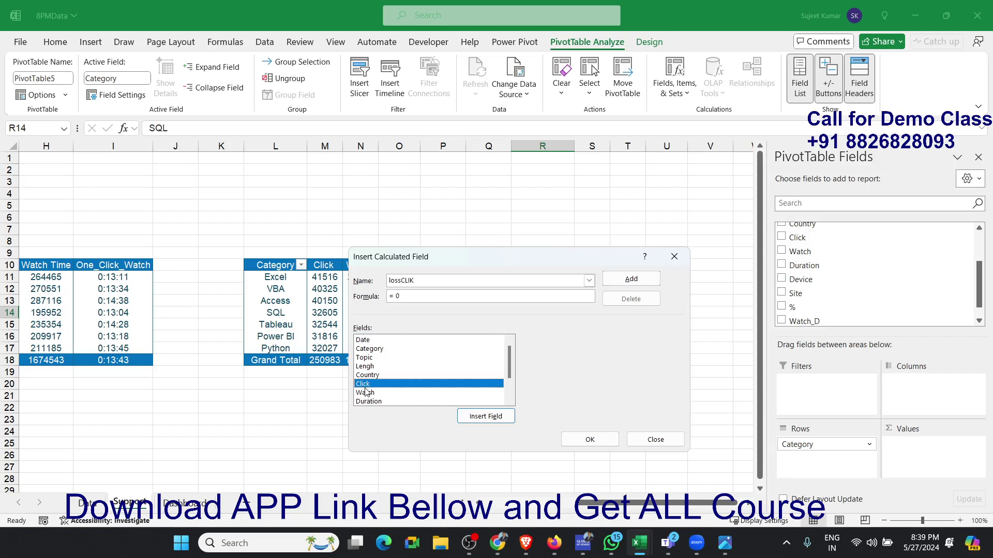
pyautogui.doubleClick(369, 402)
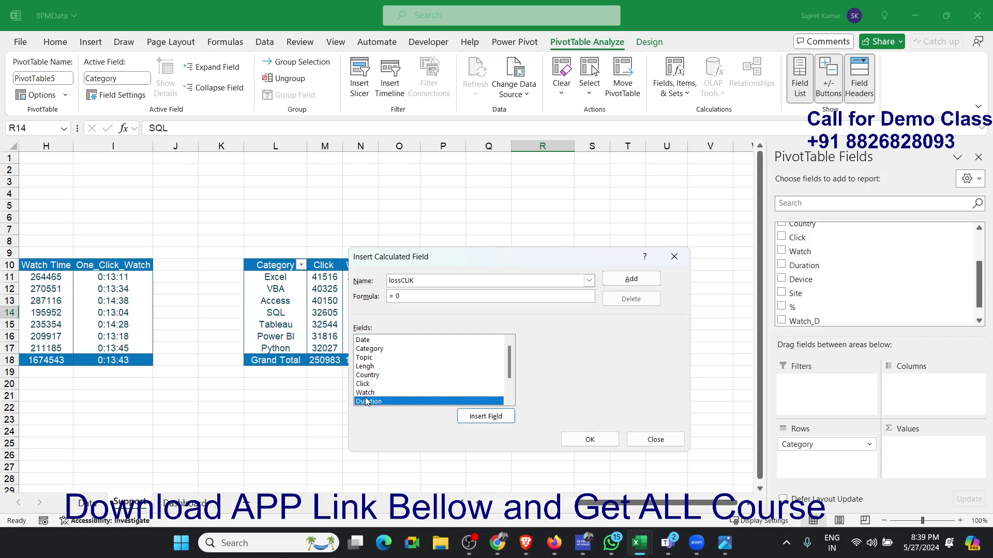
pyautogui.doubleClick(366, 393)
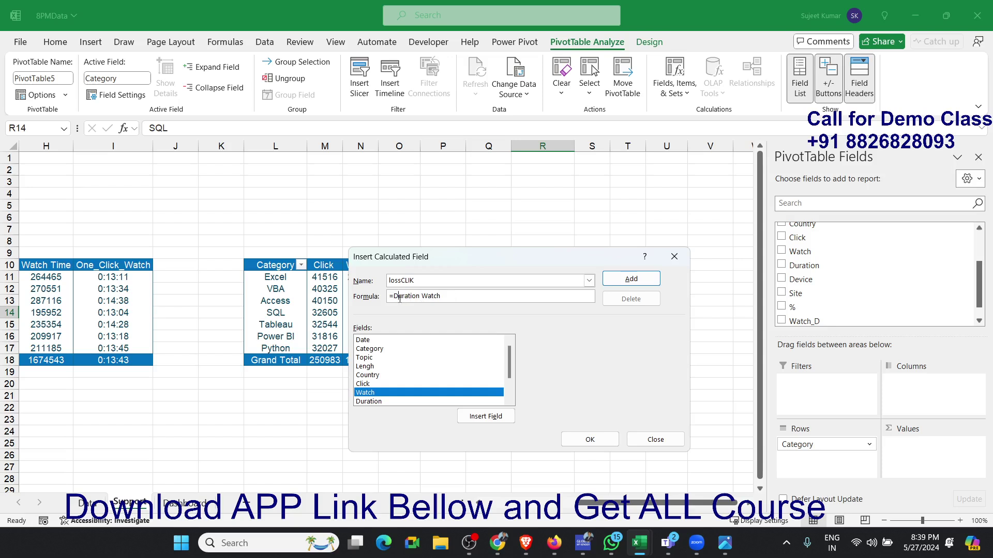
pyautogui.moveTo(394, 297); pyautogui.dragTo(470, 296)
pyautogui.press('BackSpace')
# - Complete the lossCLIK calculated field with the formula = Watch - Click and add it to the pivot table at R10
pyautogui.doubleClick(367, 394)
pyautogui.write('-')
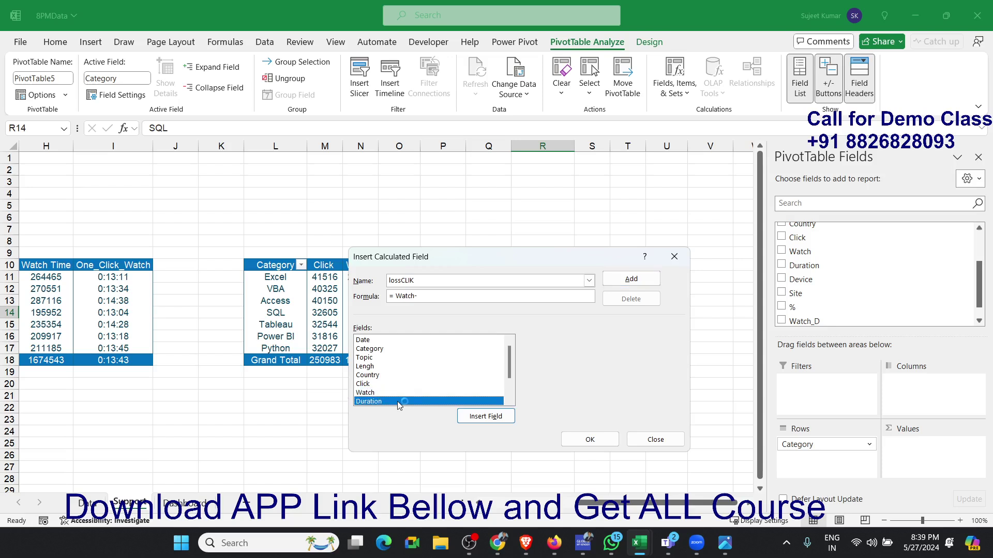
pyautogui.doubleClick(378, 376)
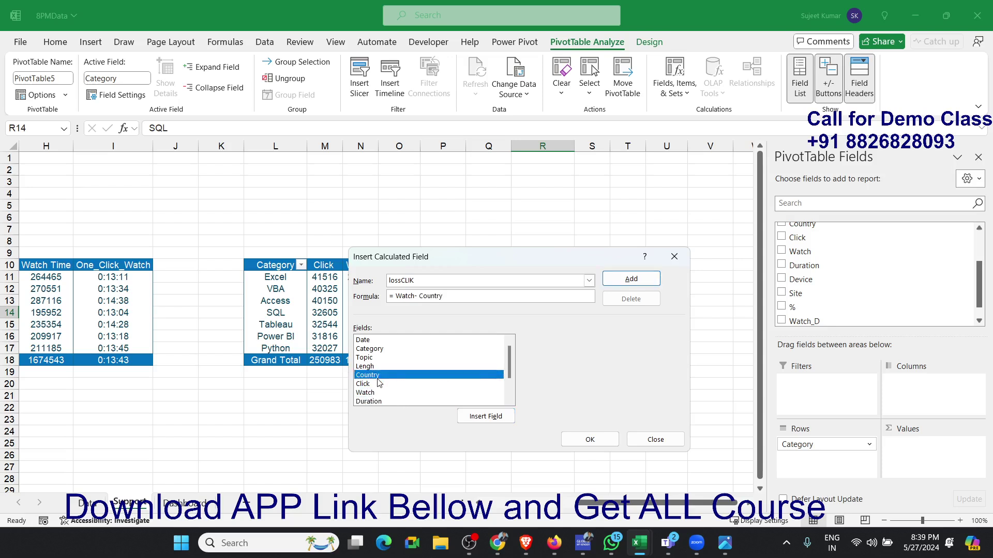
pyautogui.press('BackSpace')
pyautogui.press('BackSpace')
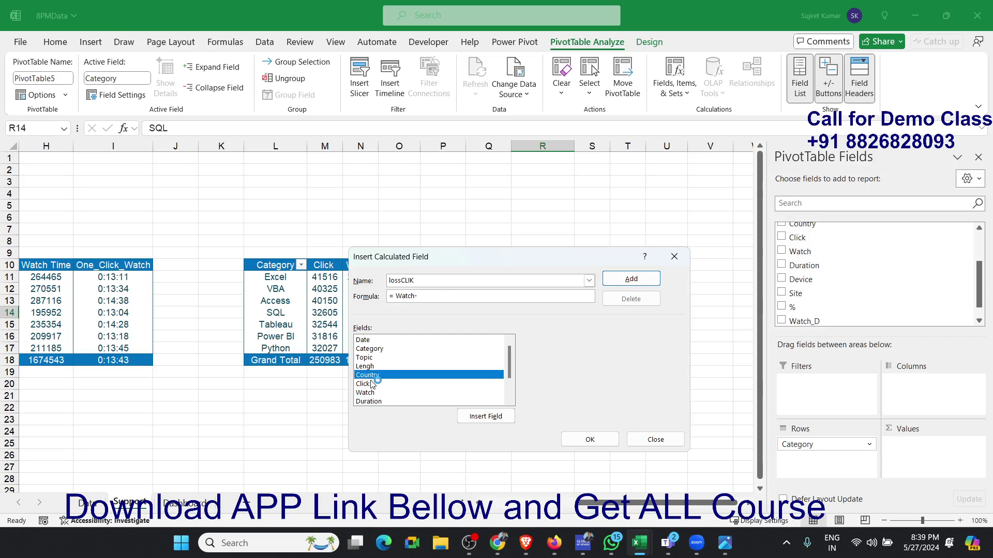
pyautogui.doubleClick(372, 384)
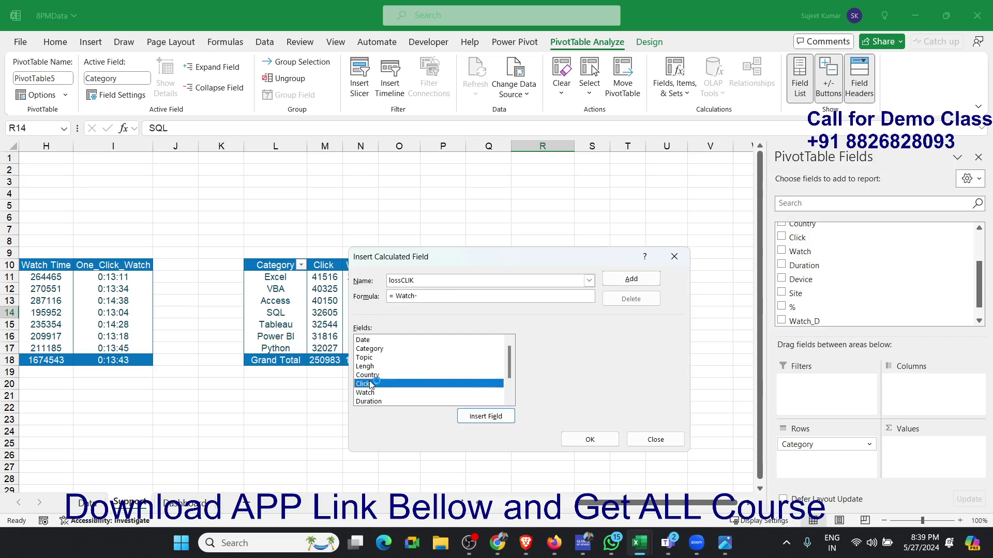
pyautogui.click(589, 439)
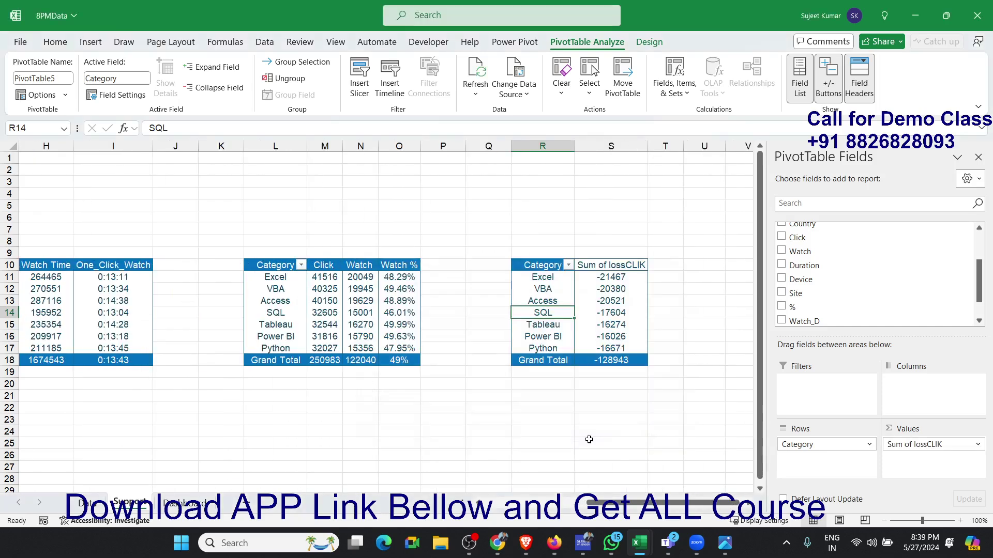
# - Apply the orange style from the second row of the Medium PivotTable styles to the pivot table at R10
pyautogui.click(619, 305)
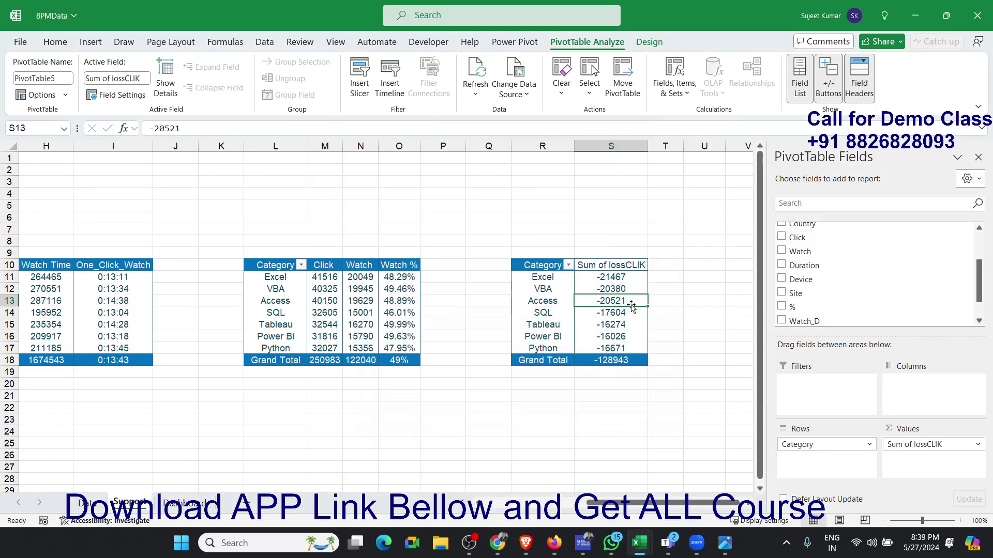
pyautogui.moveTo(551, 268); pyautogui.dragTo(595, 337)
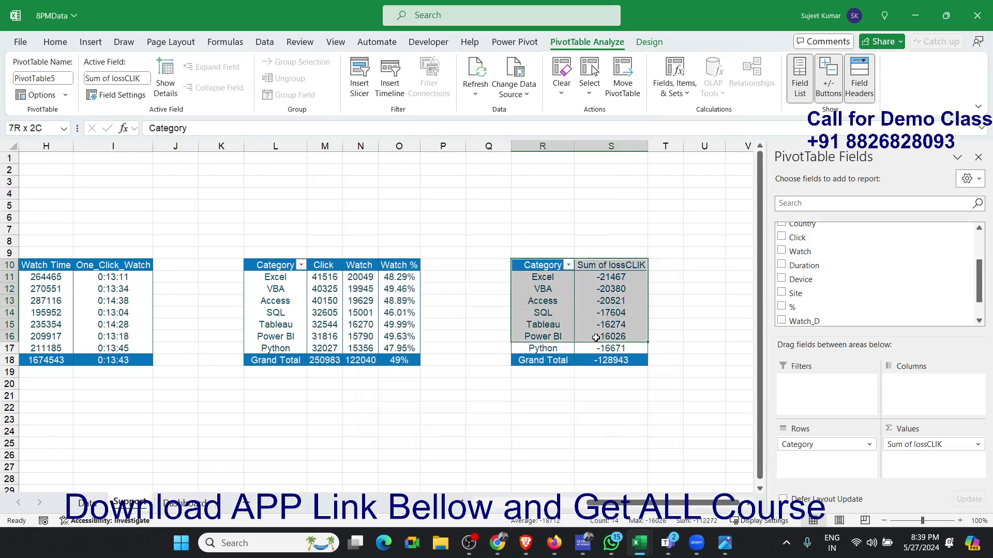
pyautogui.click(639, 43)
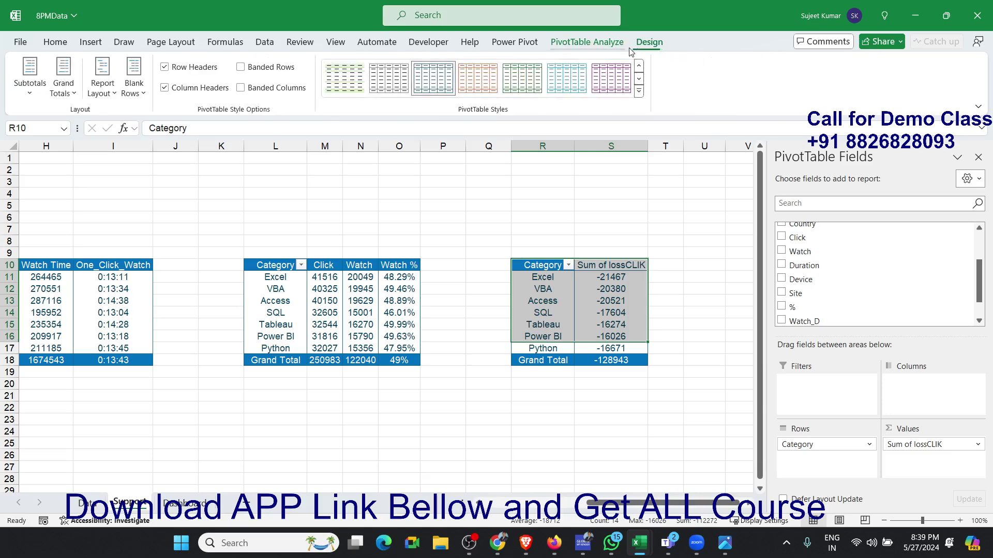
pyautogui.click(638, 91)
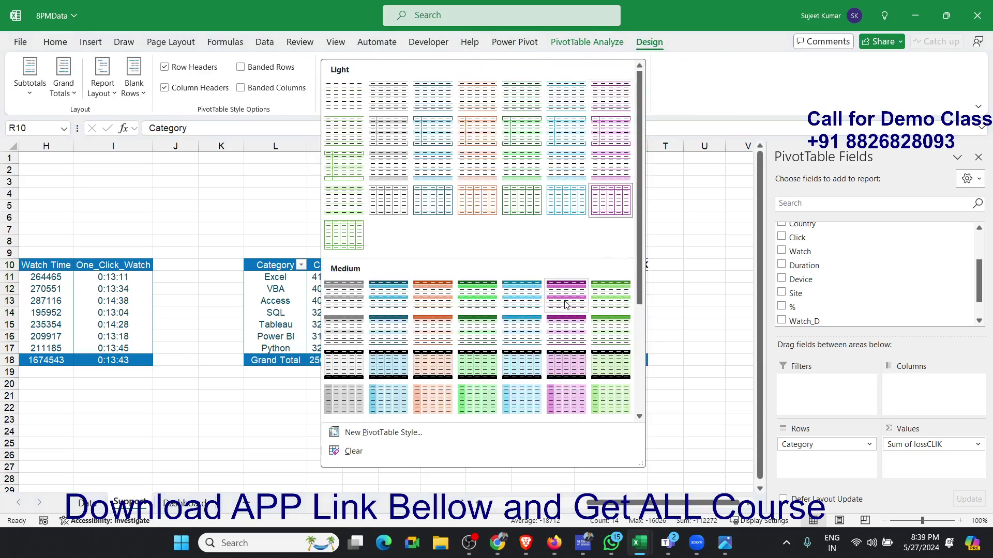
pyautogui.scroll(-3, 476, 331)
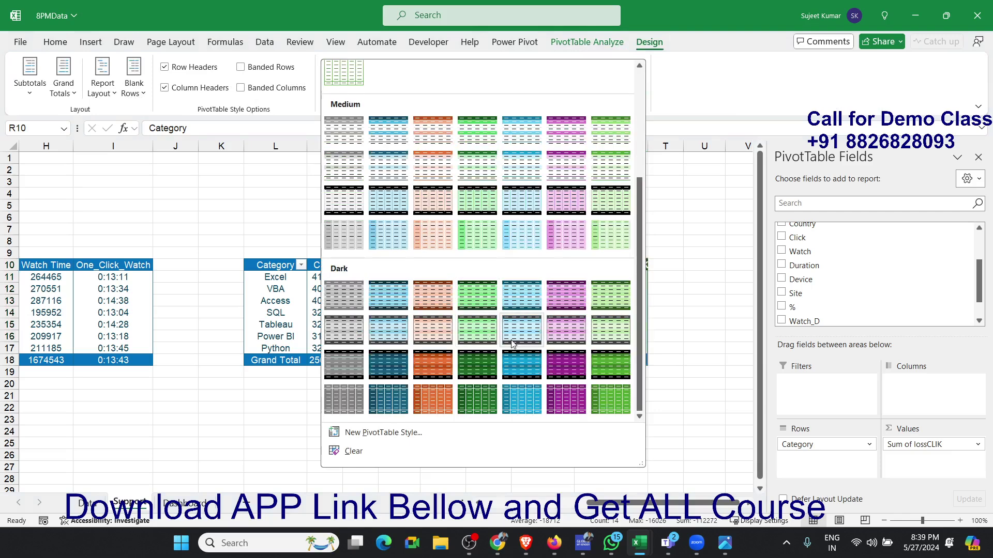
pyautogui.scroll(3, 476, 332)
pyautogui.click(443, 325)
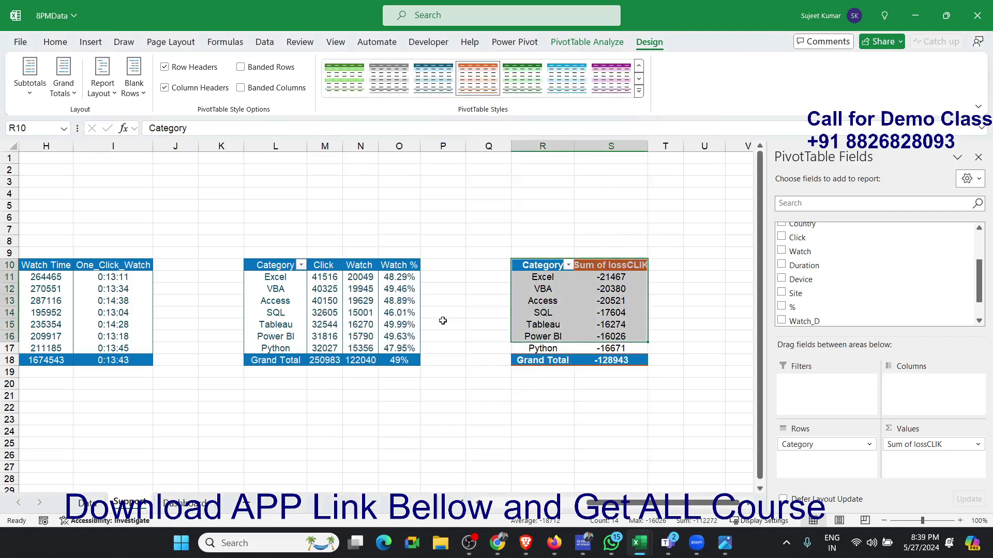
pyautogui.click(544, 304)
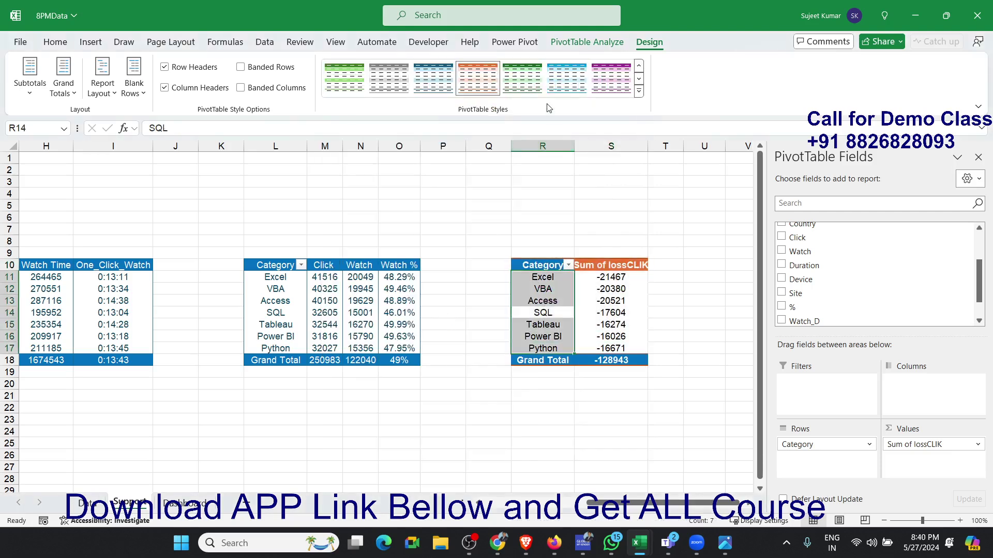
pyautogui.click(640, 91)
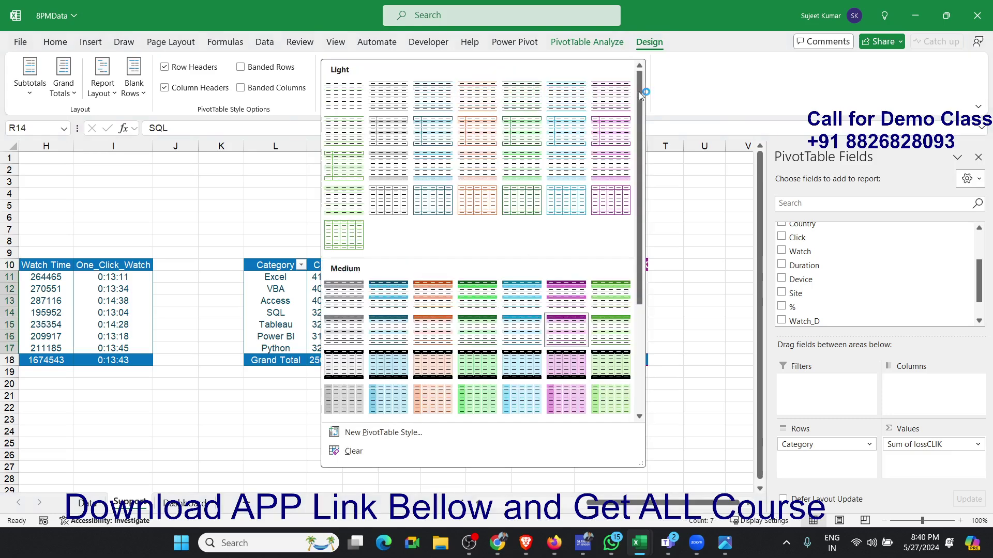
pyautogui.click(427, 321)
pyautogui.click(587, 342)
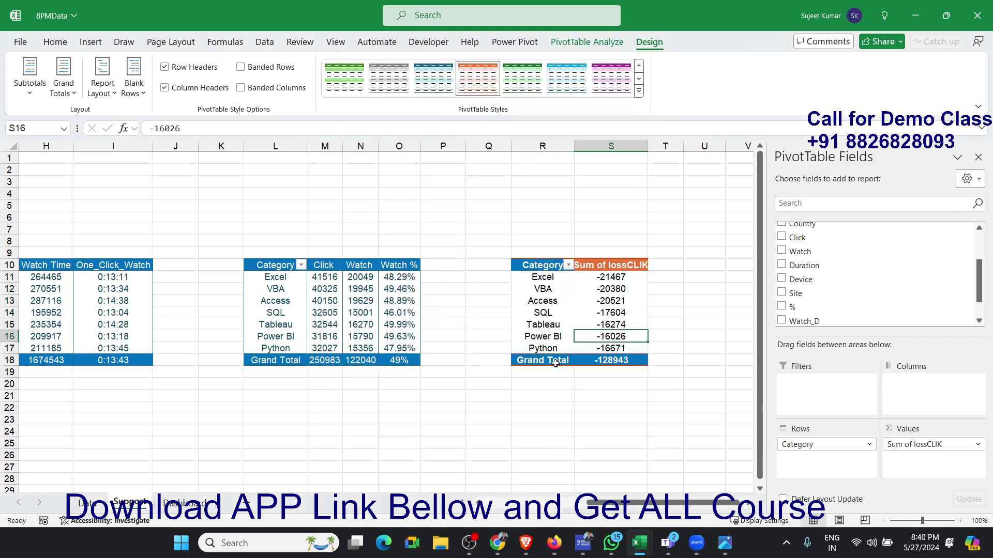
# - Rename the Sum of lossCLIK header in cell S10 to Loss_click
pyautogui.click(547, 265)
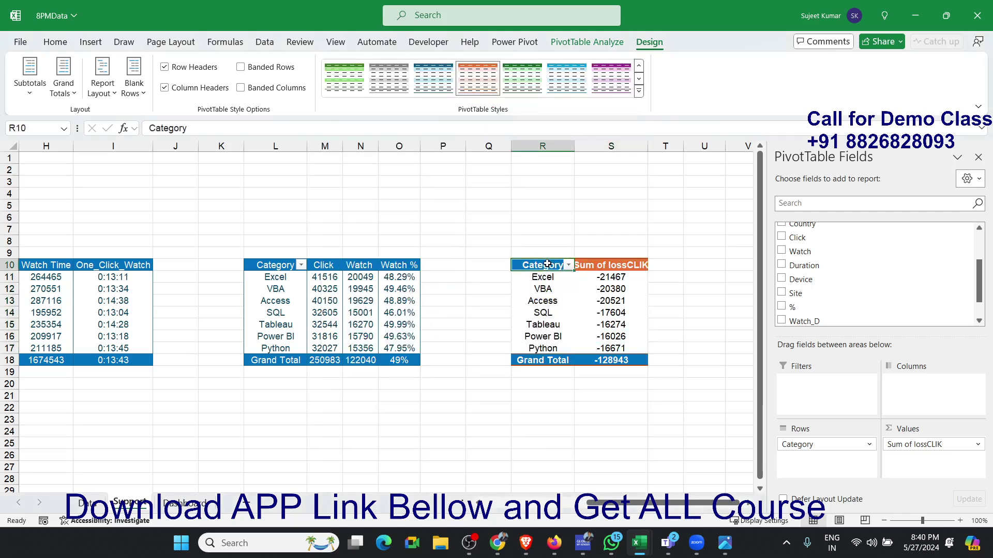
pyautogui.click(588, 314)
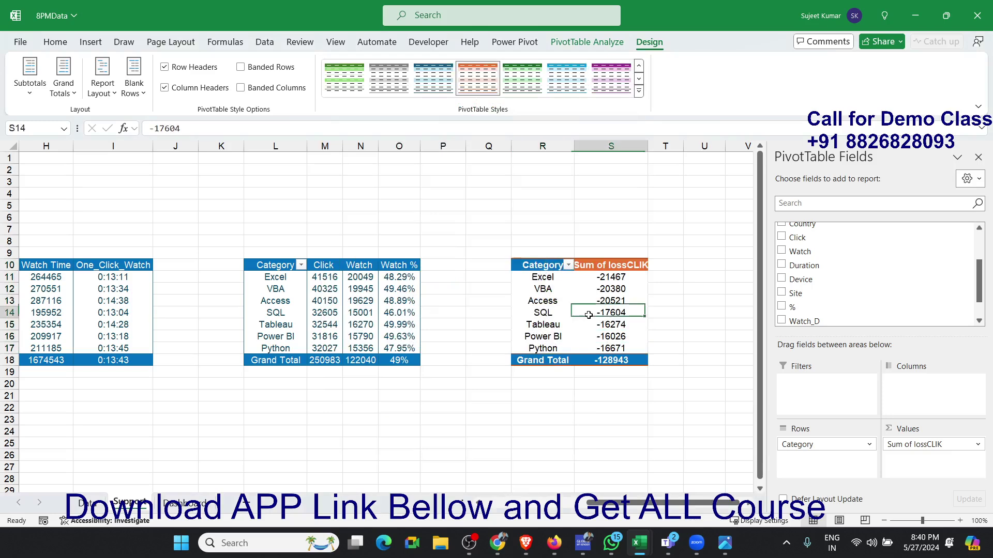
pyautogui.click(593, 268)
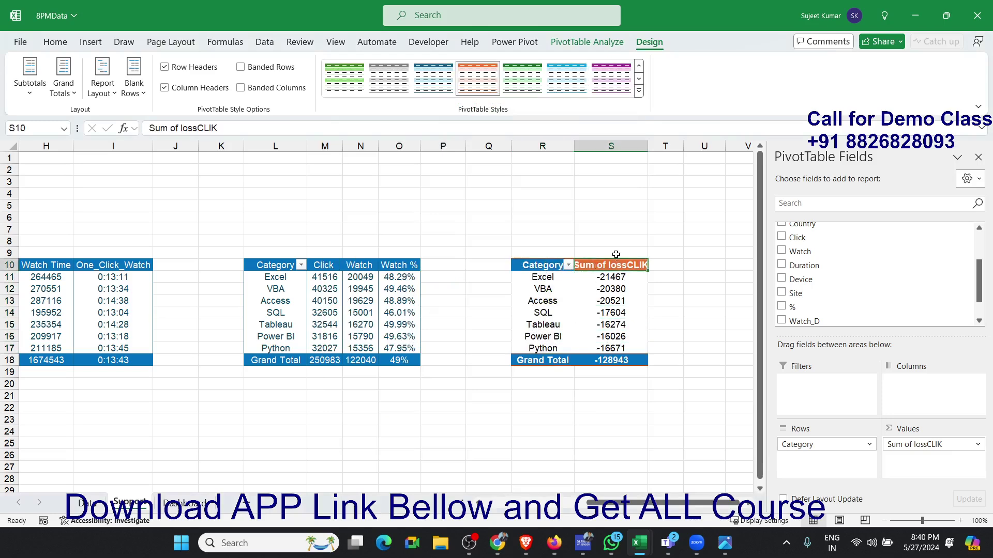
pyautogui.write('Loss_click')
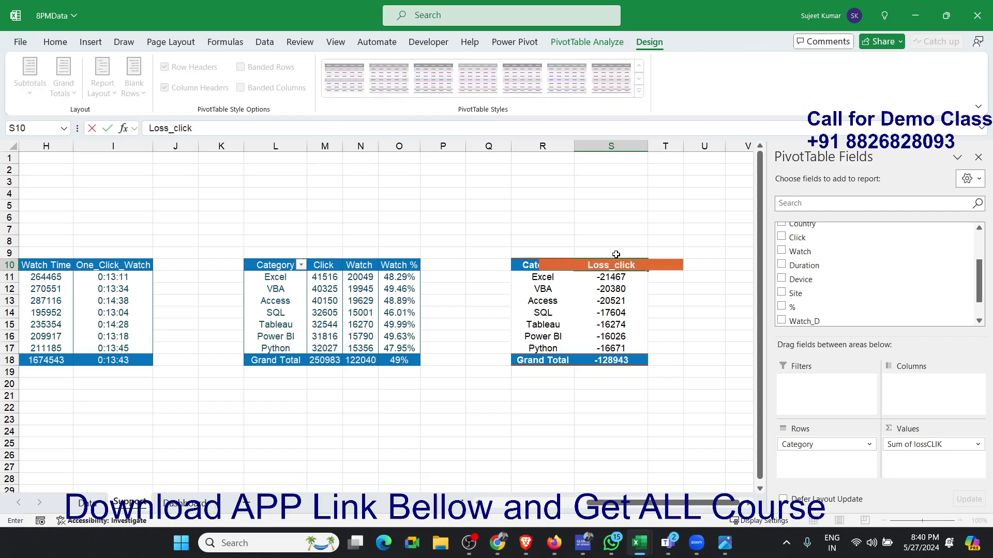
pyautogui.press('Return')
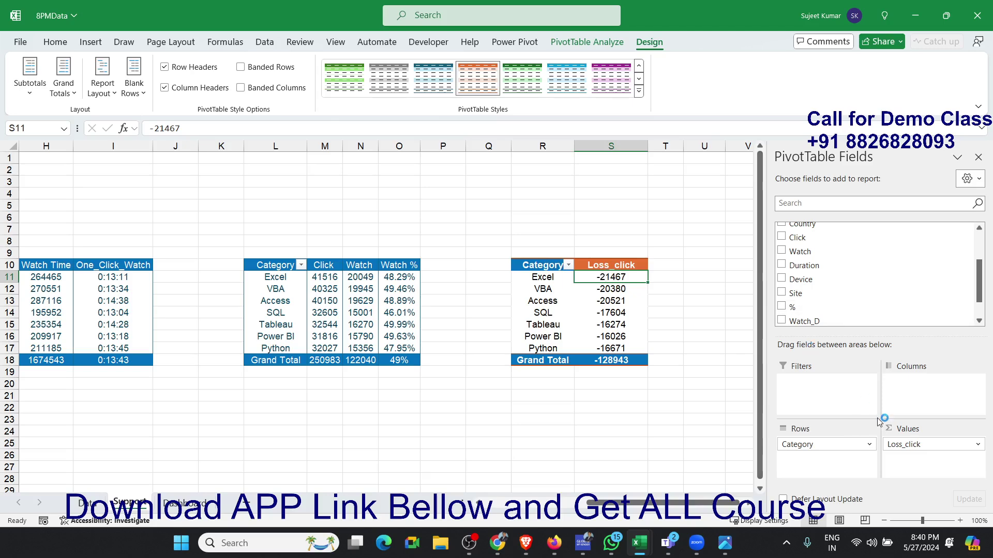
# - Add a calculated field named LOSS_W with the formula =lossCLIK*Watch_D to the pivot table at R10
pyautogui.click(603, 41)
pyautogui.click(679, 97)
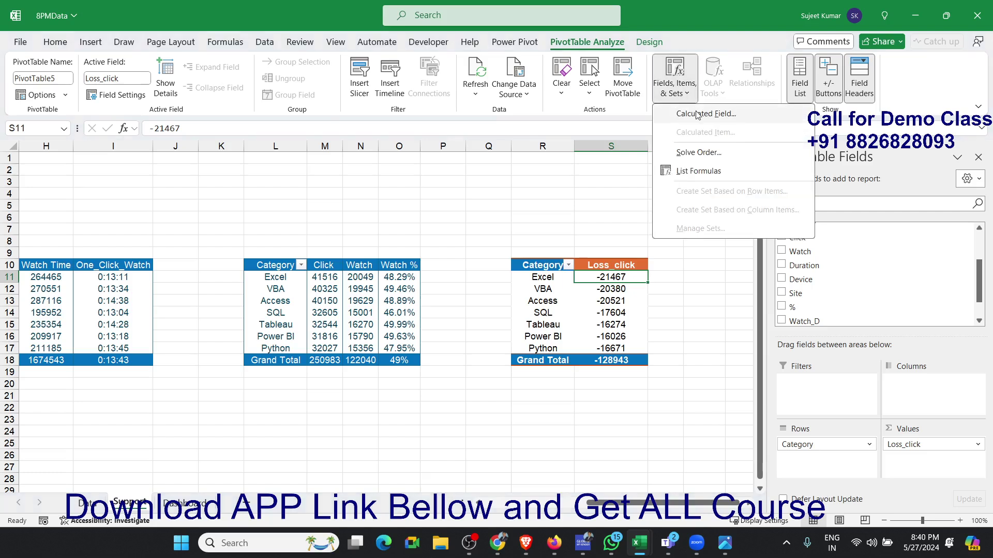
pyautogui.click(698, 116)
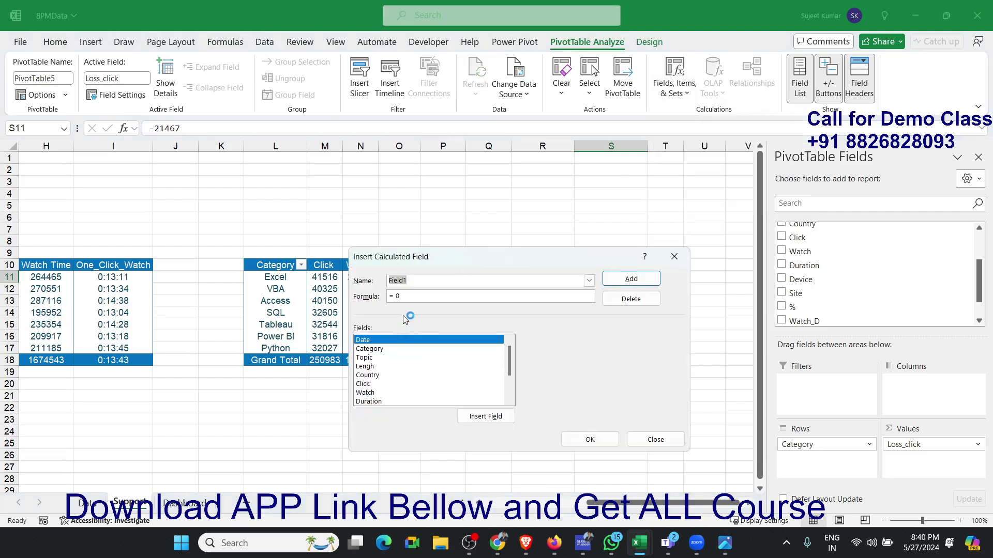
pyautogui.write('LOSS_W')
pyautogui.scroll(-2, 512, 378)
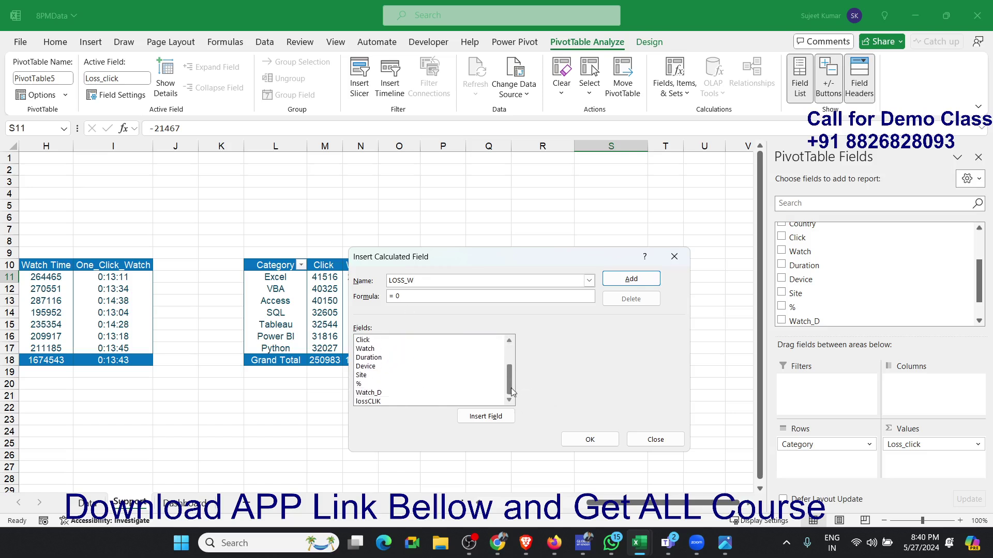
pyautogui.doubleClick(392, 401)
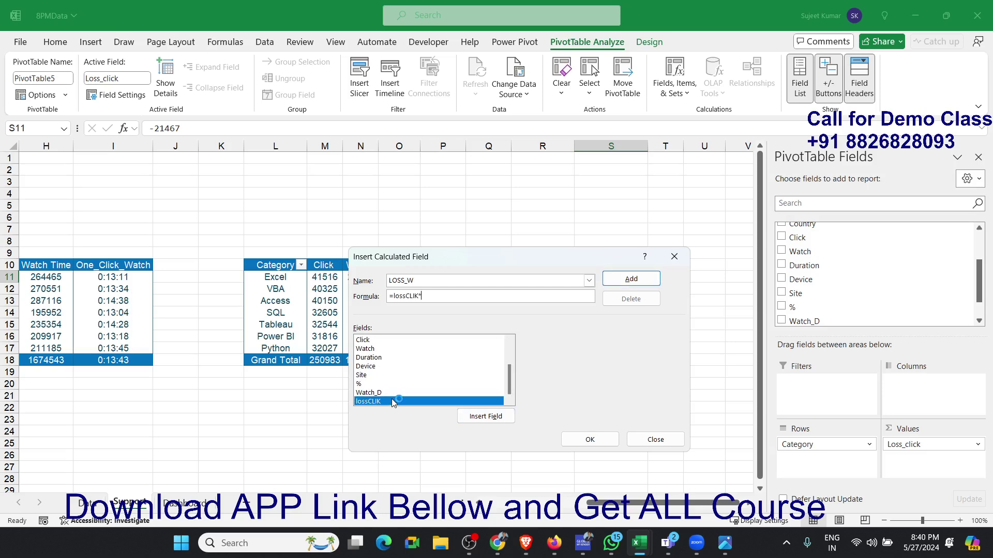
pyautogui.doubleClick(409, 393)
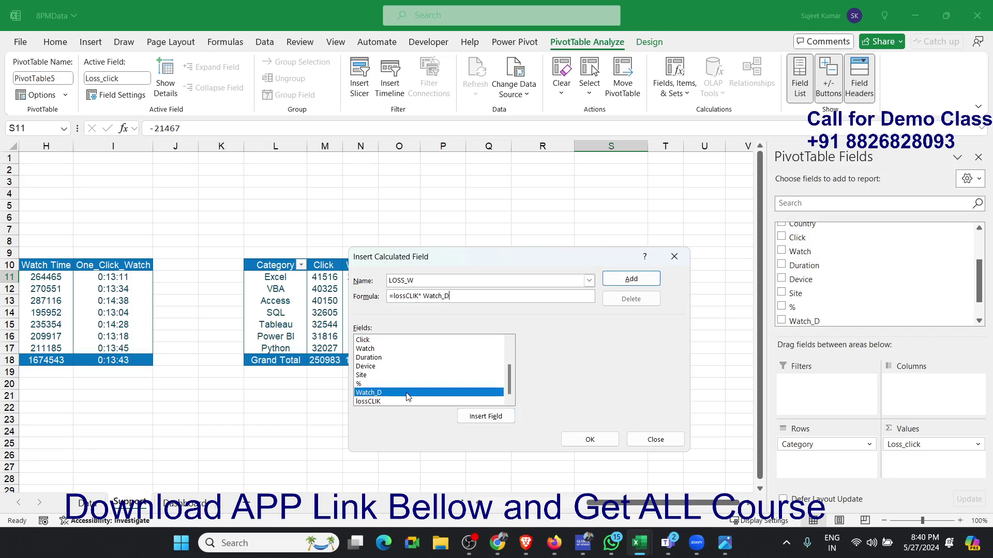
pyautogui.click(629, 279)
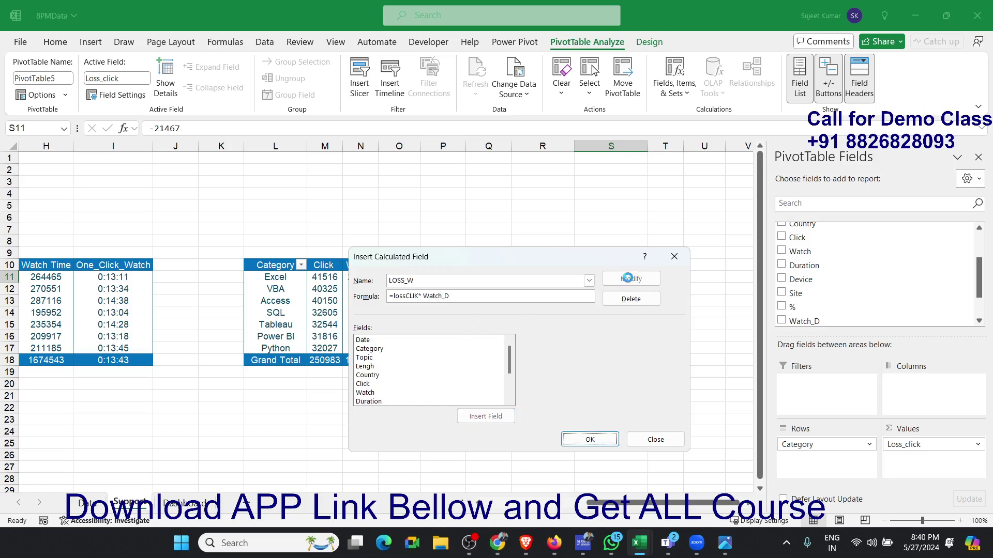
pyautogui.click(590, 439)
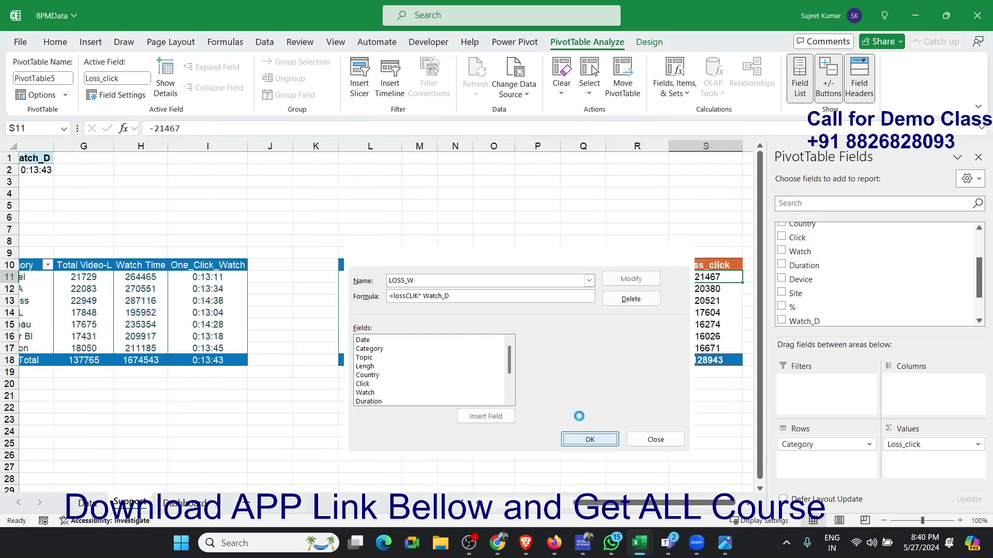
pyautogui.moveTo(666, 279); pyautogui.dragTo(668, 346)
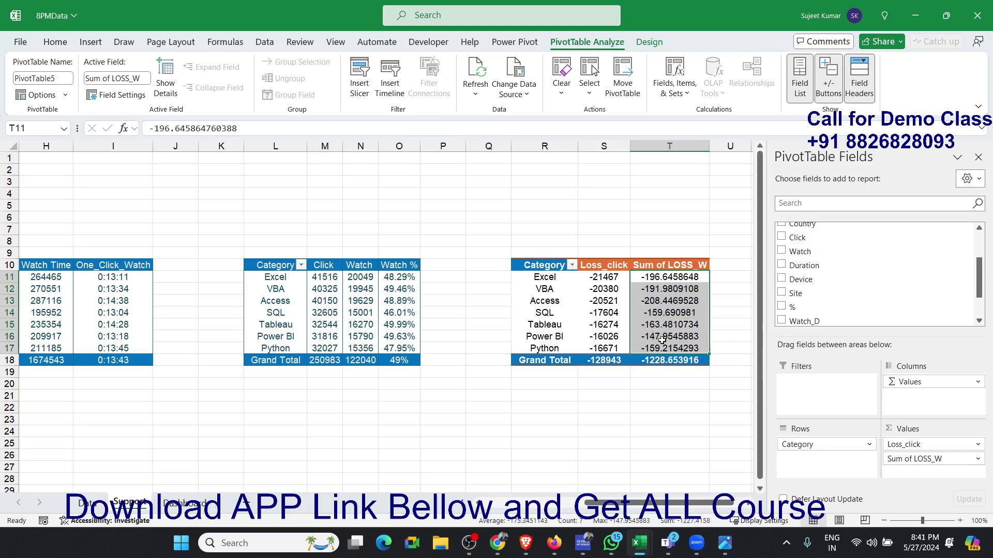
pyautogui.click(924, 459)
pyautogui.click(930, 444)
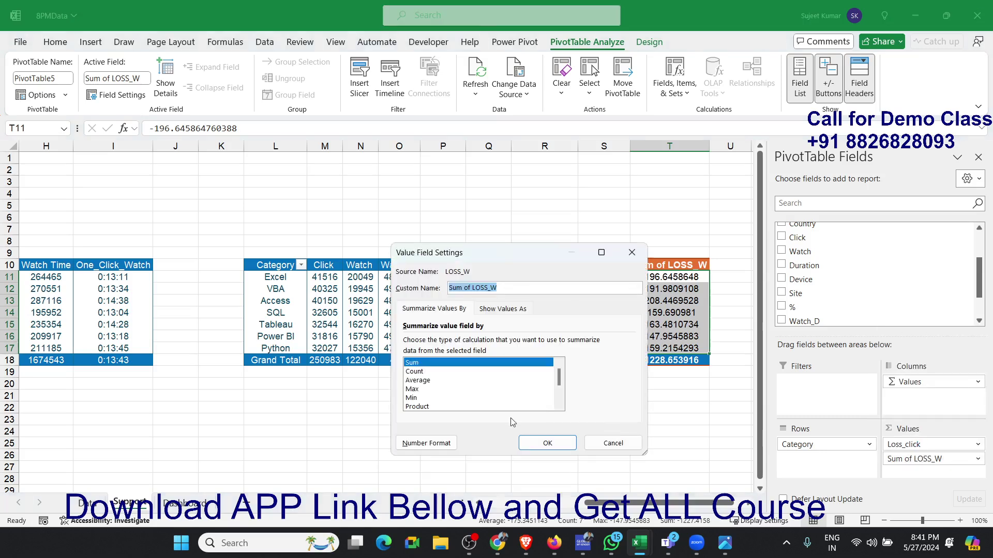
pyautogui.click(423, 408)
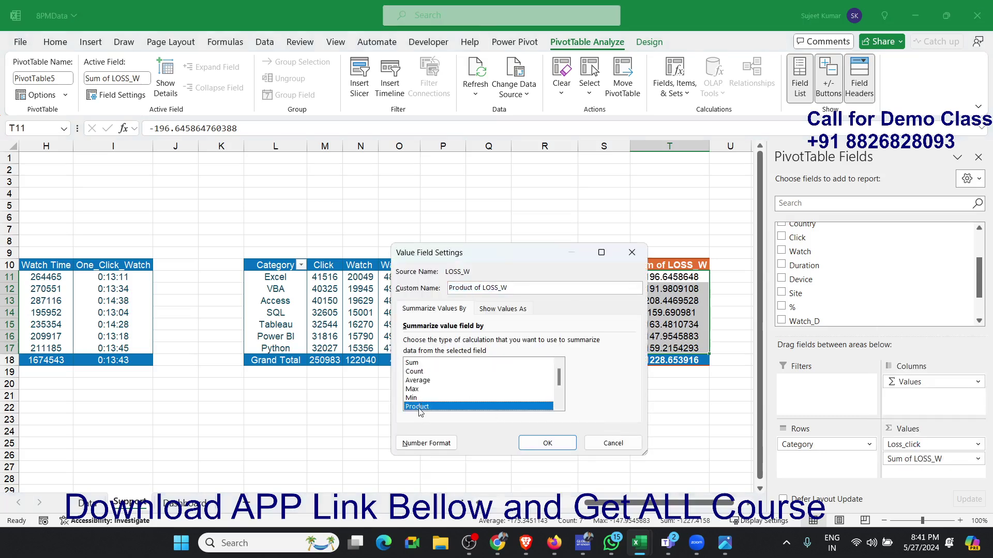
pyautogui.press('Escape')
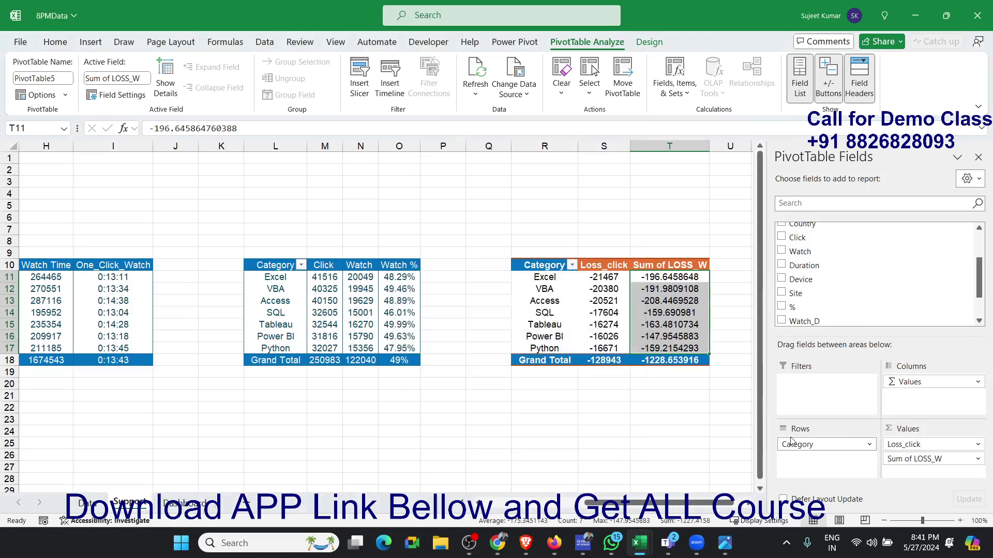
# - Set the number format of the Sum of LOSS_W value field to the custom code [m]
pyautogui.click(937, 459)
pyautogui.click(931, 444)
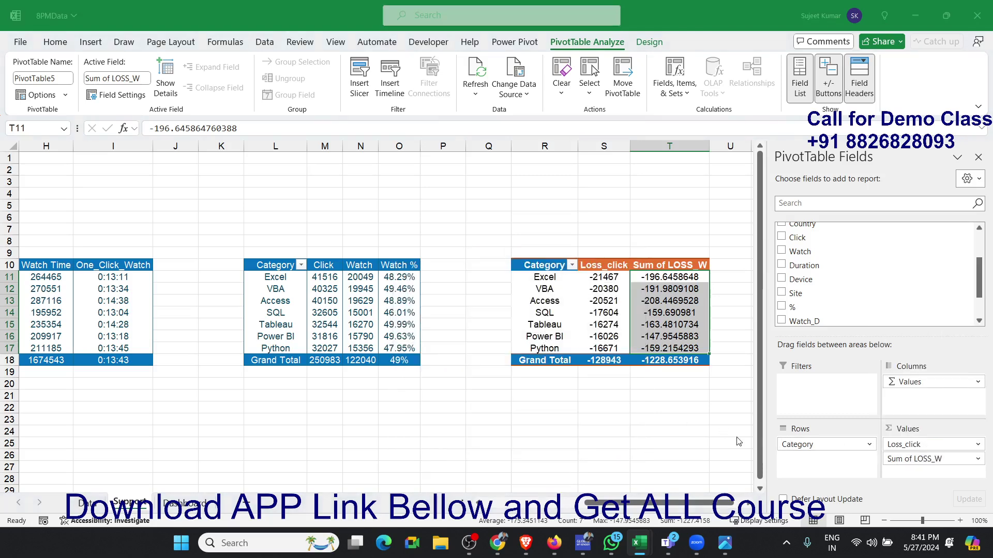
pyautogui.click(417, 444)
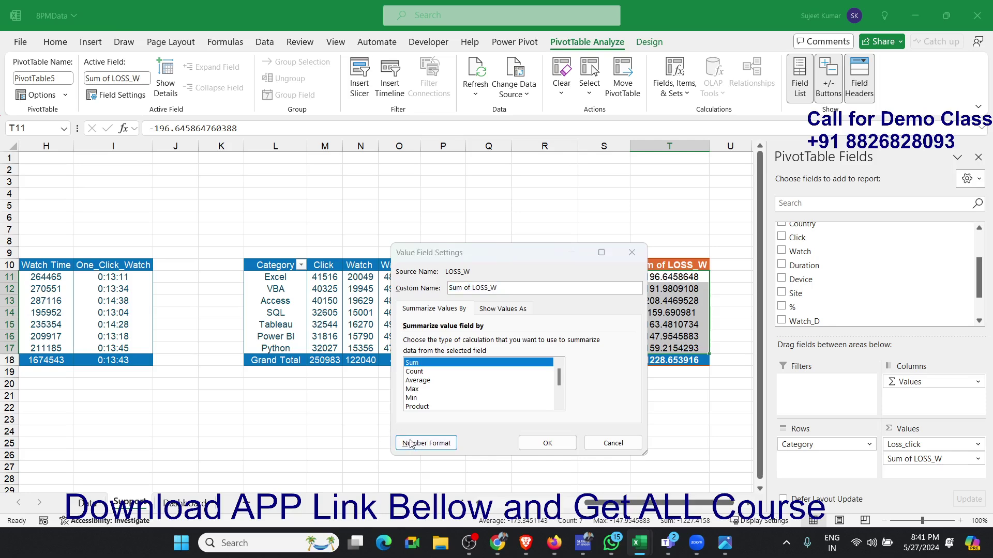
pyautogui.click(388, 346)
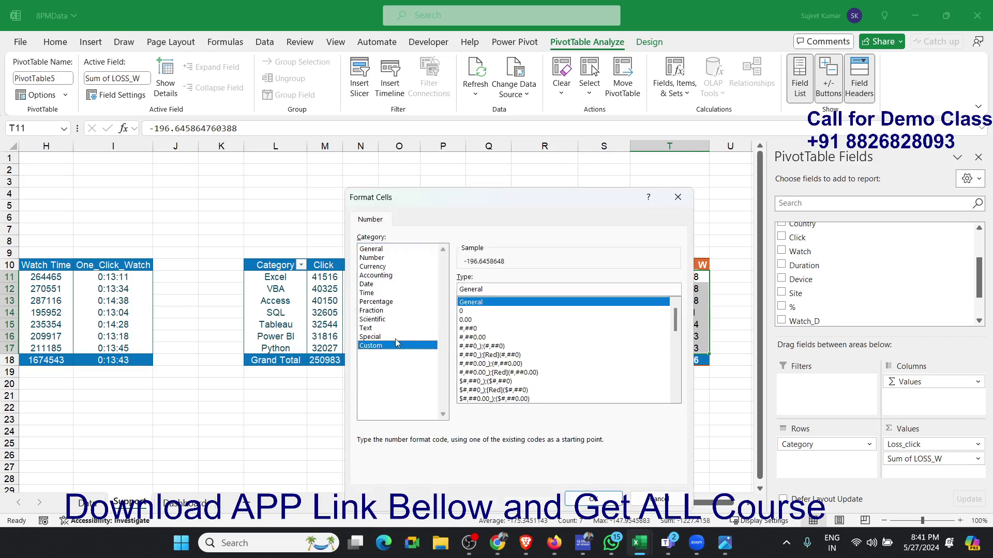
pyautogui.doubleClick(465, 290)
pyautogui.write('[')
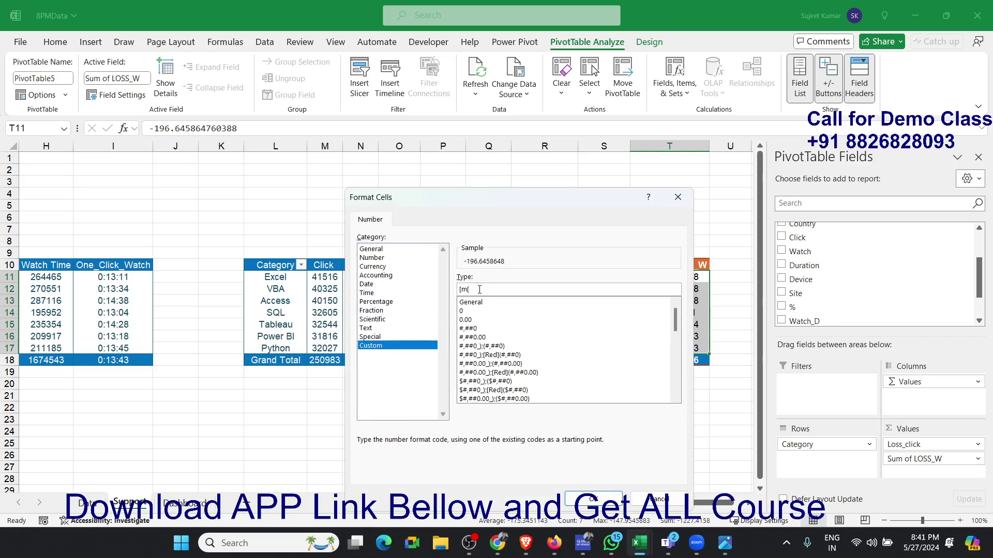
pyautogui.write('m]')
pyautogui.click(591, 499)
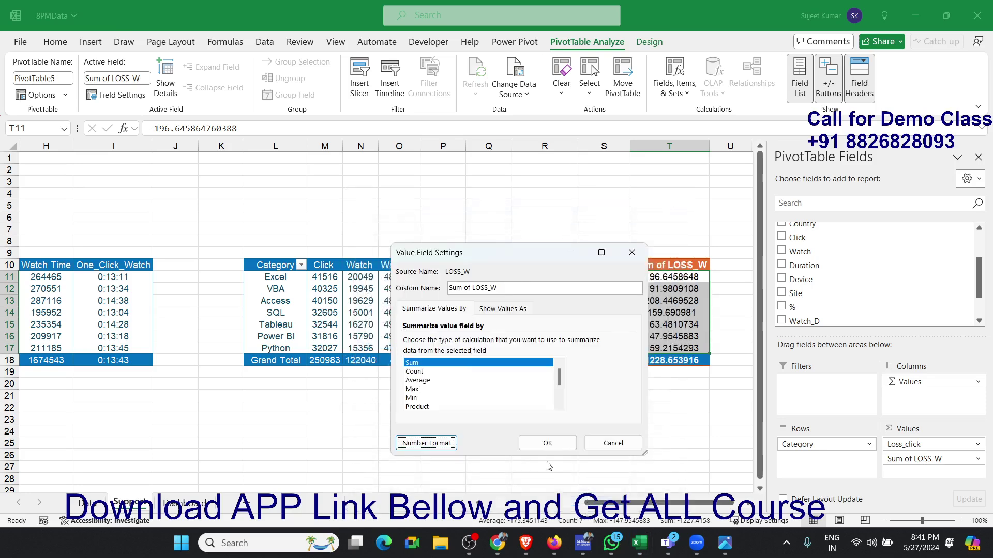
pyautogui.click(547, 443)
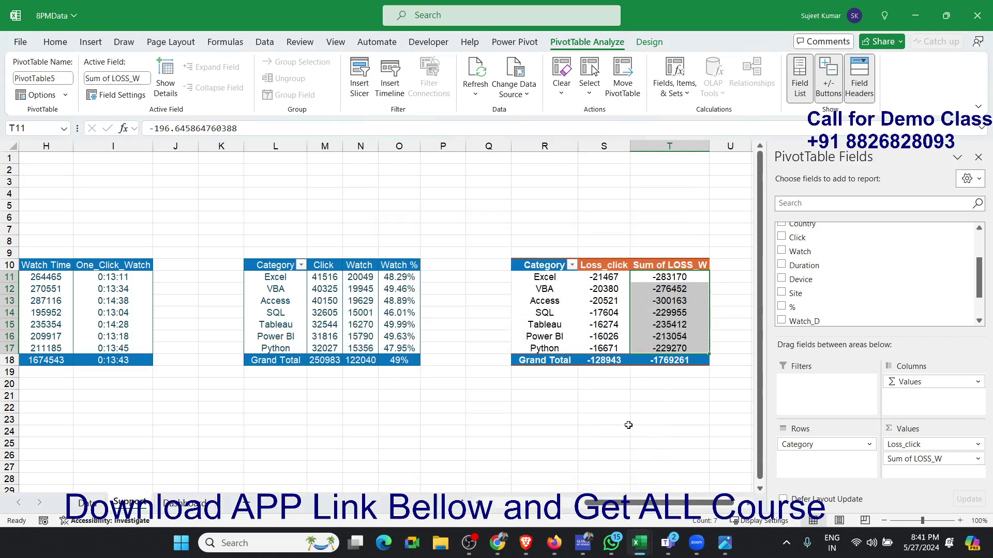
pyautogui.click(627, 423)
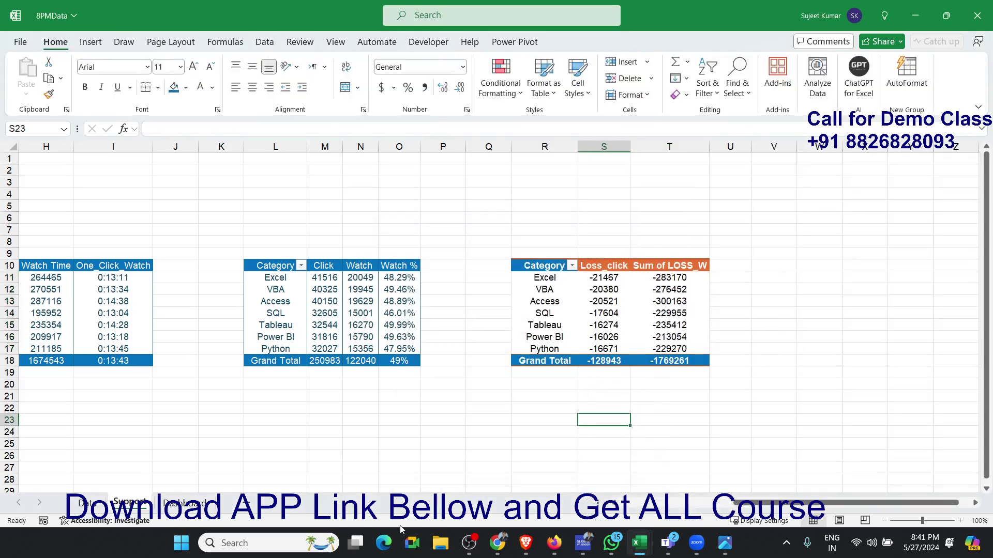
# - Compare the Loss Watch and Loss Watch Mt figures on the Dashboard sheet with the Sum of LOSS_W values on the Support sheet
pyautogui.click(206, 505)
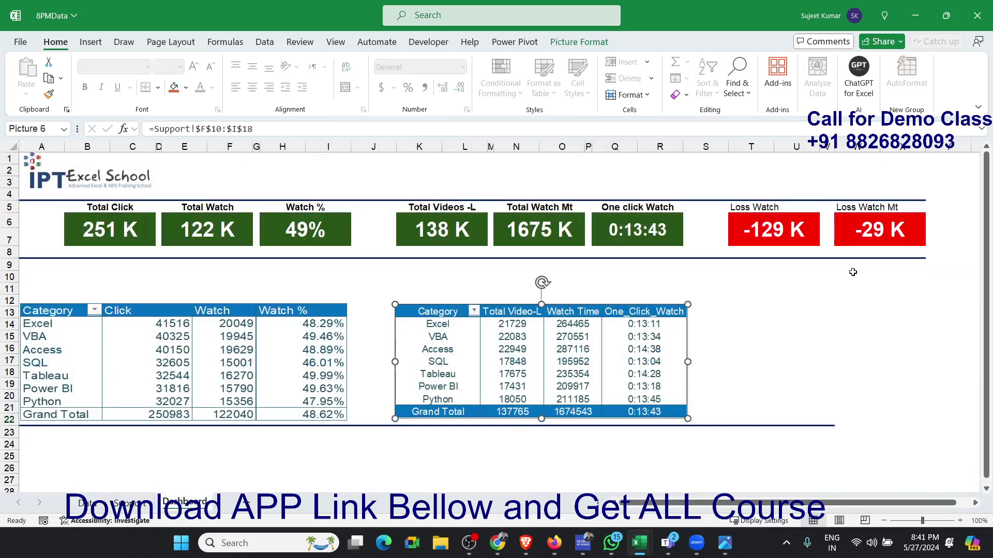
pyautogui.click(87, 504)
pyautogui.click(130, 503)
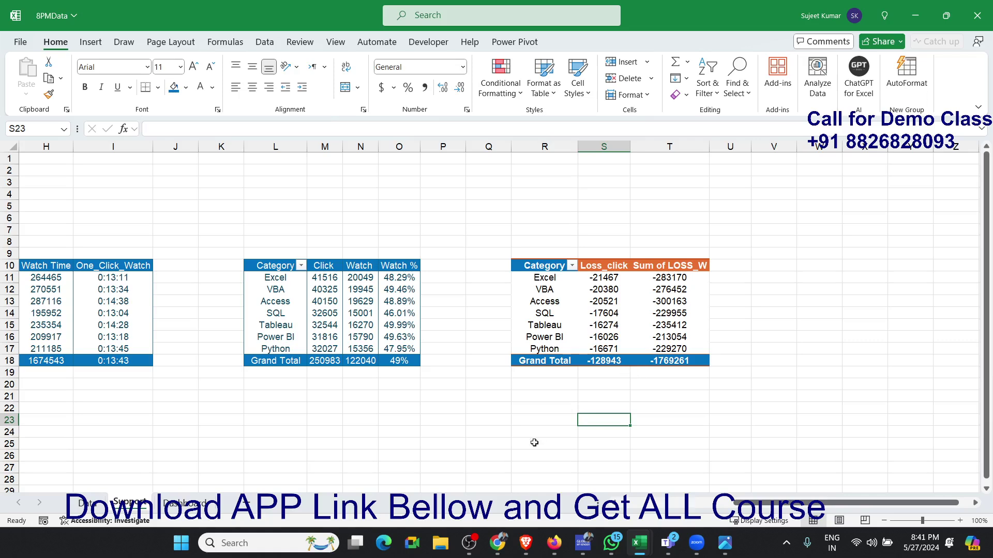
pyautogui.click(202, 504)
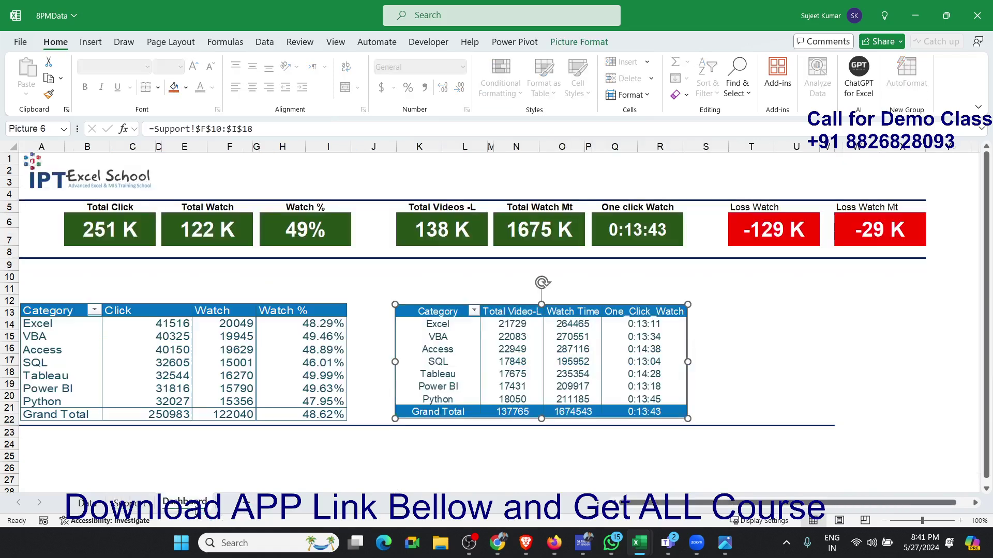
pyautogui.click(130, 505)
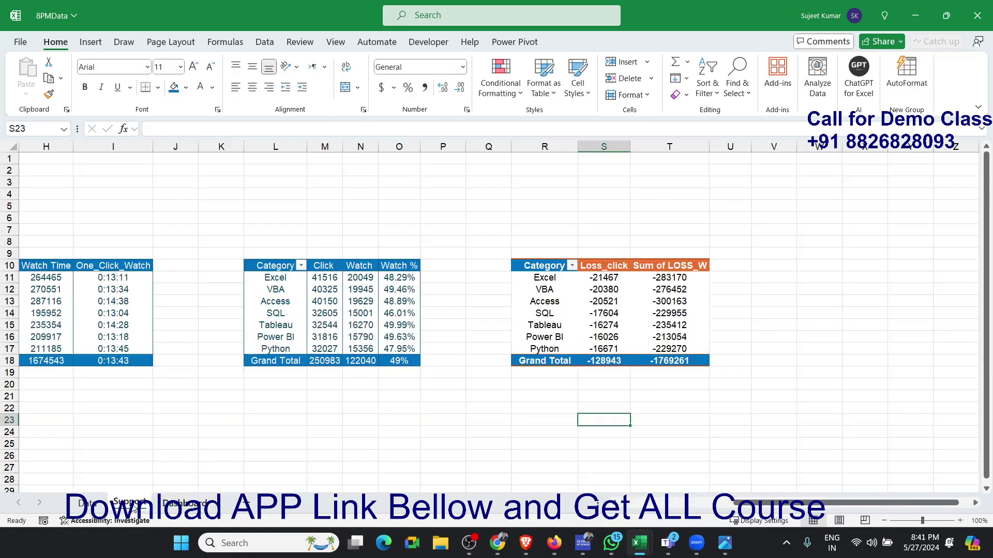
pyautogui.click(661, 362)
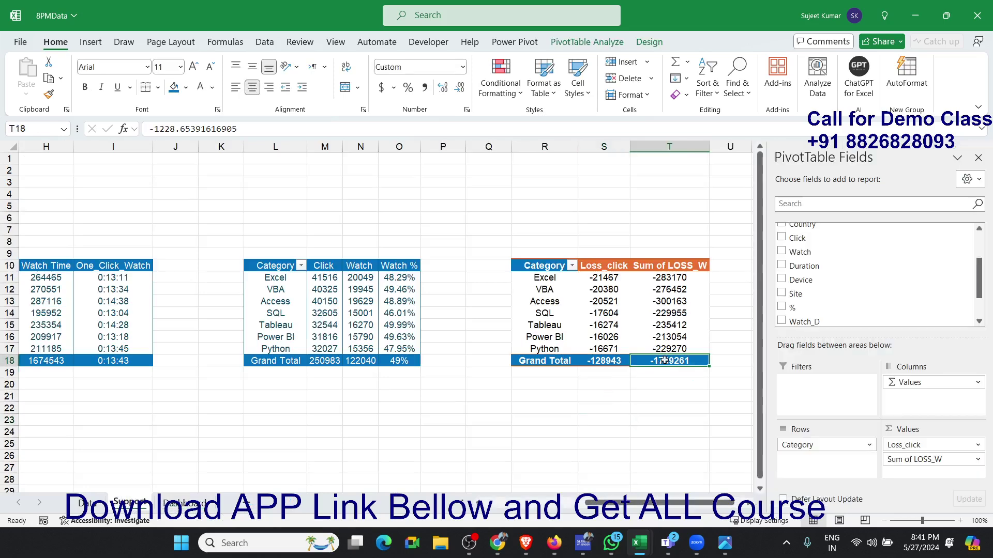
pyautogui.click(683, 278)
pyautogui.press('Down')
pyautogui.press('Down')
pyautogui.press('Down')
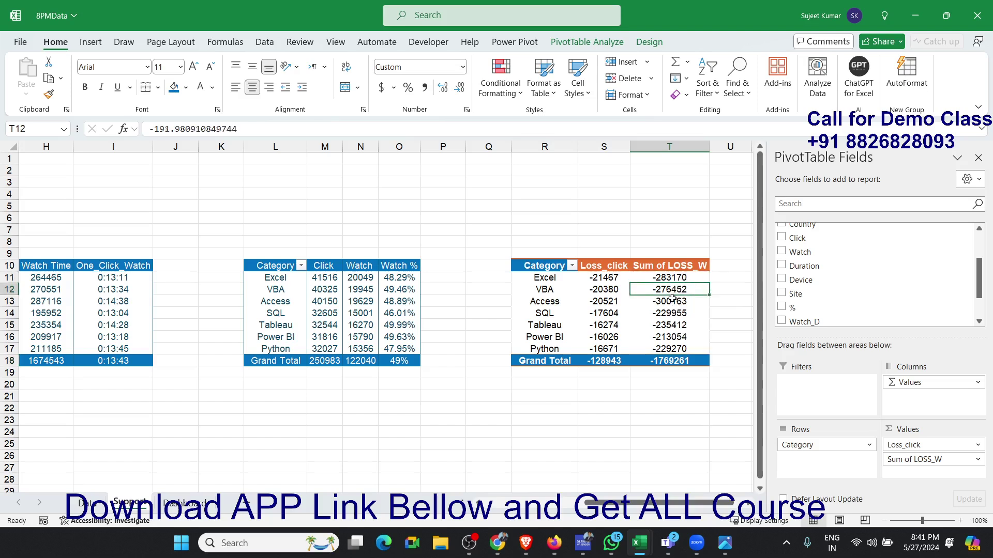
pyautogui.click(654, 333)
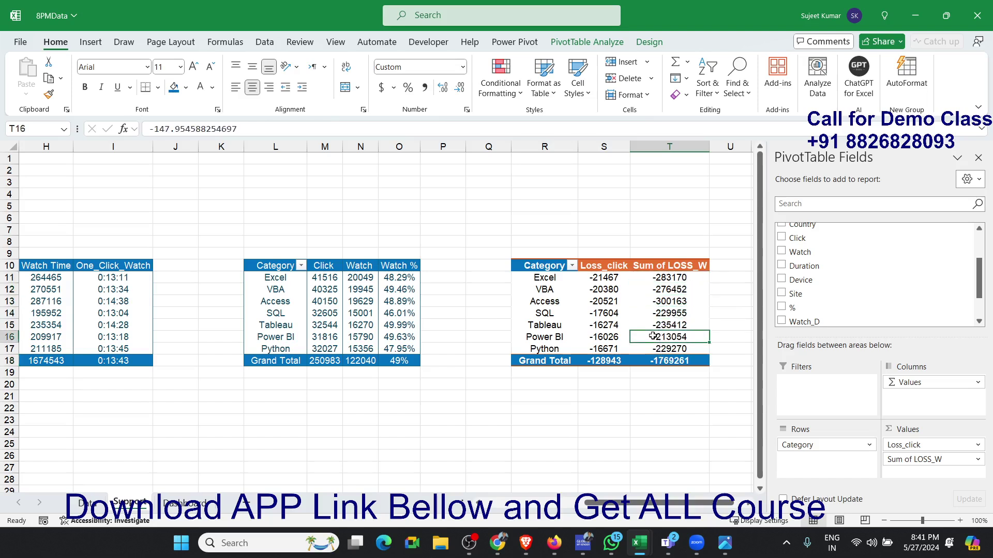
pyautogui.click(651, 358)
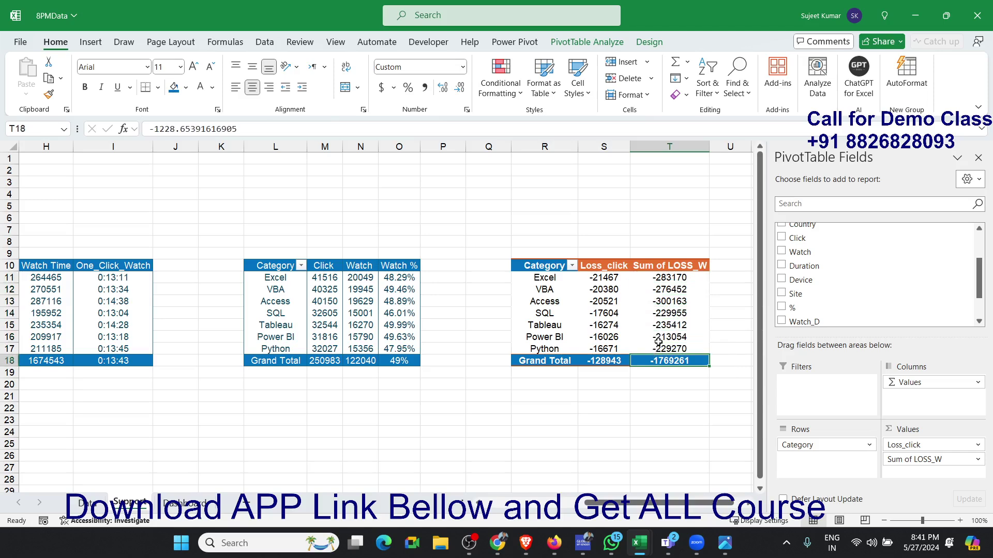
pyautogui.click(658, 338)
pyautogui.click(666, 326)
pyautogui.click(669, 313)
pyautogui.click(669, 290)
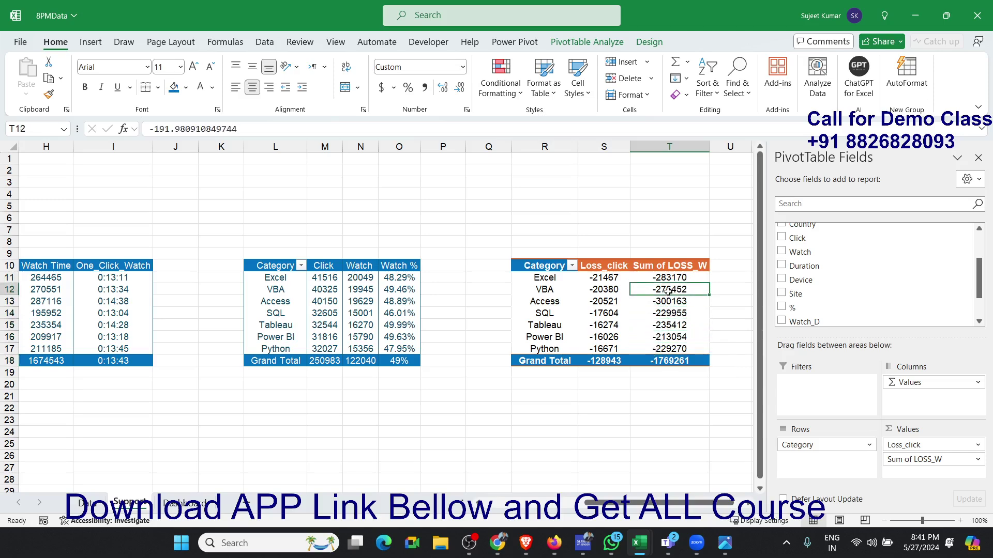
pyautogui.click(669, 279)
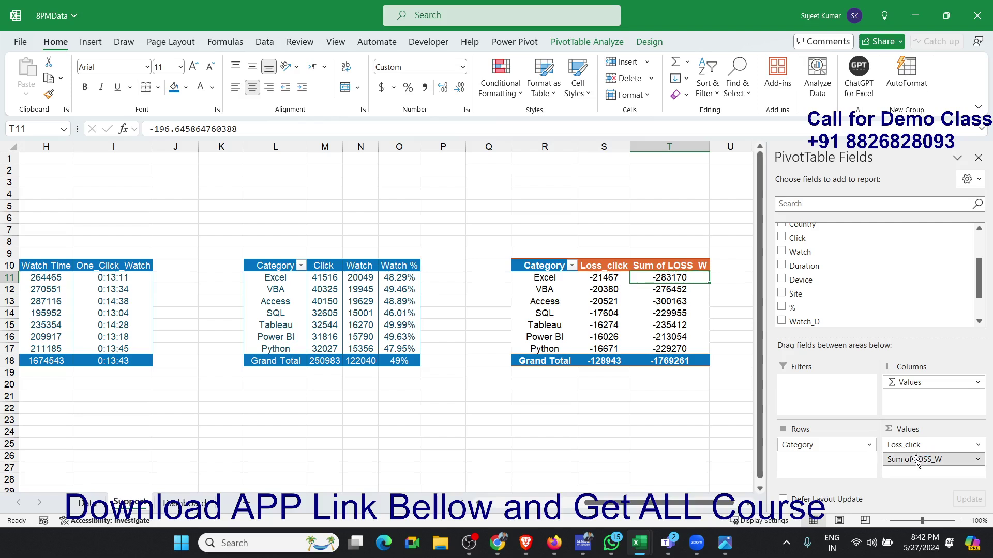
# - Remove Sum of LOSS_W from the pivot table at R10 and enter the header Loss_Mt in cell T10
pyautogui.moveTo(916, 460); pyautogui.dragTo(688, 221)
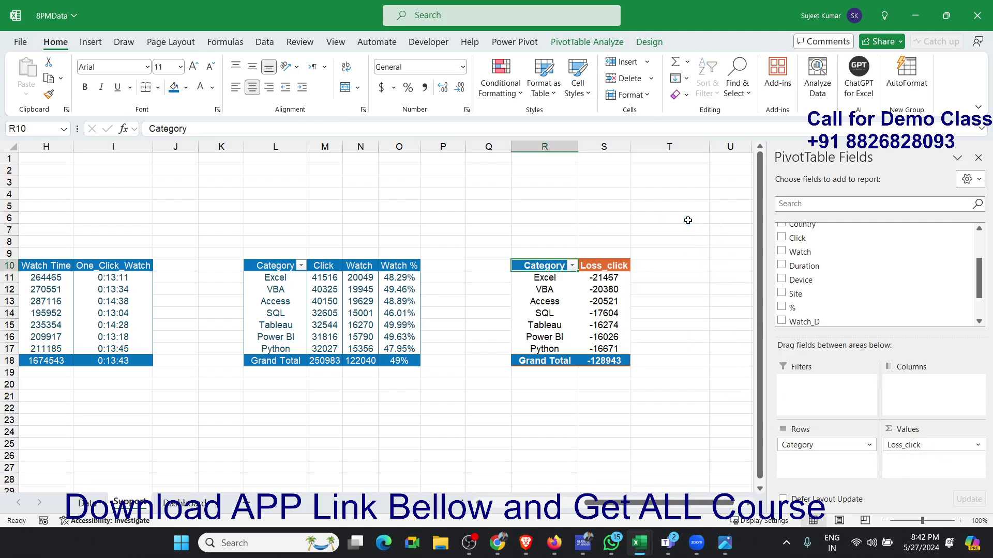
pyautogui.click(653, 267)
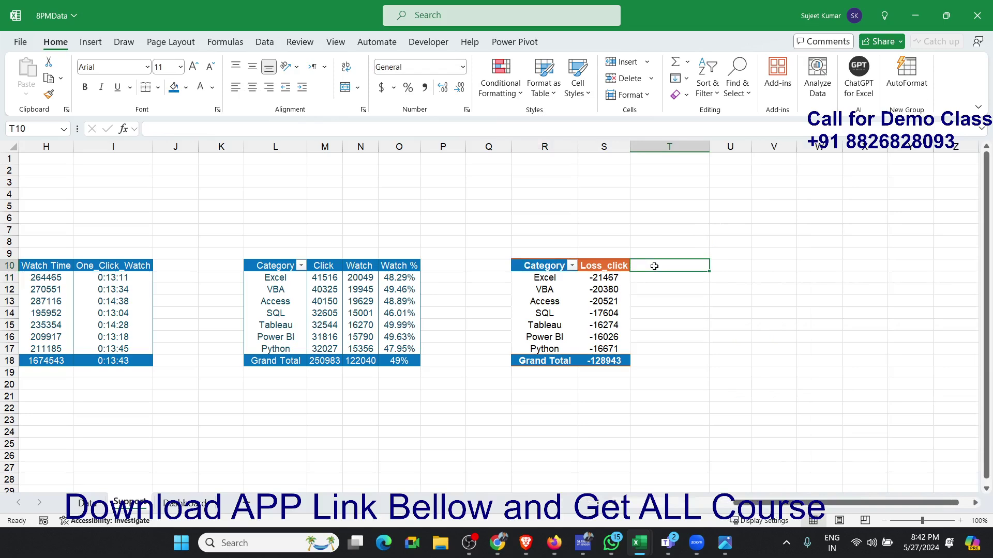
pyautogui.write('LOs')
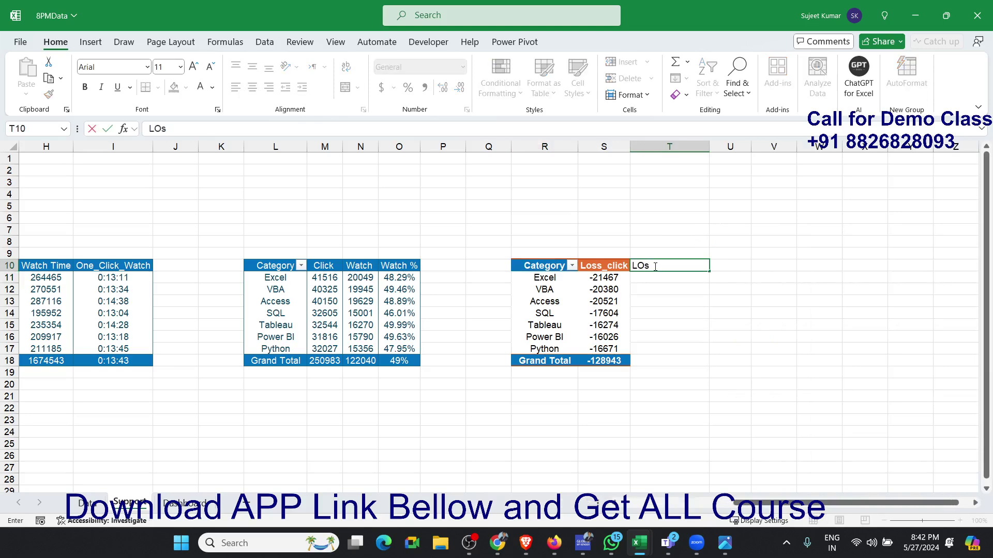
pyautogui.press('BackSpace')
pyautogui.press('BackSpace')
pyautogui.write('Loss_M')
pyautogui.press('Return')
# - Enter a formula in T11 that multiplies Excel's Loss_click value in S11 by the Sum of Watch_D value in F2
pyautogui.write('=')
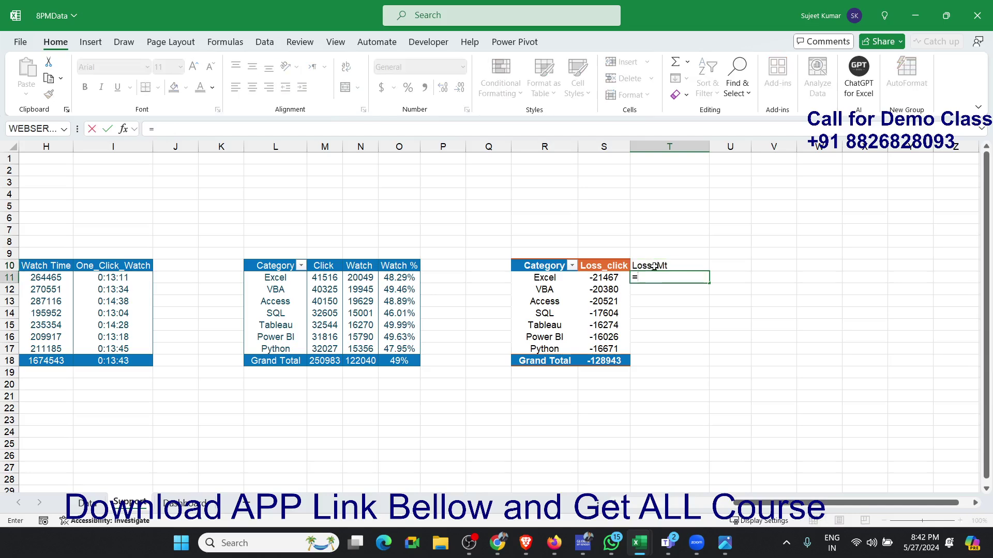
pyautogui.press('Left')
pyautogui.write('*')
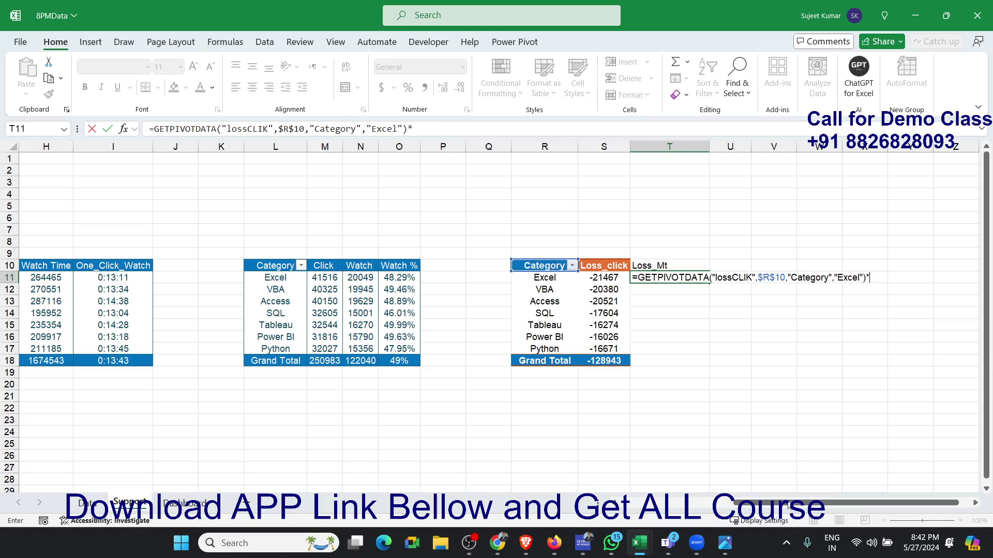
pyautogui.moveTo(804, 504); pyautogui.dragTo(647, 511)
pyautogui.click(413, 169)
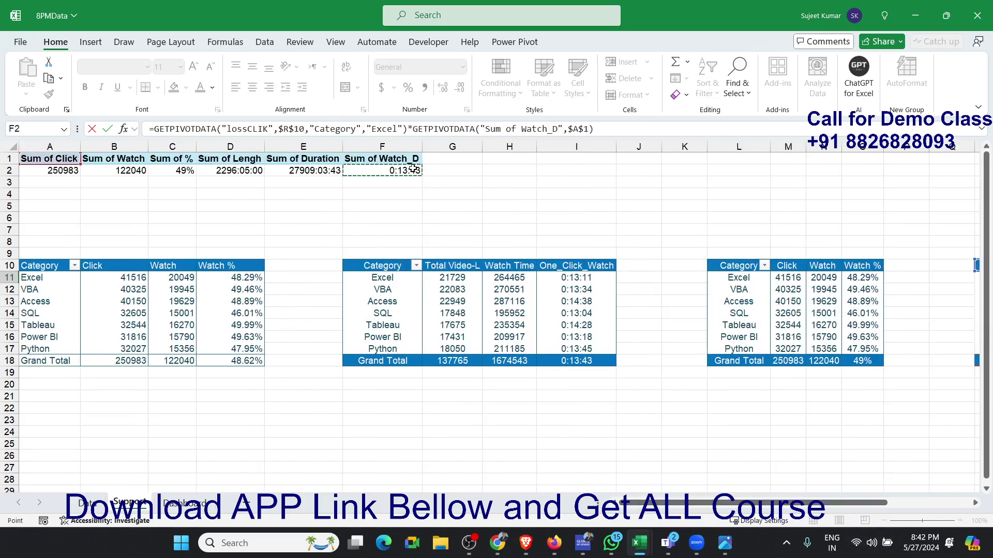
pyautogui.press('Return')
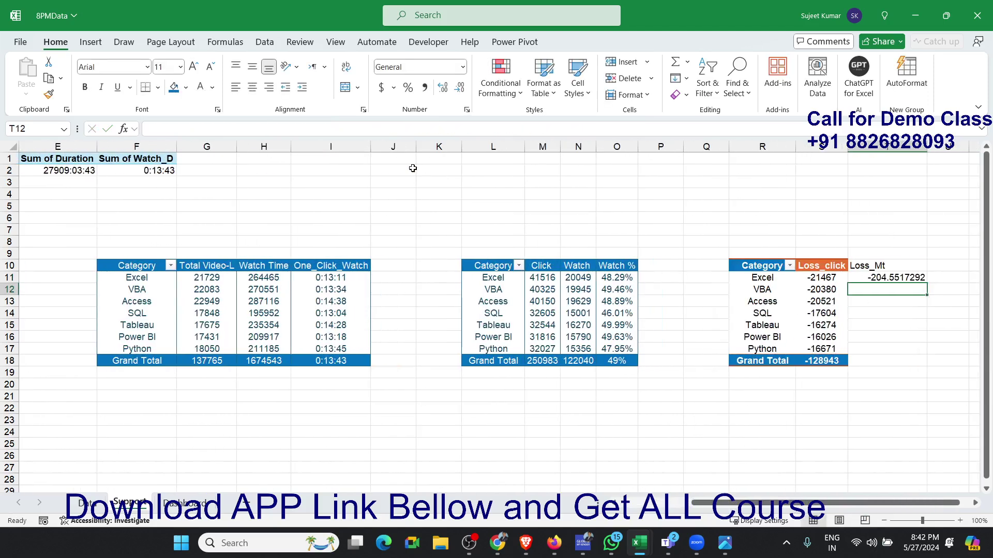
# - Apply the custom number format [m] to the Loss_Mt result in cell T11
pyautogui.press('Up')
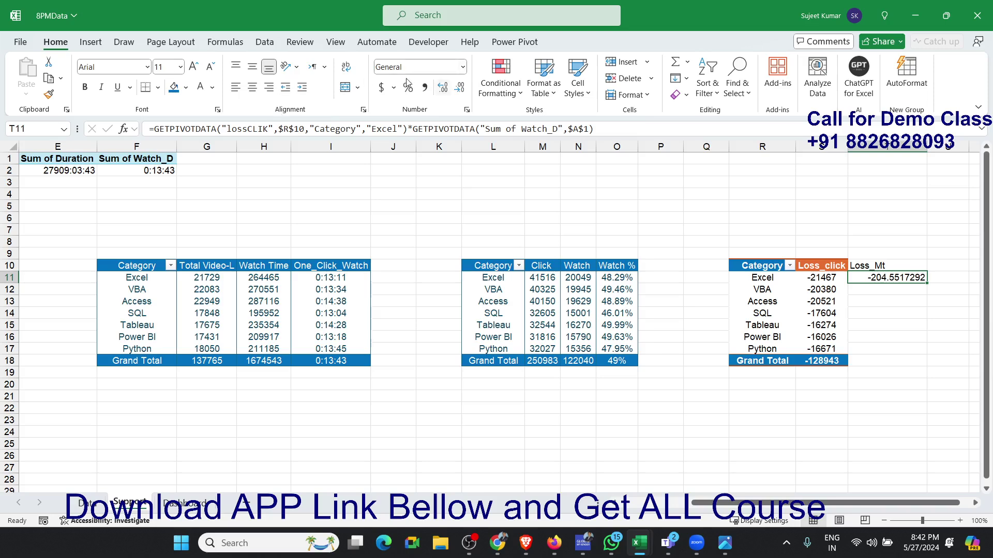
pyautogui.click(467, 109)
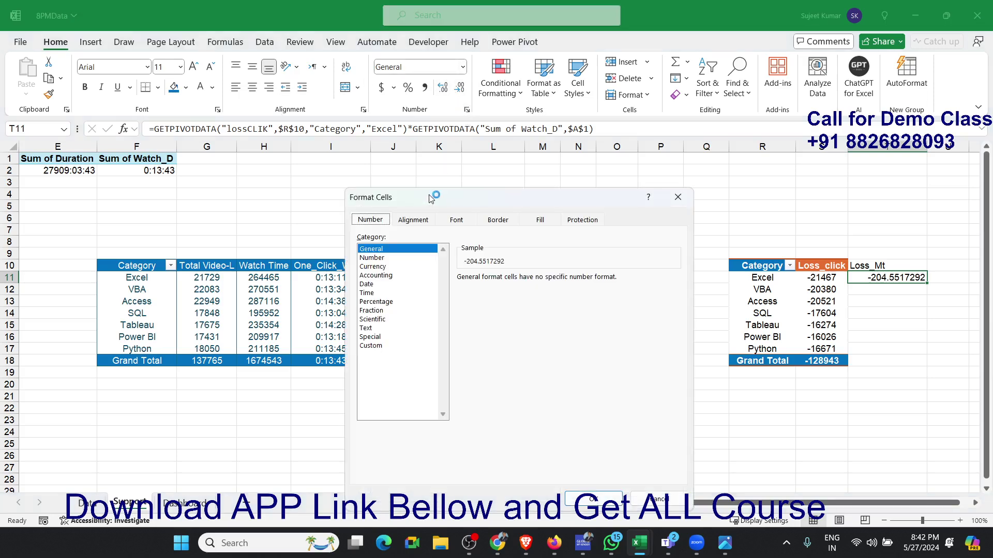
pyautogui.moveTo(432, 198)
pyautogui.mouseDown()
pyautogui.moveTo(429, 263)
pyautogui.moveTo(433, 196)
pyautogui.mouseUp()
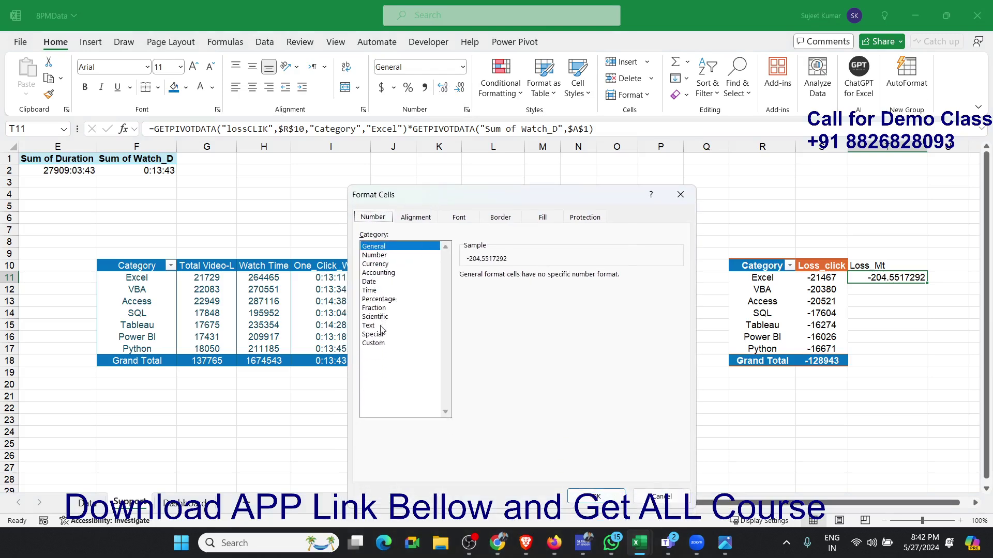
pyautogui.click(381, 344)
pyautogui.doubleClick(469, 288)
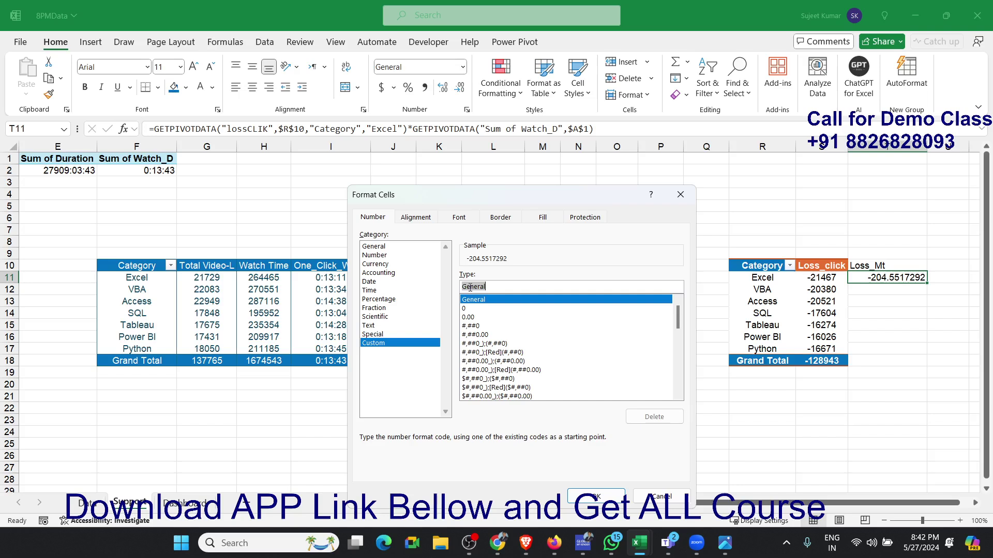
pyautogui.write('[m')
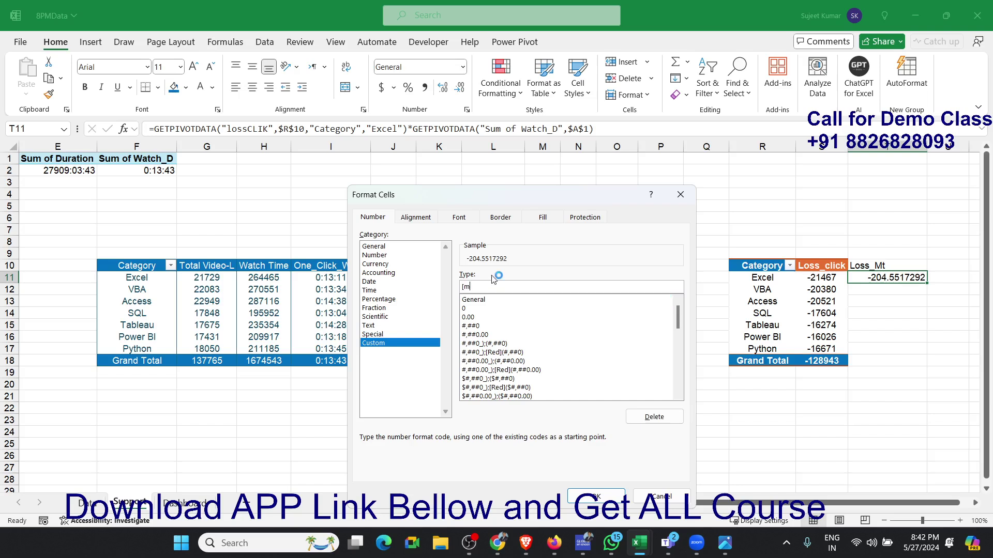
pyautogui.press('BackSpace')
pyautogui.press('BackSpace')
pyautogui.press('BackSpace')
pyautogui.write('[m]')
pyautogui.click(597, 497)
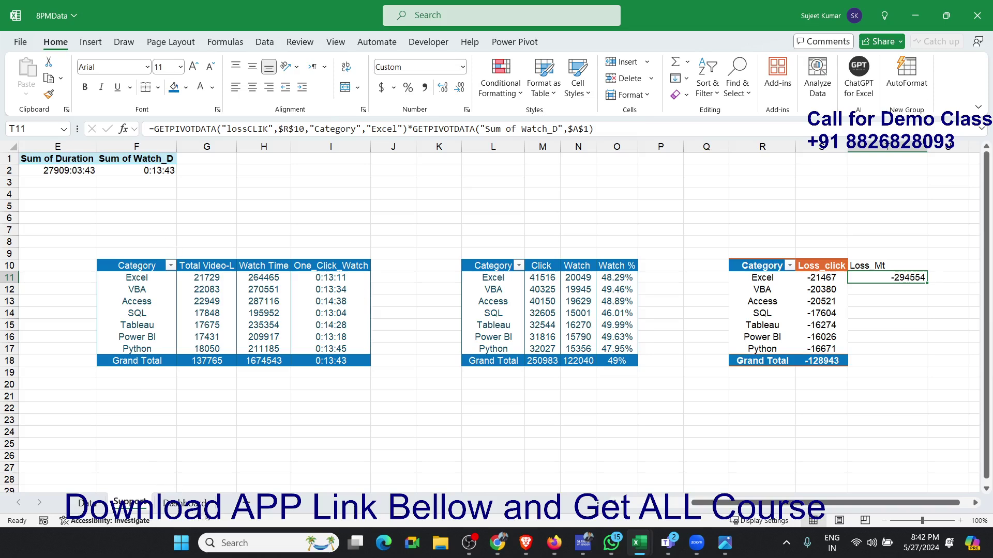
# - Close the pivot table's field list, fill the Loss_Mt formula from T11 down to T17, and check the copied formula in T12
pyautogui.click(821, 290)
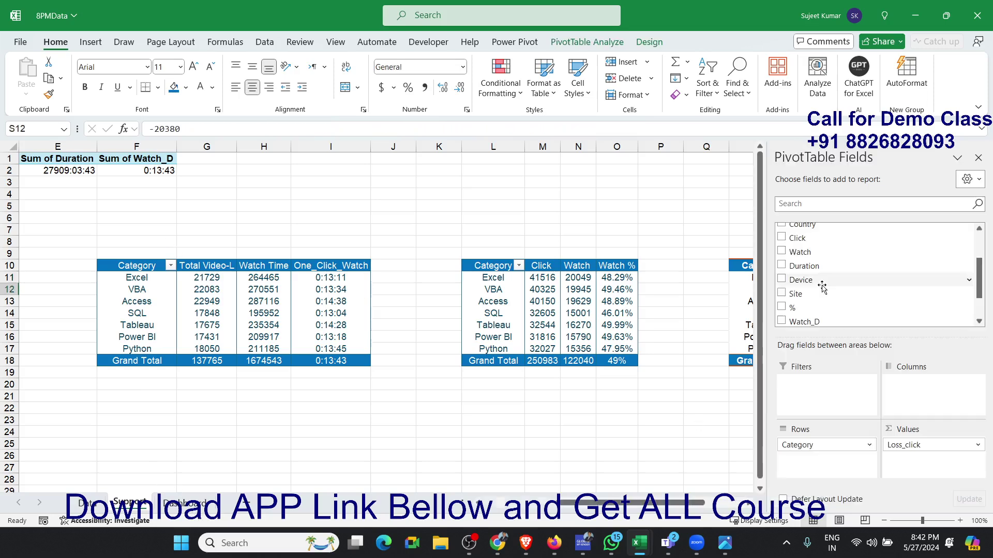
pyautogui.click(978, 158)
pyautogui.click(907, 278)
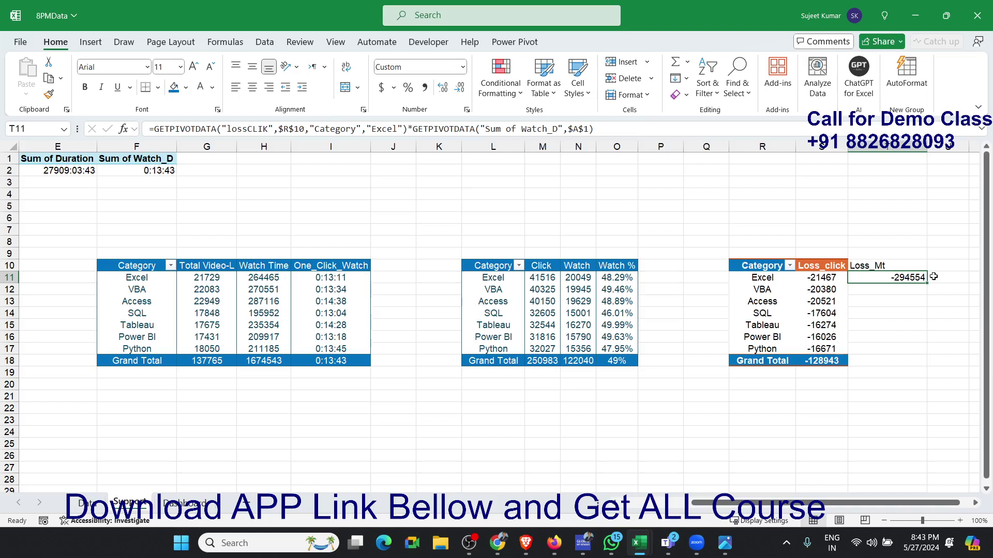
pyautogui.moveTo(928, 283); pyautogui.dragTo(922, 352)
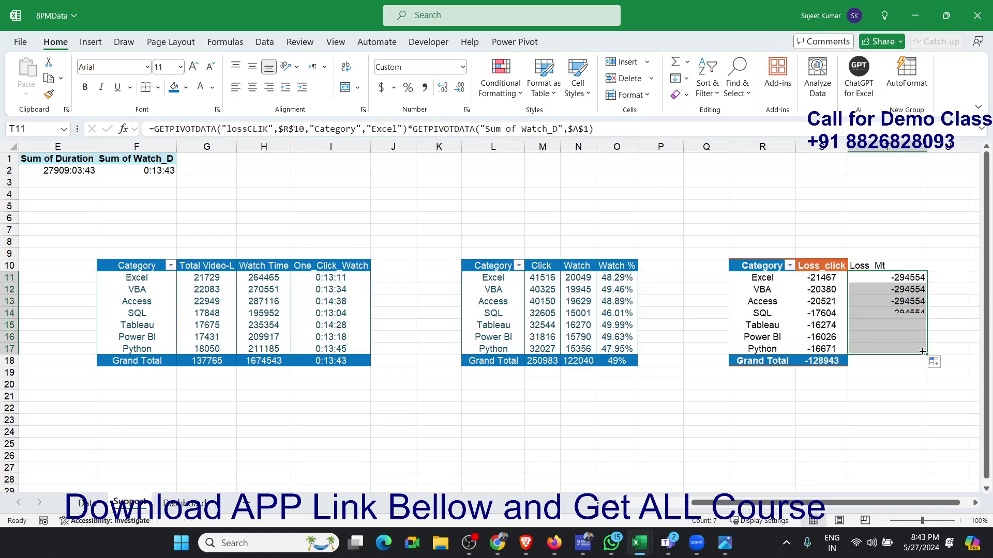
pyautogui.click(907, 289)
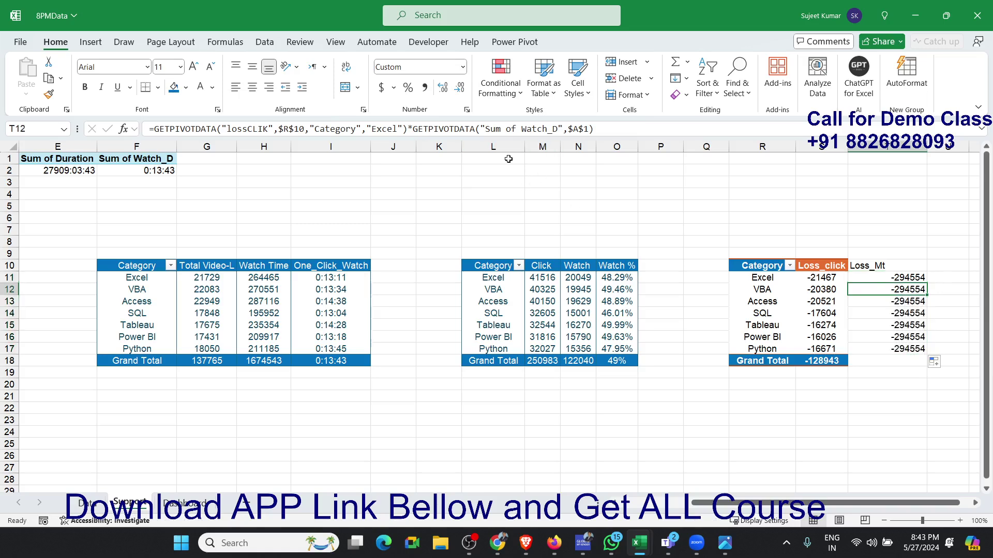
pyautogui.click(900, 280)
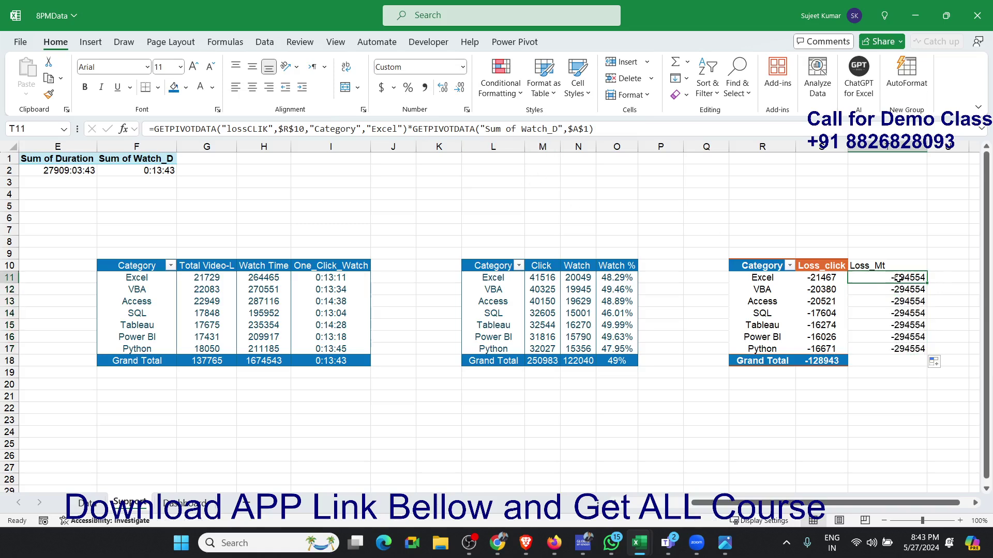
# - Replace the fixed "Excel" item in the Loss_Mt formula in T11 with a reference to category cell R11
pyautogui.click(377, 127)
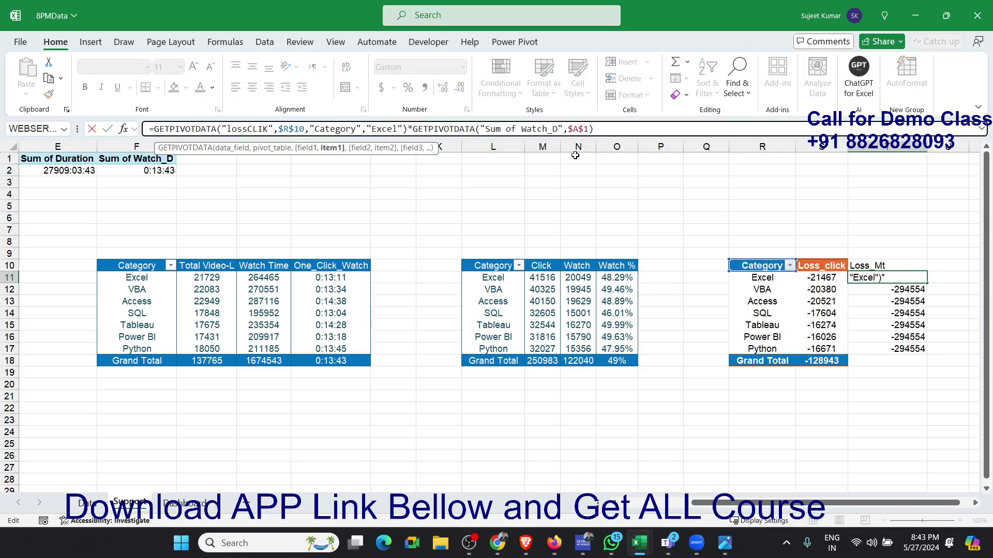
pyautogui.press('Delete')
pyautogui.press('Delete')
pyautogui.press('Delete')
pyautogui.press('Delete')
pyautogui.press('Delete')
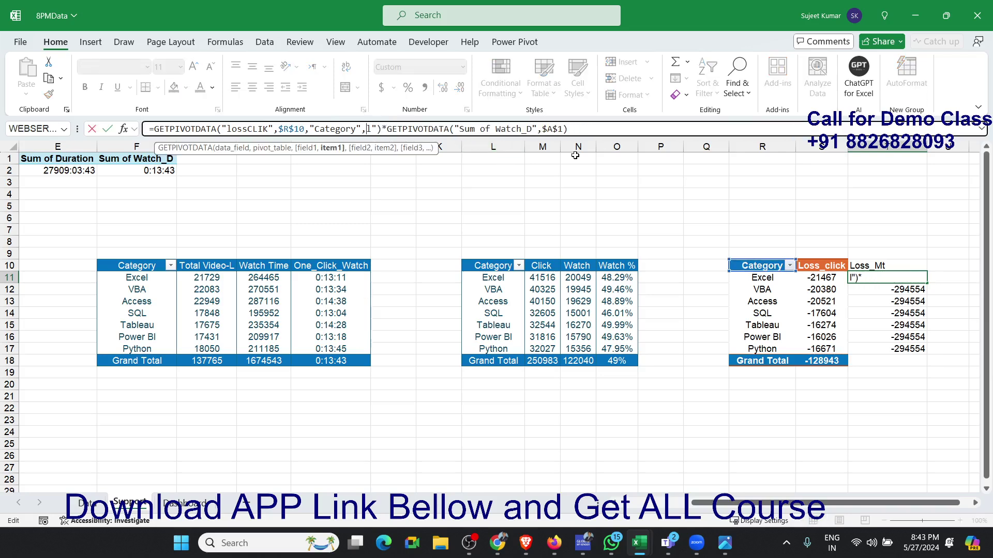
pyautogui.press('Delete')
pyautogui.press('Delete')
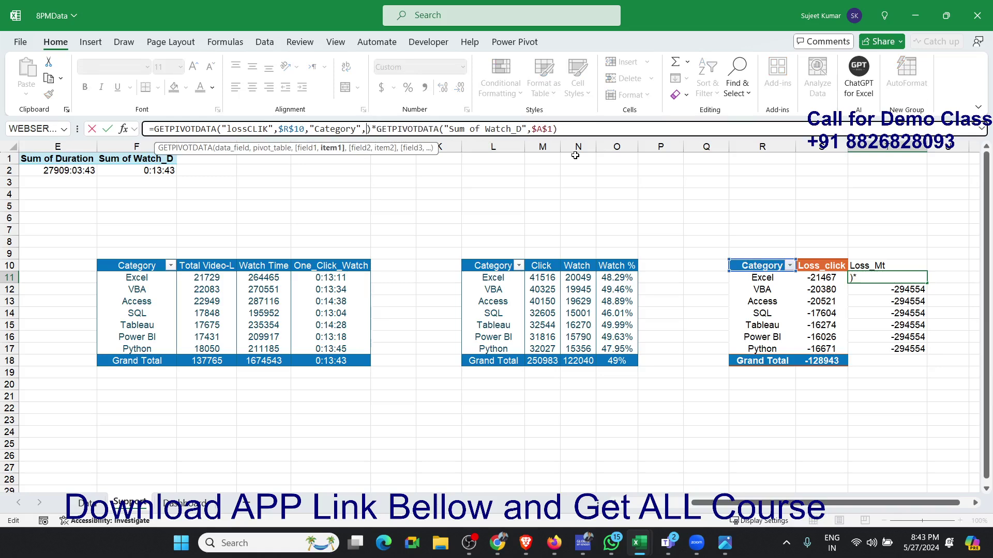
pyautogui.click(785, 280)
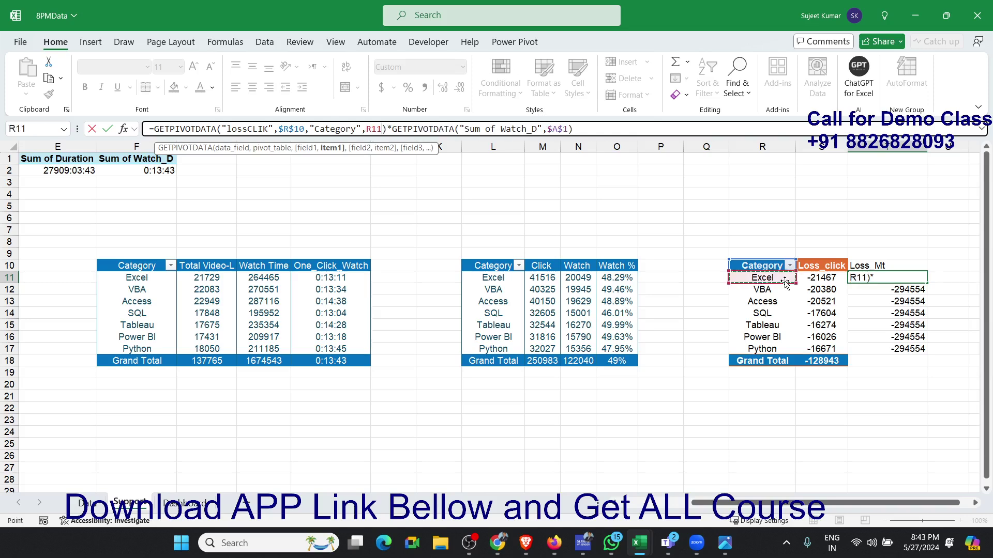
pyautogui.press('Return')
# - Fill the formula with the R11 reference from T11 down to T17 and check the copy in T12
pyautogui.press('Up')
pyautogui.hotkey('shift', 'Down')
pyautogui.hotkey('shift', 'Down')
pyautogui.hotkey('shift', 'Down')
pyautogui.hotkey('shift', 'Down')
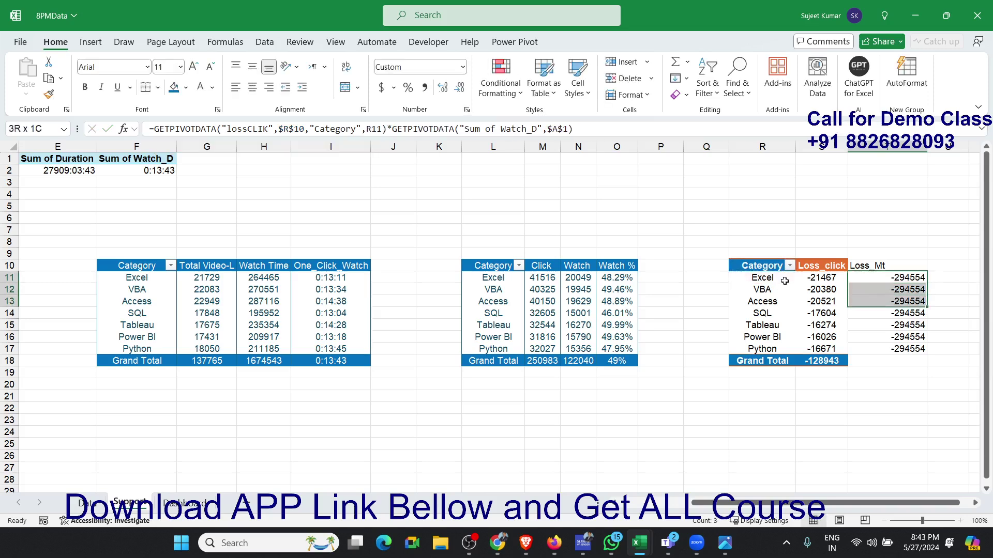
pyautogui.hotkey('shift', 'Down')
pyautogui.hotkey('shift', 'Down')
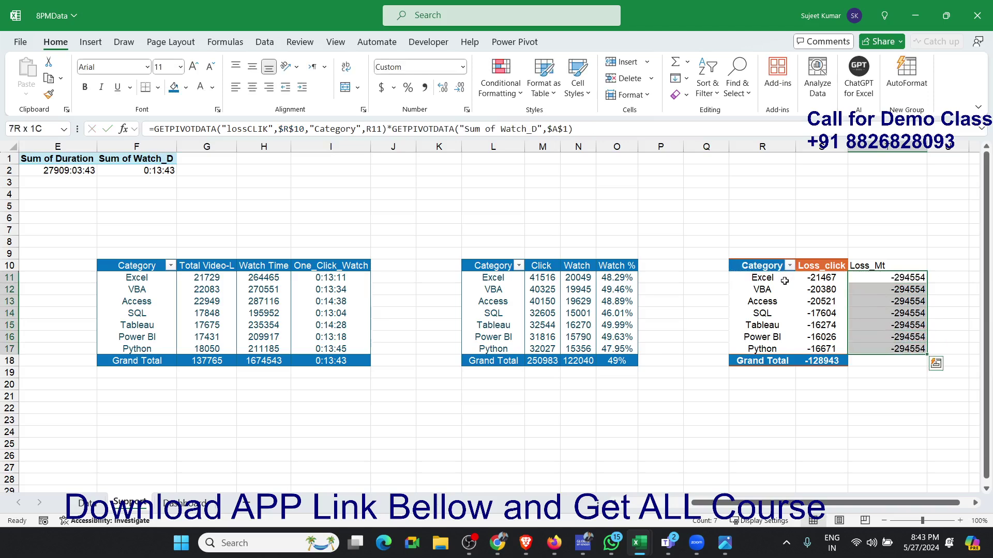
pyautogui.hotkey('ctrl', 'd')
pyautogui.press('Down')
pyautogui.press('Down')
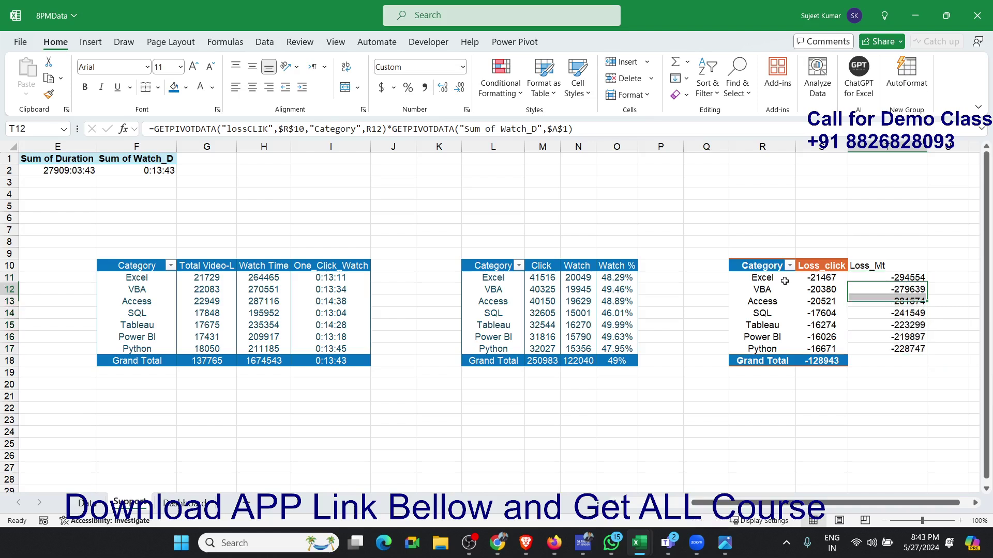
# - Enter a SUM of T11:T17 as the Loss_Mt grand total in cell T18
pyautogui.press('Down')
pyautogui.press('Down')
pyautogui.press('Down')
pyautogui.press('Down')
pyautogui.press('Down')
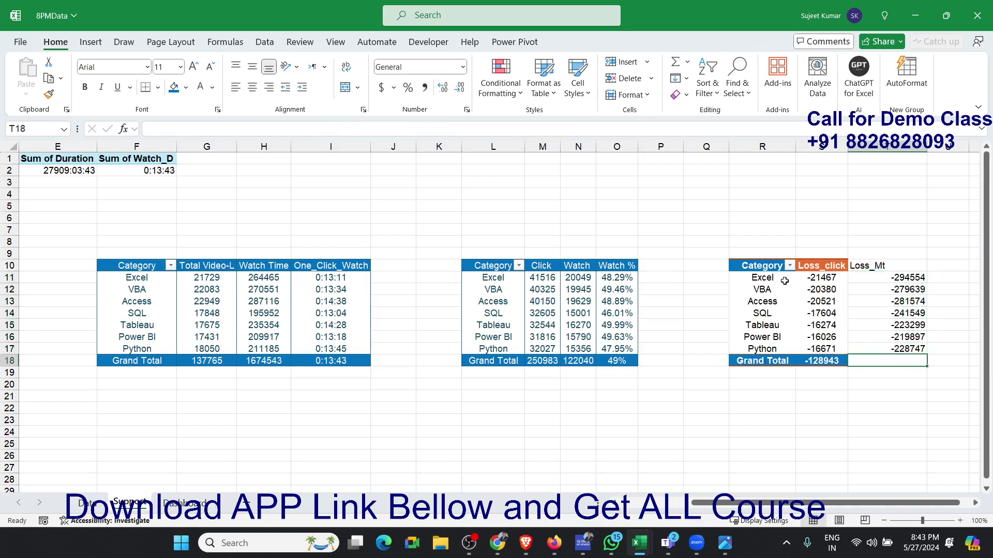
pyautogui.press('alt')
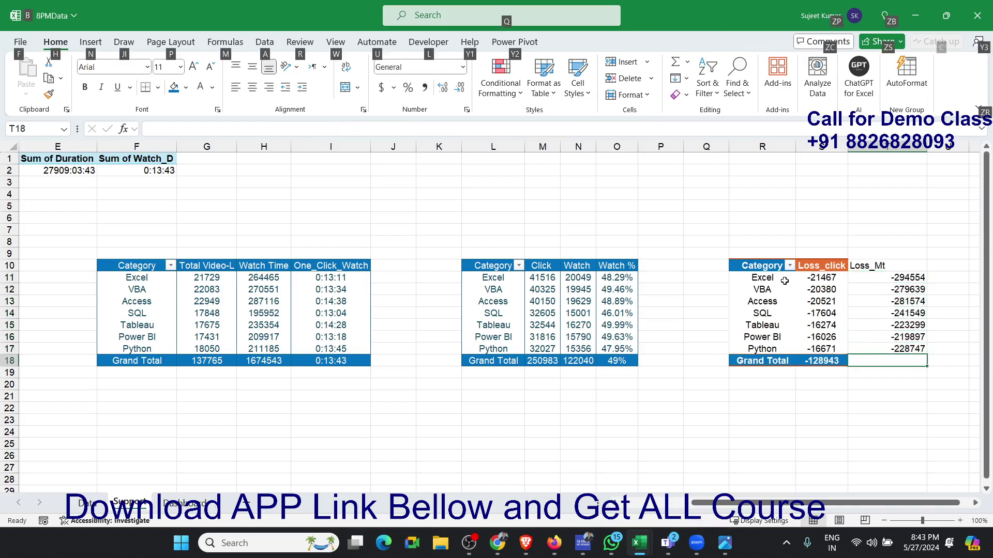
pyautogui.hotkey('alt', '=')
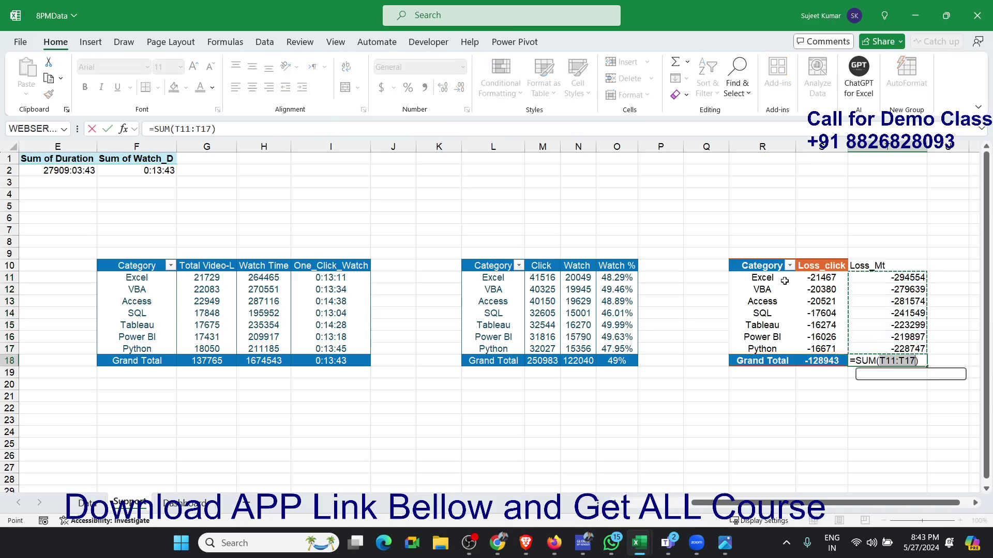
pyautogui.press('Return')
pyautogui.press('Up')
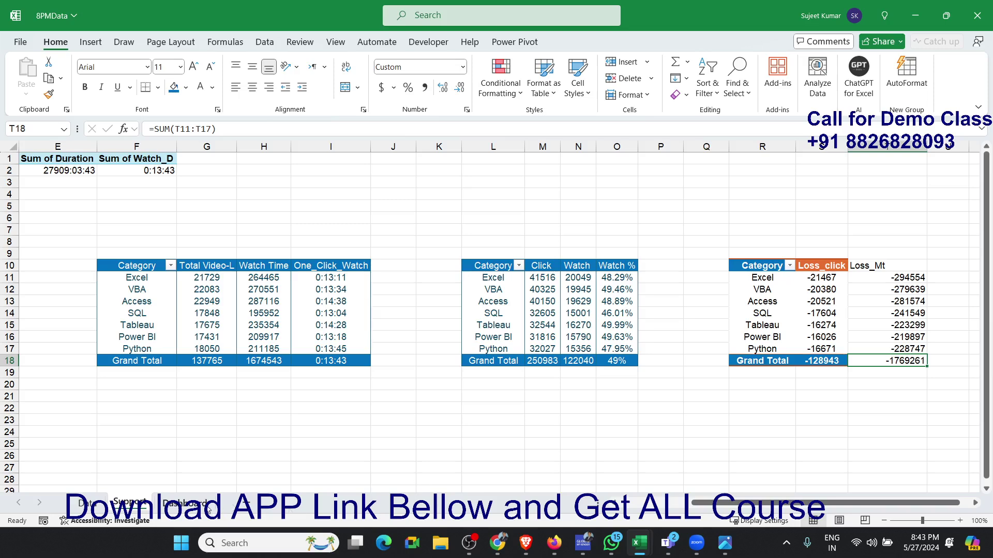
# - Inspect the Loss Watch Mt formula in cell W6 of the Dashboard sheet and return to the Support sheet
pyautogui.click(185, 503)
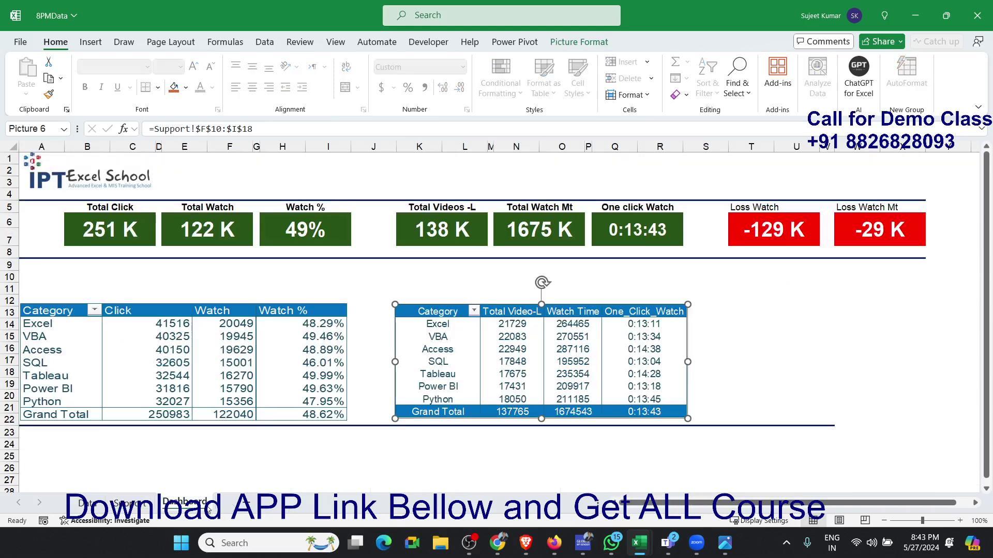
pyautogui.click(867, 242)
pyautogui.doubleClick(869, 239)
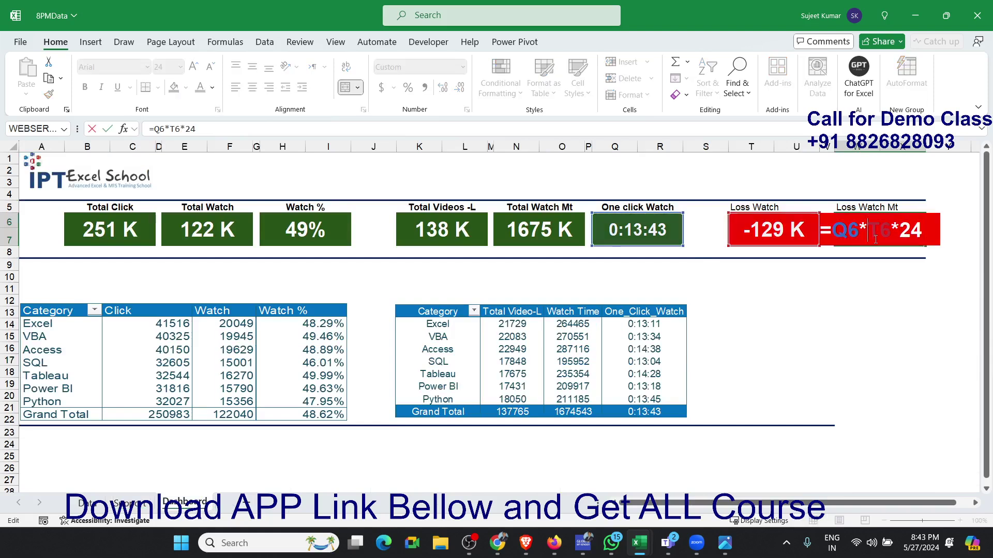
pyautogui.press('Escape')
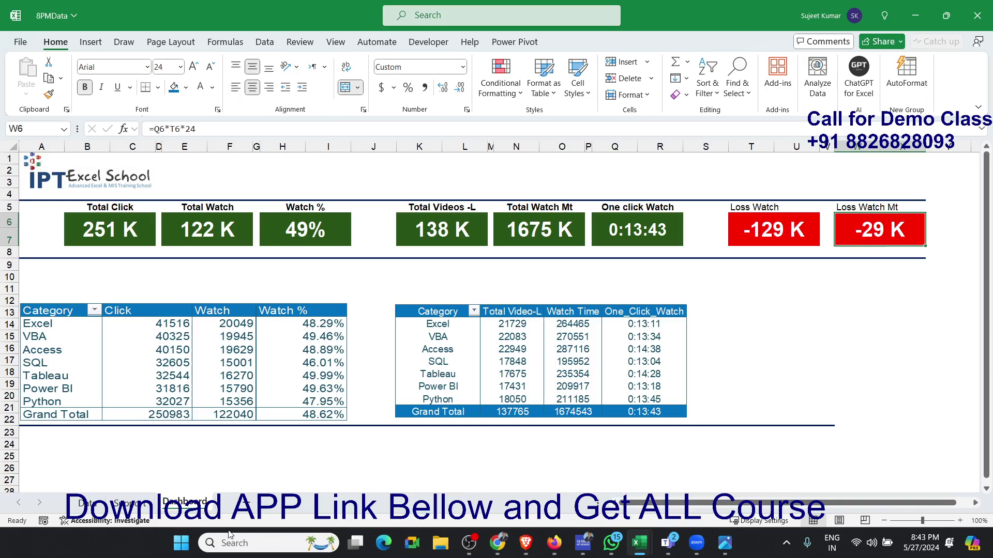
pyautogui.click(145, 506)
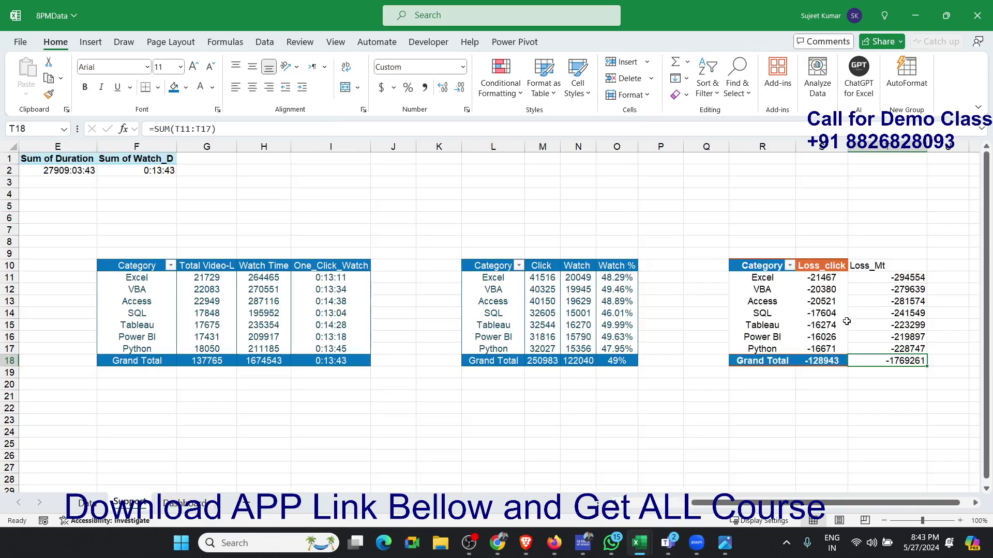
# - Check the copied formulas in the Loss_Mt column of the Support sheet
pyautogui.click(876, 280)
pyautogui.click(876, 358)
pyautogui.click(885, 326)
pyautogui.click(893, 349)
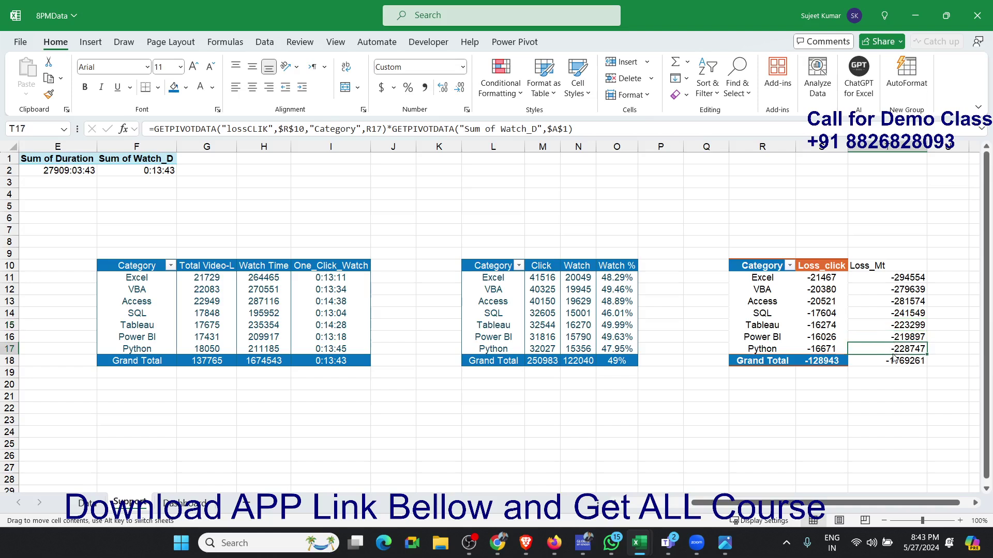
pyautogui.click(893, 325)
pyautogui.click(893, 300)
pyautogui.click(896, 288)
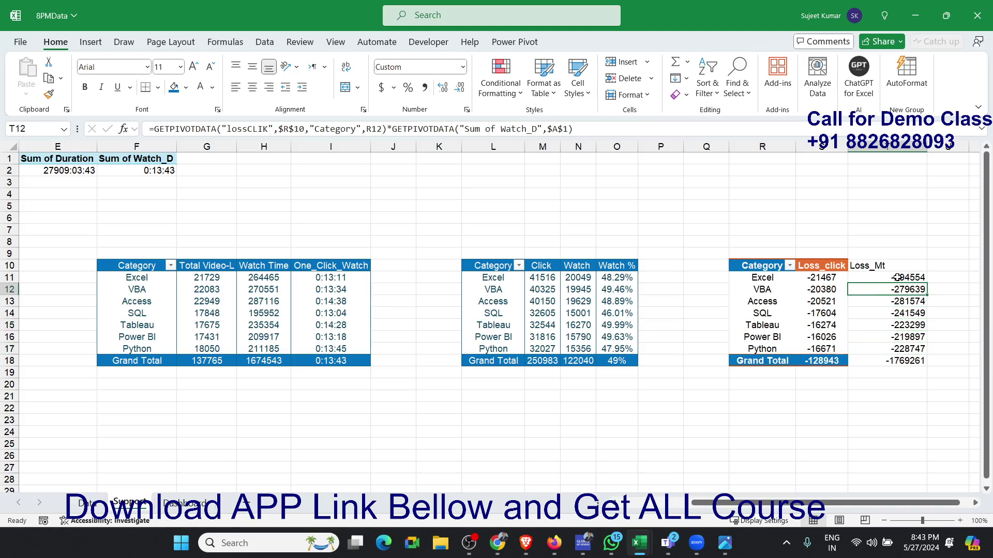
# - Clear the Loss_Mt total and undo the column's recent edits back to the single original formula in T11
pyautogui.click(898, 278)
pyautogui.hotkey('ctrl', 'Down')
pyautogui.press('Delete')
pyautogui.click(897, 278)
pyautogui.hotkey('ctrl', 'shift', 'Down')
pyautogui.hotkey('ctrl', 'd')
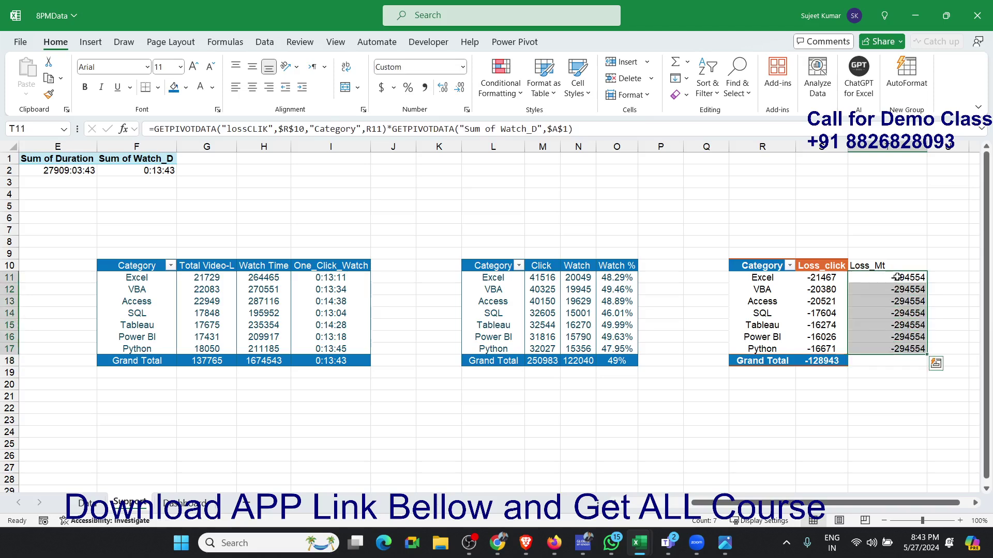
pyautogui.hotkey('ctrl', 'z')
pyautogui.hotkey('ctrl', 'z')
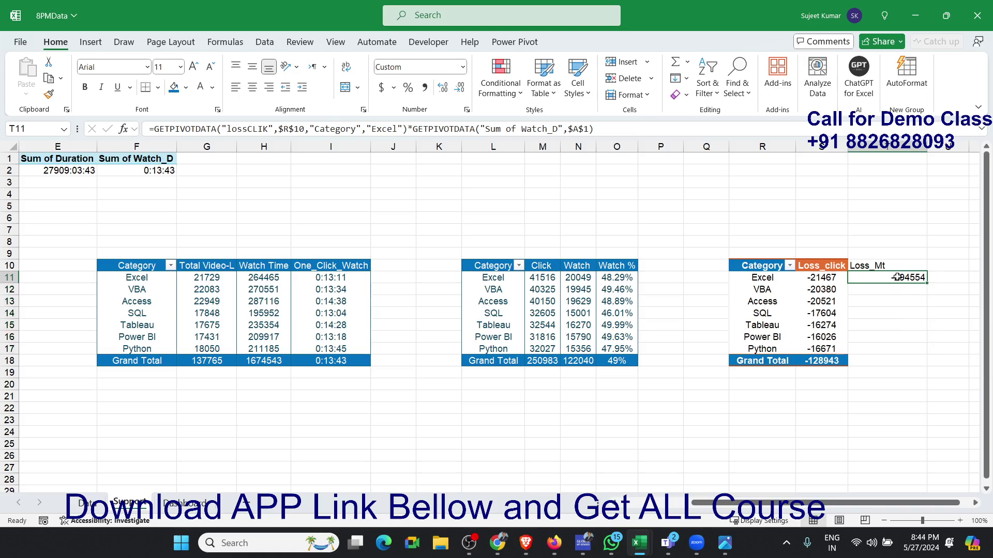
# - Apply the General number format to T11 and multiply its Loss_Mt formula by 24
pyautogui.hotkey('ctrl', 'shift', '~')
pyautogui.click(624, 130)
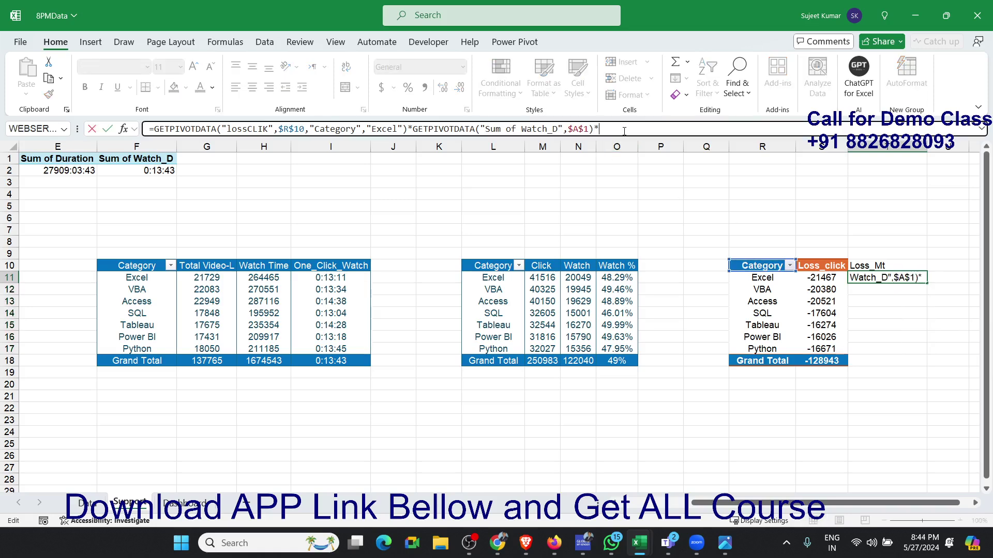
pyautogui.write('*24')
pyautogui.hotkey('ctrl', 'Return')
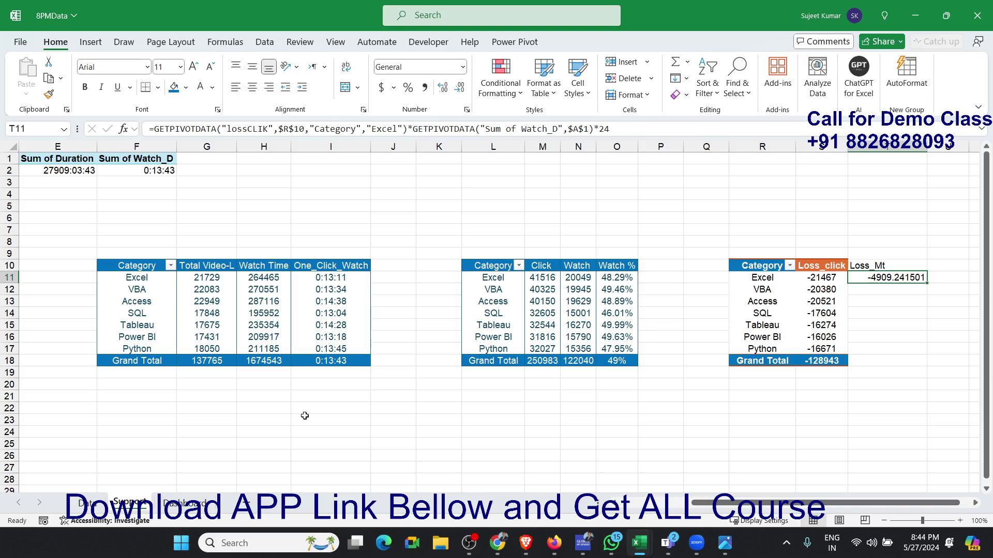
# - Compare T11 with the Dashboard's Loss Watch Mt figure, remove its decimals, and fill it down to T17
pyautogui.click(176, 503)
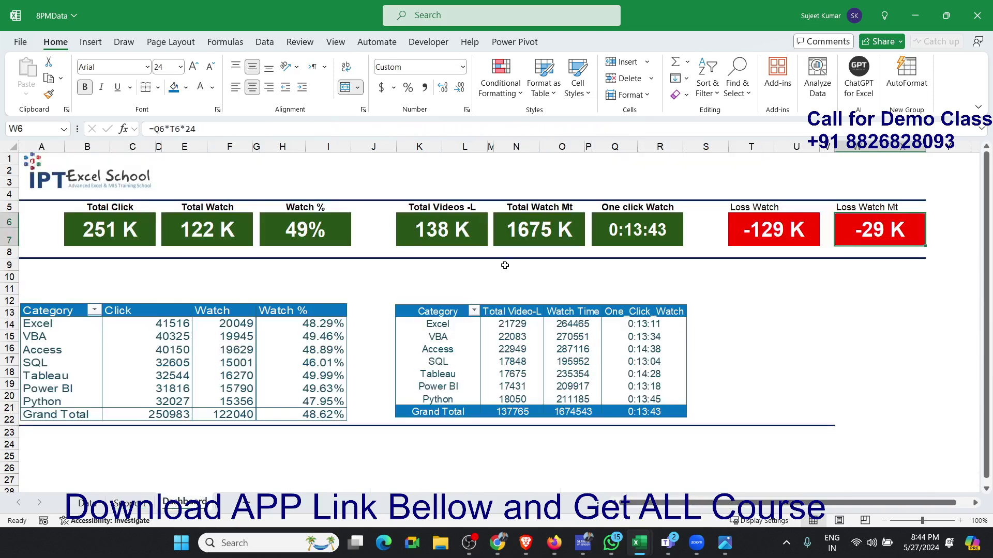
pyautogui.click(133, 509)
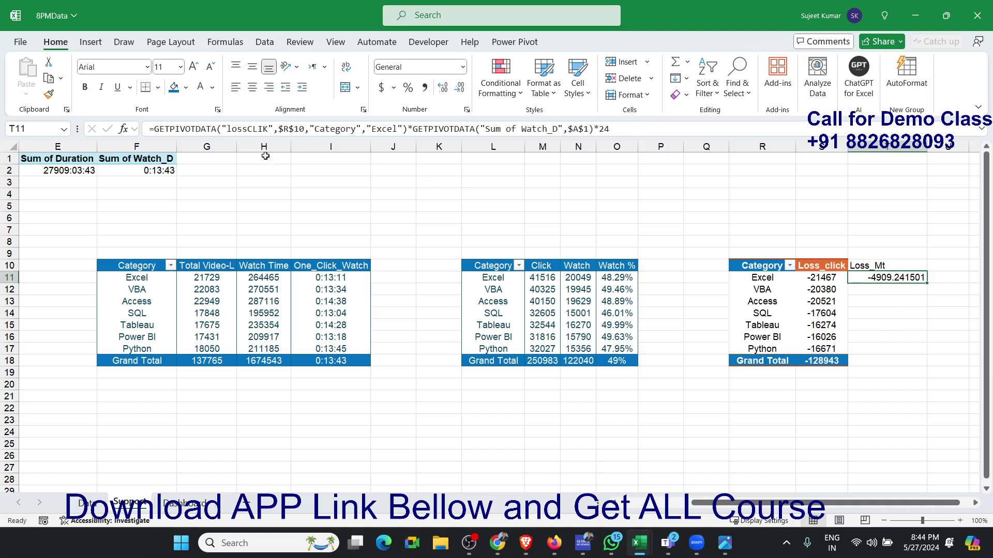
pyautogui.click(460, 89)
pyautogui.click(460, 89)
pyautogui.click(459, 89)
pyautogui.click(460, 89)
pyautogui.click(460, 88)
pyautogui.click(459, 89)
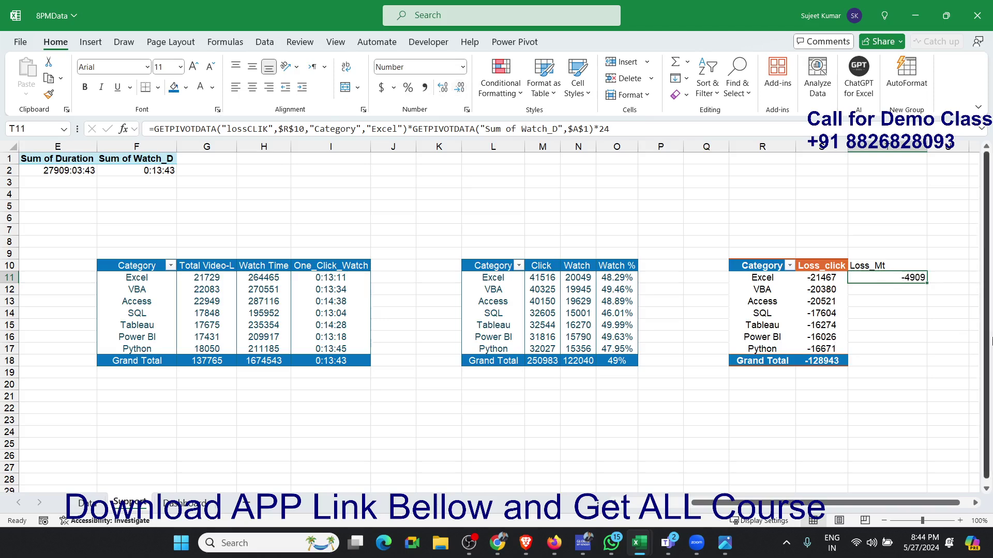
pyautogui.moveTo(925, 282); pyautogui.dragTo(910, 348)
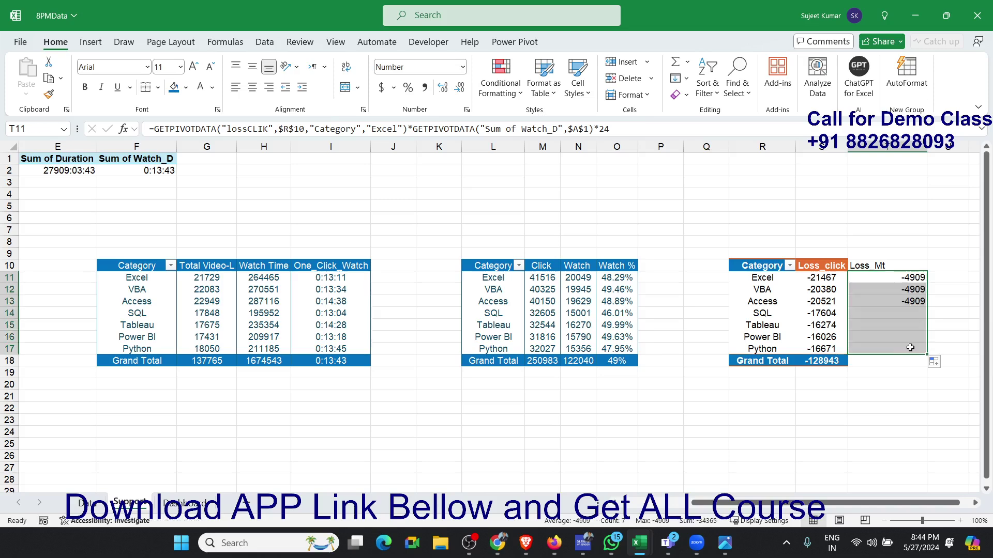
# - Replace the fixed "Excel" item in T11's multiplied-by-24 formula with a reference to category cell R11
pyautogui.click(910, 282)
pyautogui.click(368, 132)
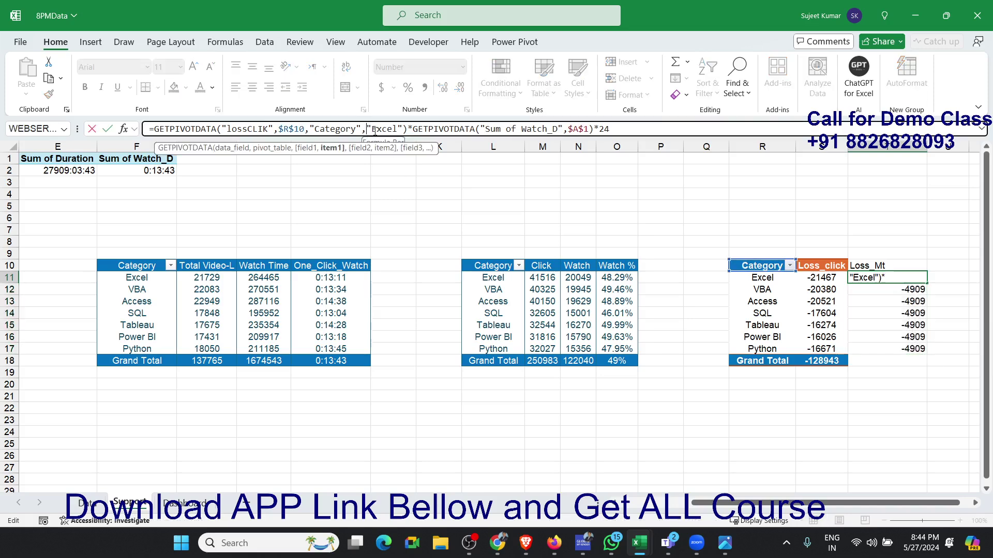
pyautogui.press('Delete')
pyautogui.press('Delete')
pyautogui.press('Delete')
pyautogui.press('Delete')
pyautogui.press('Delete')
pyautogui.press('Delete')
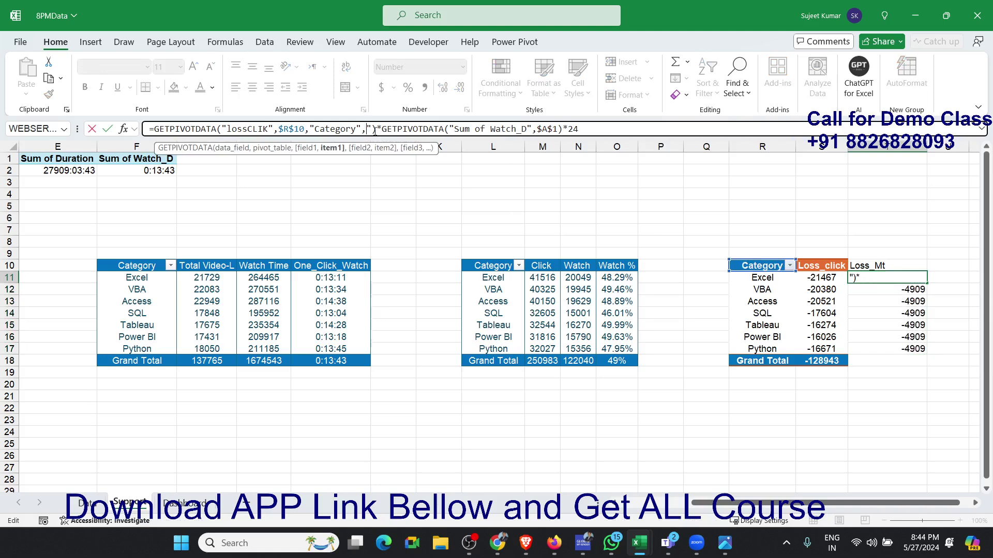
pyautogui.press('Delete')
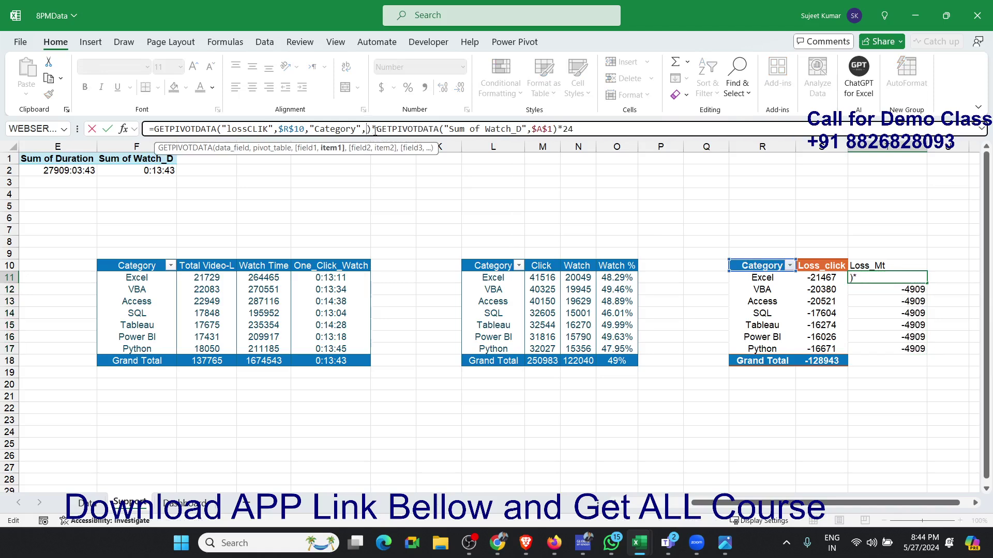
pyautogui.click(735, 277)
pyautogui.press('Return')
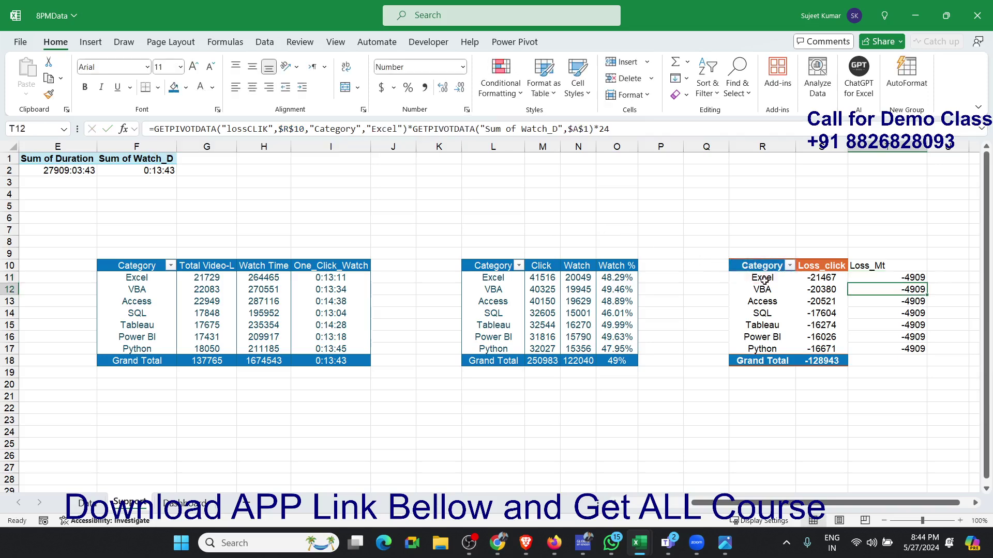
# - Fill the corrected Loss_Mt formula from T11 down through T17 for all categories
pyautogui.press('Up')
pyautogui.hotkey('ctrl', 'shift', 'Down')
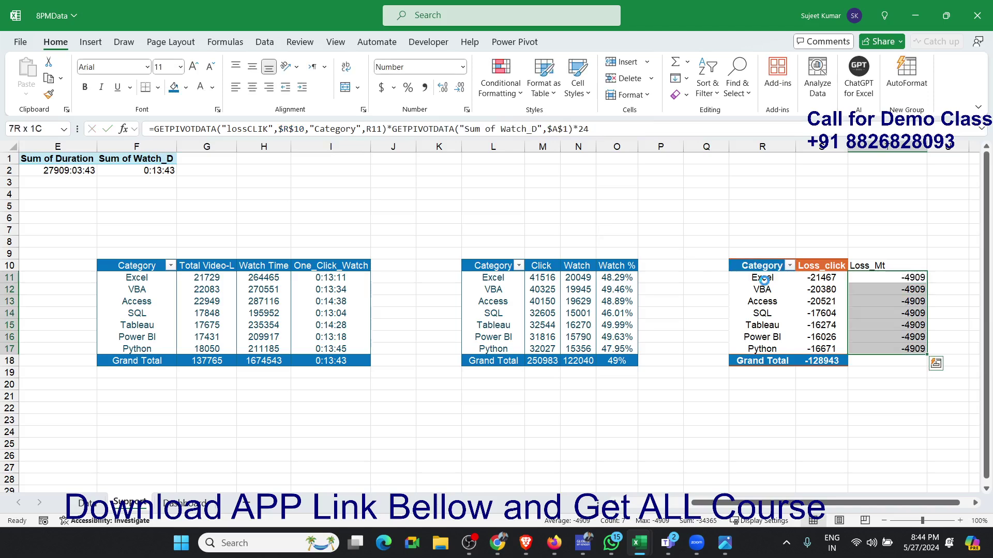
pyautogui.hotkey('ctrl', 'd')
pyautogui.press('Down')
pyautogui.press('Down')
pyautogui.press('Down')
pyautogui.press('Down')
pyautogui.press('Down')
pyautogui.press('Down')
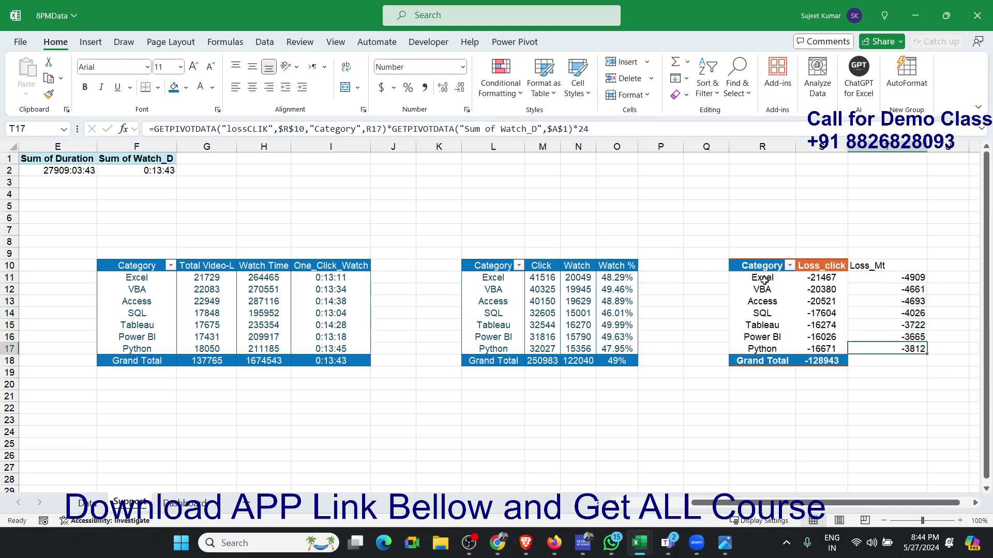
# - Add a grand total in T18 that sums the Loss_Mt values in T11:T17
pyautogui.press('Down')
pyautogui.hotkey('alt', '=')
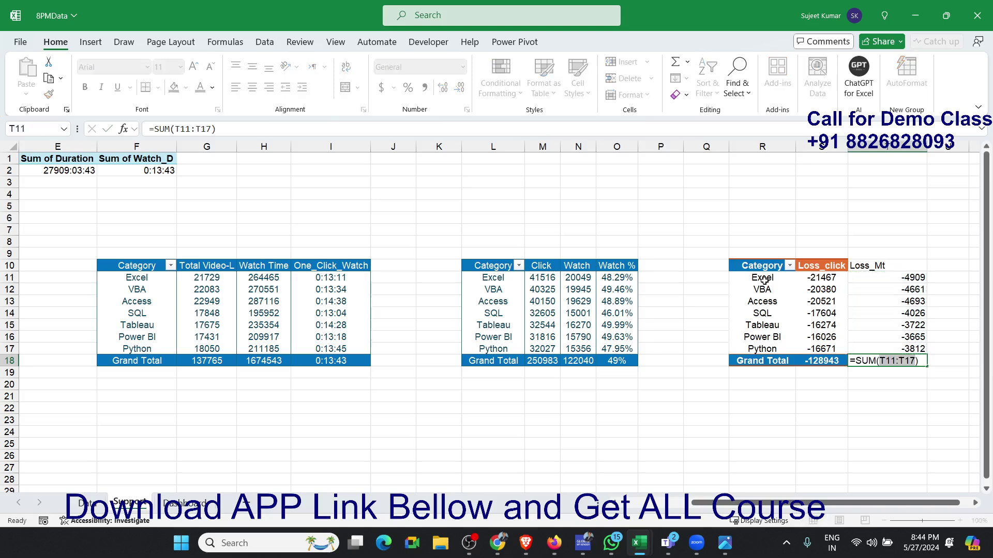
pyautogui.hotkey('ctrl', 'Return')
# - Apply all borders to the whole loss table in R10:T18
pyautogui.hotkey('ctrl', 'shift', 'Left')
pyautogui.hotkey('ctrl', 'shift', 'Up')
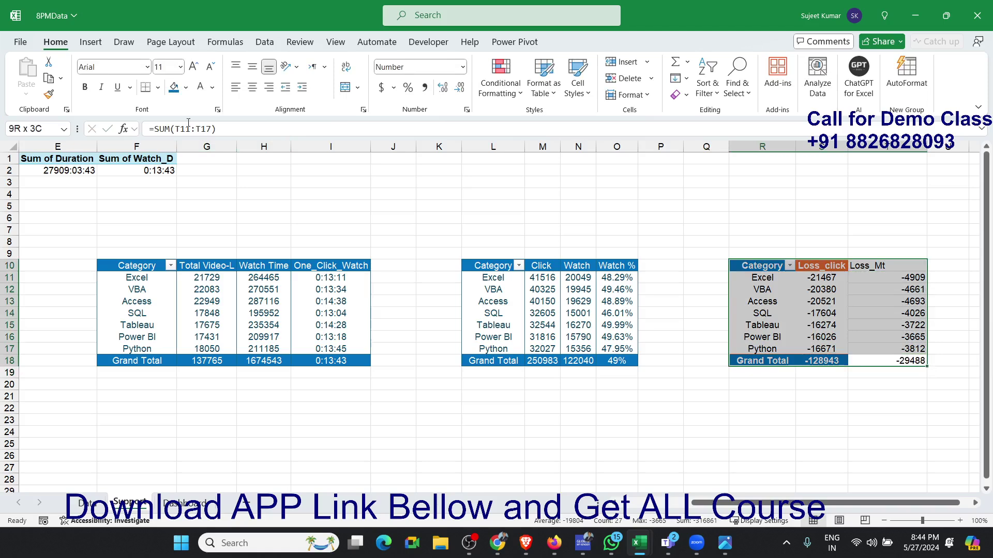
pyautogui.click(158, 87)
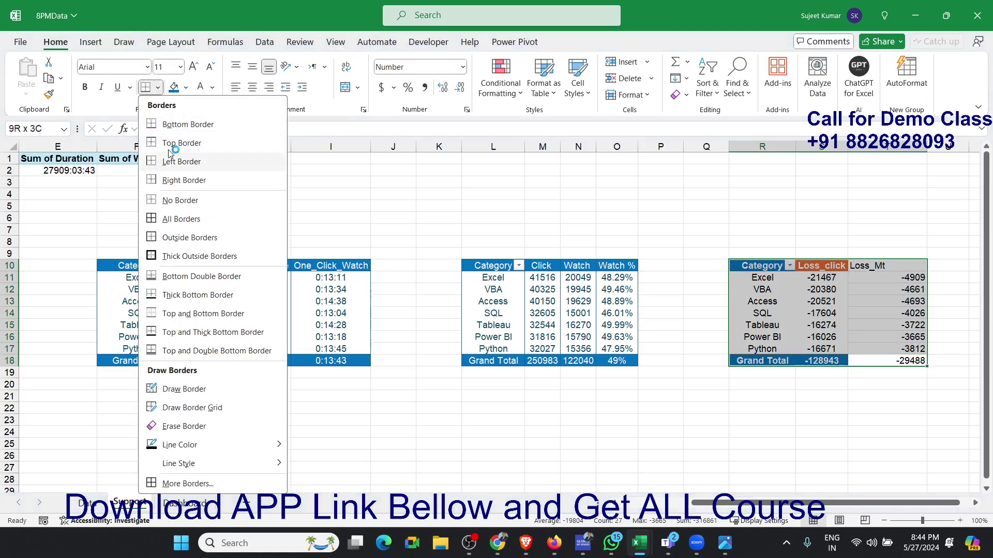
pyautogui.click(175, 219)
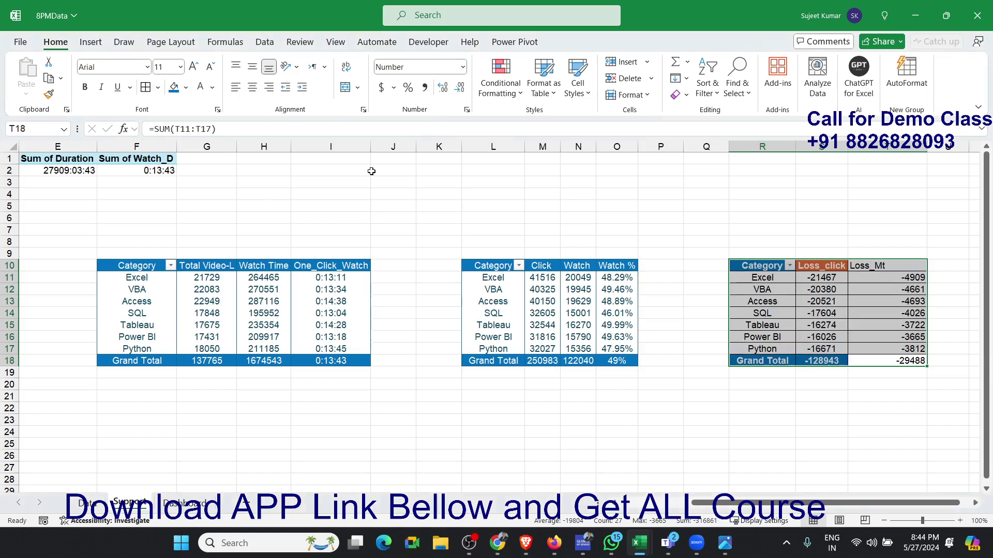
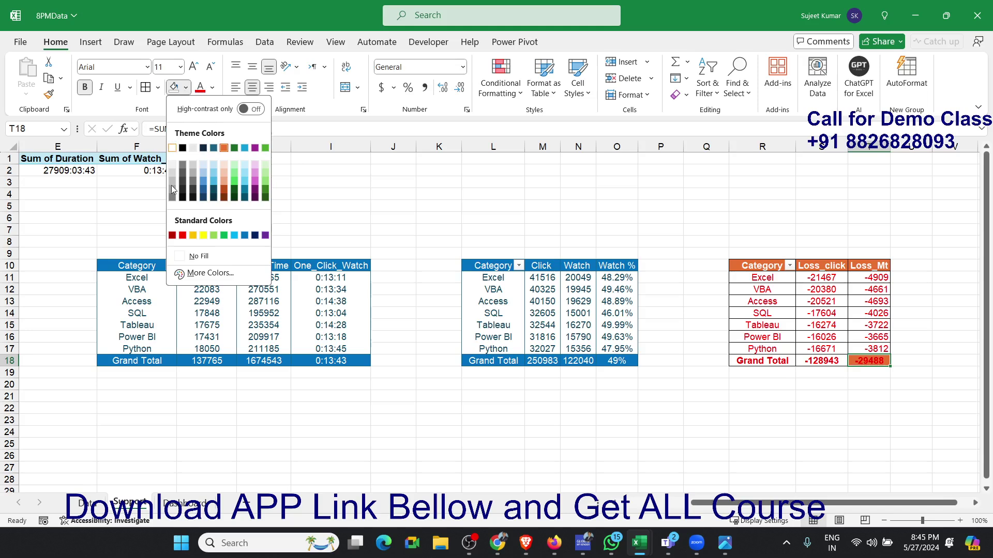
# - Remove the fill from T18 and paste the loss table R10:T18 onto the Dashboard sheet at T12 as a linked picture
pyautogui.click(191, 257)
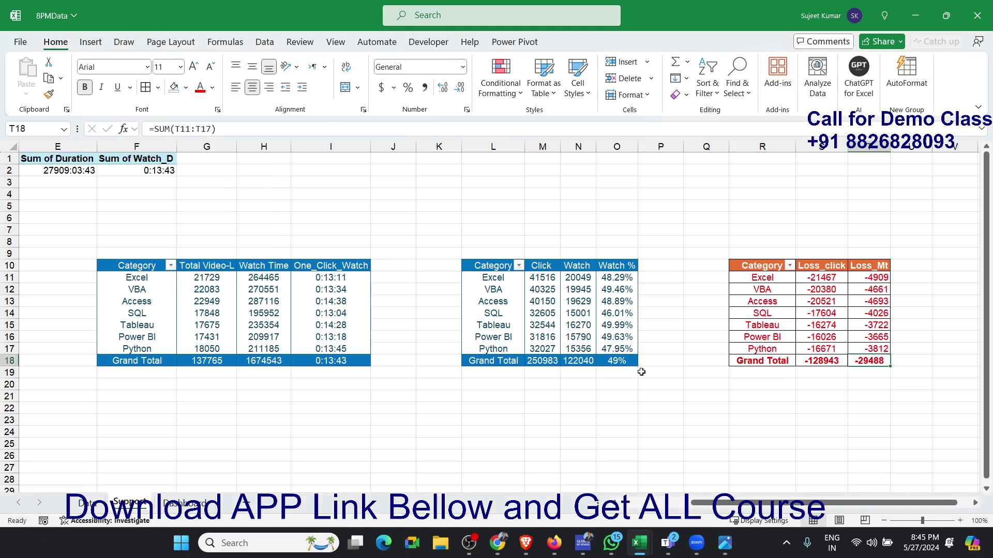
pyautogui.moveTo(754, 272); pyautogui.dragTo(858, 361)
pyautogui.hotkey('ctrl', 'c')
pyautogui.click(201, 503)
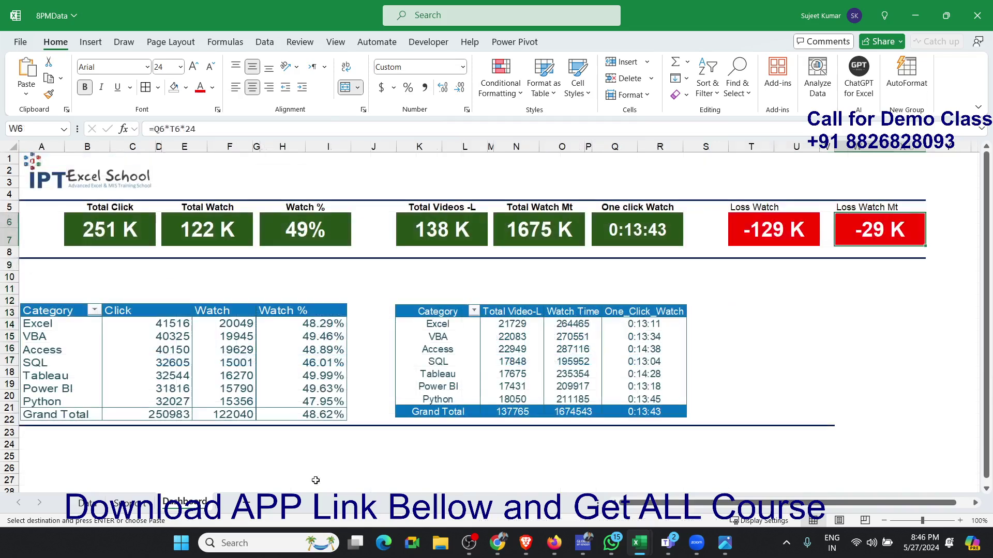
pyautogui.click(708, 306)
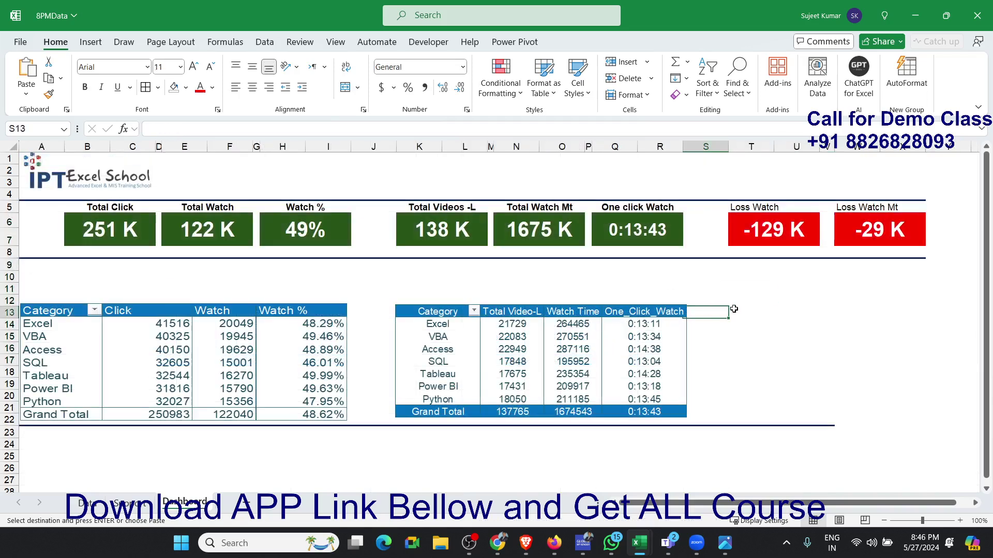
pyautogui.click(758, 306)
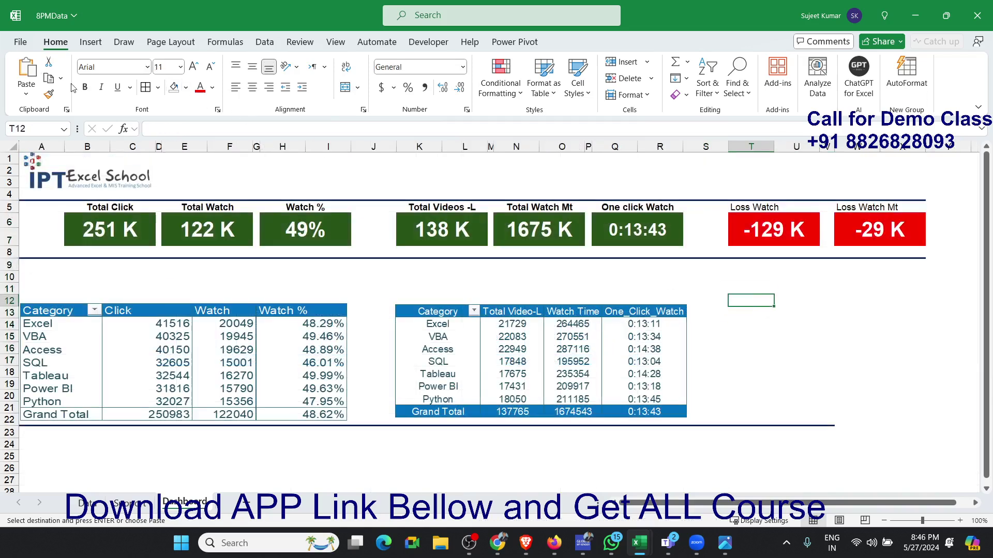
pyautogui.click(26, 95)
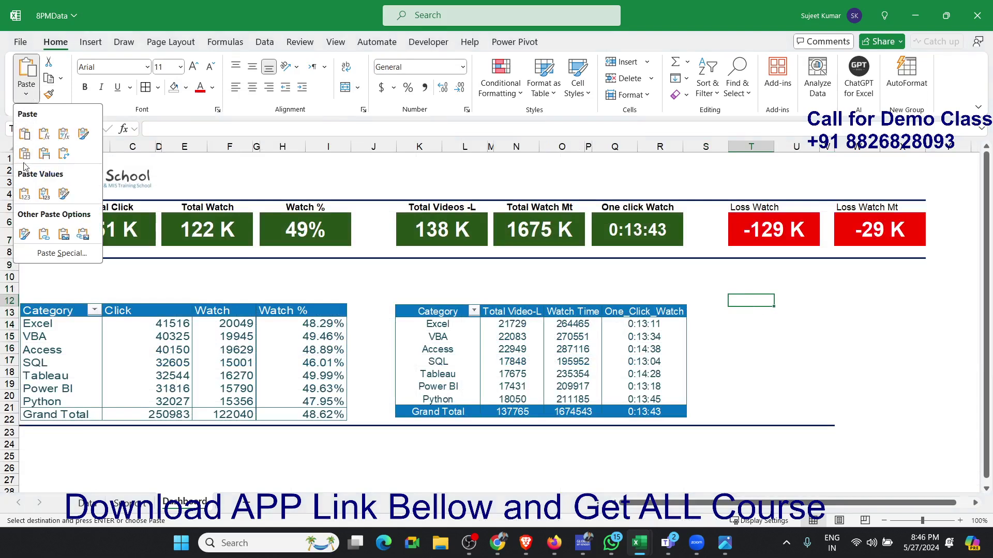
pyautogui.click(83, 234)
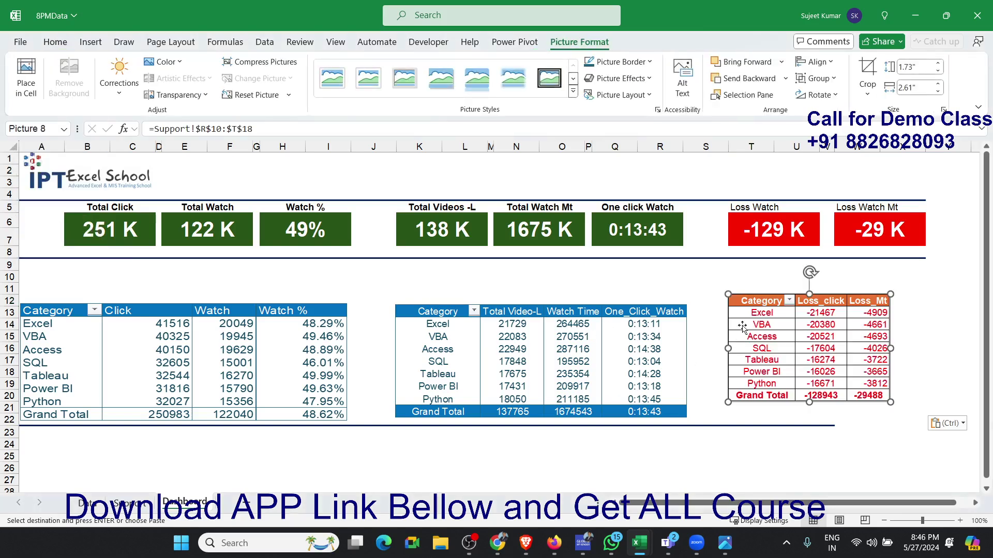
# - Align the loss table picture with the tops of the other two dashboard tables and widen it beneath the red loss cards
pyautogui.moveTo(745, 320); pyautogui.dragTo(740, 331)
pyautogui.click(741, 334)
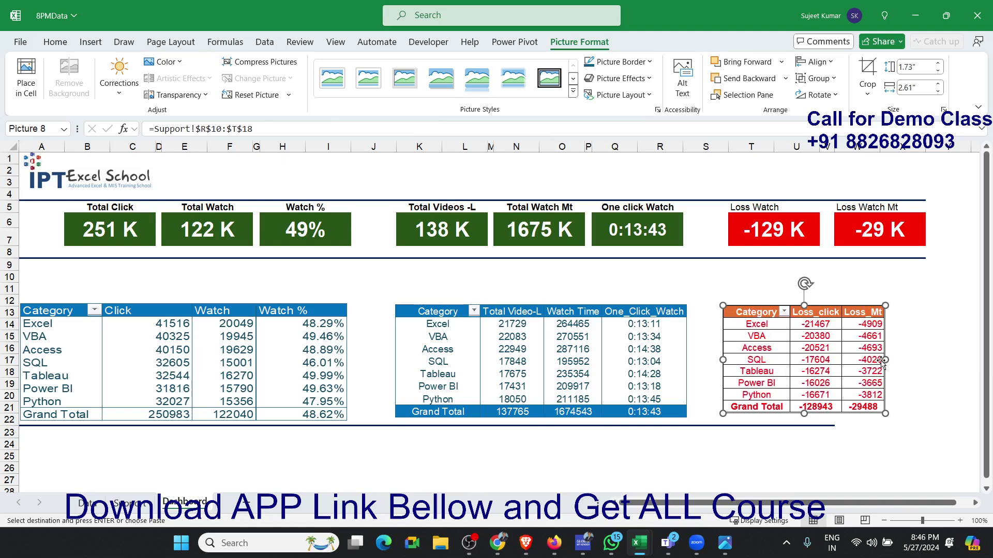
pyautogui.moveTo(884, 360); pyautogui.dragTo(916, 360)
# - Extend the dark horizontal line below the dashboard tables across V22:X22
pyautogui.click(825, 422)
pyautogui.moveTo(826, 424); pyautogui.dragTo(903, 425)
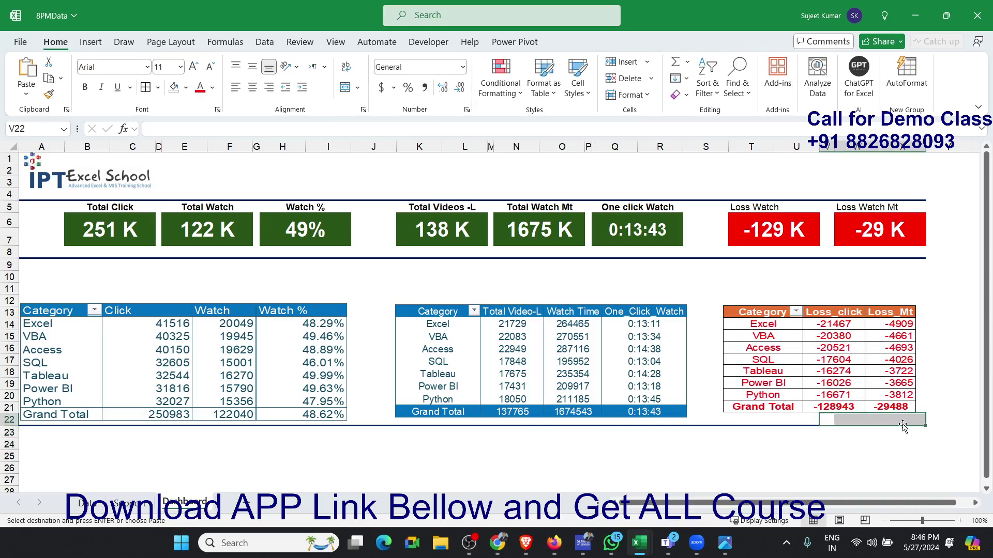
pyautogui.press('Escape')
pyautogui.click(858, 445)
pyautogui.click(797, 448)
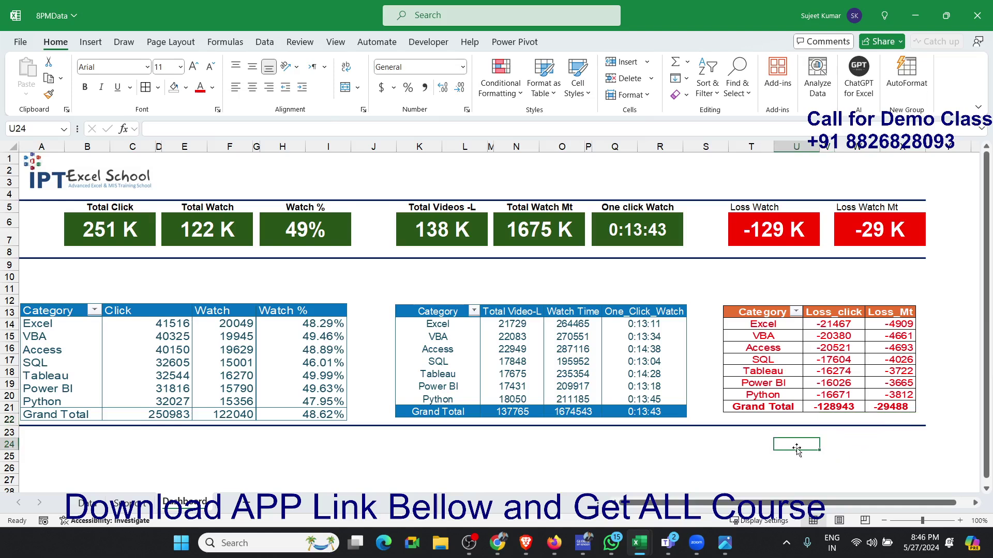
# - Stretch the loss table picture slightly taller and select cell A24 below the line under the dashboard tables
pyautogui.click(745, 418)
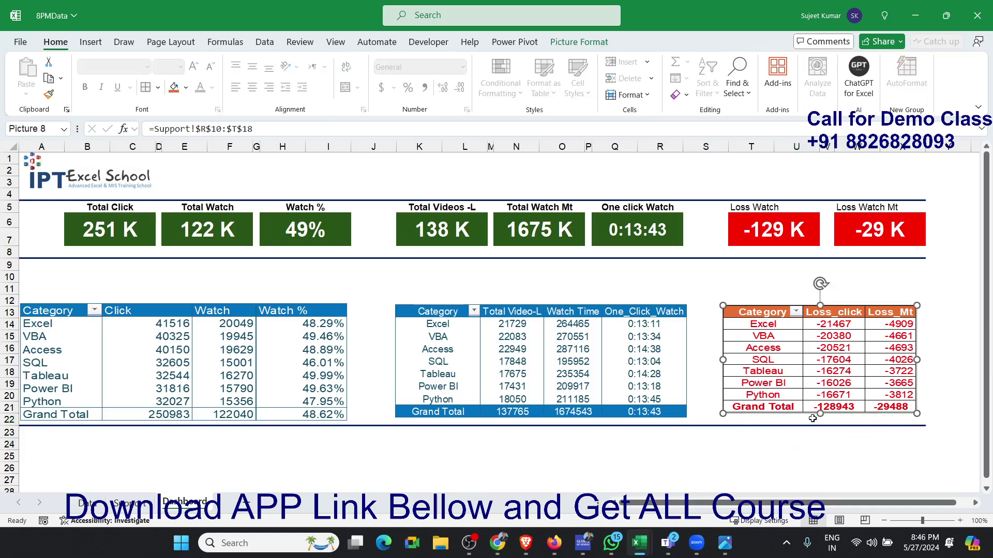
pyautogui.moveTo(820, 414); pyautogui.dragTo(819, 418)
pyautogui.click(794, 444)
pyautogui.scroll(-1, 496, 424)
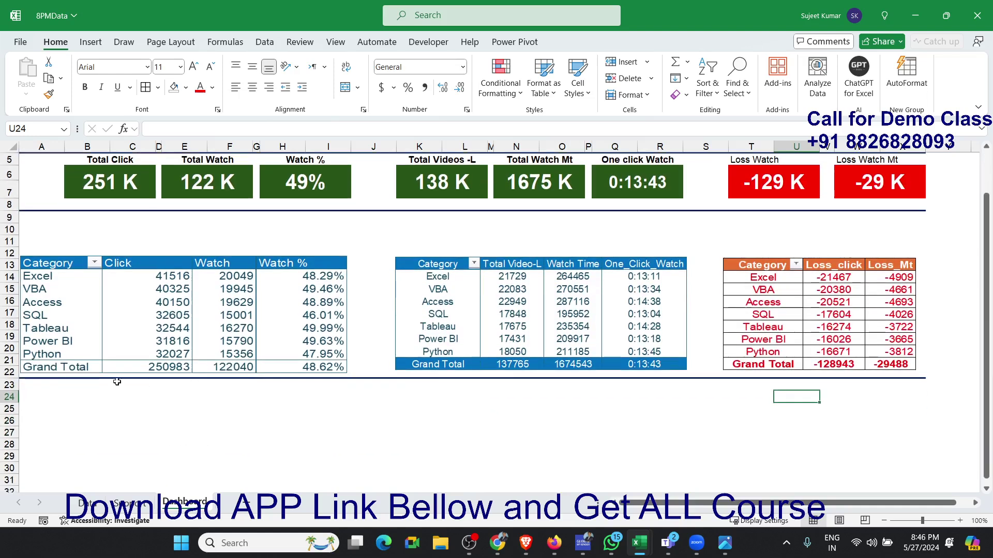
pyautogui.click(62, 399)
pyautogui.scroll(-1, 63, 398)
pyautogui.scroll(-2, 63, 398)
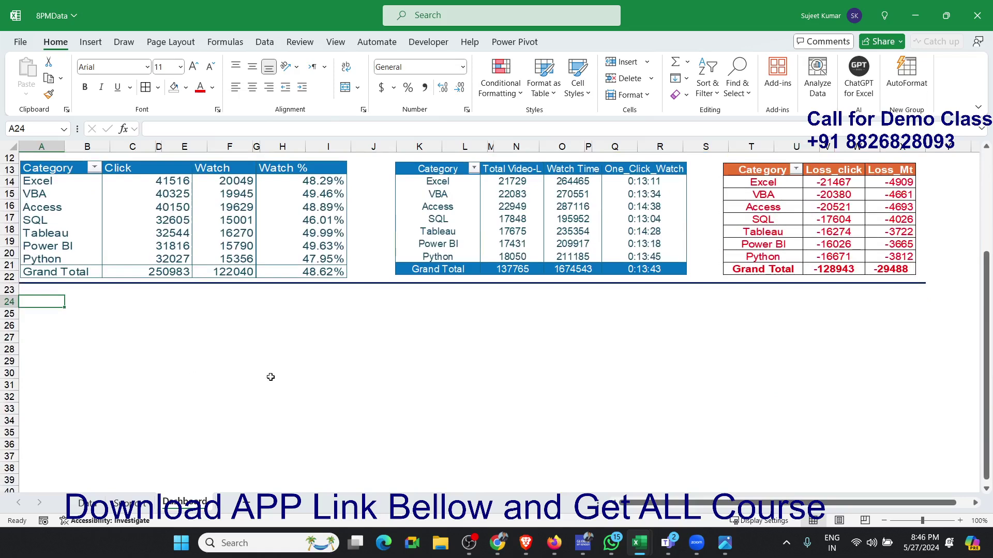
# - Create a new pivot table from Data!$A$1:$J$5023 on the existing Support sheet at cell E27
pyautogui.click(144, 499)
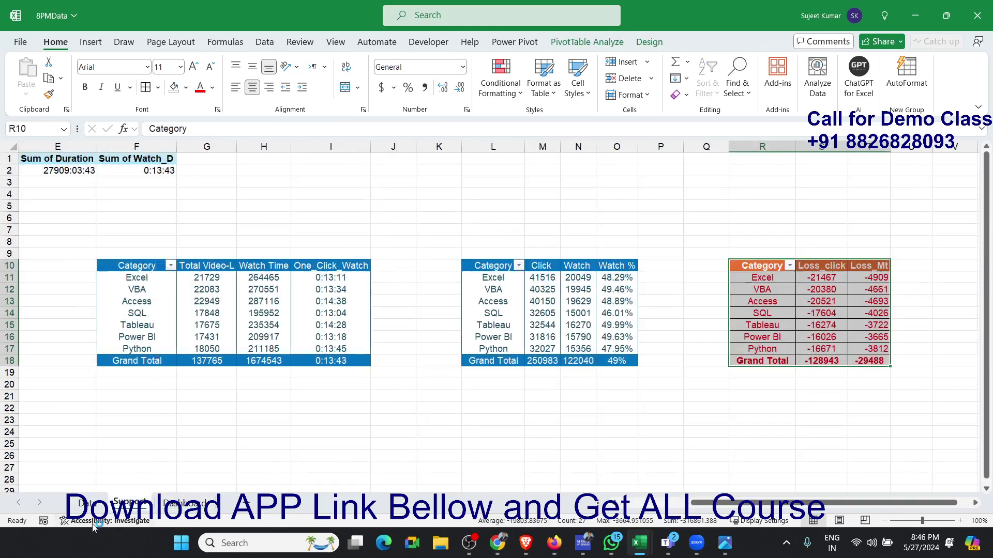
pyautogui.click(94, 502)
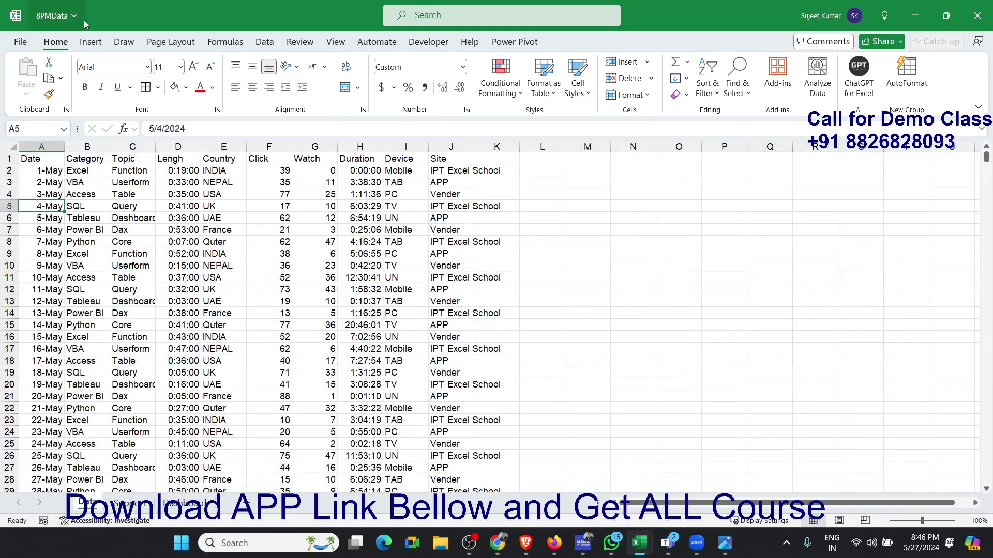
pyautogui.click(89, 45)
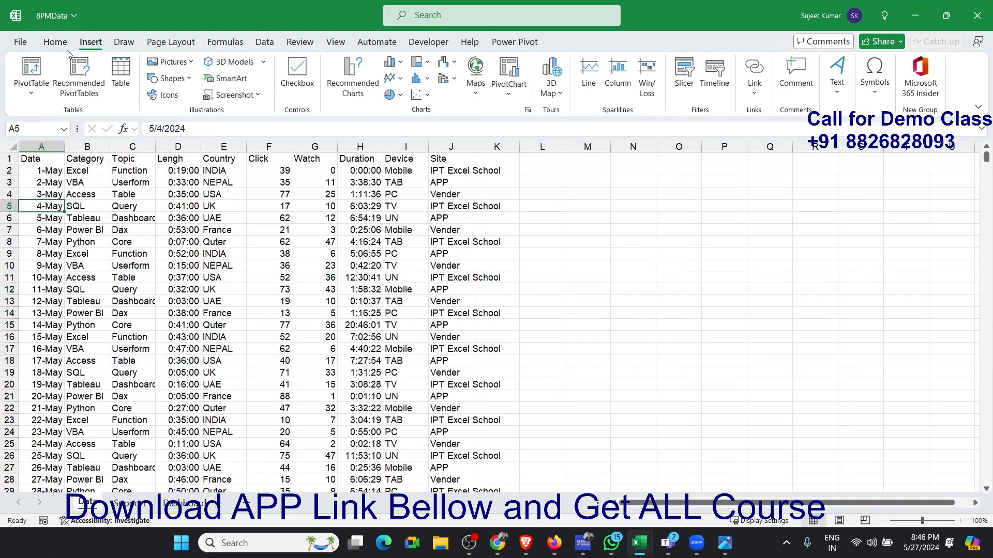
pyautogui.click(31, 70)
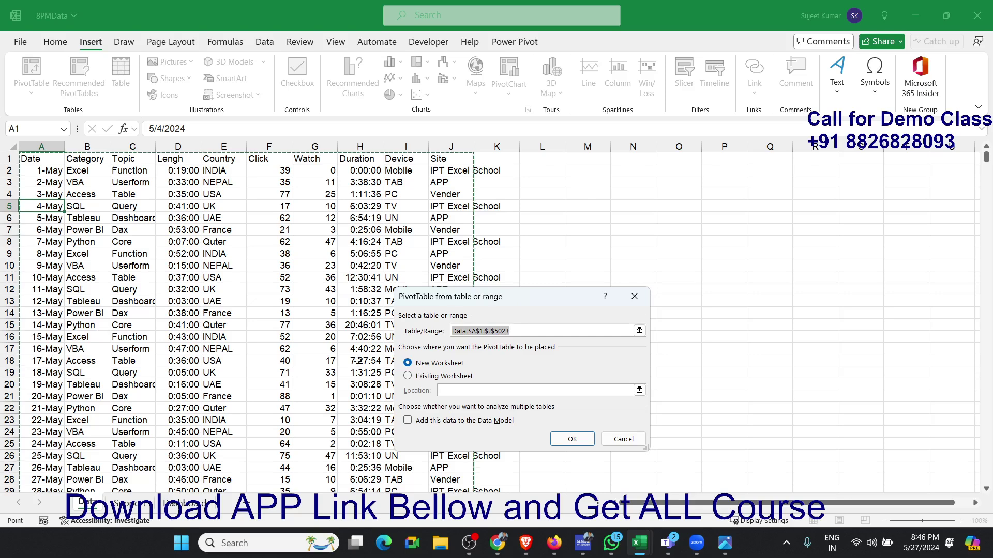
pyautogui.click(427, 381)
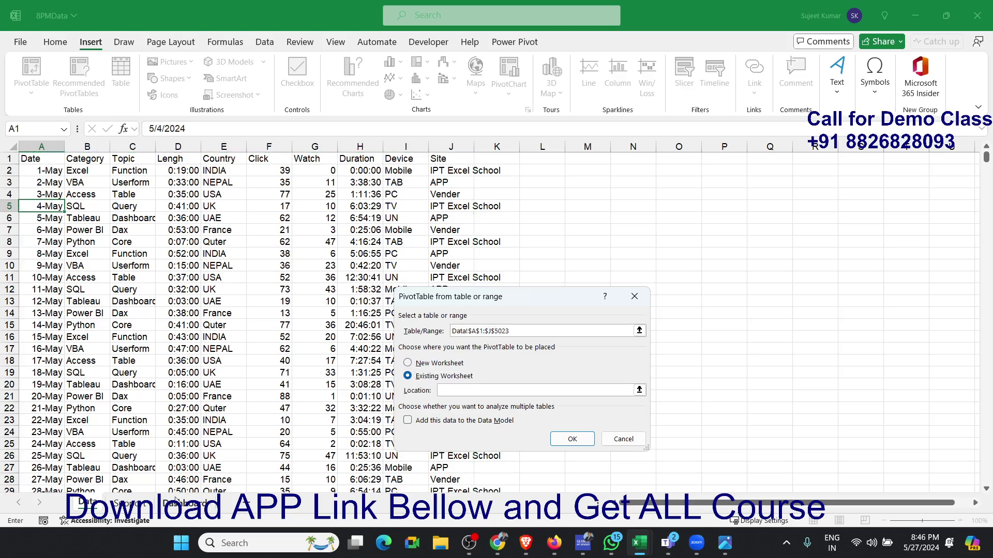
pyautogui.click(145, 506)
pyautogui.click(60, 468)
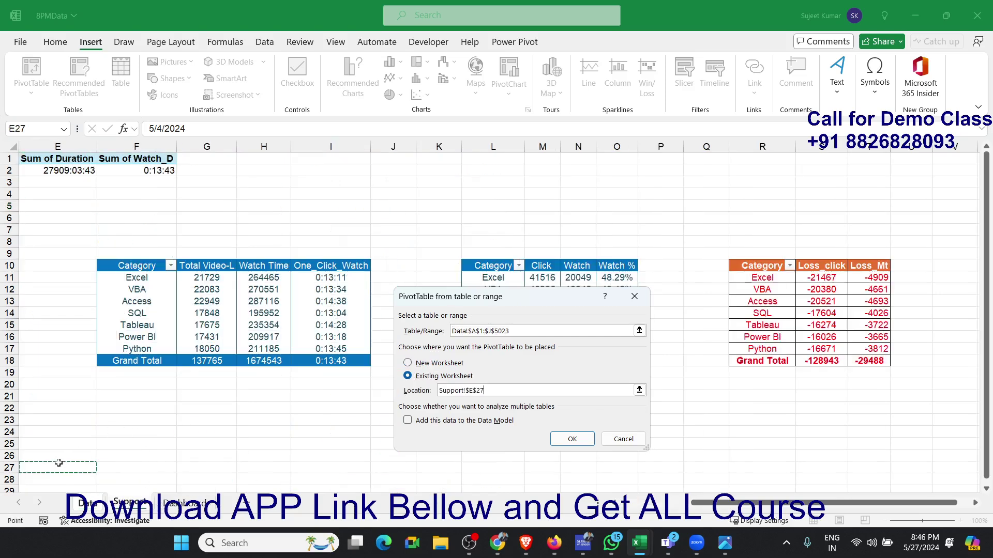
pyautogui.scroll(-4, 89, 443)
pyautogui.click(568, 439)
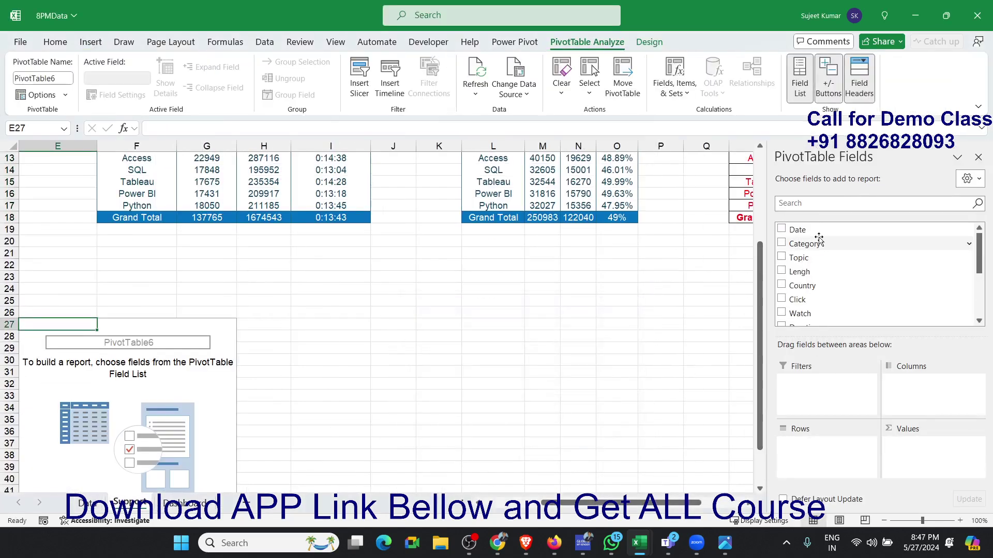
# - Set Country as the new pivot table's row field and add Click and Watch as summed values
pyautogui.moveTo(814, 285); pyautogui.dragTo(848, 458)
pyautogui.moveTo(817, 305); pyautogui.dragTo(917, 457)
pyautogui.moveTo(826, 325); pyautogui.dragTo(898, 444)
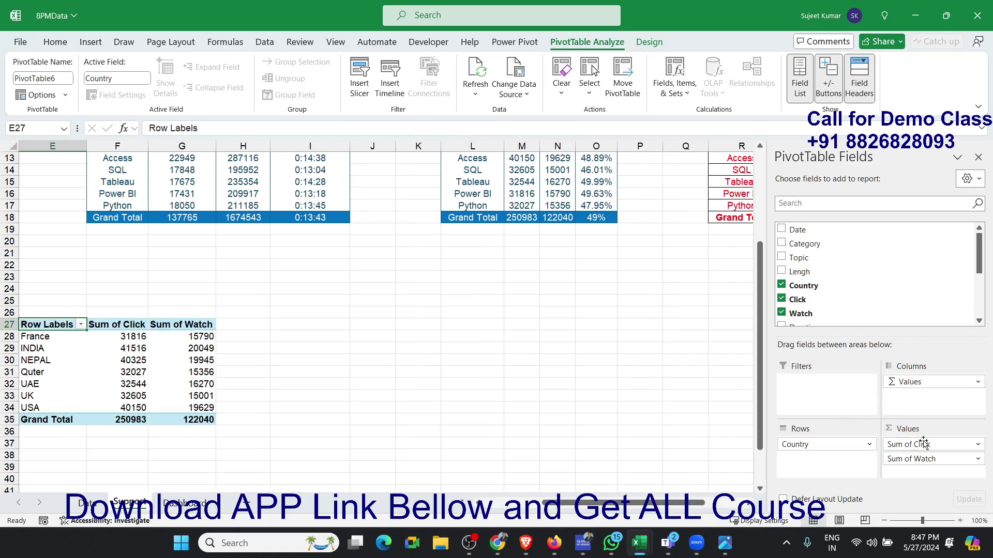
# - Insert a clustered column and line combo chart from the country pivot table and apply chart Style 1
pyautogui.click(91, 43)
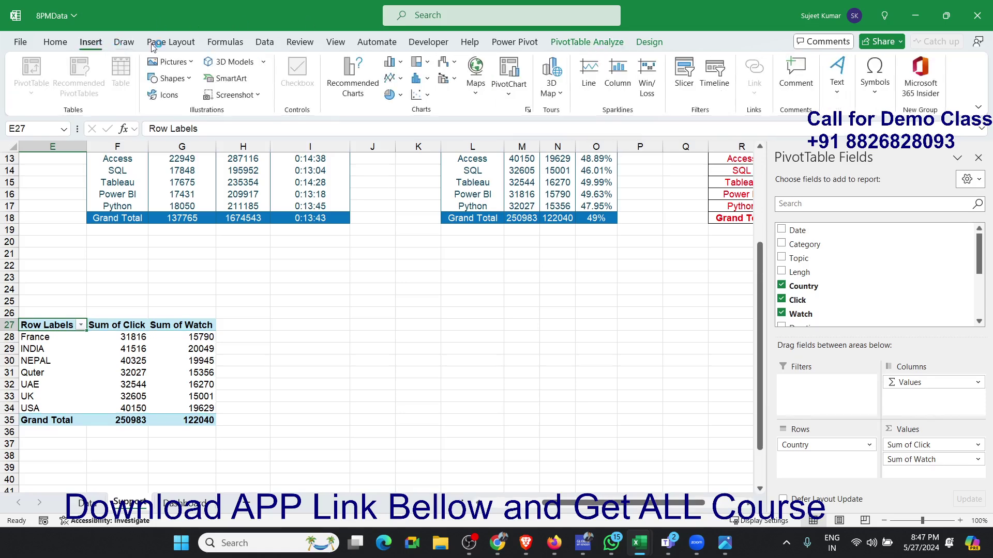
pyautogui.click(454, 80)
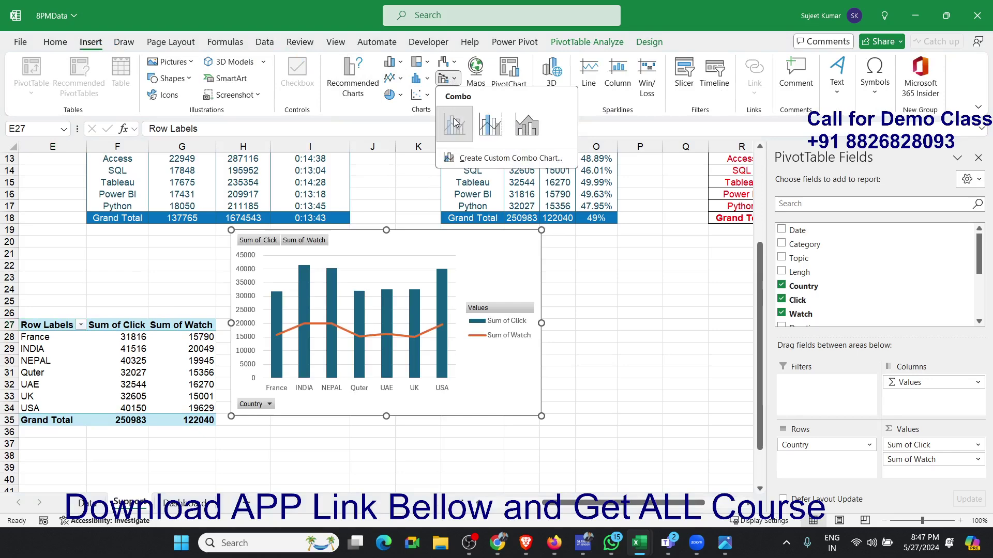
pyautogui.click(455, 122)
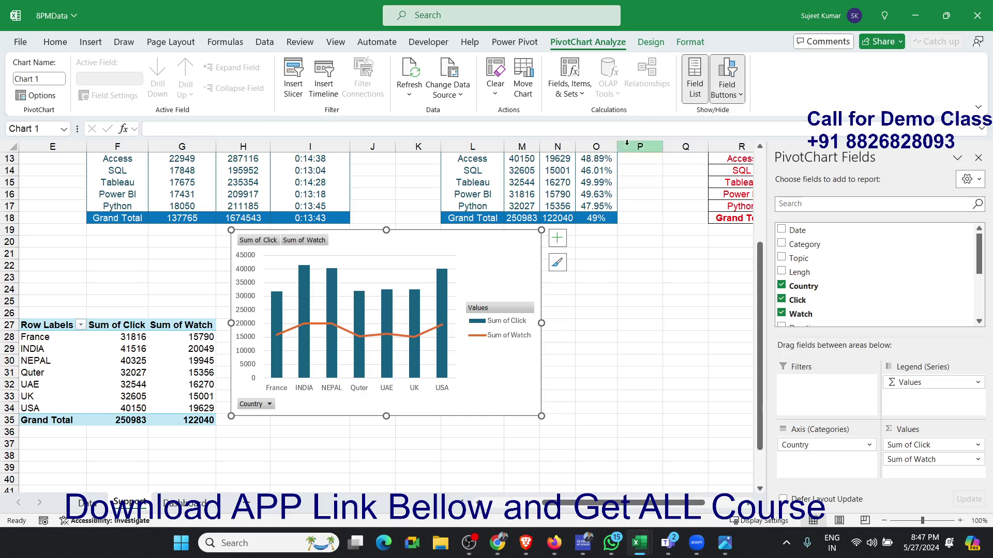
pyautogui.click(685, 45)
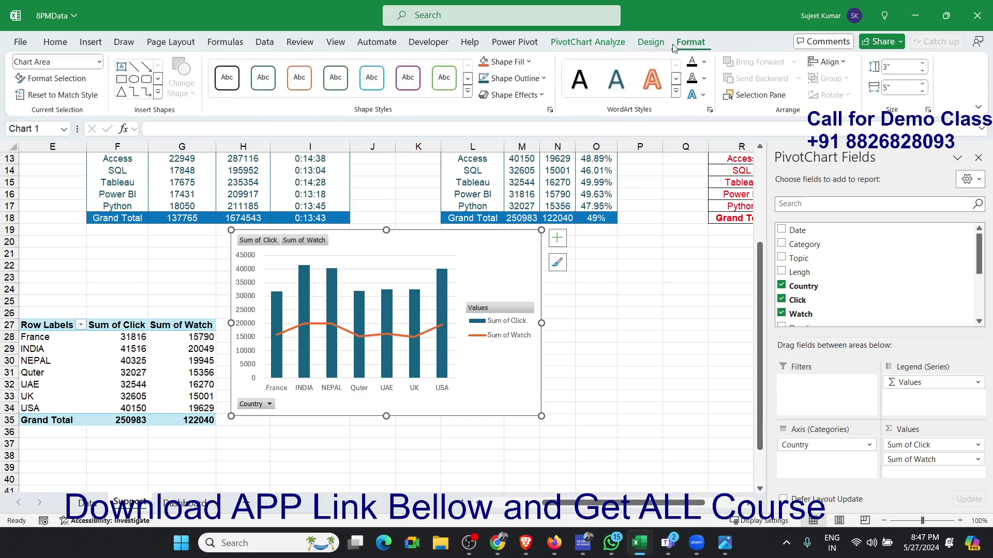
pyautogui.click(650, 42)
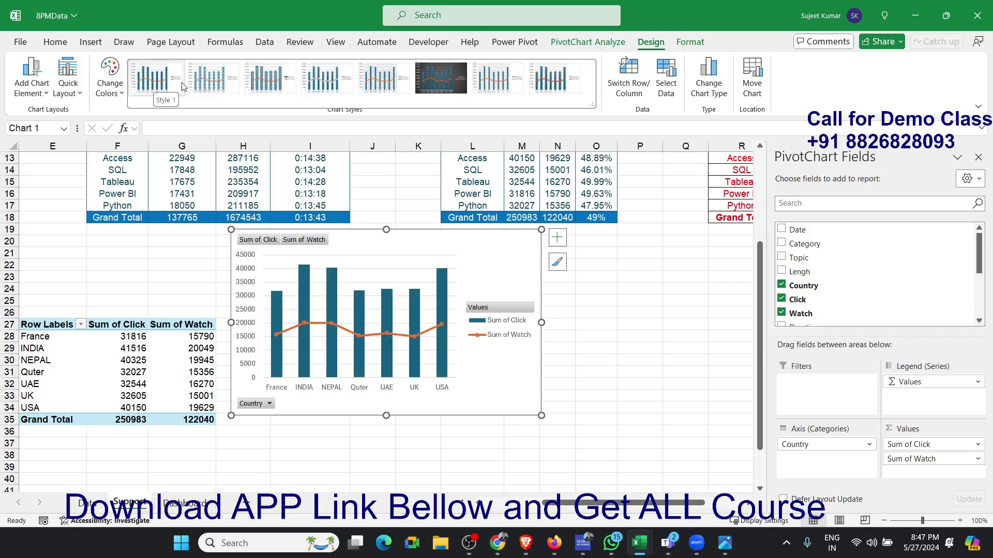
pyautogui.click(158, 85)
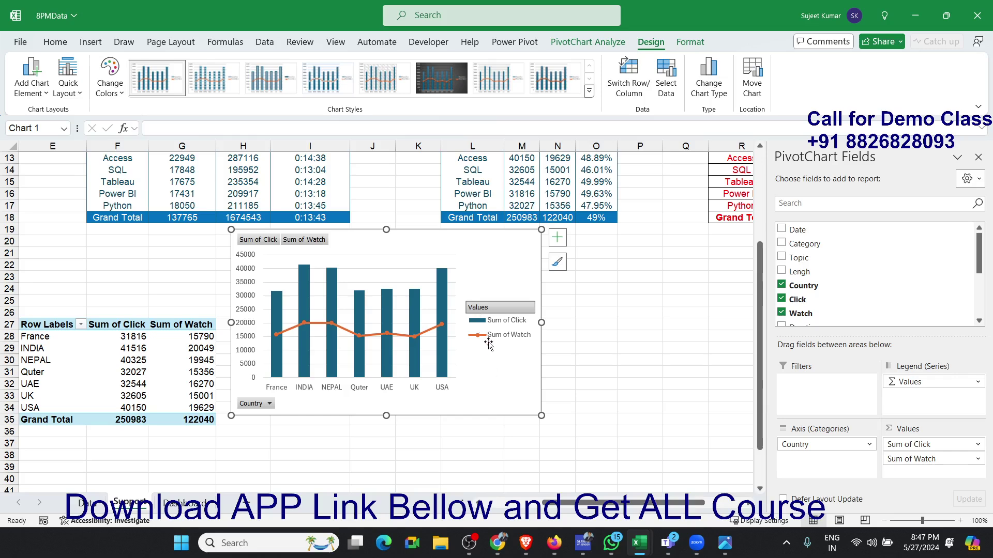
# - Hide all field buttons on the country combo chart
pyautogui.rightClick(483, 309)
pyautogui.press('Escape')
pyautogui.rightClick(495, 313)
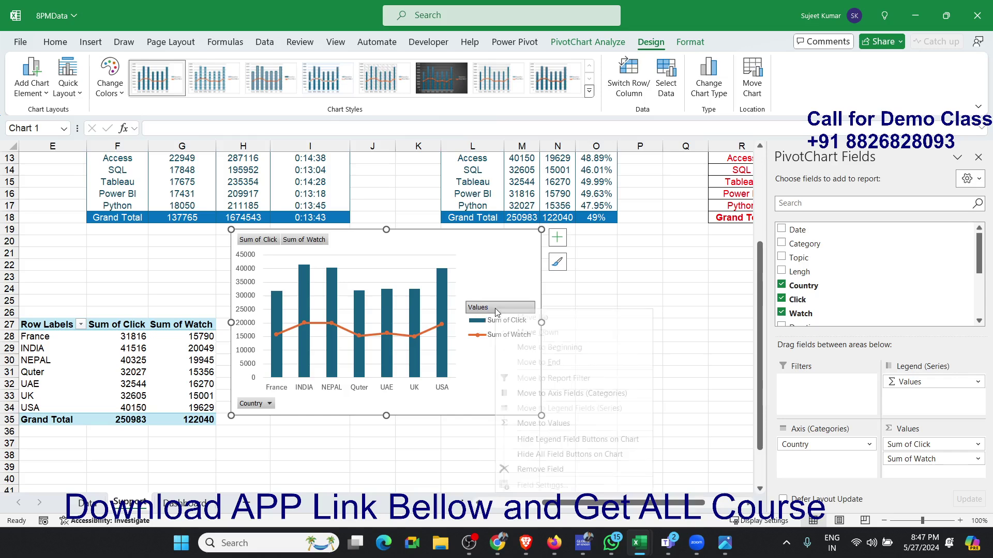
pyautogui.click(541, 457)
# - Delete the whole legend from the country combo chart, undoing the removal of only its Sum of Watch entry
pyautogui.click(501, 335)
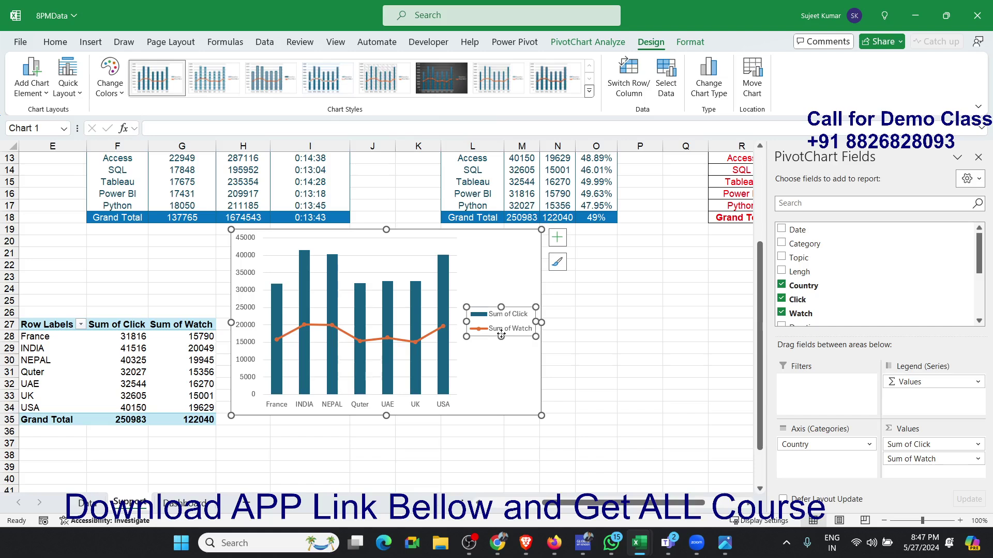
pyautogui.moveTo(501, 332); pyautogui.dragTo(502, 322)
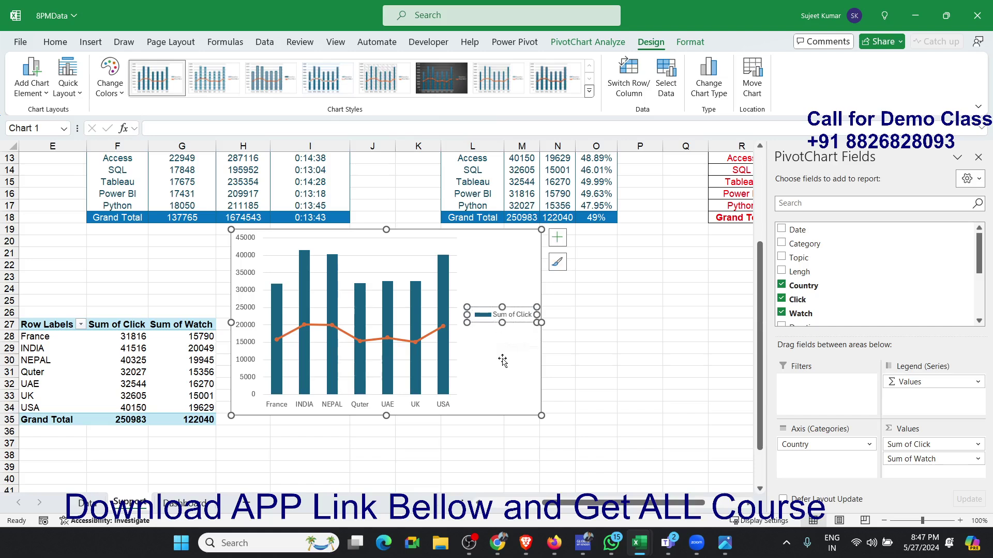
pyautogui.hotkey('ctrl', 'z')
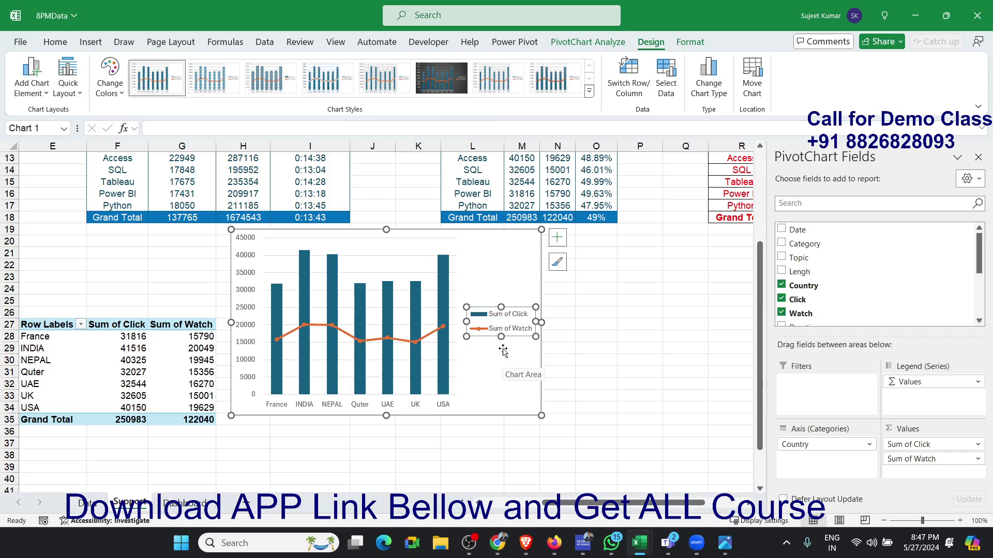
pyautogui.press('Delete')
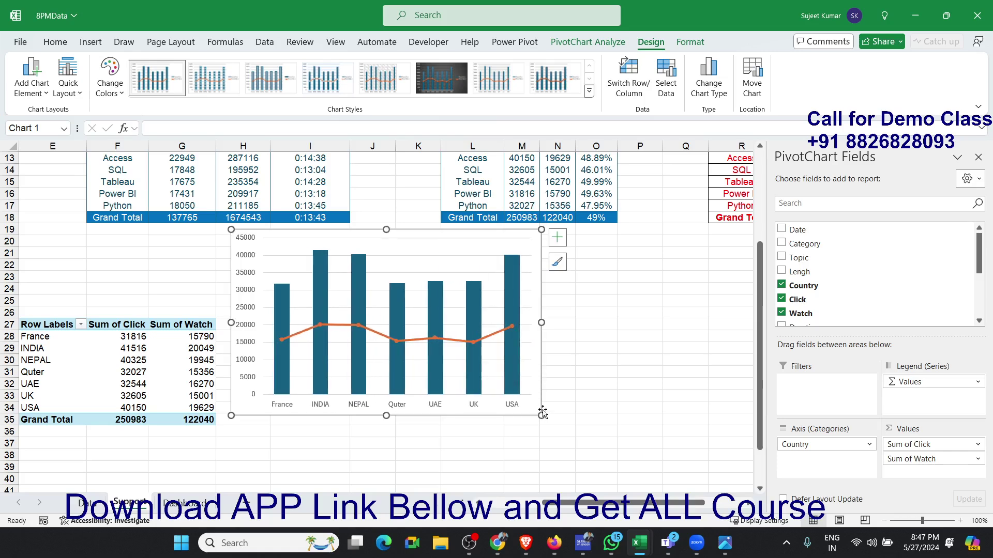
# - Make the country combo chart wider and shorter, and paste a copy of it on the Dashboard sheet at A24
pyautogui.moveTo(542, 414); pyautogui.dragTo(593, 388)
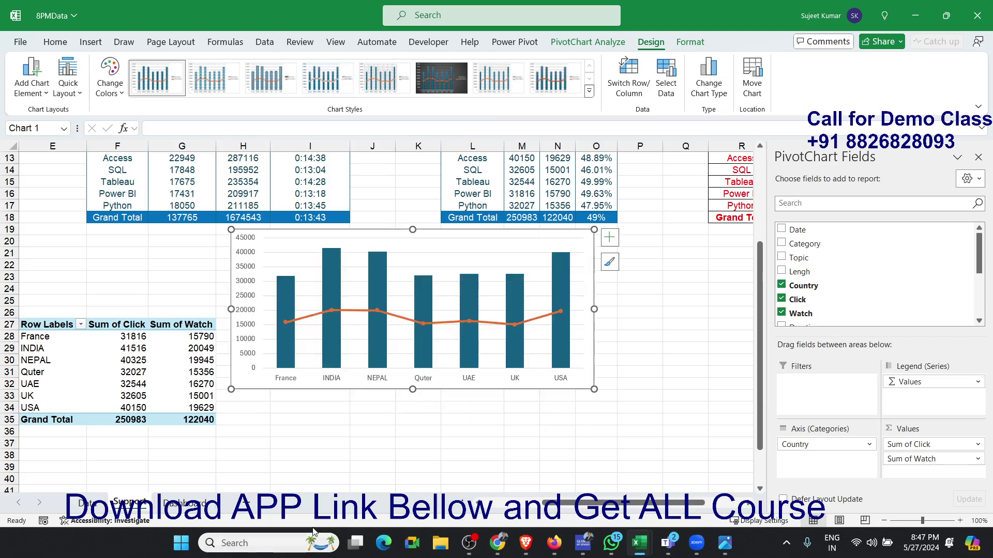
pyautogui.click(184, 504)
pyautogui.scroll(-2, 150, 468)
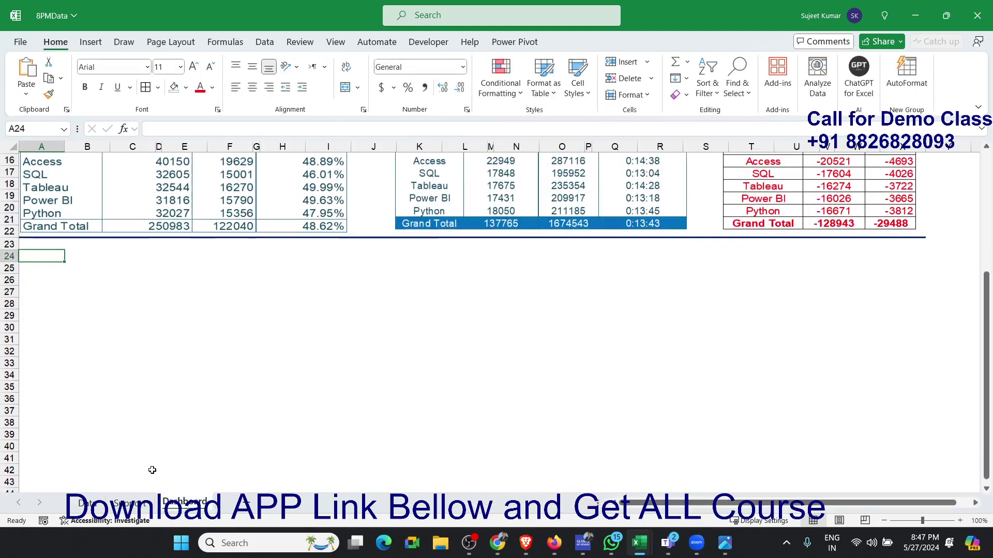
pyautogui.hotkey('ctrl', 'v')
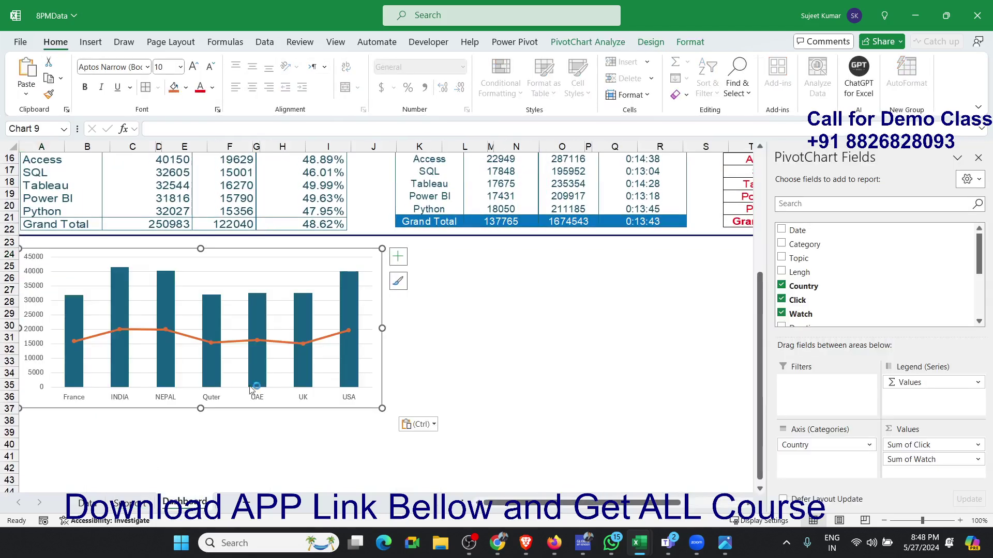
# - Enlarge the pasted country combo chart on the Dashboard sheet so it extends to about row 38
pyautogui.scroll(3, 521, 418)
pyautogui.scroll(-3, 477, 437)
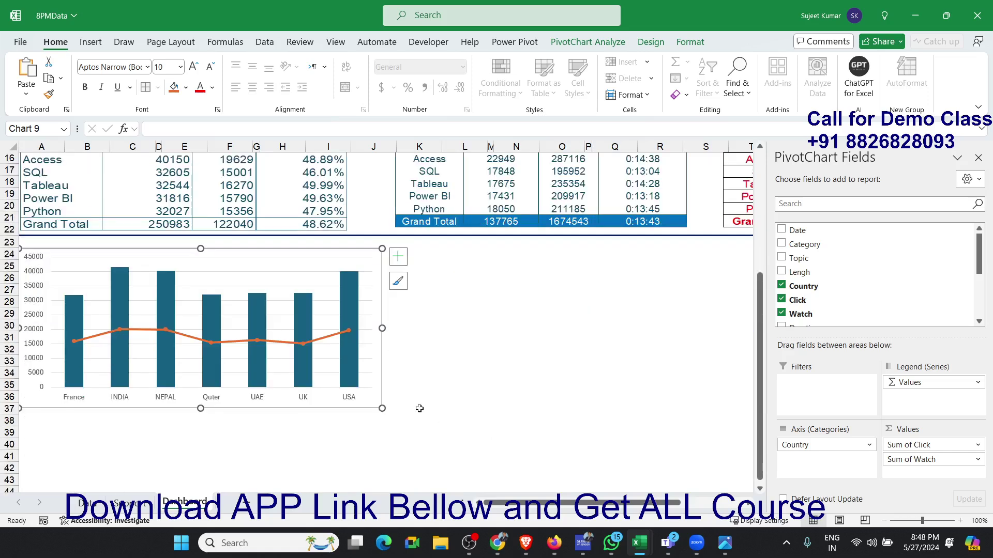
pyautogui.moveTo(378, 410); pyautogui.dragTo(521, 420)
pyautogui.click(561, 420)
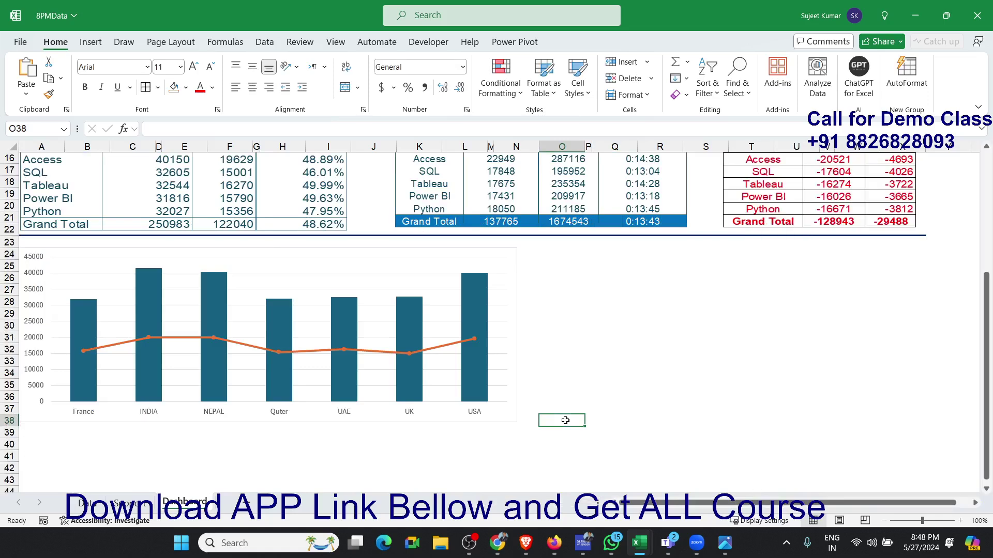
pyautogui.scroll(2, 566, 420)
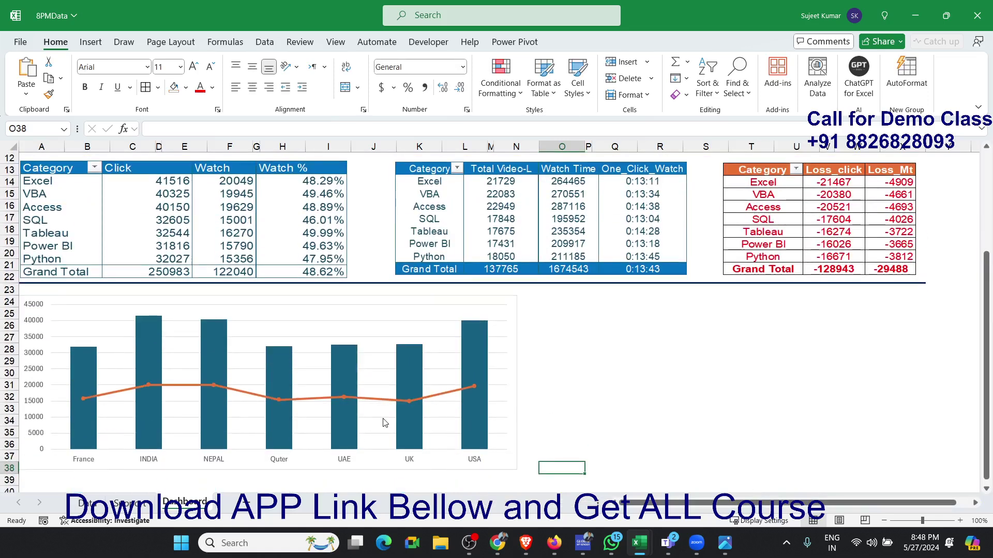
# - Delete the original country combo chart from the Support sheet and return to the Dashboard sheet
pyautogui.click(130, 504)
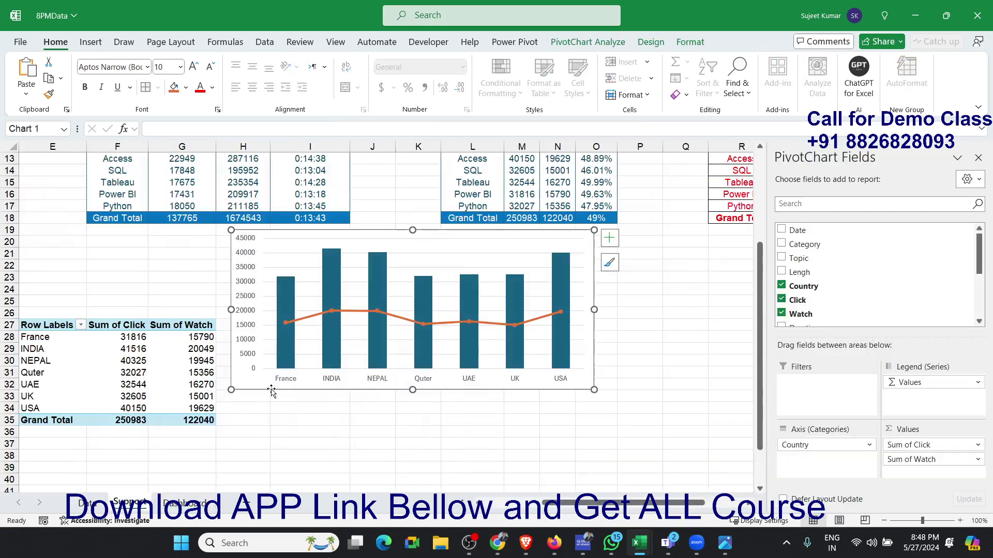
pyautogui.press('Delete')
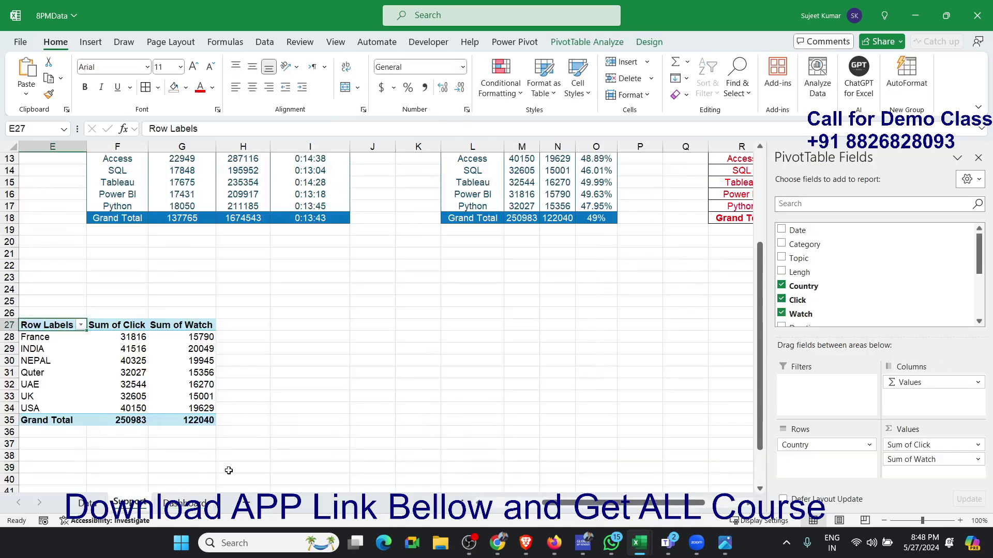
pyautogui.click(185, 503)
pyautogui.moveTo(340, 426)
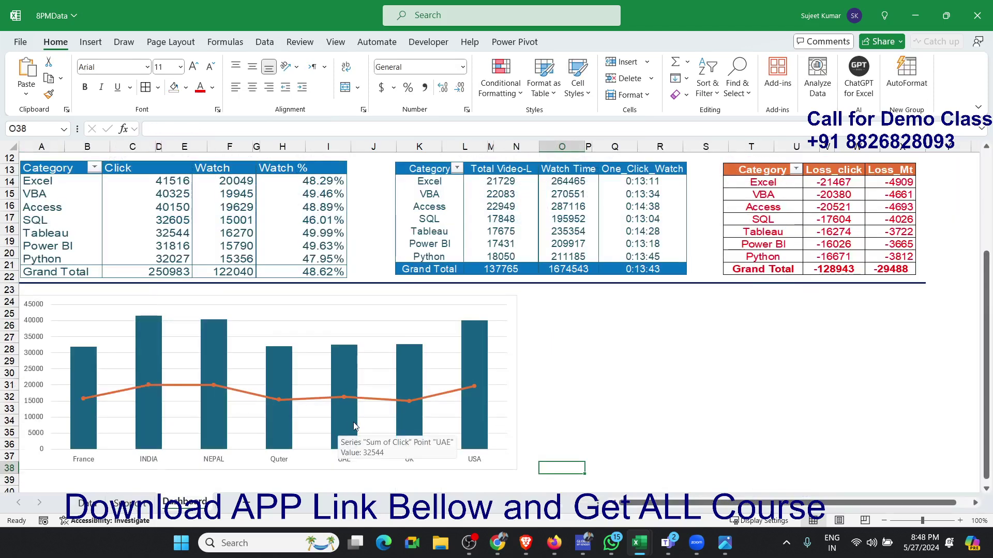
# - Paste a copy of the country pivot table at I27 on the Support sheet and replace Country with Device in its rows
pyautogui.click(148, 503)
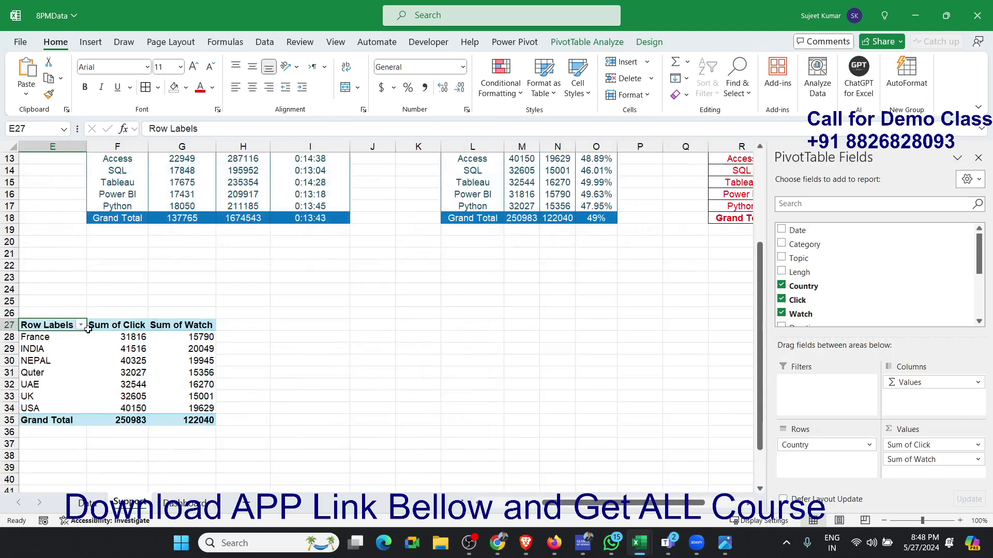
pyautogui.moveTo(58, 324); pyautogui.dragTo(212, 420)
pyautogui.hotkey('ctrl', 'c')
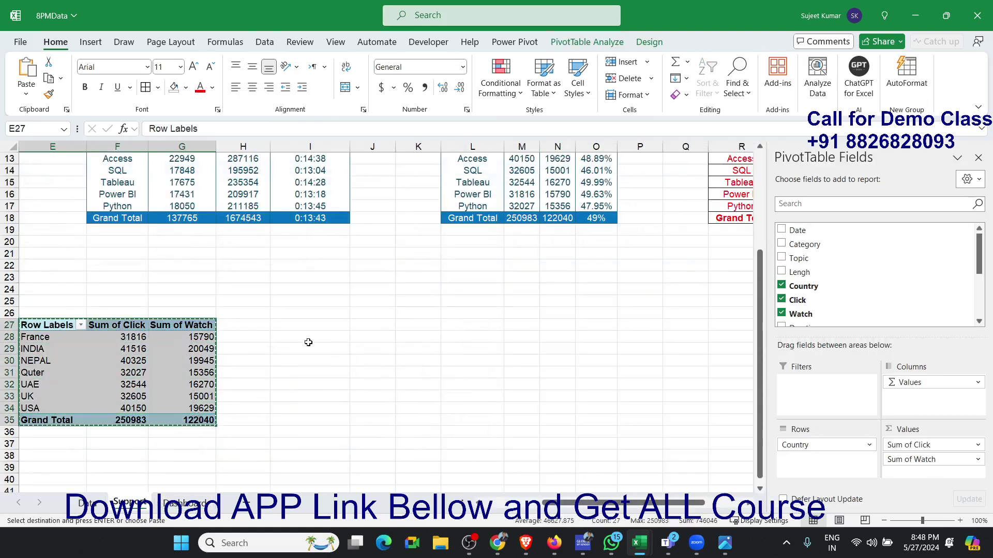
pyautogui.click(312, 325)
pyautogui.hotkey('ctrl', 'v')
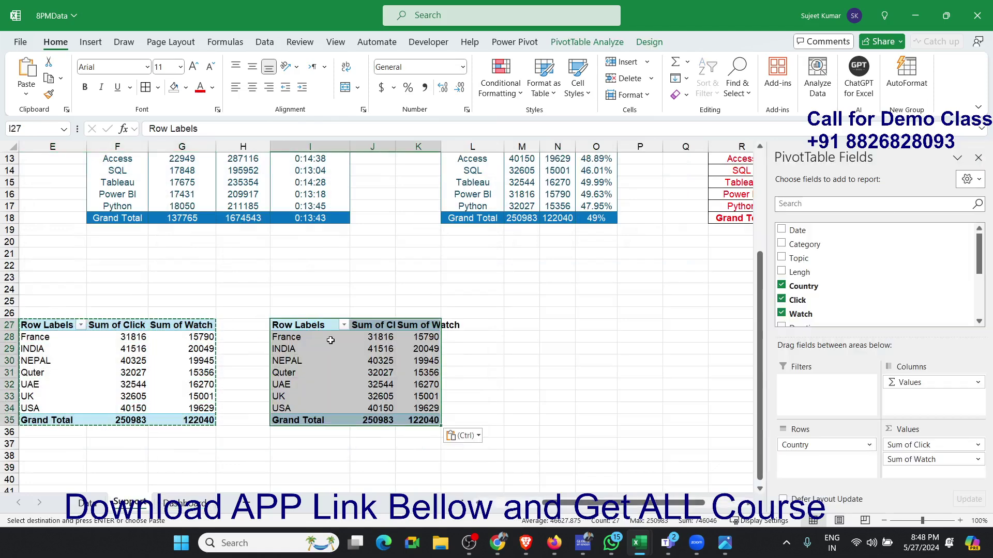
pyautogui.moveTo(786, 444); pyautogui.dragTo(861, 324)
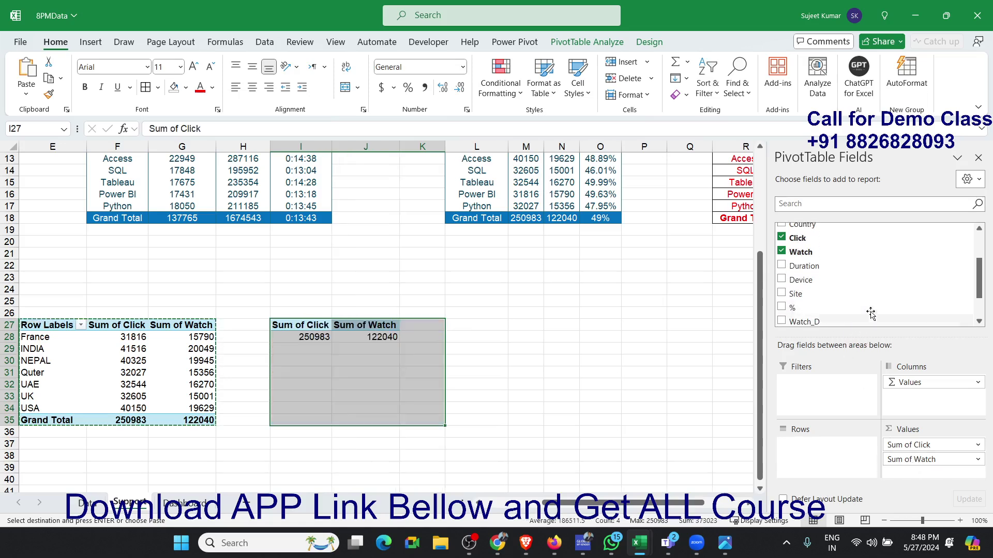
pyautogui.moveTo(832, 281); pyautogui.dragTo(846, 448)
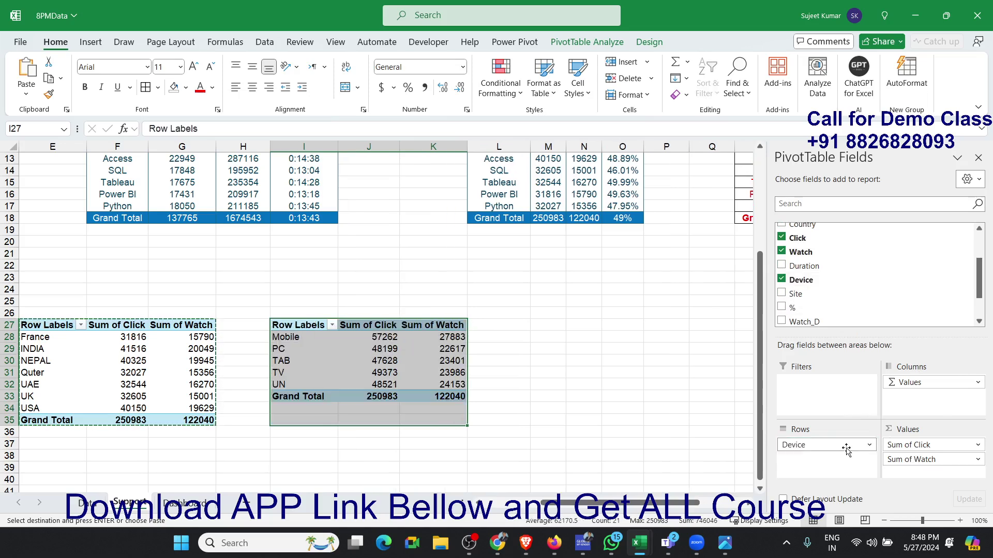
# - Insert a clustered column and line combo chart from the device pivot table and place it beside that table
pyautogui.click(396, 351)
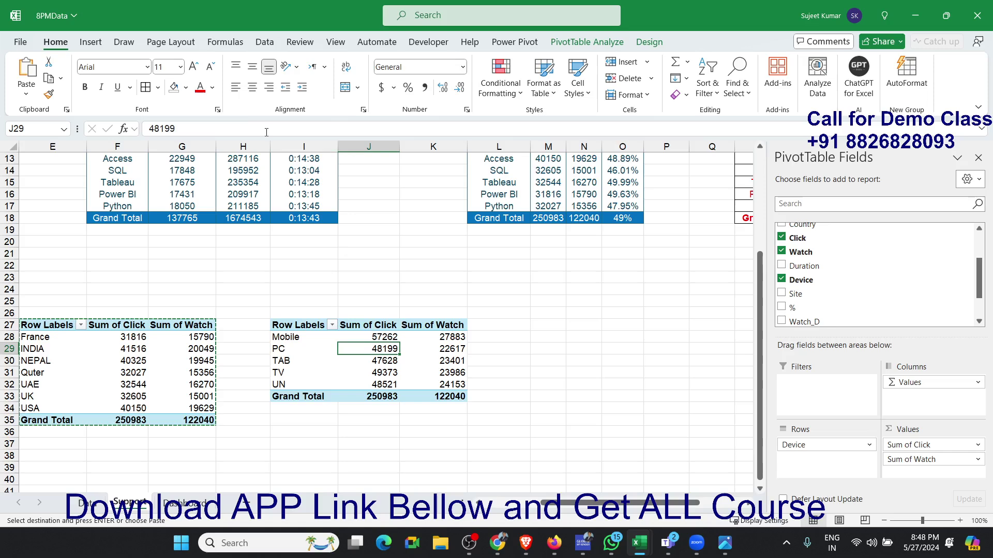
pyautogui.click(87, 42)
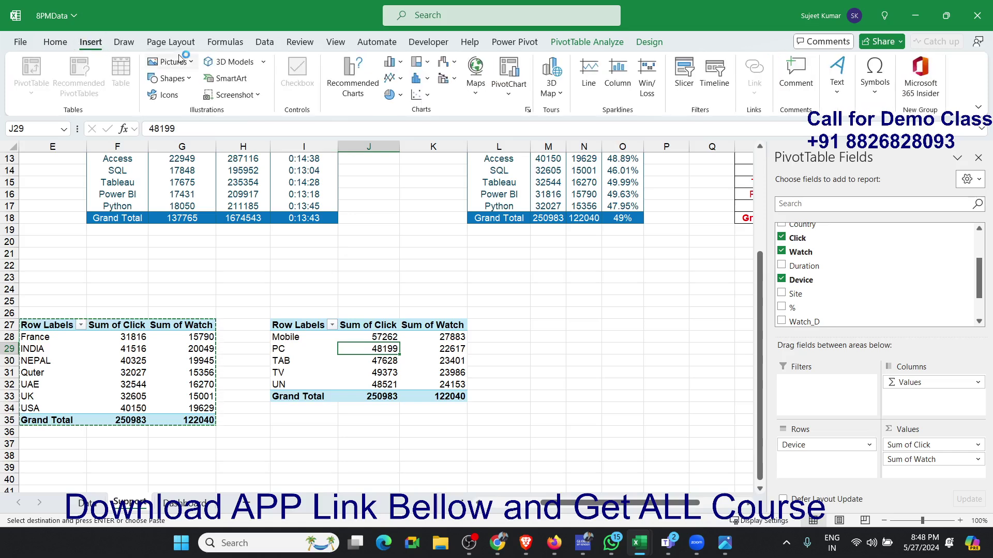
pyautogui.click(402, 79)
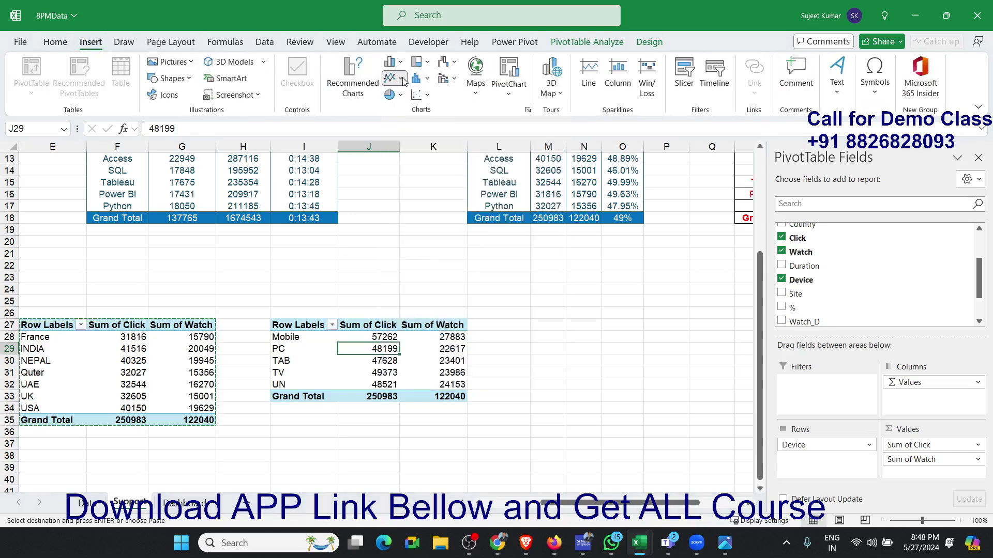
pyautogui.click(403, 65)
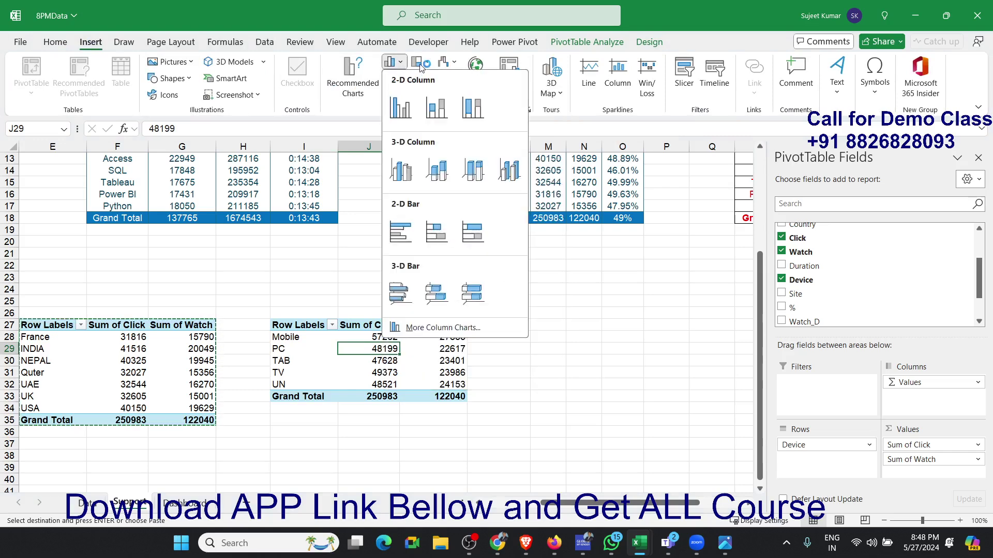
pyautogui.click(368, 30)
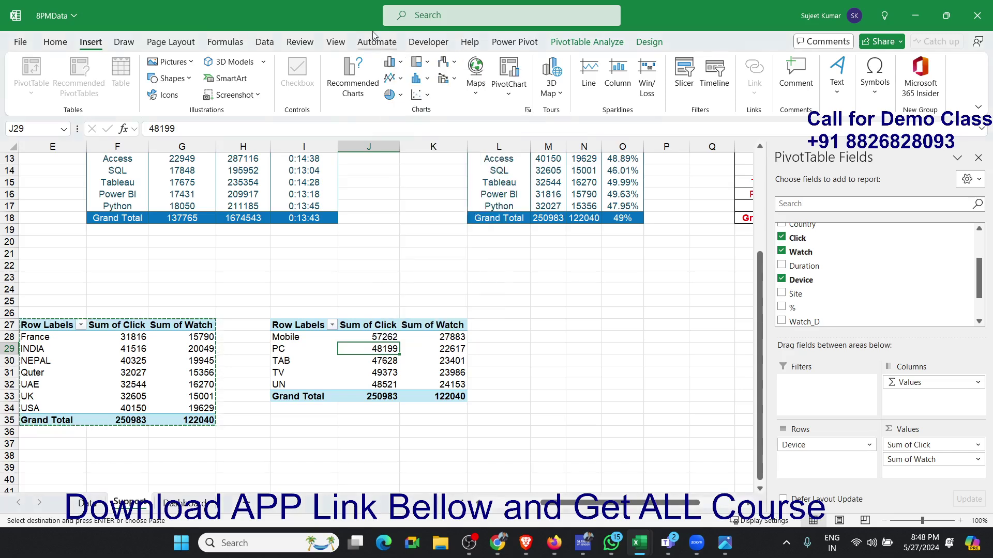
pyautogui.click(455, 78)
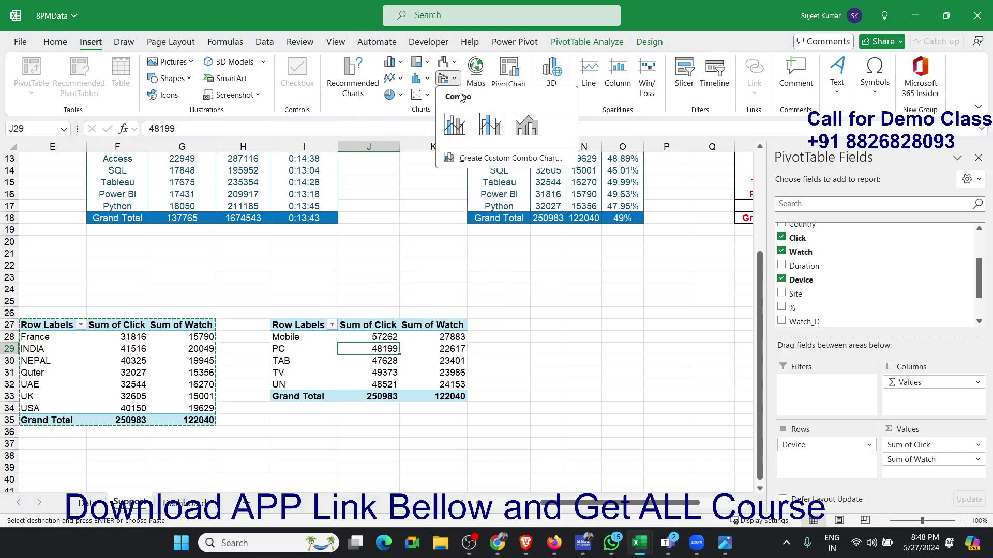
pyautogui.click(456, 126)
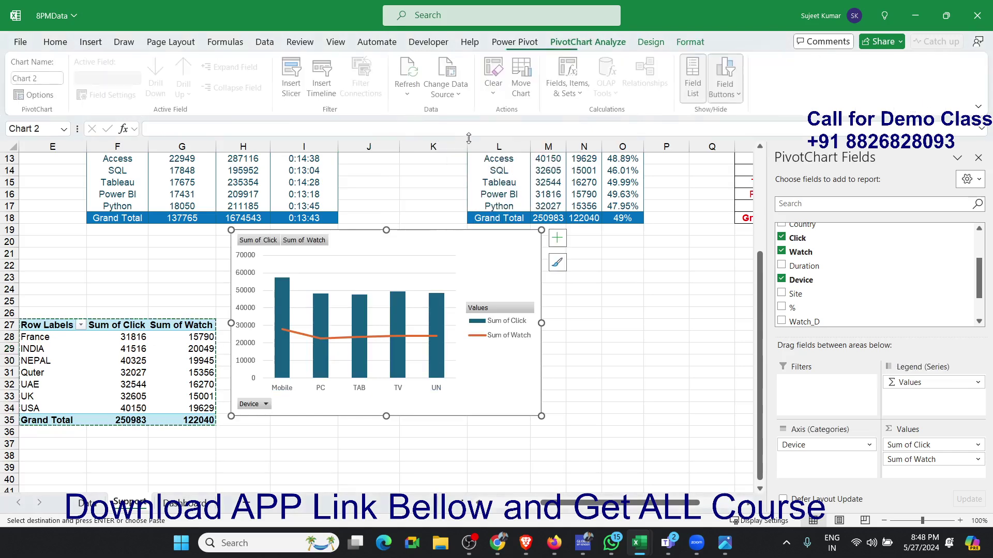
pyautogui.moveTo(431, 235); pyautogui.dragTo(674, 207)
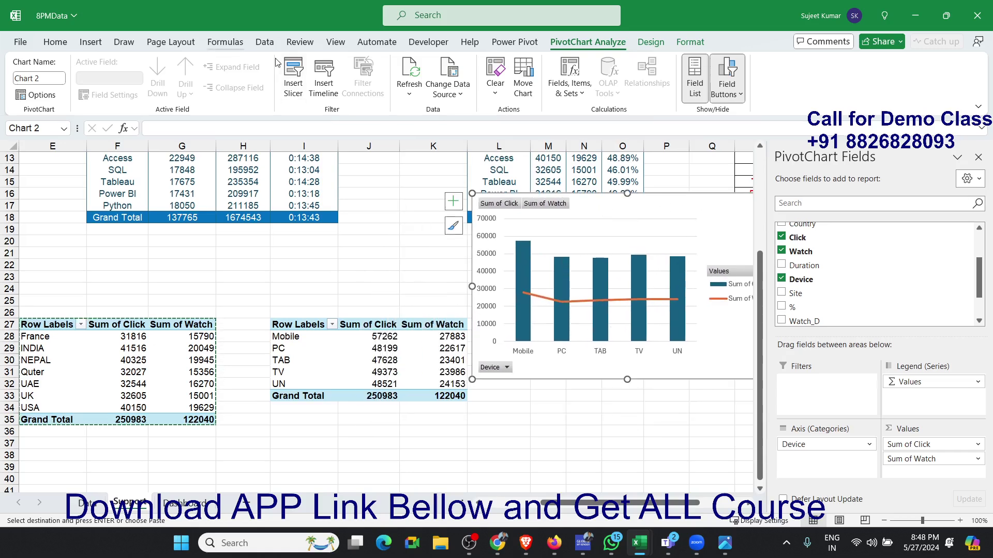
# - Try to insert a funnel chart from the device pivot table
pyautogui.click(91, 42)
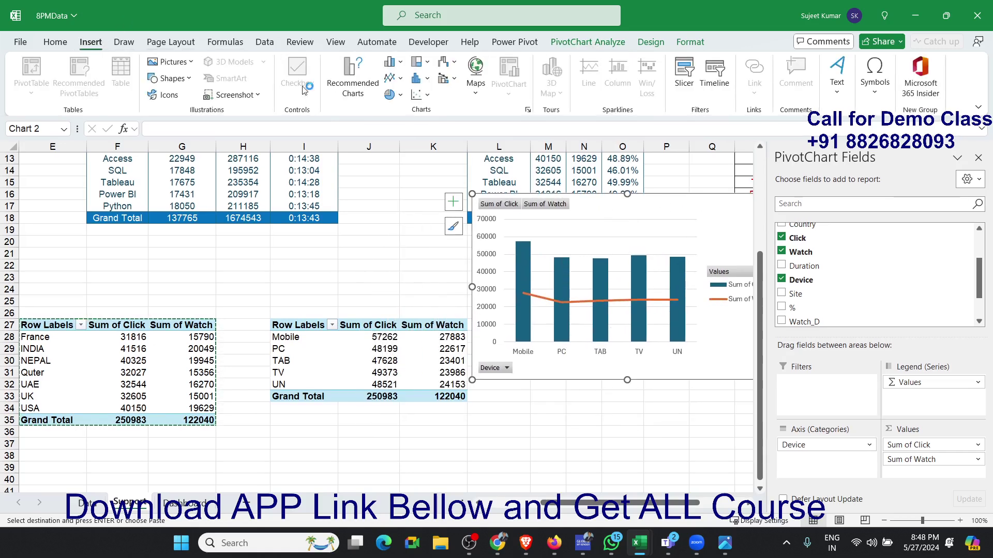
pyautogui.click(354, 349)
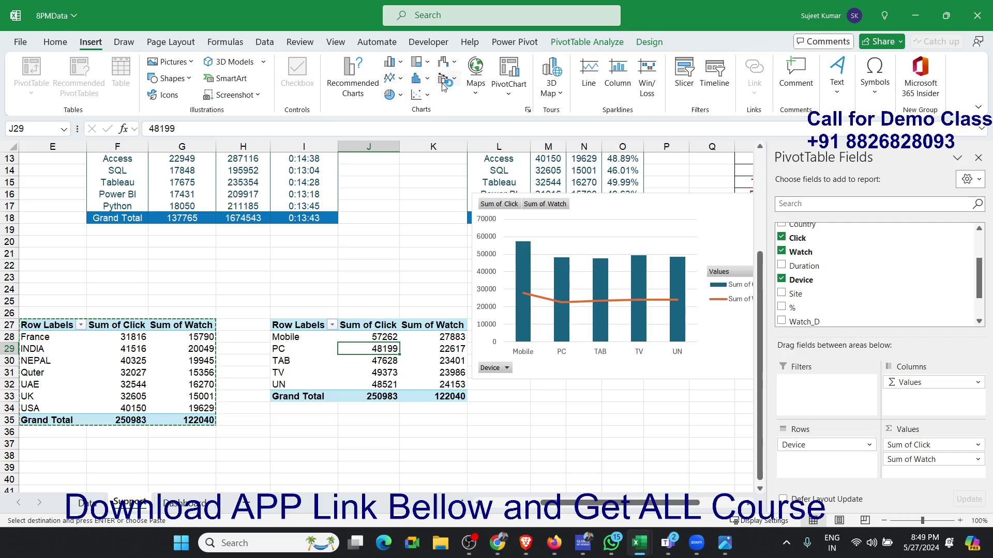
pyautogui.click(402, 79)
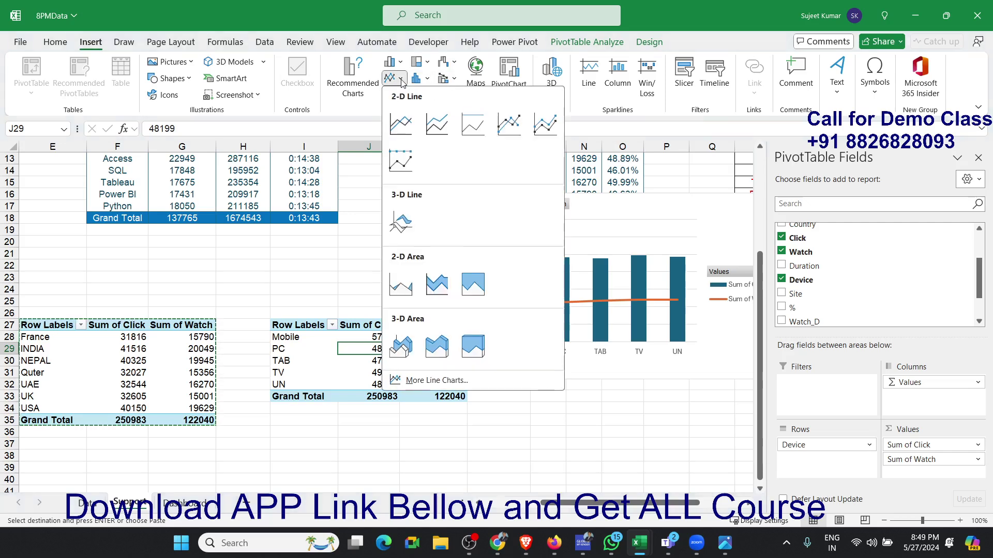
pyautogui.click(402, 80)
pyautogui.click(402, 95)
pyautogui.click(403, 95)
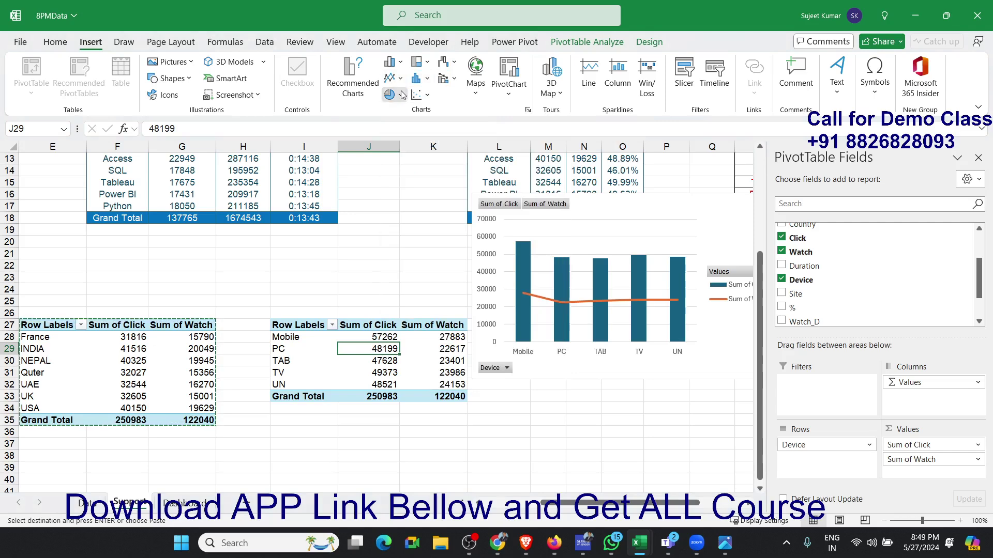
pyautogui.click(454, 63)
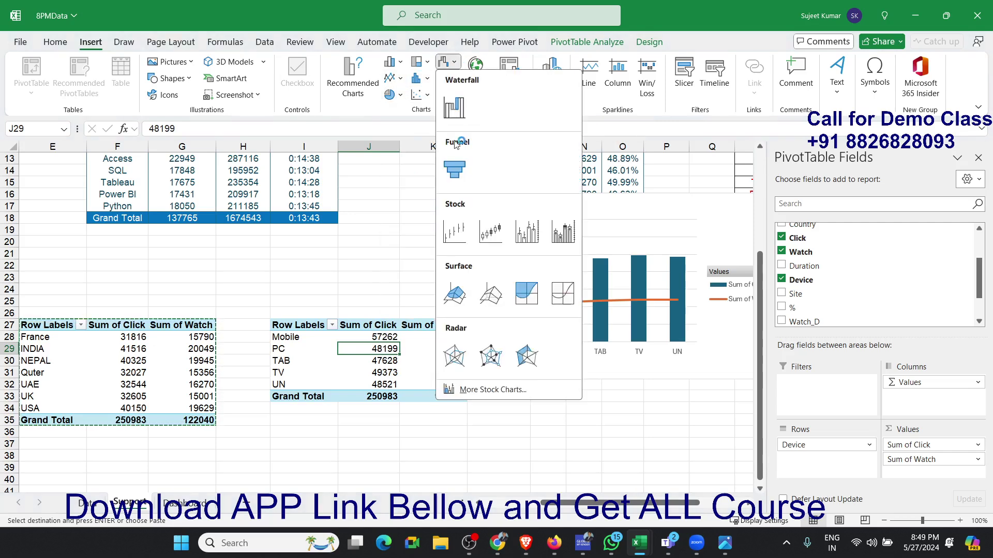
pyautogui.click(455, 160)
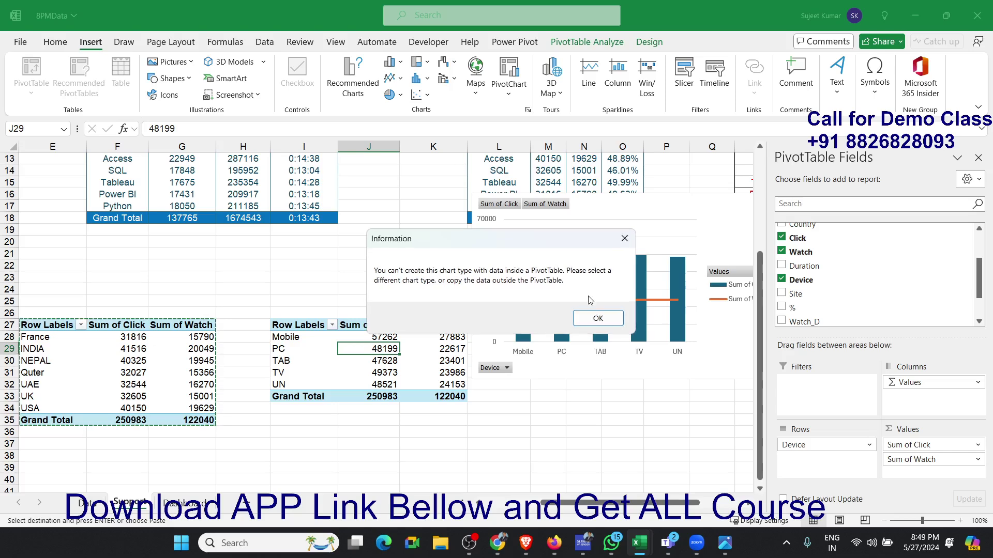
pyautogui.click(598, 318)
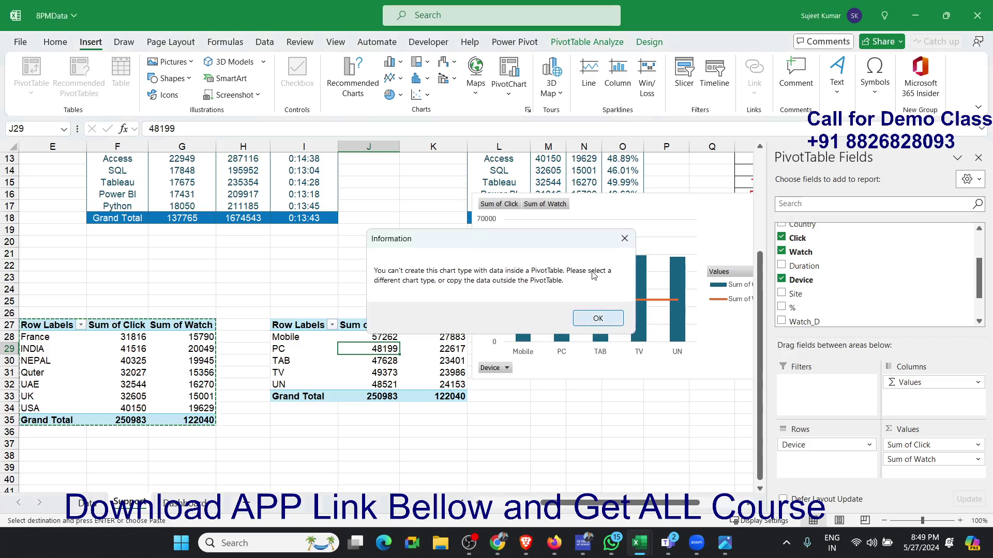
# - Hide all field buttons on the device combo chart and delete its legend
pyautogui.rightClick(563, 205)
pyautogui.rightClick(563, 205)
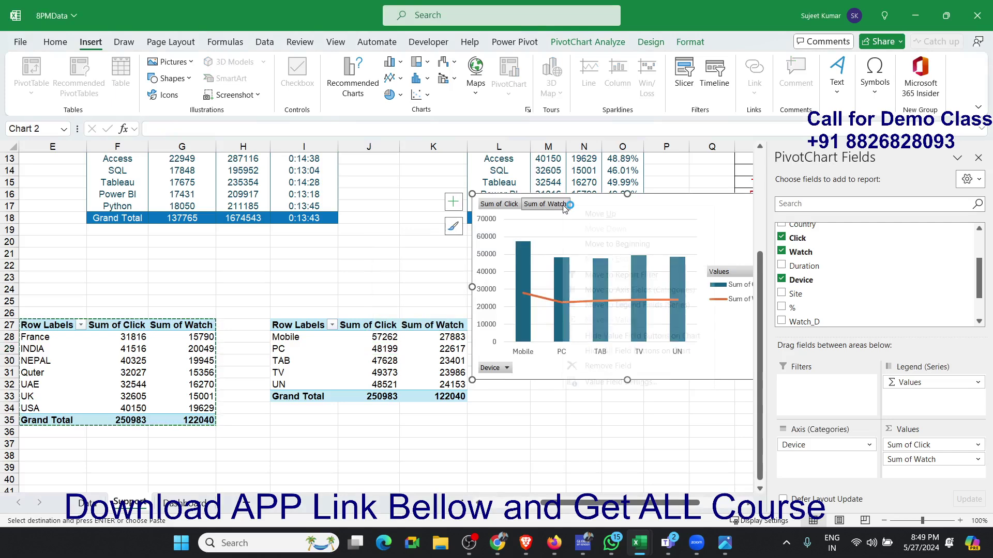
pyautogui.click(595, 354)
pyautogui.click(738, 297)
pyautogui.press('Delete')
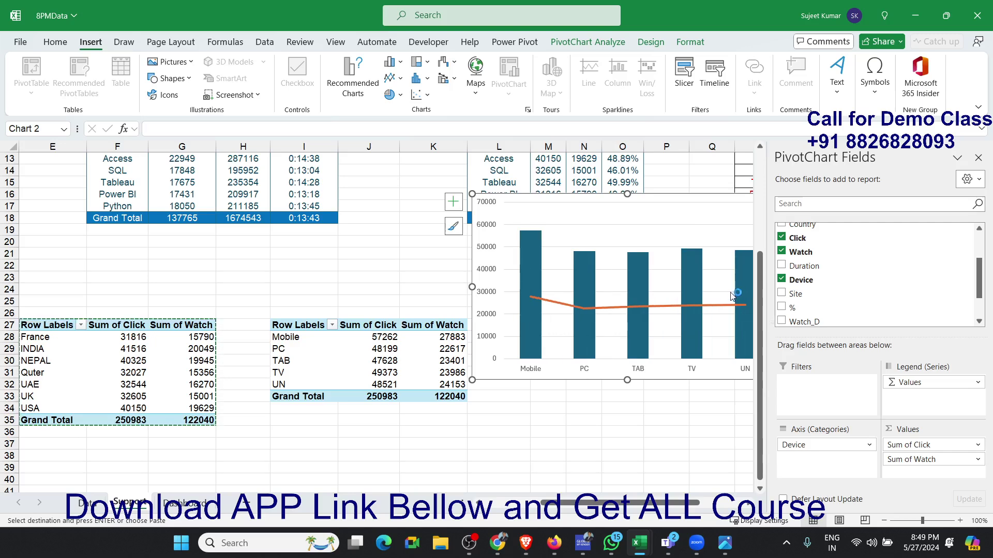
pyautogui.click(661, 210)
pyautogui.click(529, 252)
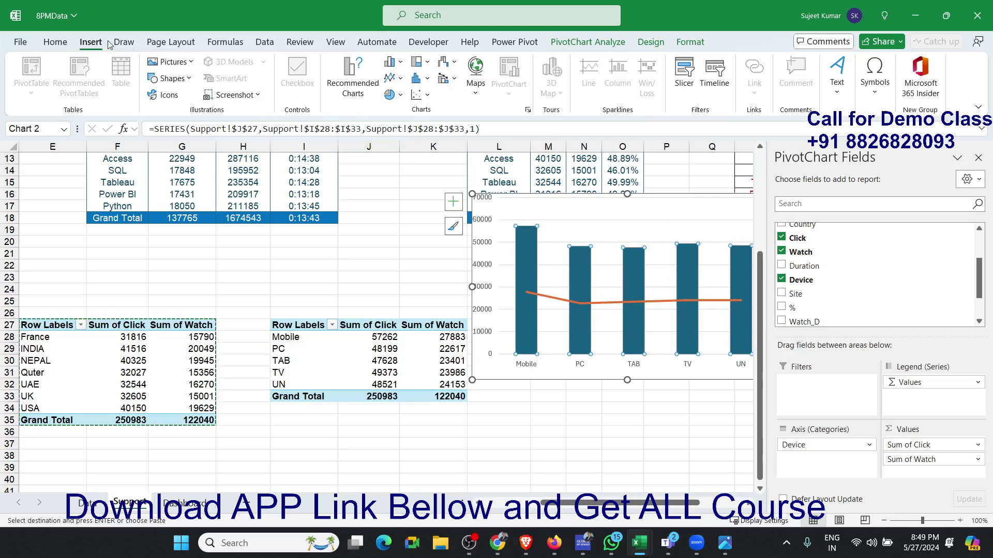
pyautogui.click(56, 42)
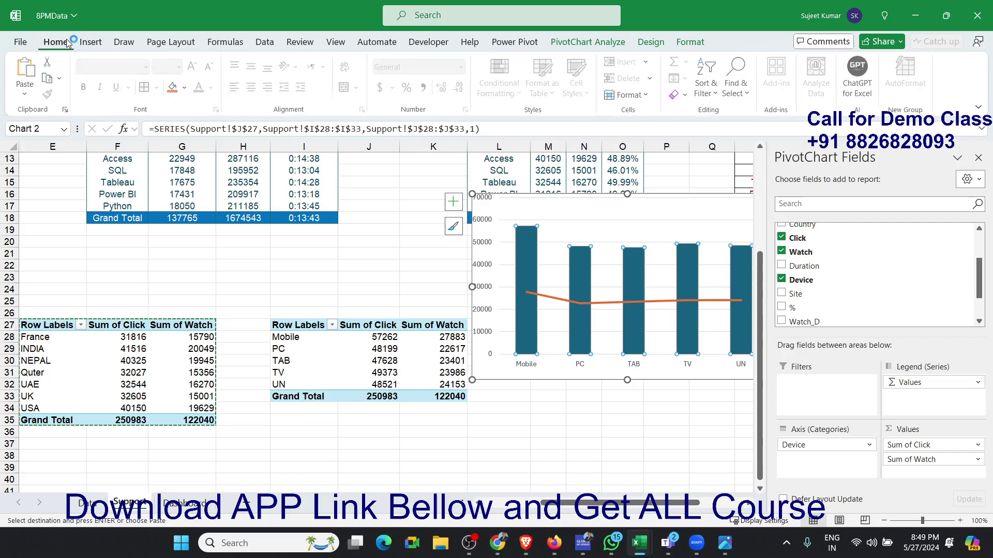
pyautogui.click(187, 88)
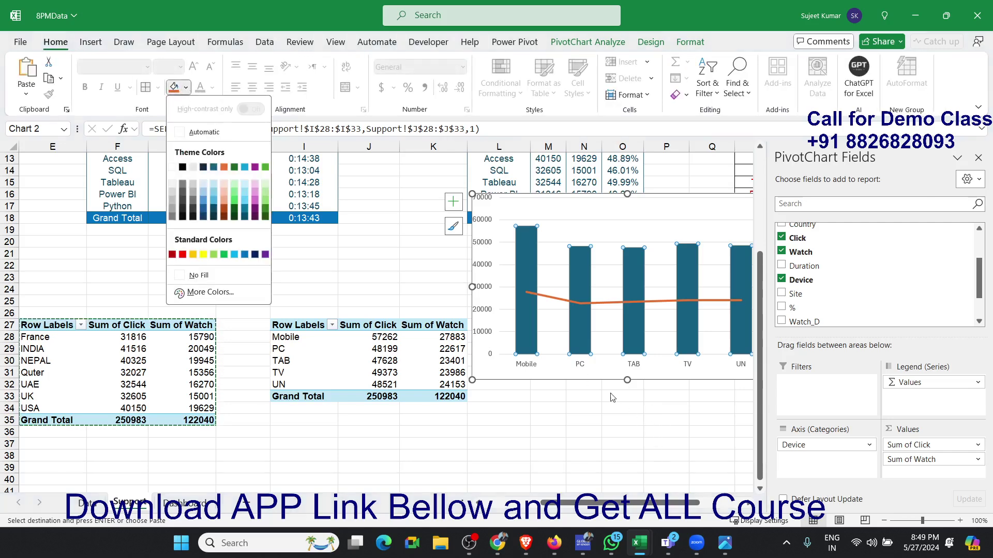
pyautogui.click(578, 378)
# - Change the device combo chart to a clustered column chart and apply the chart style with gradient-filled columns
pyautogui.moveTo(564, 375); pyautogui.dragTo(363, 382)
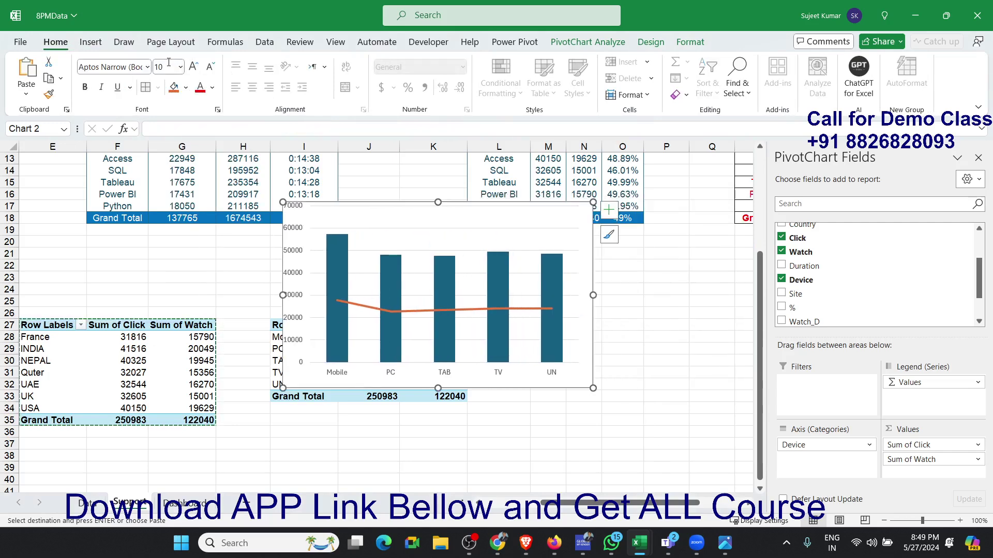
pyautogui.click(88, 46)
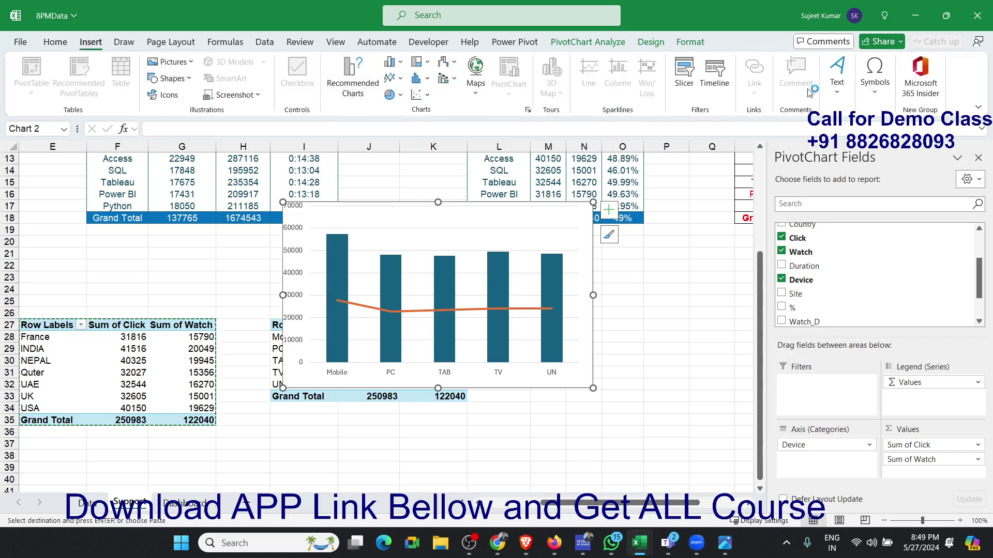
pyautogui.click(650, 44)
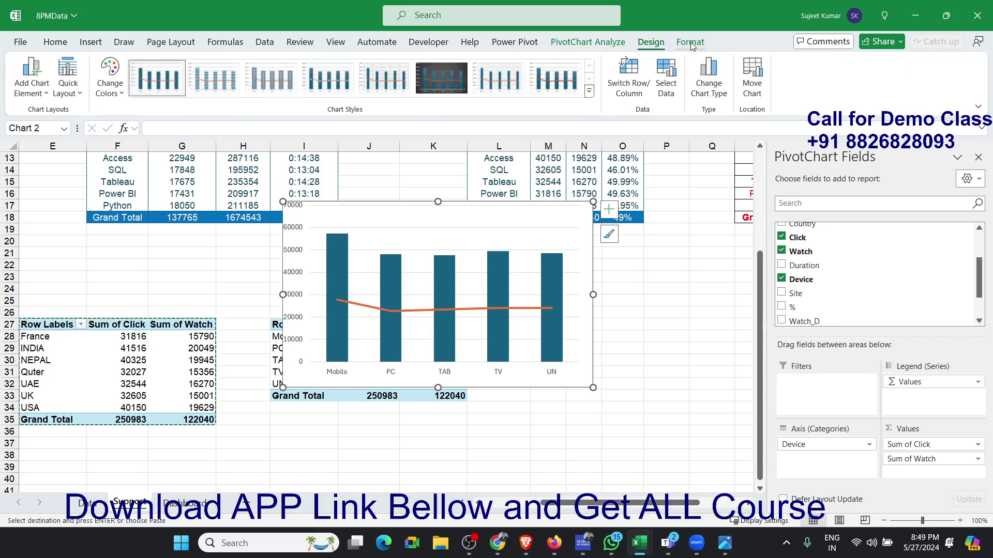
pyautogui.click(668, 91)
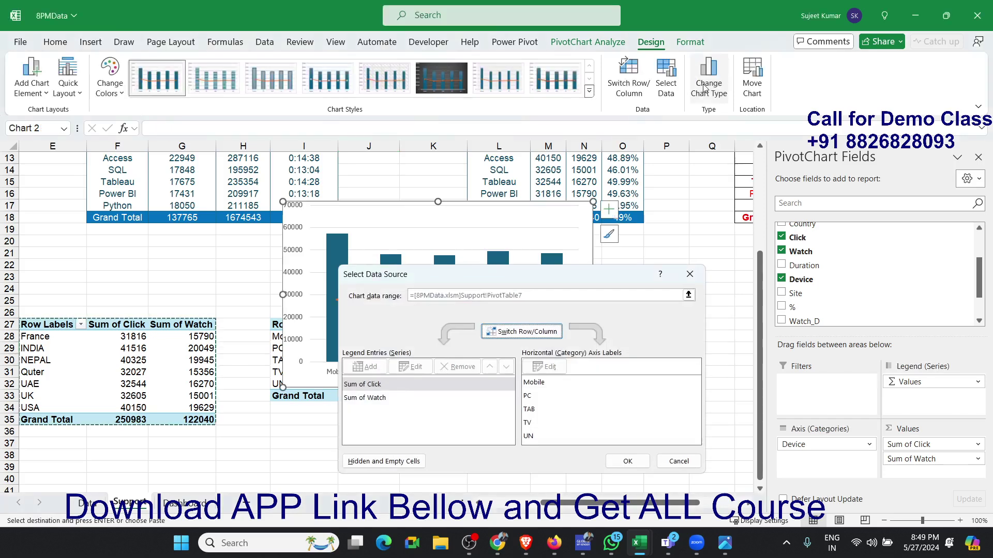
pyautogui.press('Escape')
pyautogui.click(707, 85)
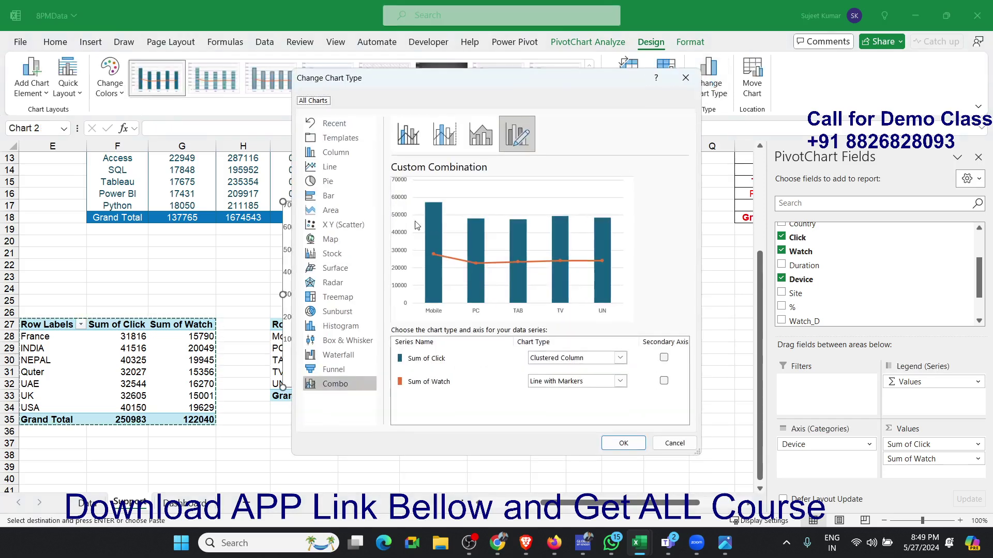
pyautogui.click(326, 154)
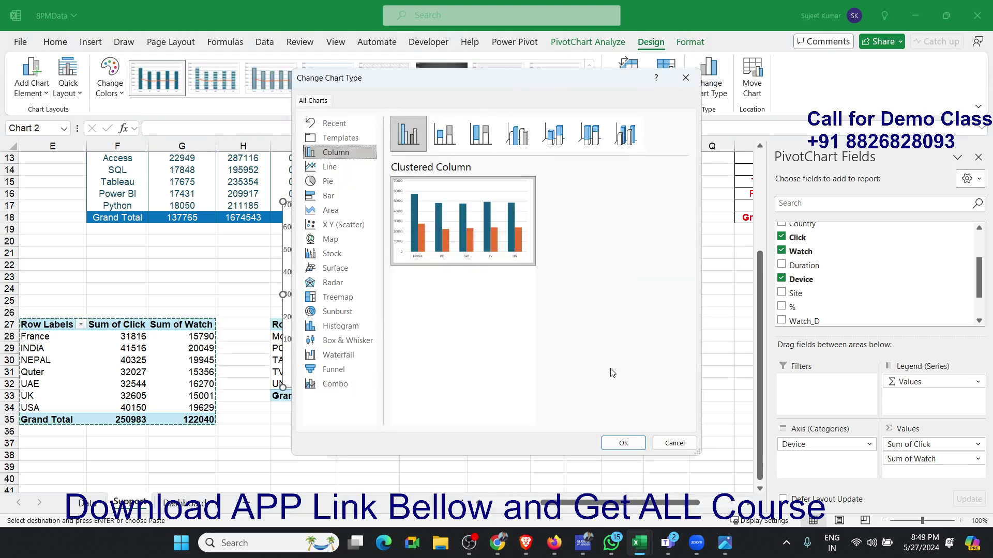
pyautogui.click(623, 444)
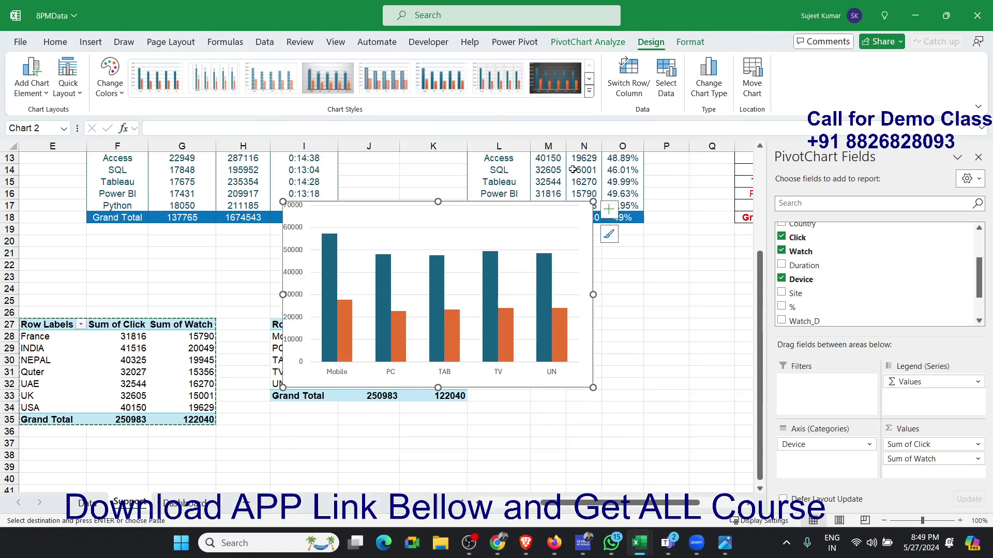
pyautogui.click(441, 86)
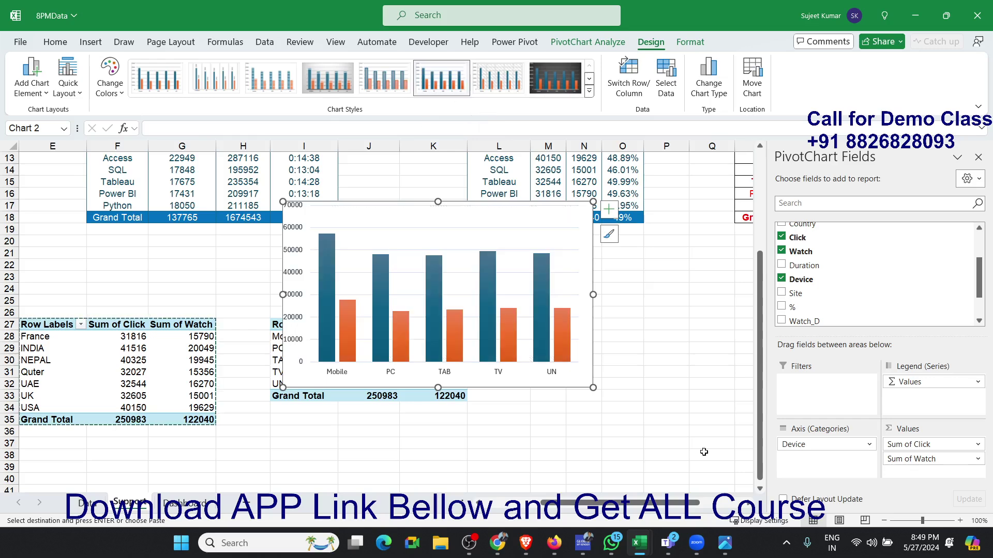
# - Cut the device column chart from the Support sheet and paste it on the Dashboard sheet
pyautogui.press('Escape')
pyautogui.press('Delete')
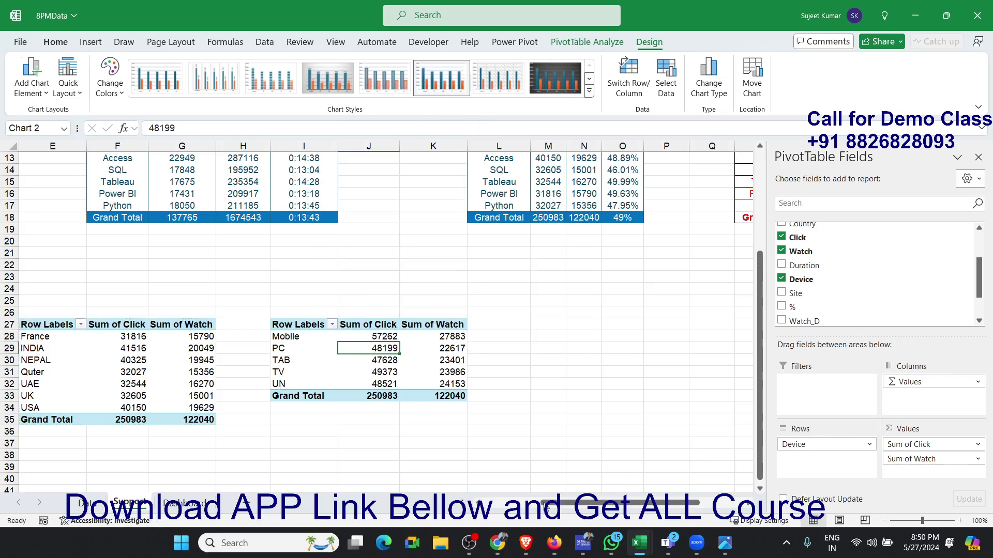
pyautogui.click(185, 502)
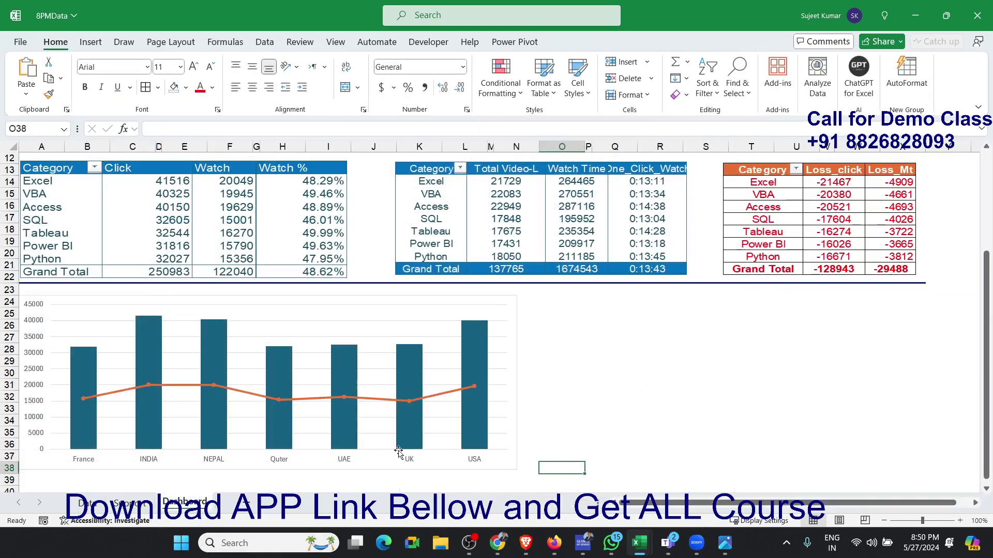
pyautogui.click(644, 312)
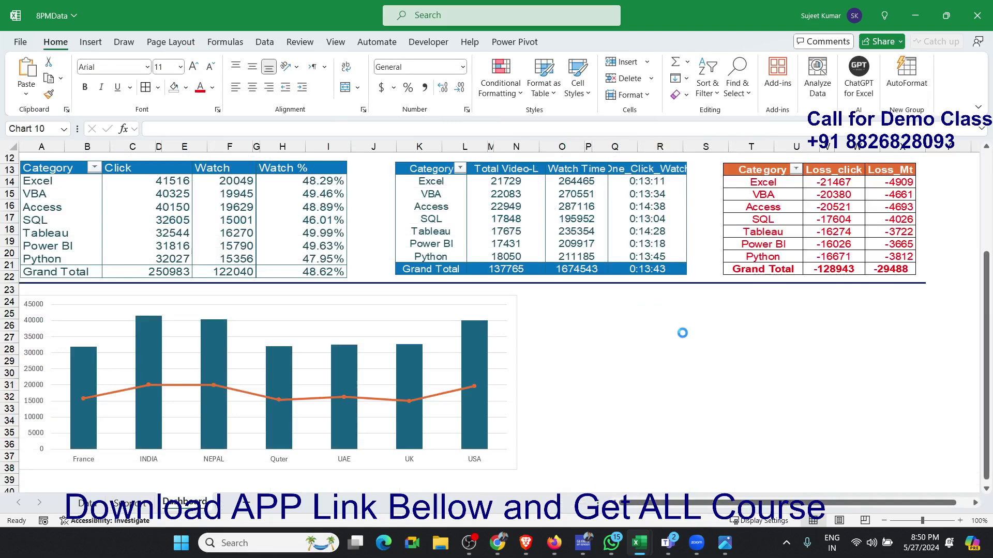
pyautogui.hotkey('ctrl', 'v')
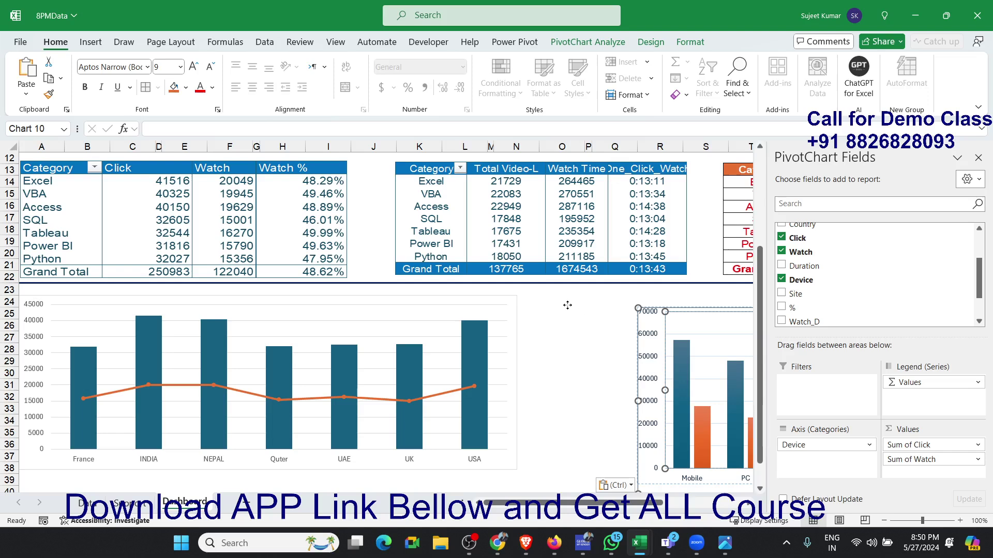
# - Place the device chart beside the country chart, close its field list and widen it to the dashboard's edge at the country chart's height
pyautogui.click(594, 339)
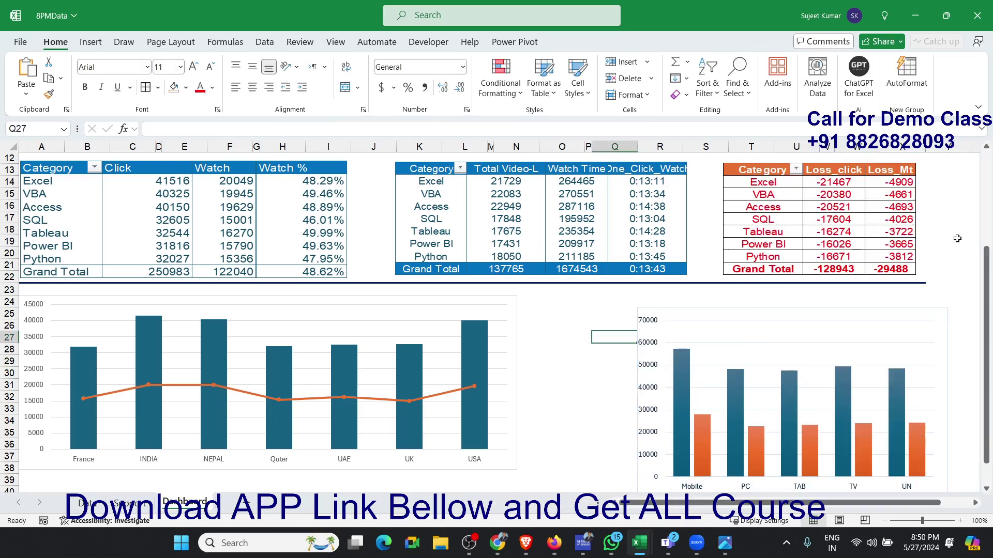
pyautogui.moveTo(845, 321); pyautogui.dragTo(736, 306)
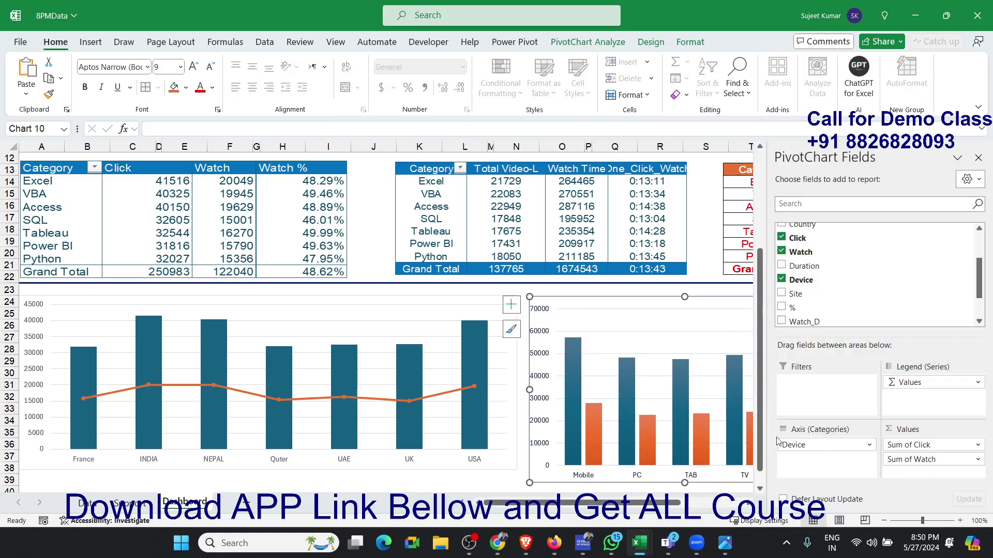
pyautogui.click(977, 158)
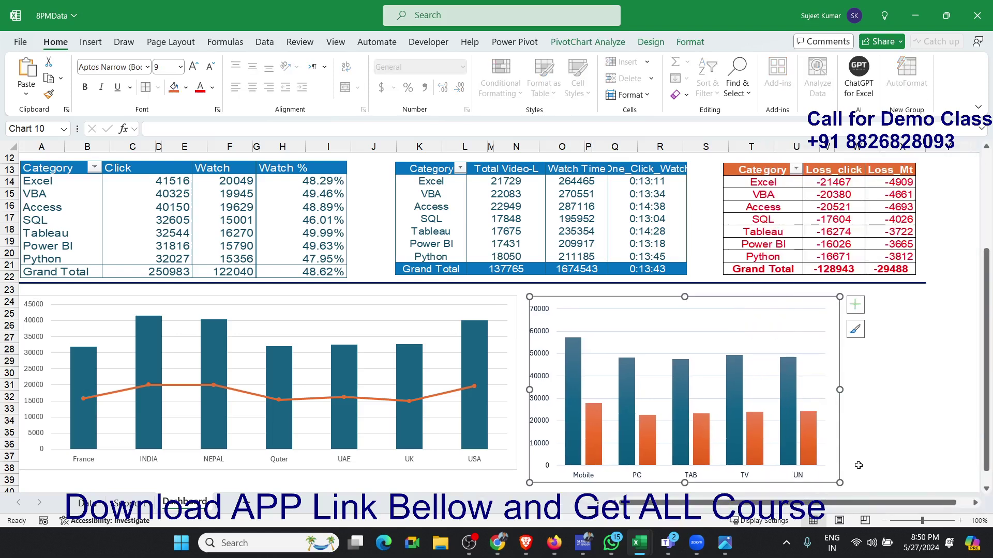
pyautogui.moveTo(839, 482); pyautogui.dragTo(922, 473)
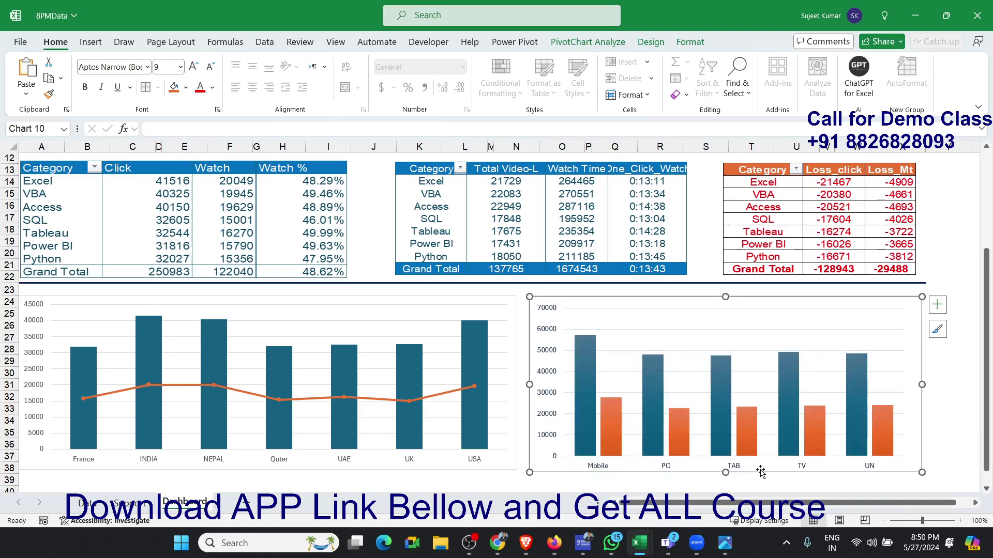
pyautogui.click(528, 480)
pyautogui.scroll(4, 496, 444)
pyautogui.scroll(-5, 535, 445)
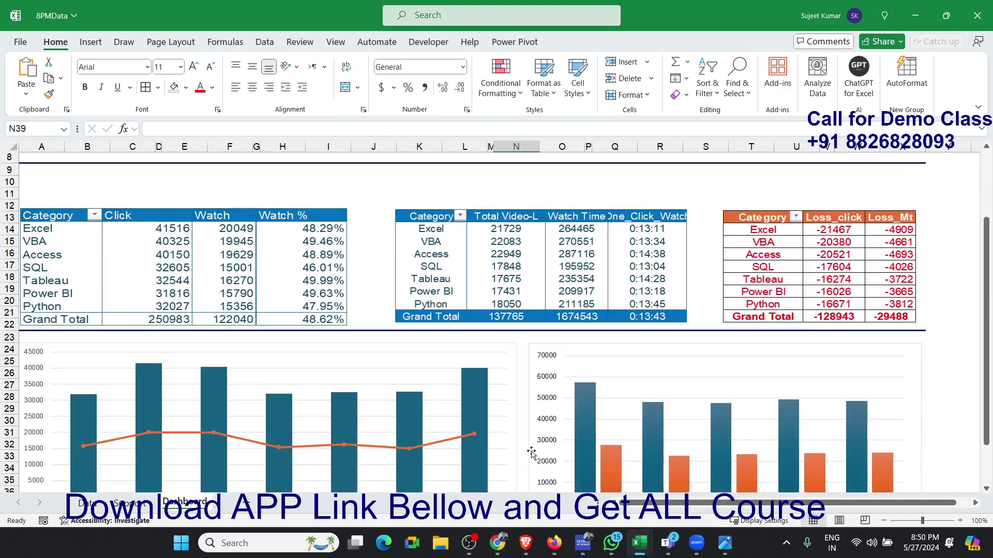
pyautogui.scroll(5, 532, 450)
pyautogui.scroll(-4, 530, 454)
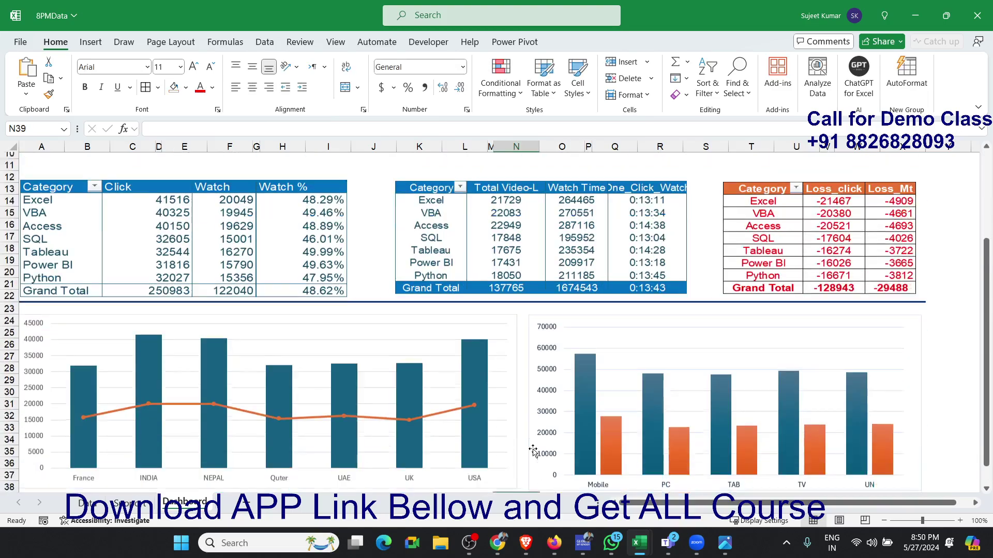
pyautogui.scroll(4, 535, 449)
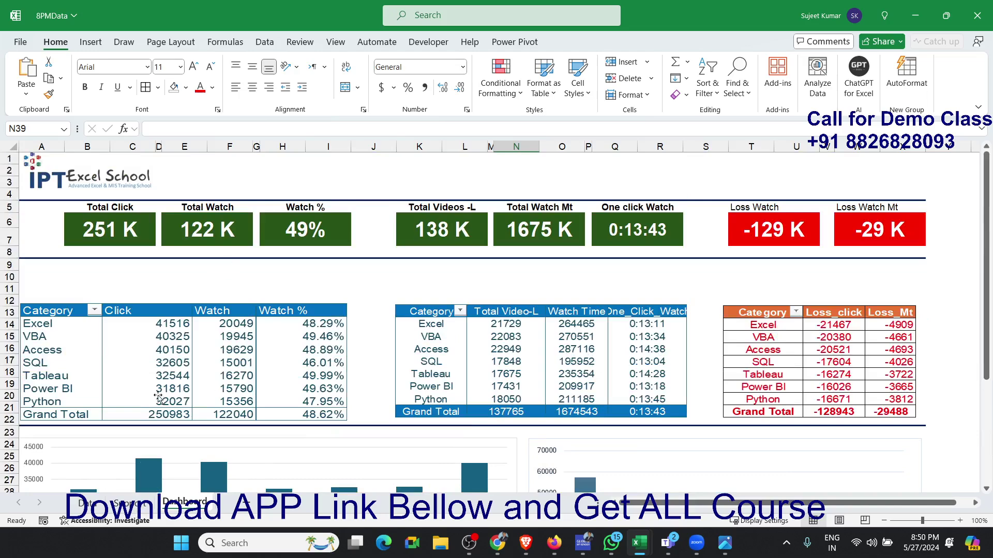
# - Insert Topic and Site slicers for the totals pivot table at A1 on the Support sheet
pyautogui.click(146, 500)
pyautogui.scroll(4, 220, 418)
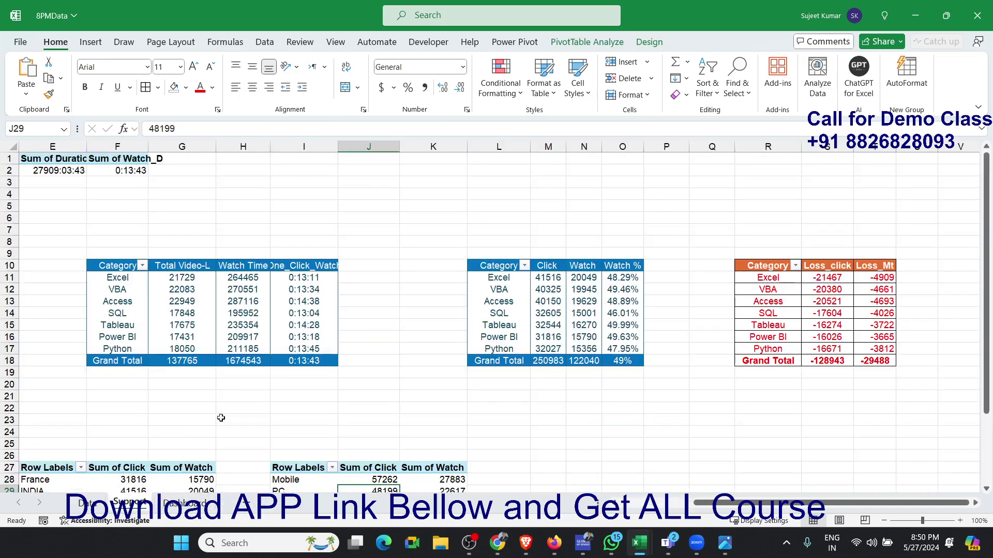
pyautogui.moveTo(771, 503); pyautogui.dragTo(697, 506)
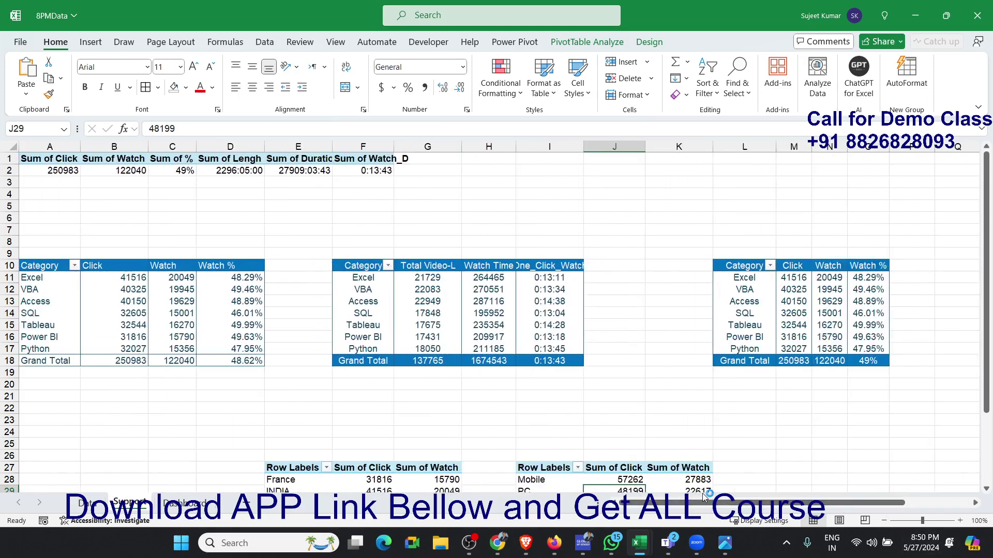
pyautogui.click(57, 170)
pyautogui.click(99, 44)
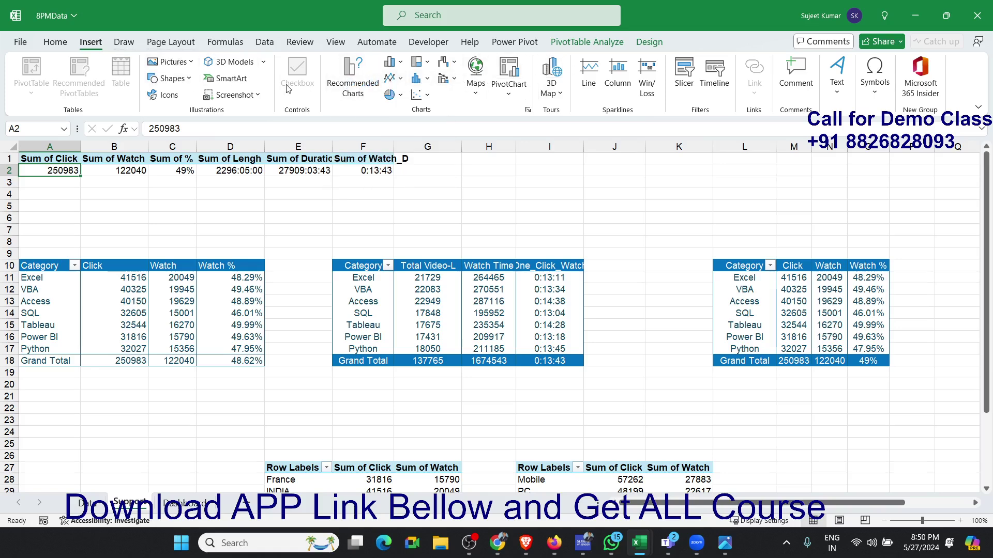
pyautogui.click(572, 44)
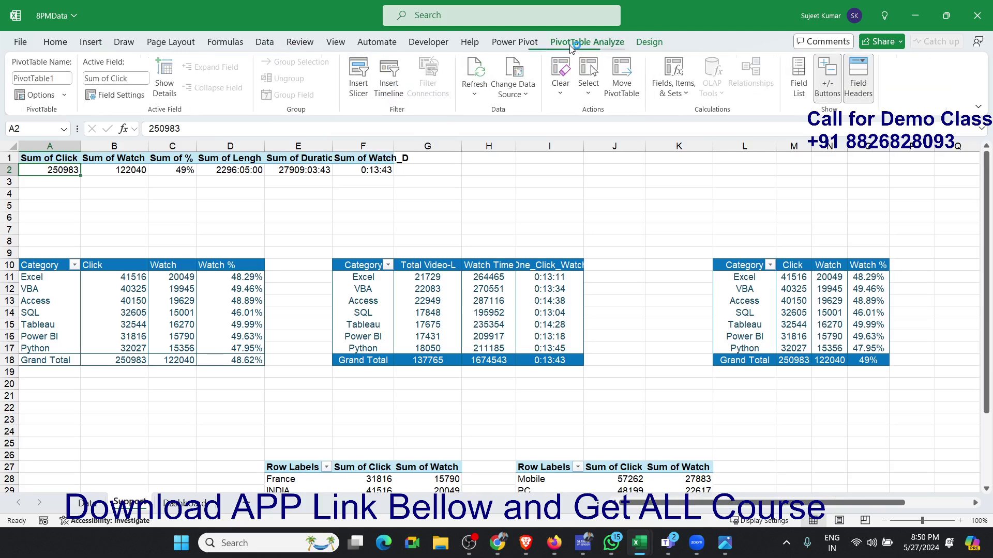
pyautogui.click(368, 85)
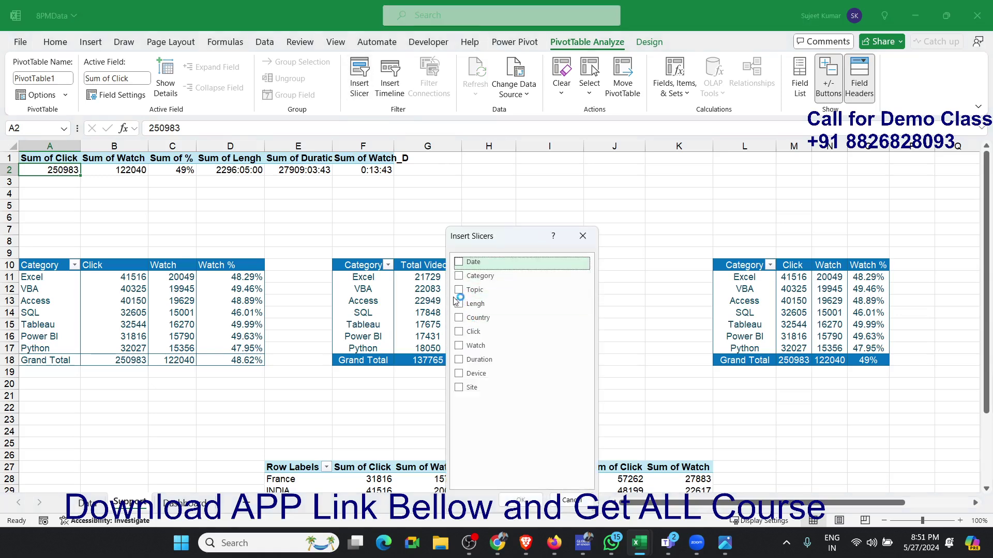
pyautogui.click(497, 290)
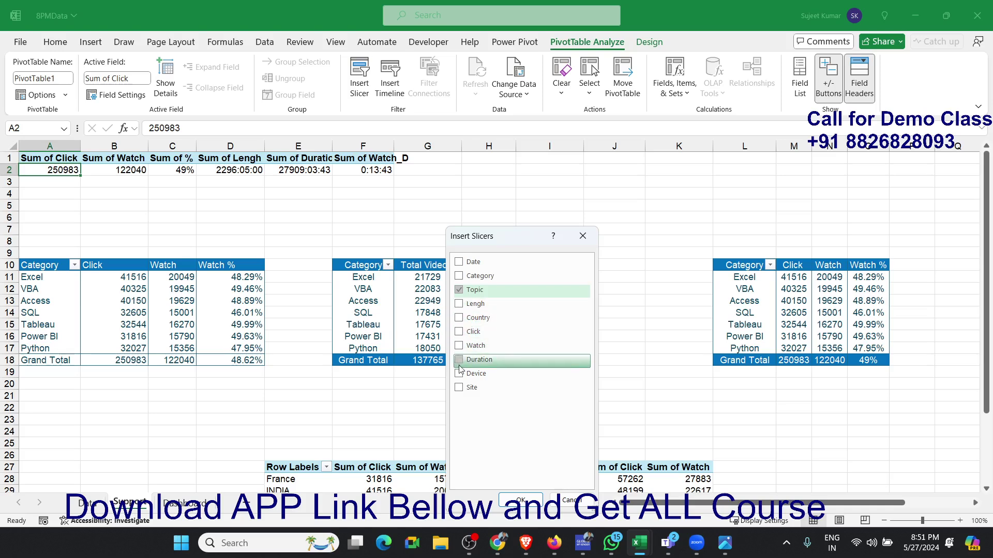
pyautogui.click(459, 389)
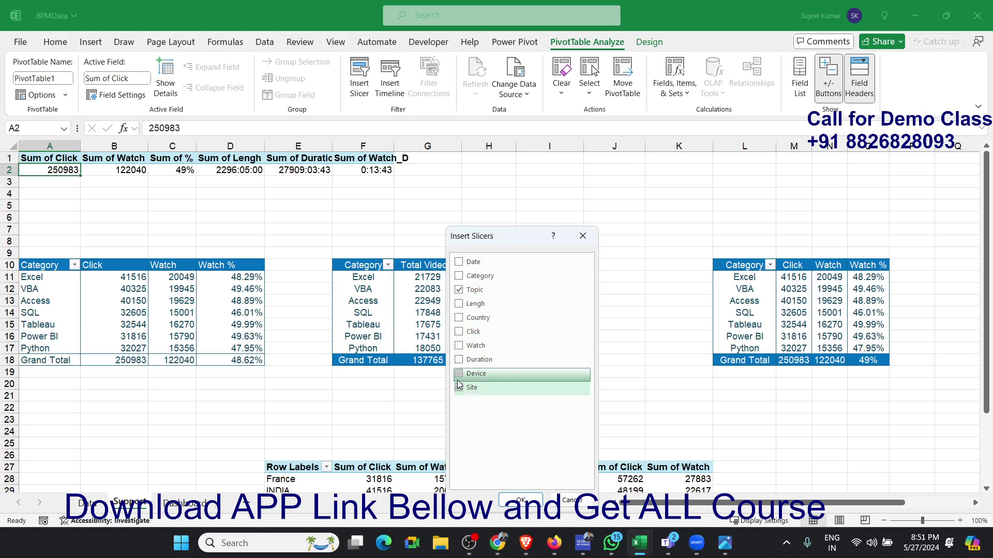
pyautogui.click(521, 500)
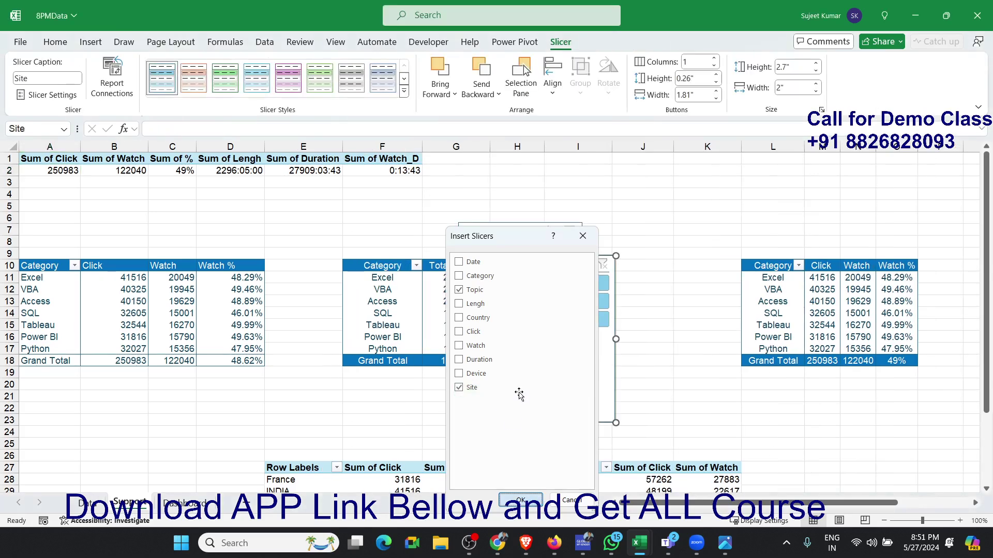
# - Move the Site slicer clear of the Topic slicer, then cut the Topic slicer for pasting on the Dashboard sheet
pyautogui.click(678, 301)
pyautogui.moveTo(538, 264); pyautogui.dragTo(645, 235)
pyautogui.click(506, 231)
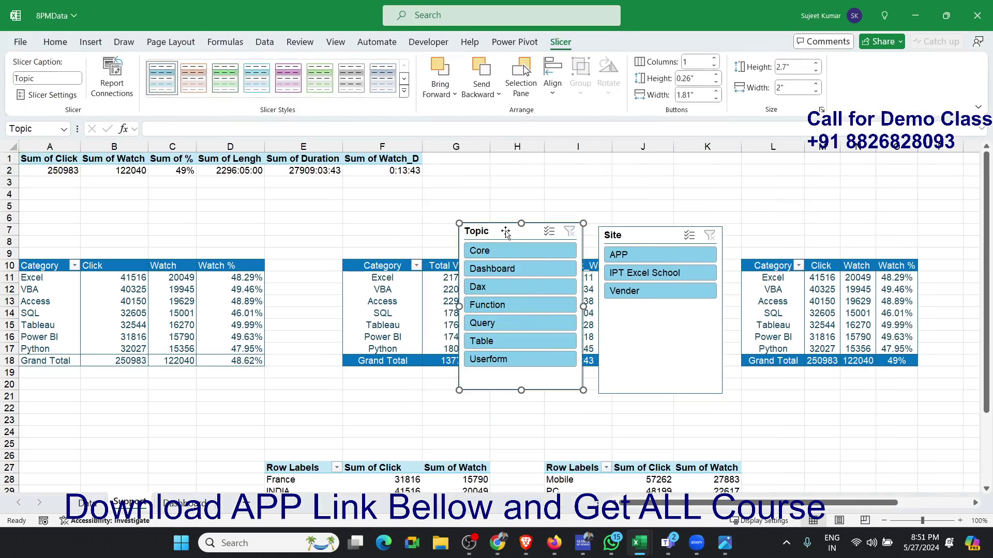
pyautogui.press('Delete')
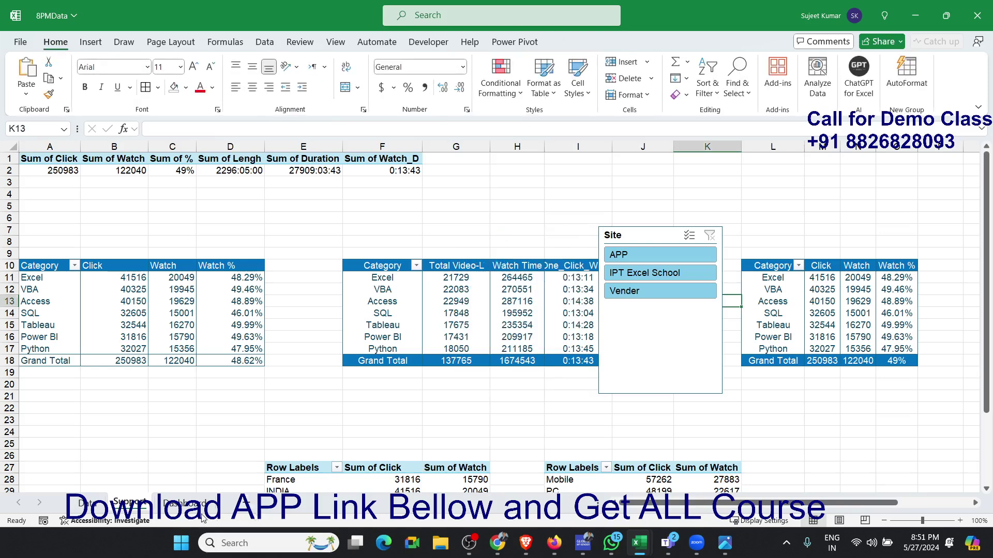
pyautogui.click(199, 505)
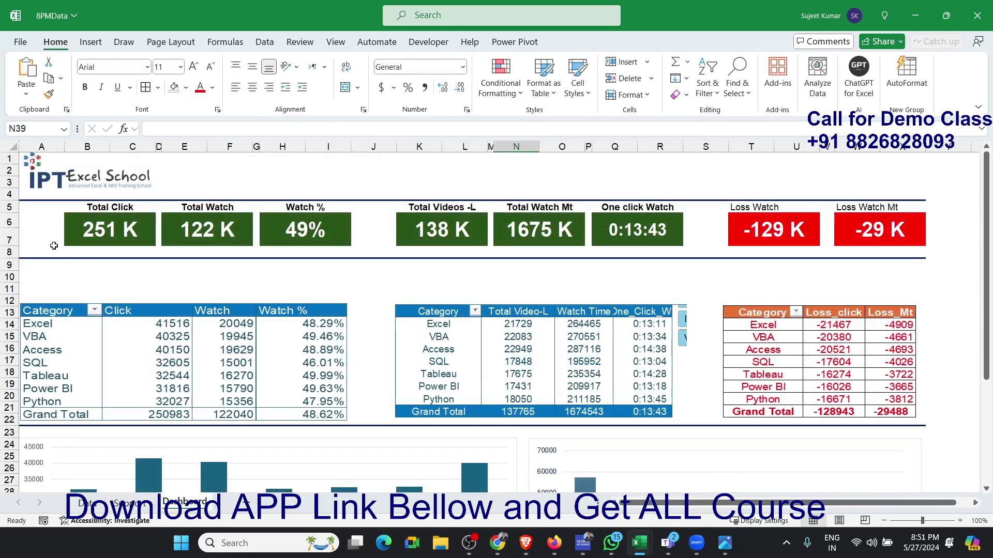
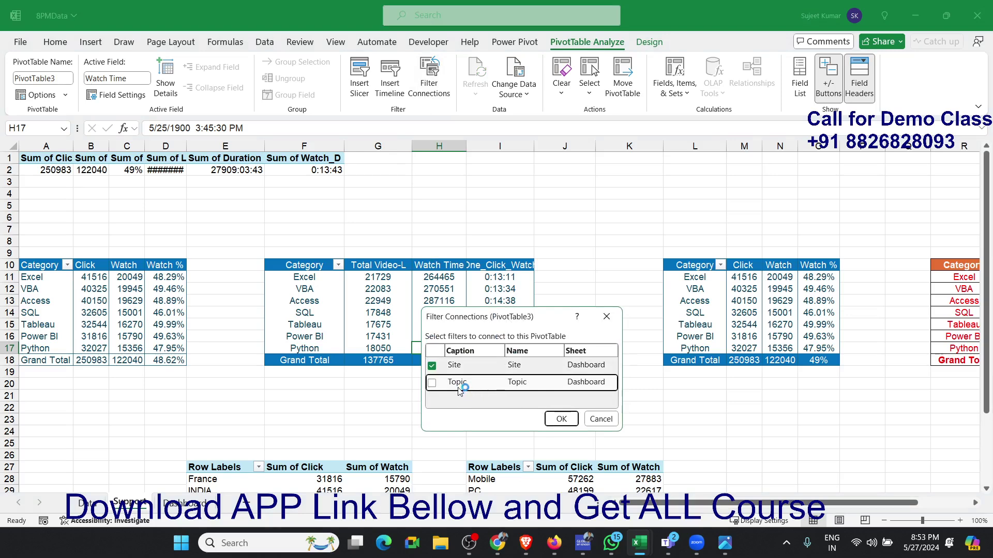
# - Connect the Topic slicer to the Total Video-L pivot table and to the Category pivot table at L10
pyautogui.click(458, 389)
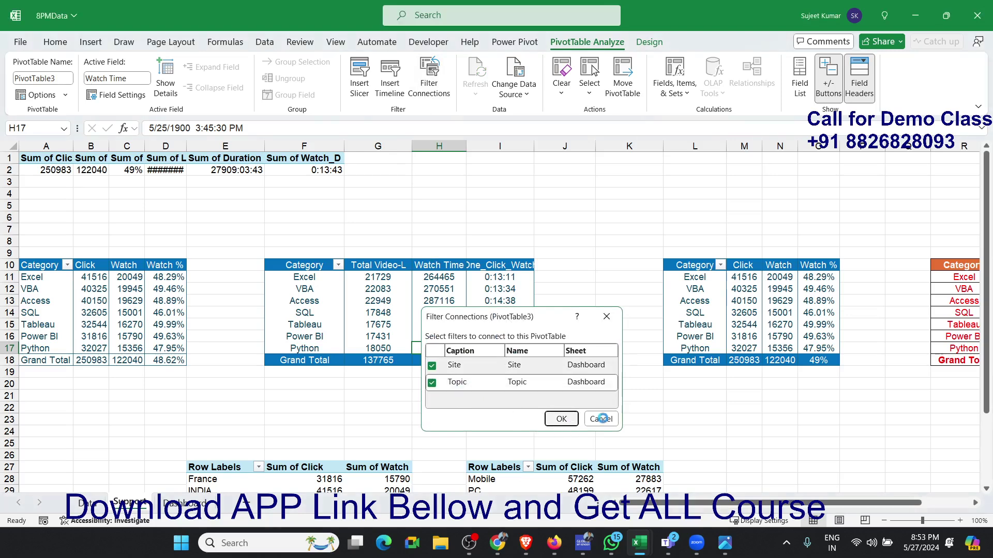
pyautogui.click(563, 419)
pyautogui.click(683, 324)
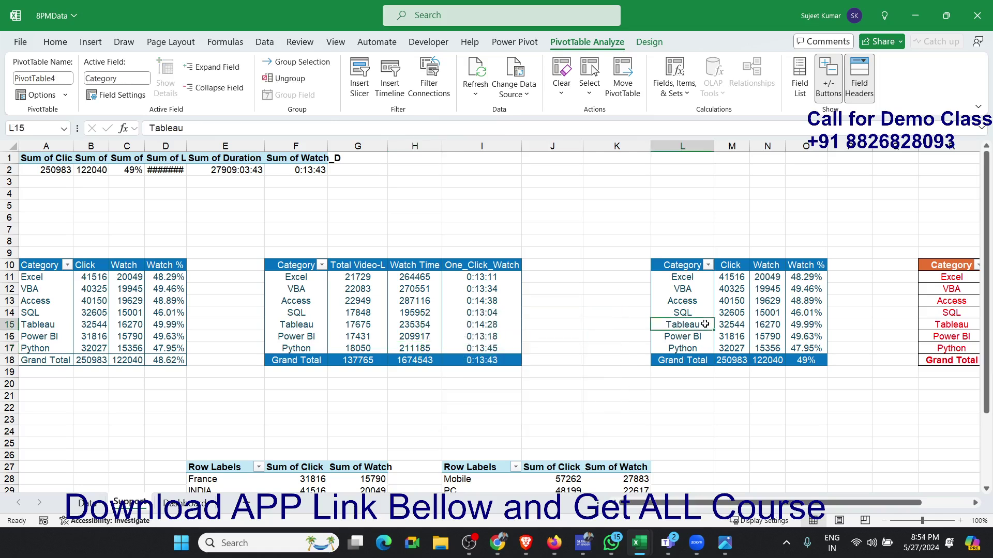
pyautogui.click(420, 94)
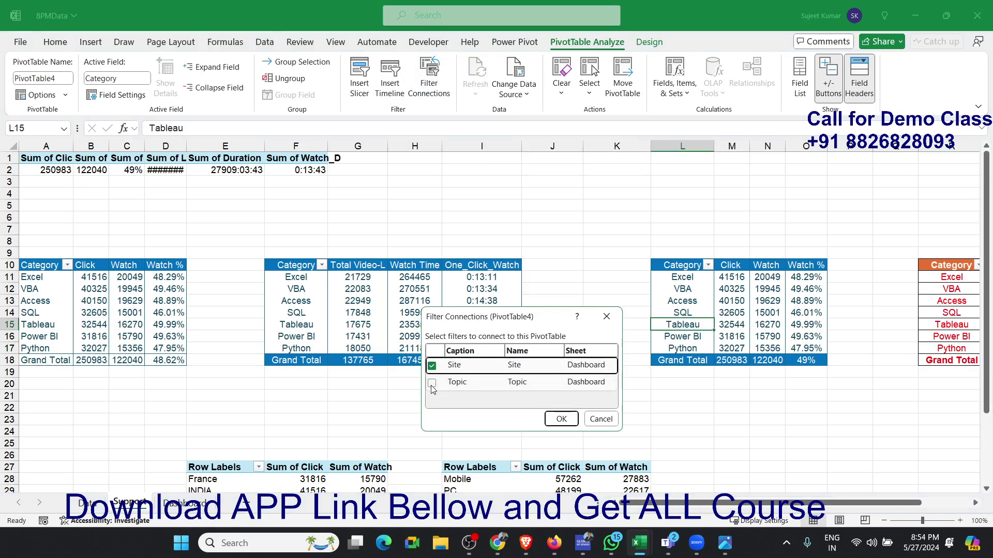
pyautogui.click(432, 382)
pyautogui.click(561, 419)
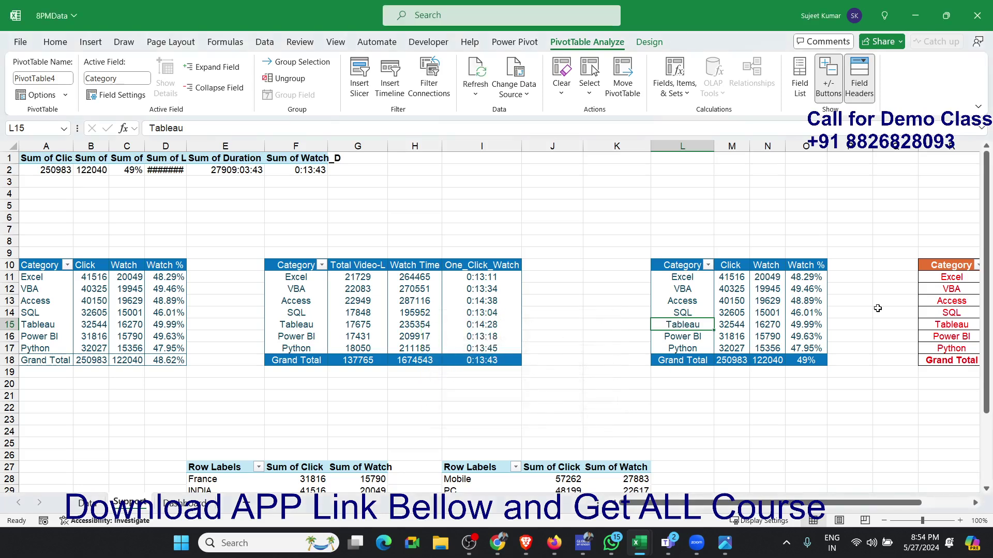
# - Connect the Site and Topic slicers to the loss Category pivot table at R10 on the Support sheet
pyautogui.click(943, 289)
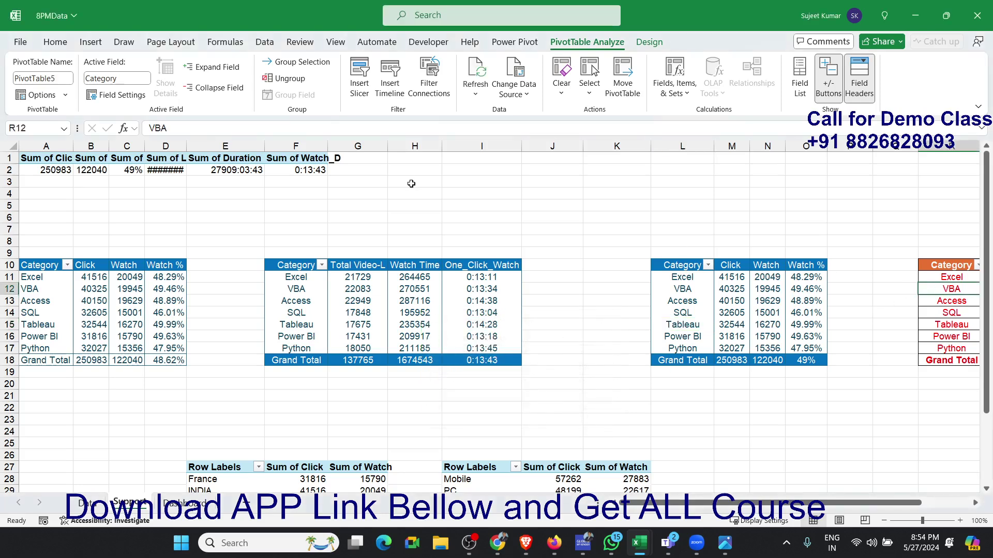
pyautogui.click(419, 97)
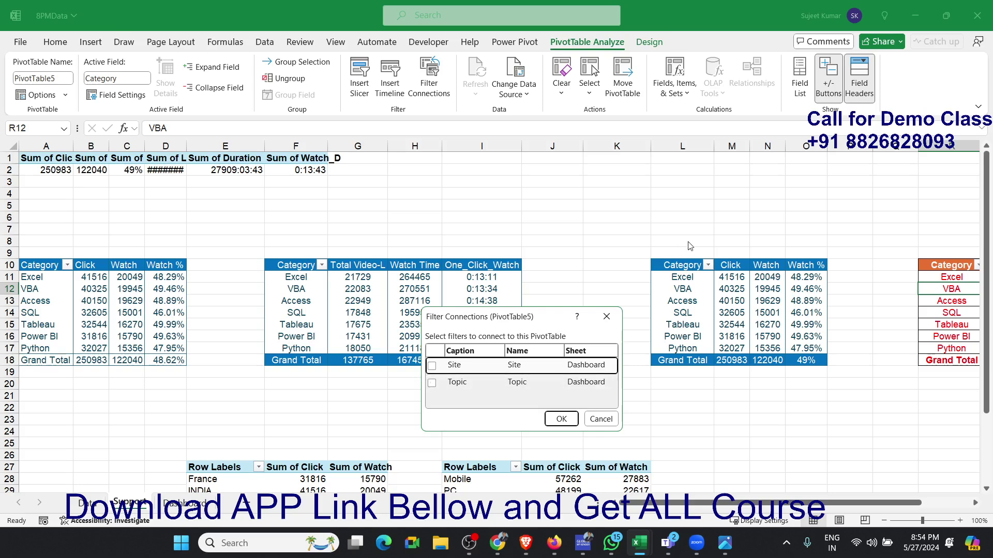
pyautogui.click(431, 367)
pyautogui.click(431, 384)
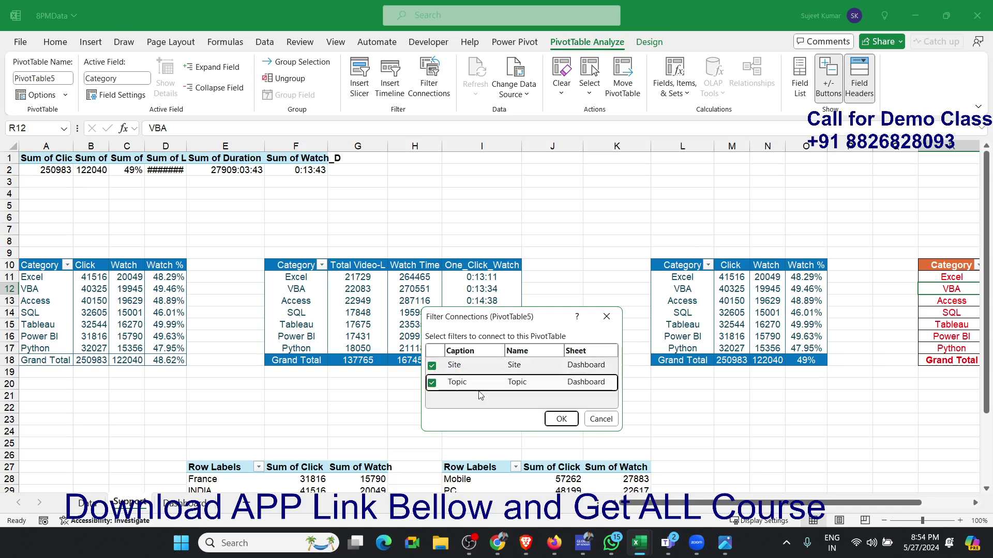
pyautogui.click(559, 420)
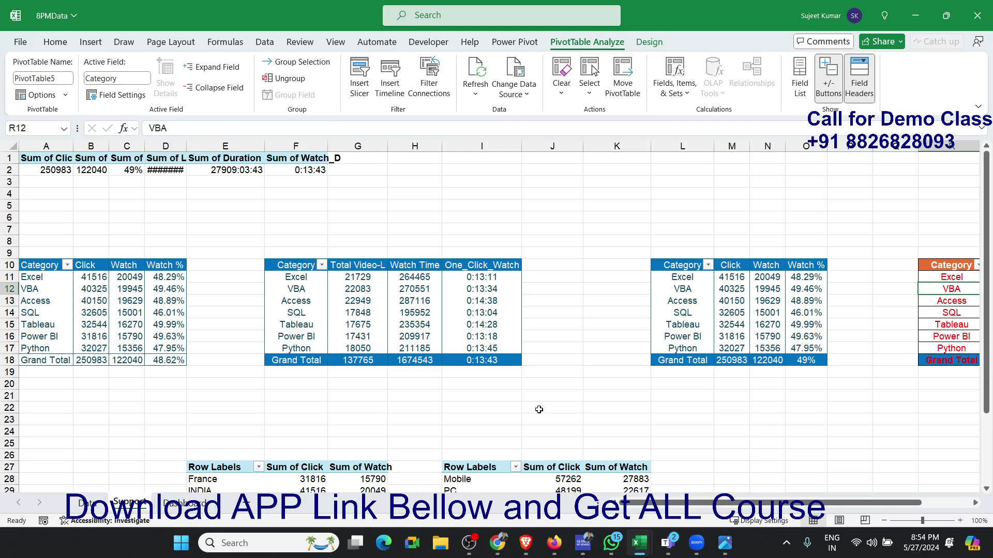
pyautogui.click(539, 409)
# - Test the Topic slicer on the Dashboard sheet by filtering on Core, Dashb..., Table and Core again
pyautogui.click(203, 504)
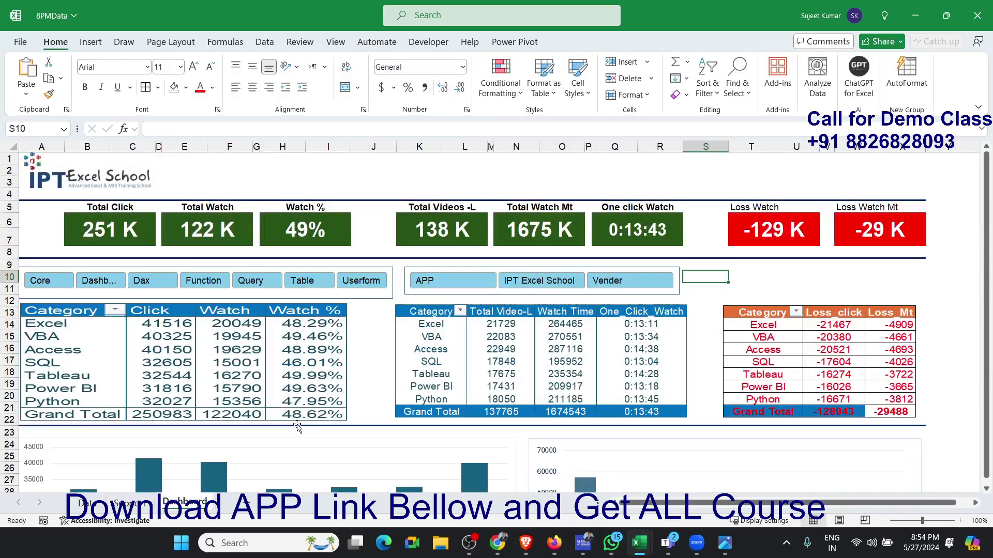
pyautogui.click(55, 288)
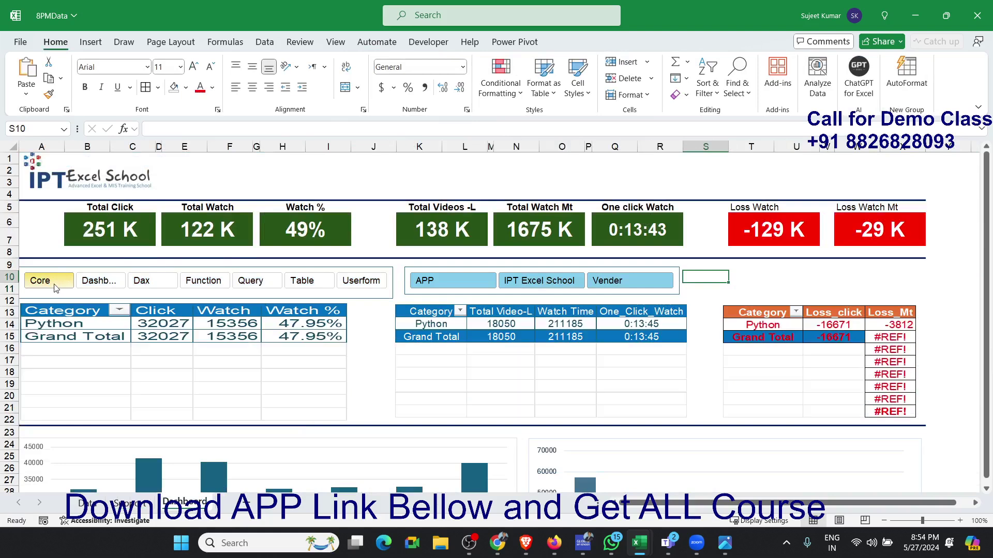
pyautogui.click(100, 284)
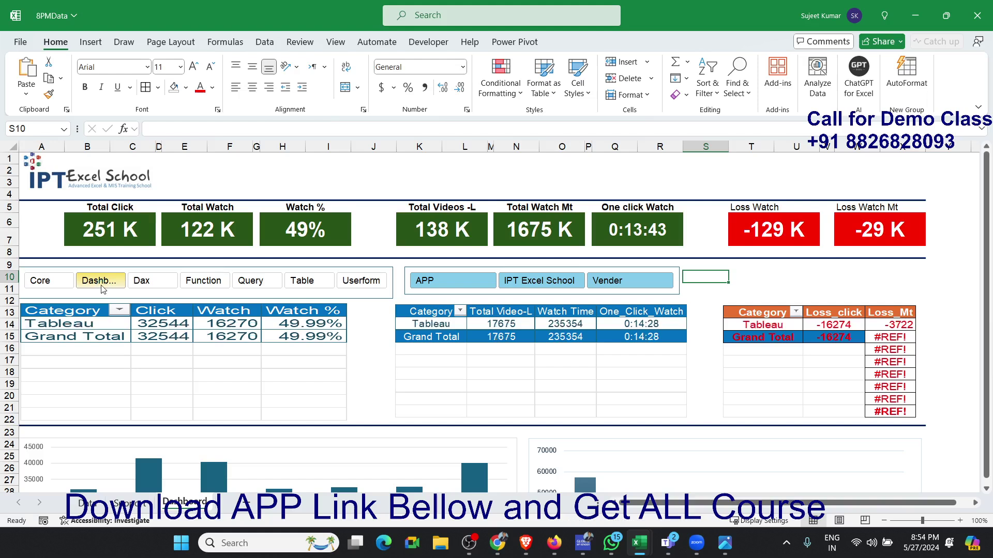
pyautogui.click(312, 284)
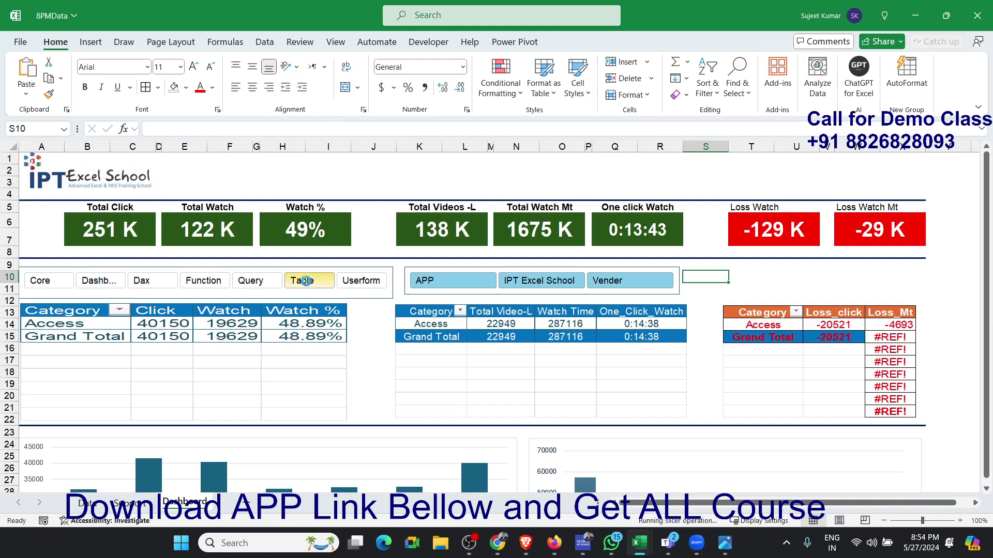
pyautogui.click(40, 283)
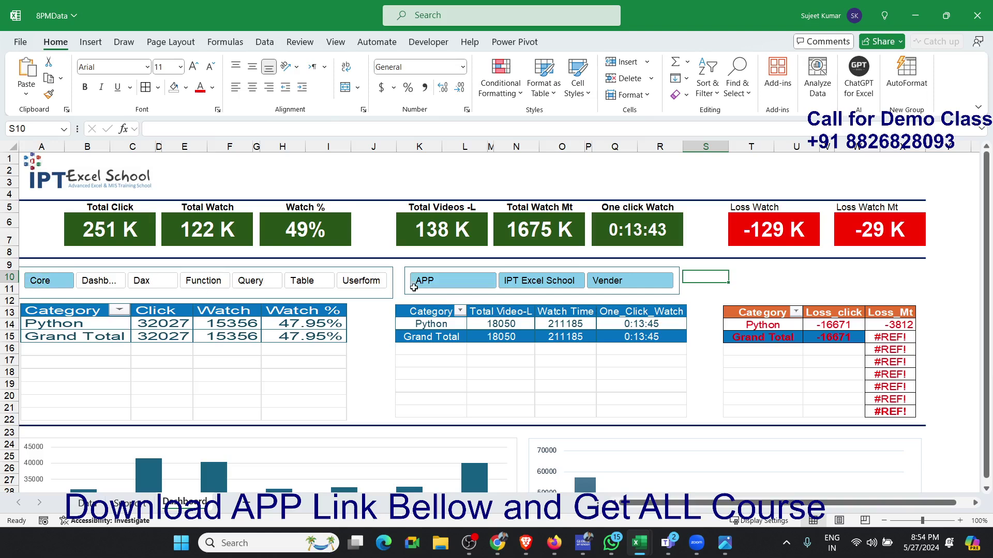
# - Wrap the Loss_Mt formula in T12 on the Support sheet in IFERROR, returning an empty string for errors
pyautogui.click(119, 521)
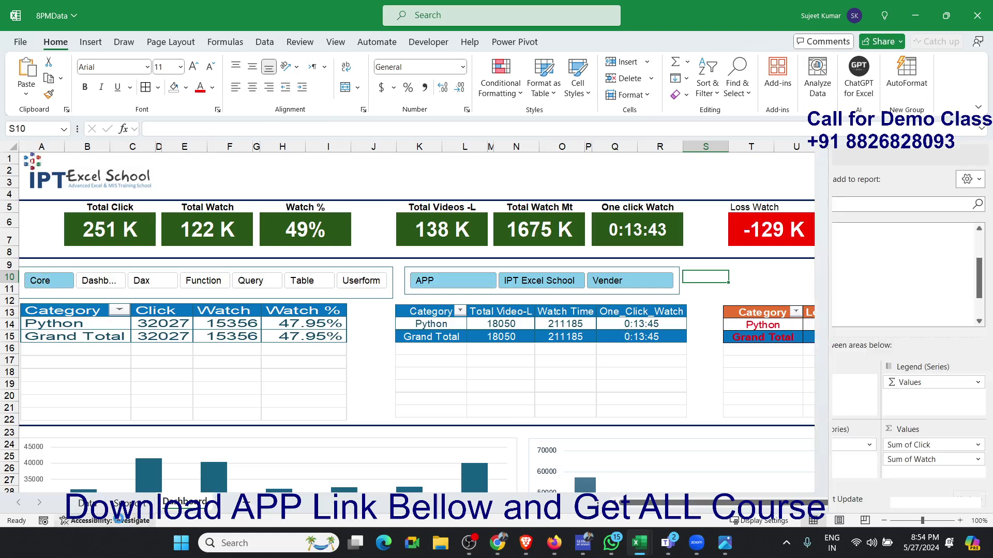
pyautogui.click(129, 502)
pyautogui.click(598, 348)
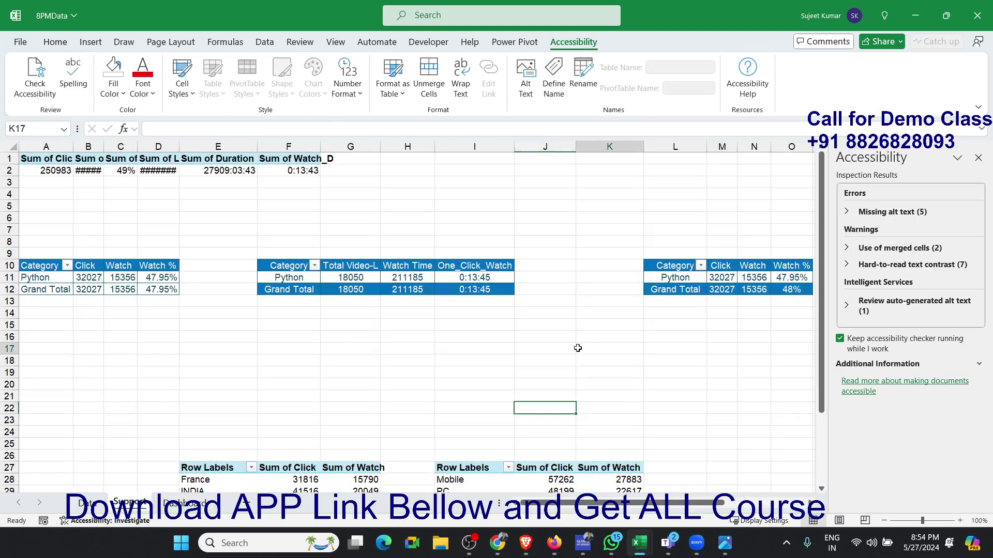
pyautogui.moveTo(699, 503); pyautogui.dragTo(799, 506)
pyautogui.click(755, 277)
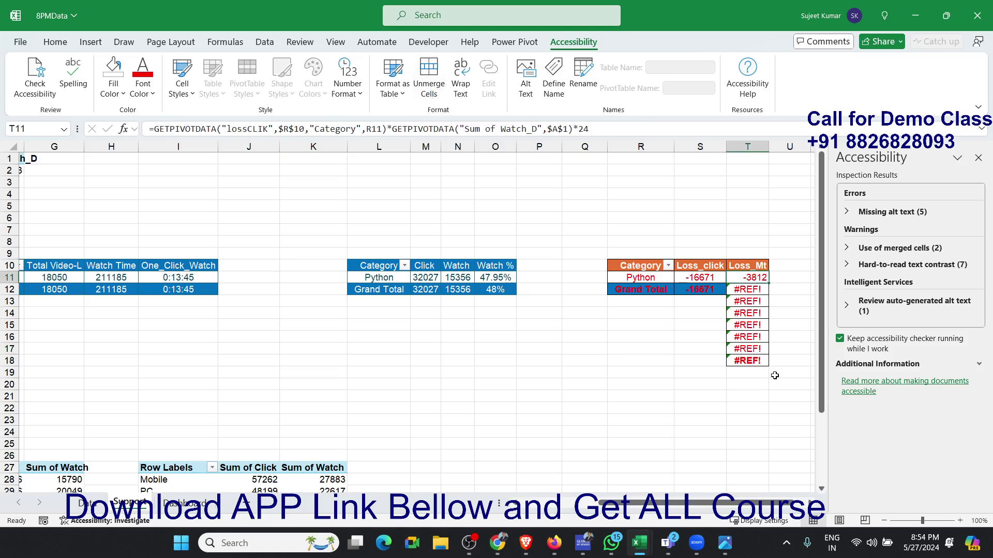
pyautogui.click(760, 358)
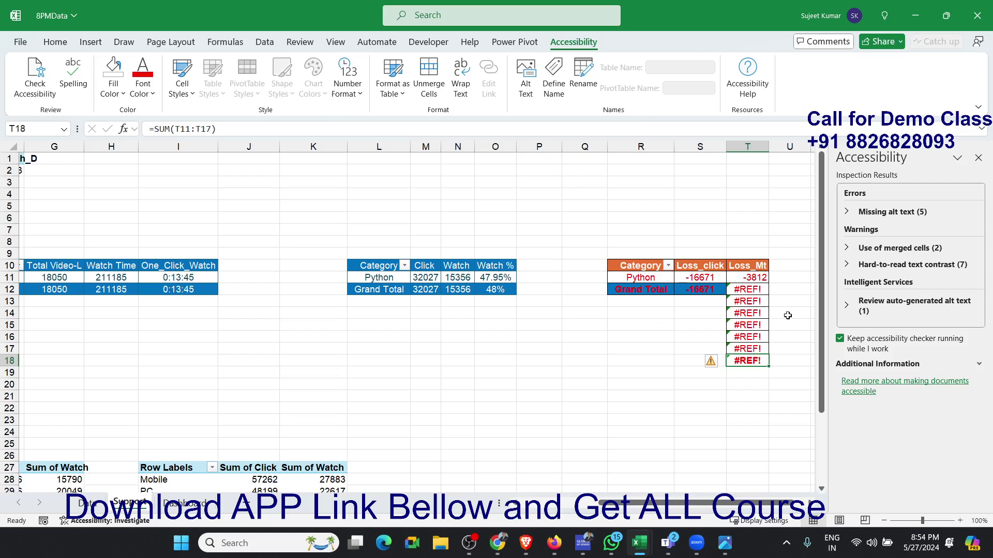
pyautogui.click(756, 291)
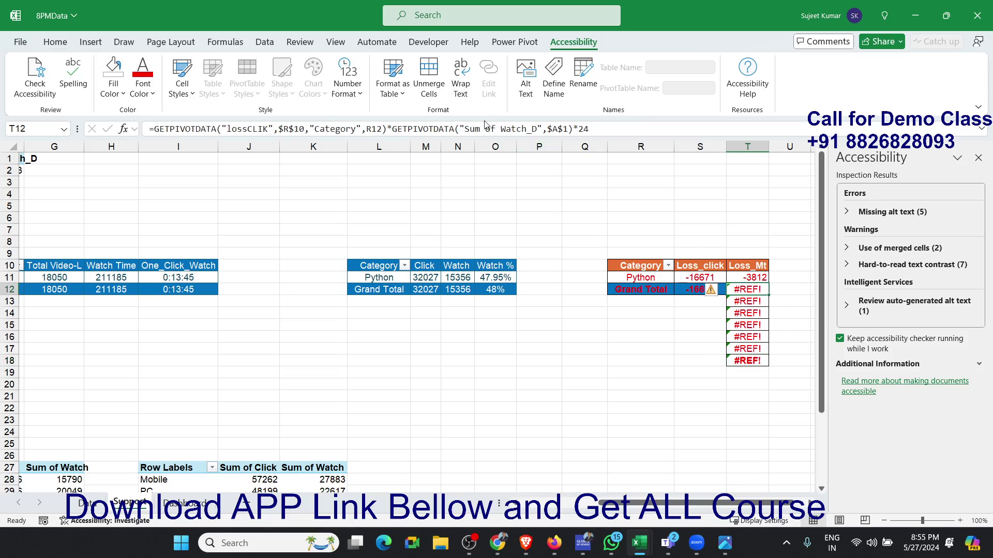
pyautogui.click(158, 128)
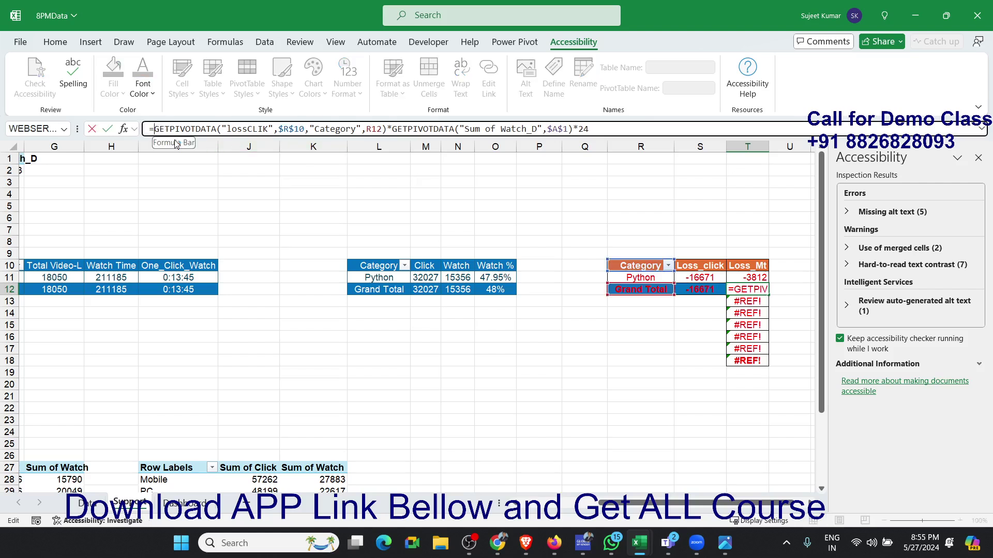
pyautogui.write('if')
pyautogui.press('Down')
pyautogui.press('Tab')
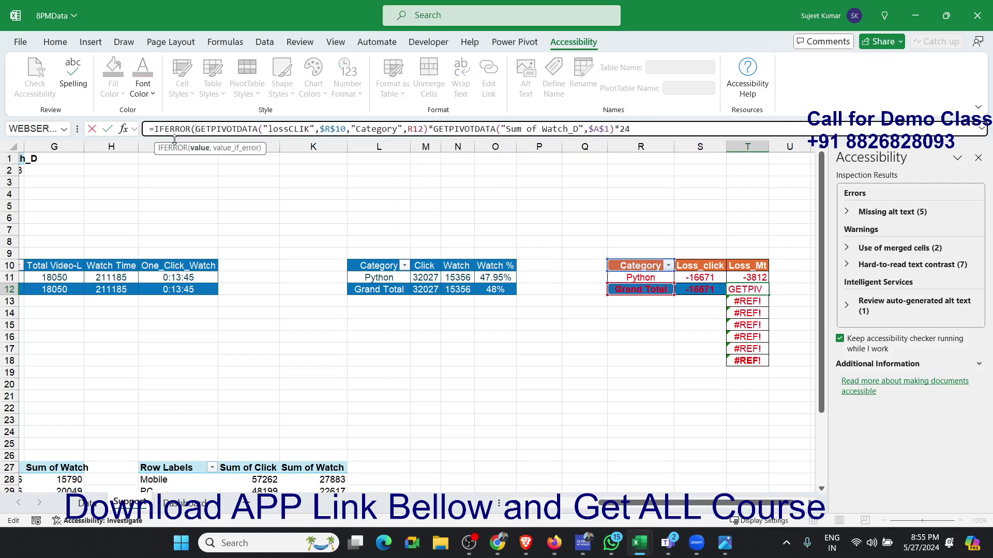
pyautogui.click(687, 131)
pyautogui.write(',')
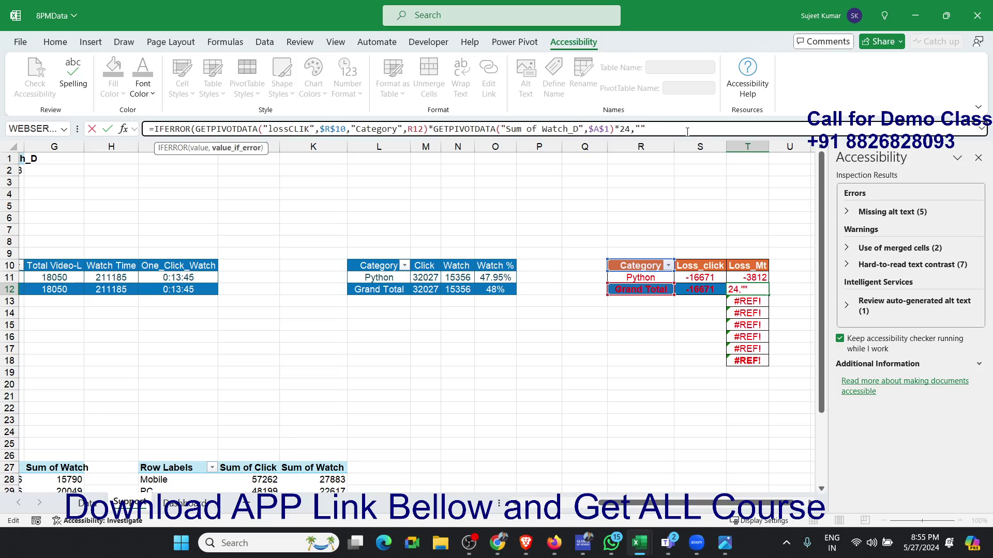
pyautogui.write('""')
pyautogui.press('Return')
pyautogui.press('Return')
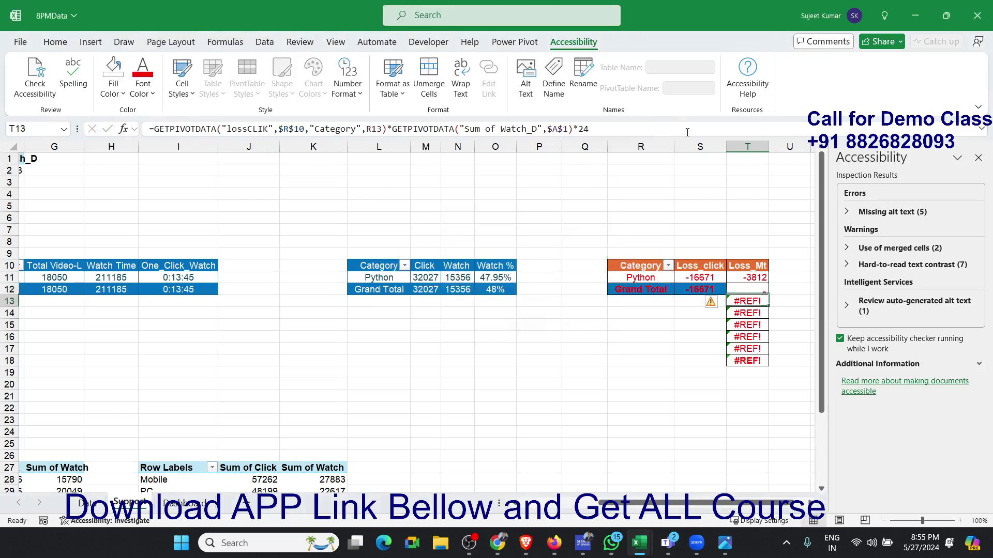
# - Fill the IFERROR formula from T12 down through T18 in the Loss_Mt column
pyautogui.press('Up')
pyautogui.hotkey('ctrl', 'shift', 'Down')
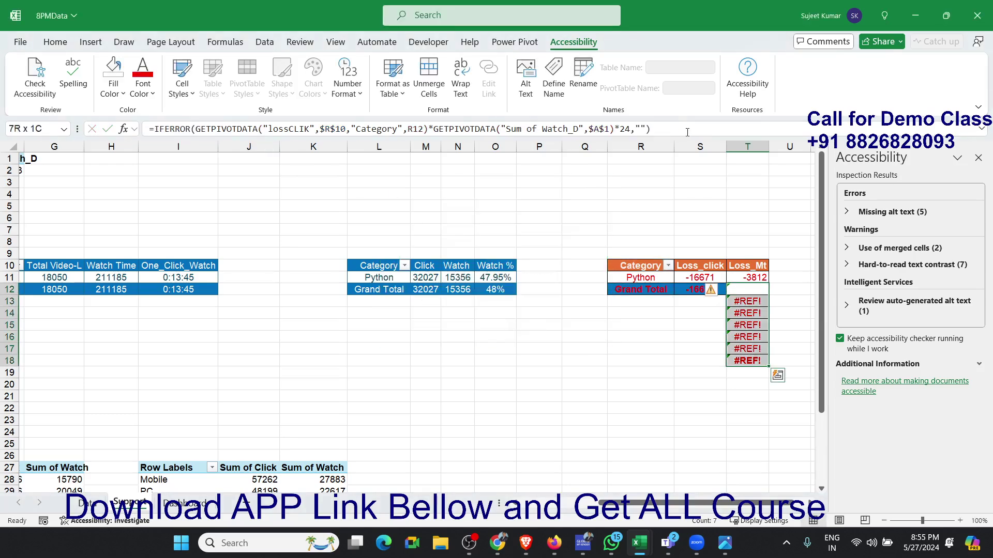
pyautogui.hotkey('ctrl', 'd')
pyautogui.press('Down')
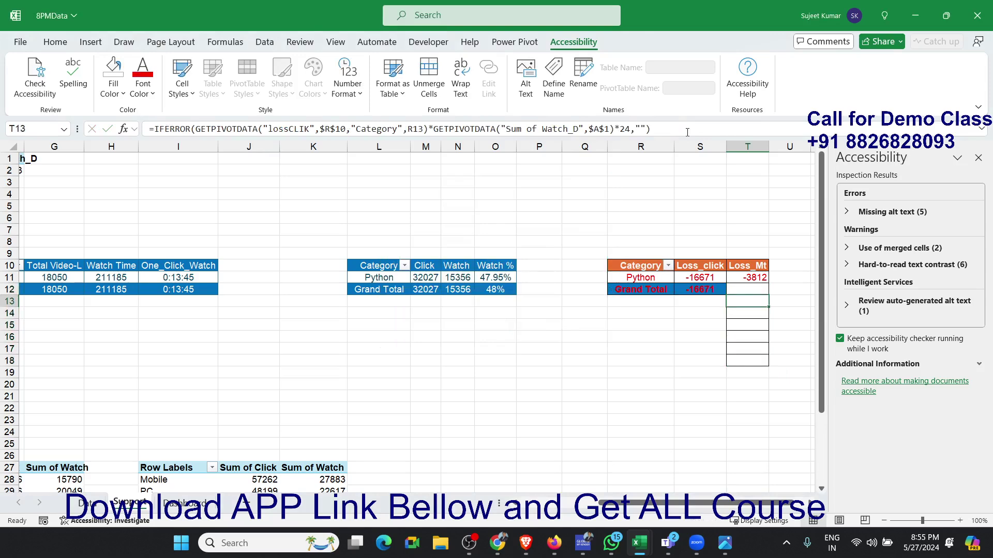
pyautogui.press('Up')
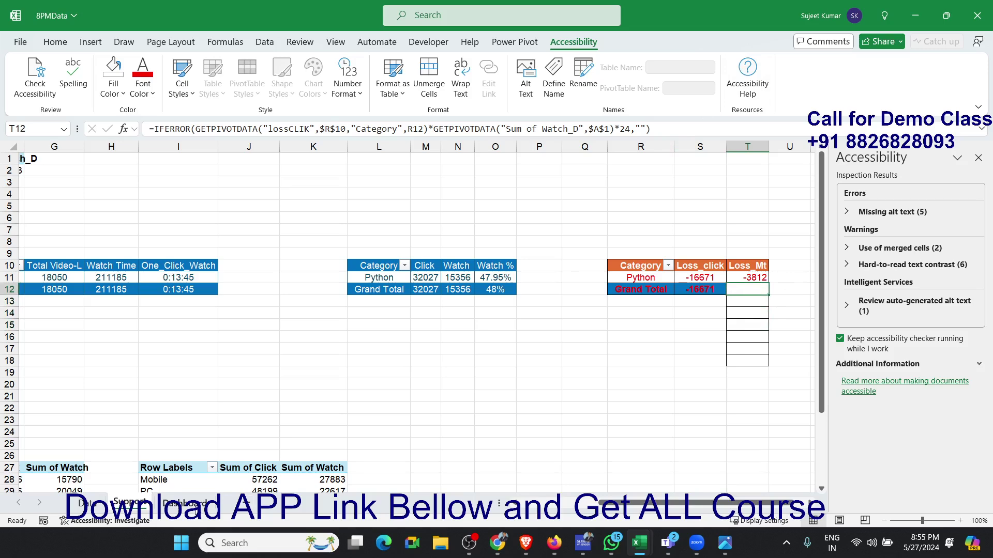
# - Filter the Dashboard sheet to the Vender site with the slicer and close the Accessibility pane
pyautogui.click(185, 503)
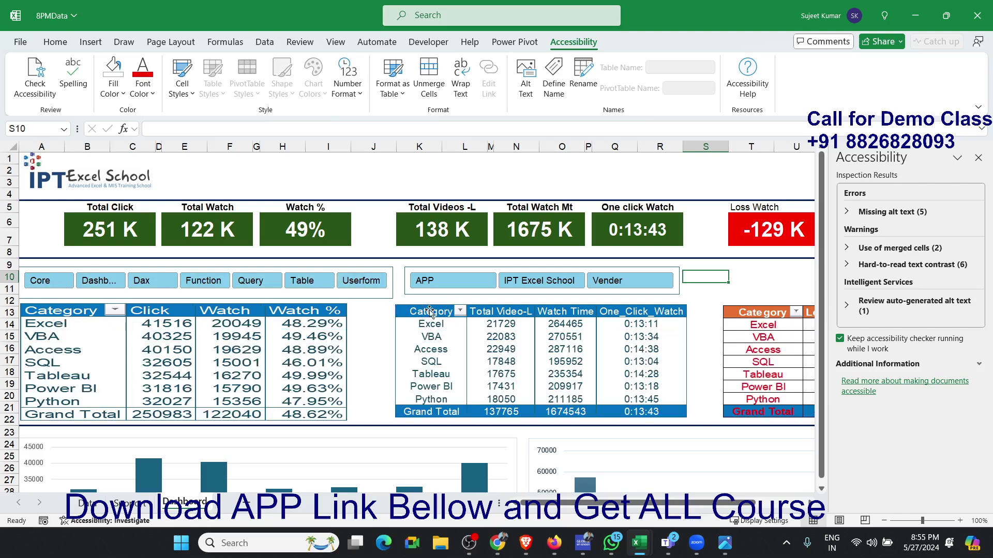
pyautogui.click(600, 280)
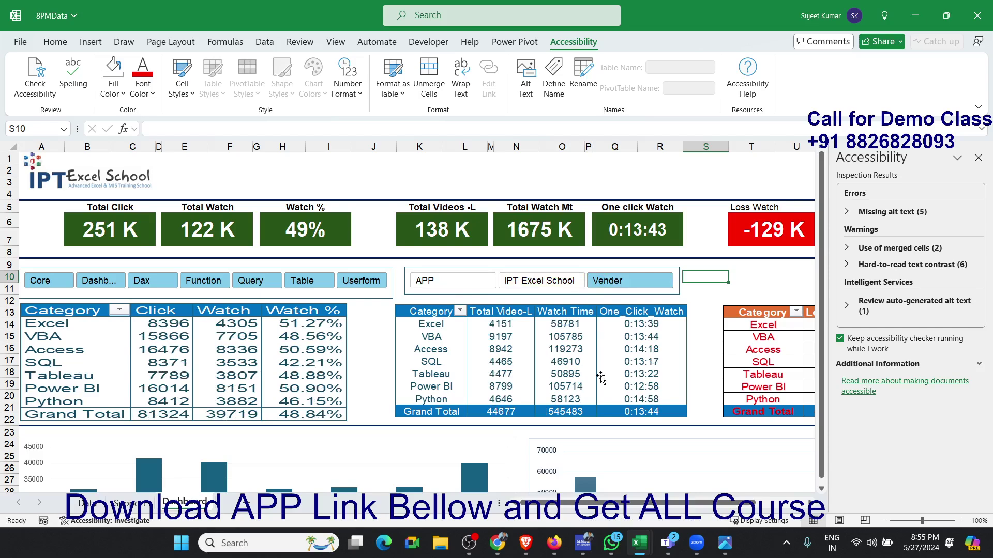
pyautogui.scroll(-2, 411, 455)
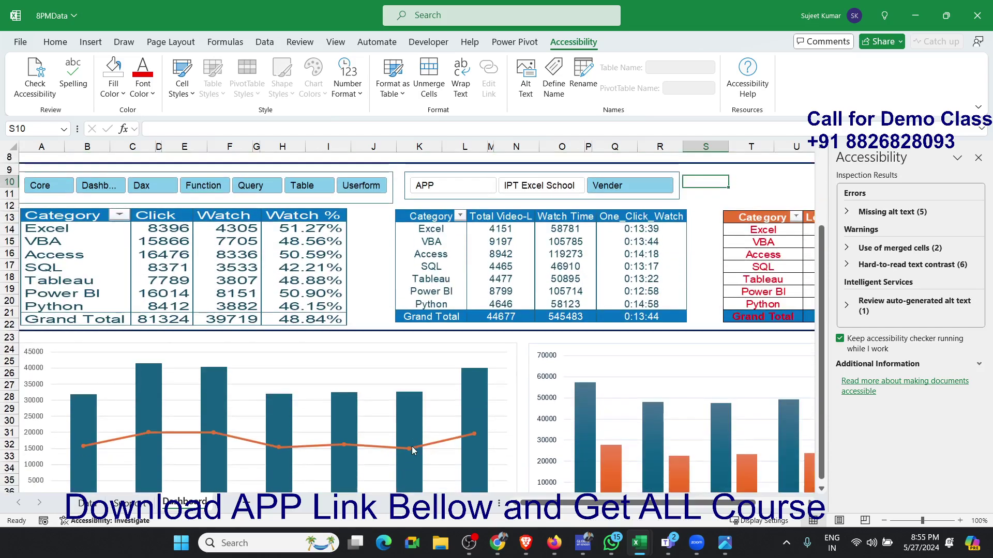
pyautogui.scroll(3, 413, 450)
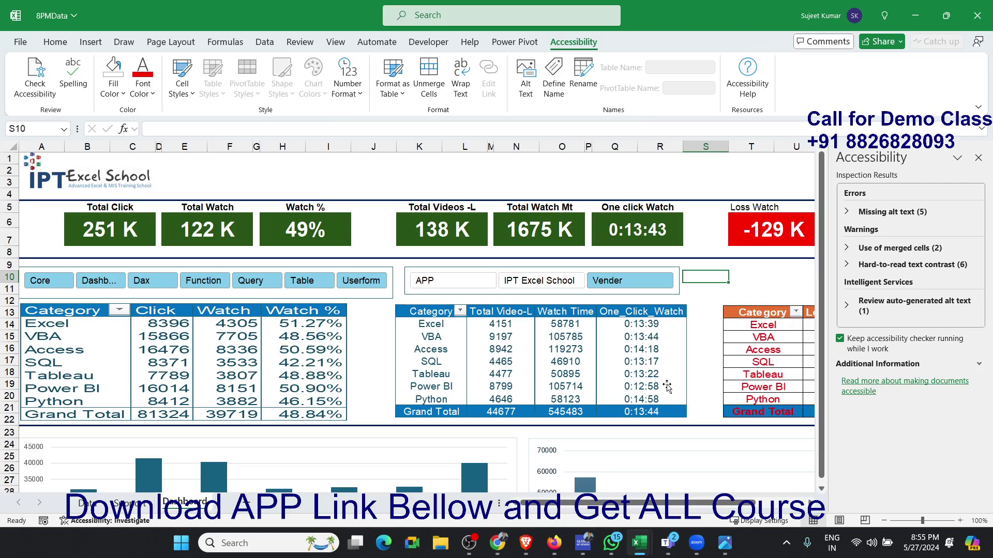
pyautogui.click(356, 168)
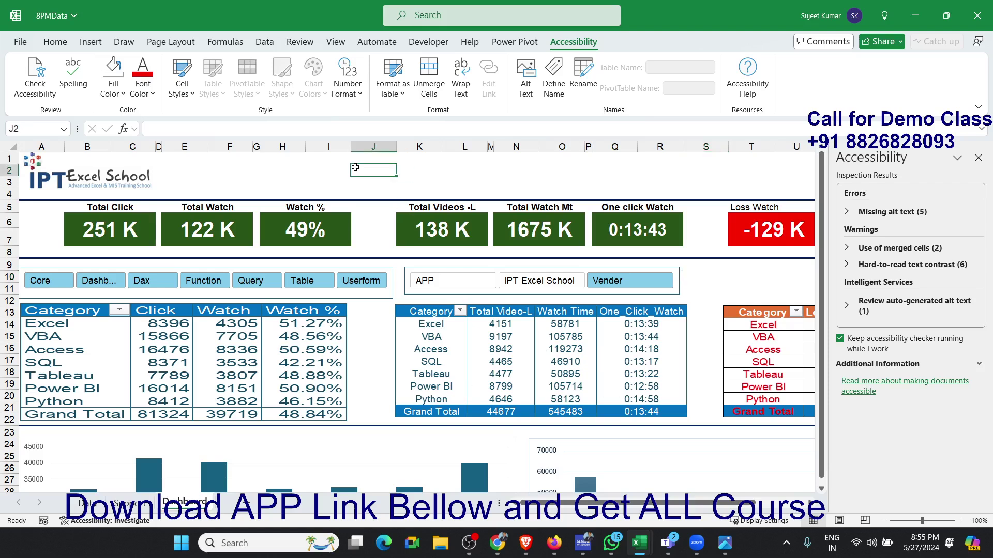
pyautogui.moveTo(332, 163); pyautogui.dragTo(426, 180)
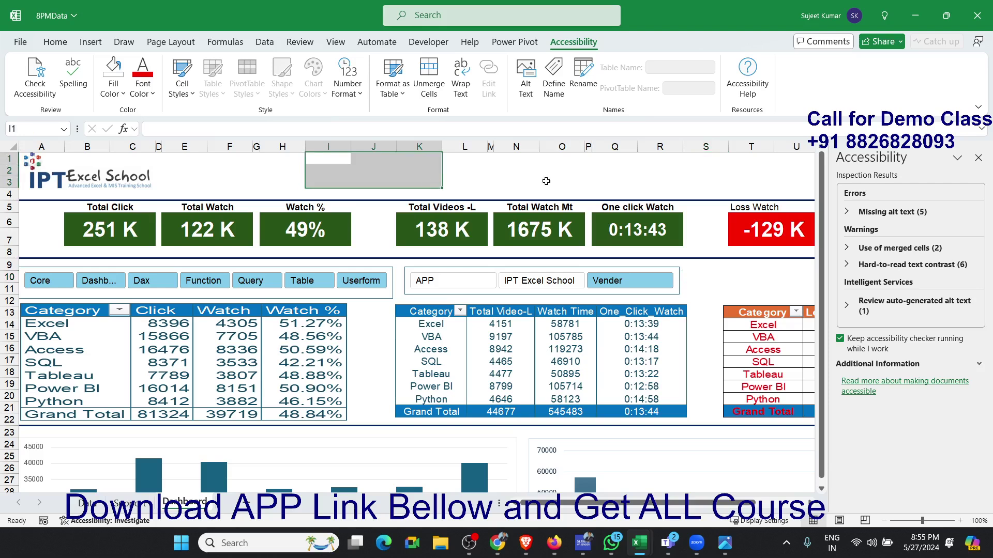
pyautogui.click(546, 175)
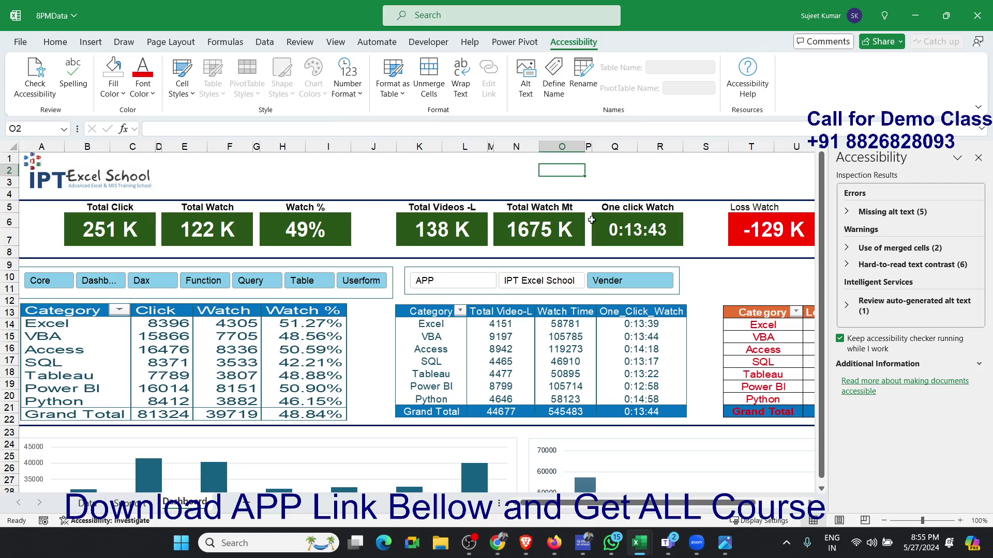
pyautogui.click(978, 157)
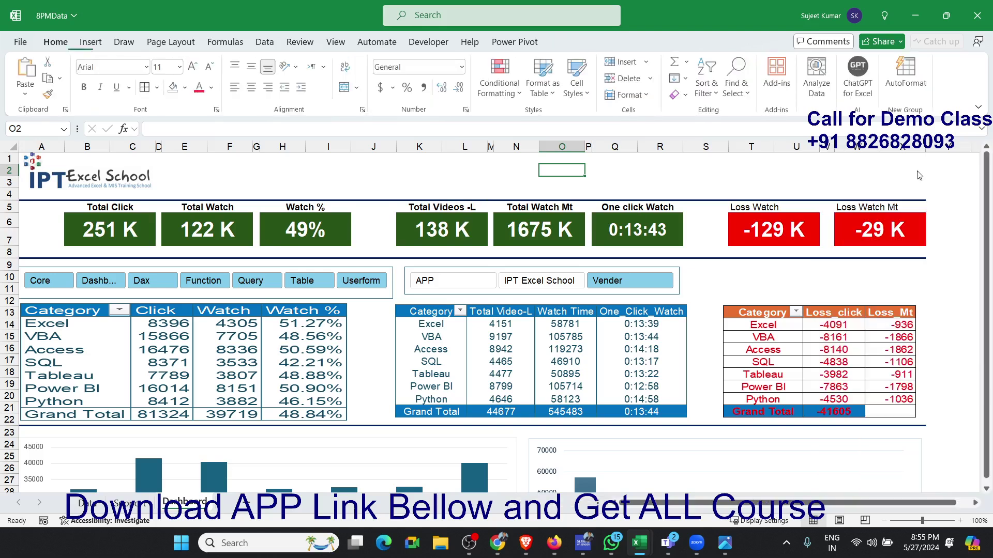
# - Insert Country, Device and Site slicers for the summary pivot table in A1:F2 on the Support sheet
pyautogui.click(111, 504)
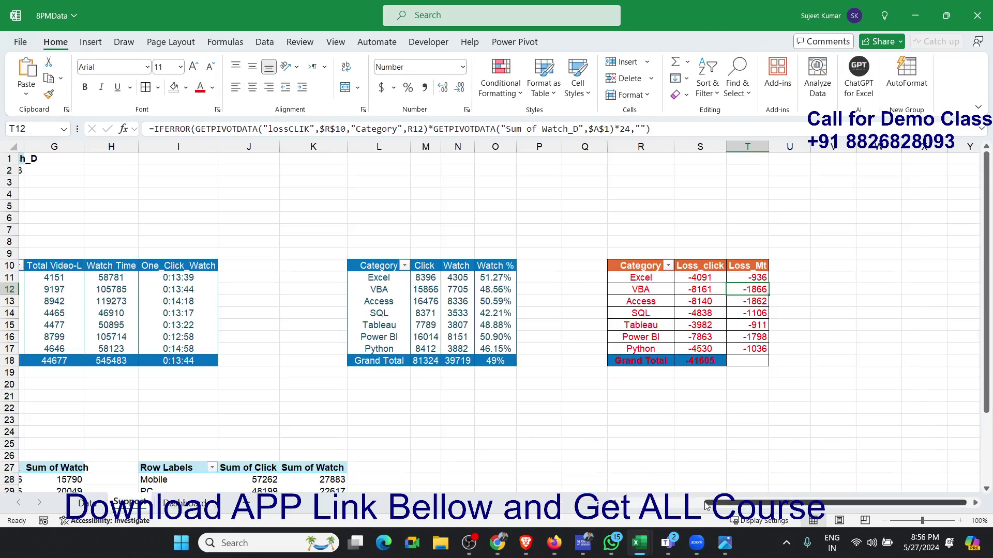
pyautogui.moveTo(705, 504); pyautogui.dragTo(618, 504)
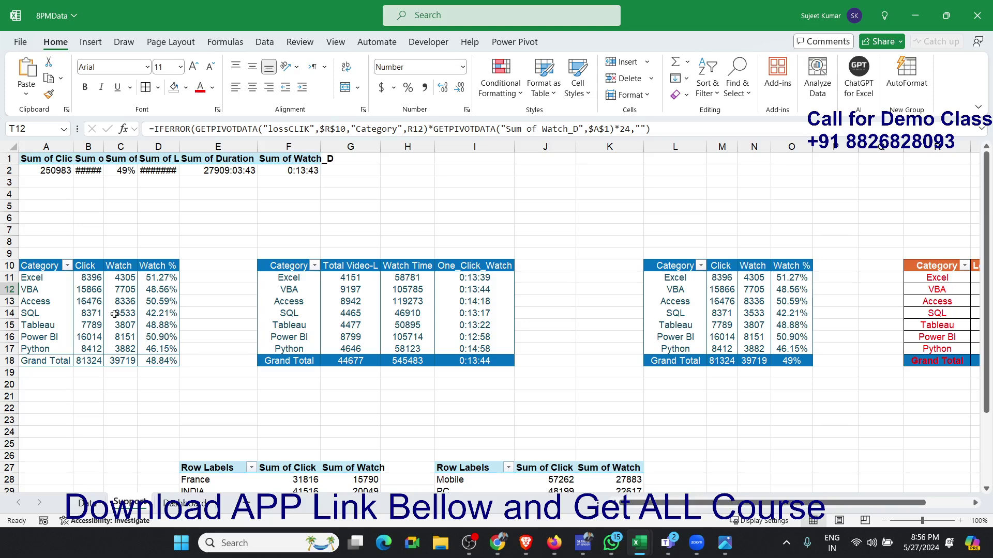
pyautogui.click(59, 173)
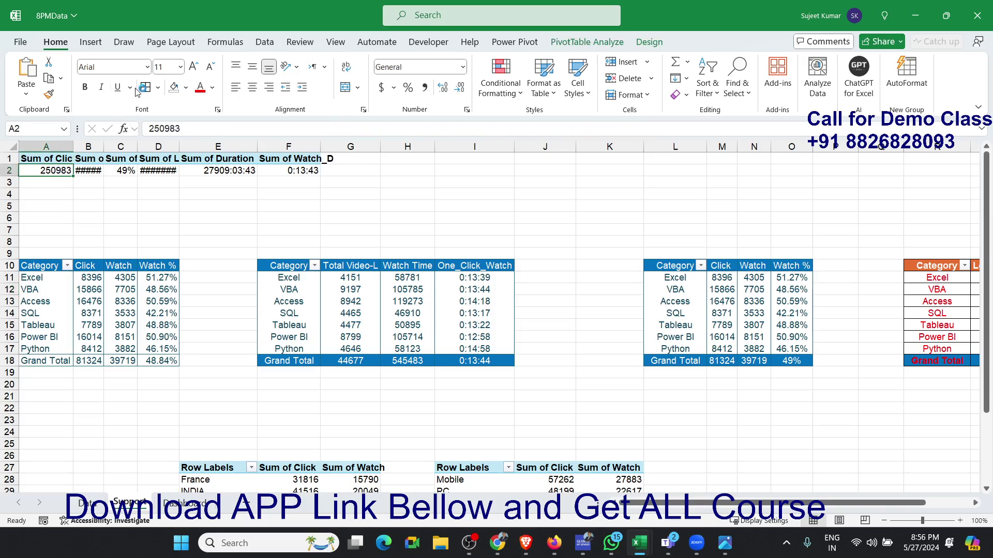
pyautogui.click(103, 44)
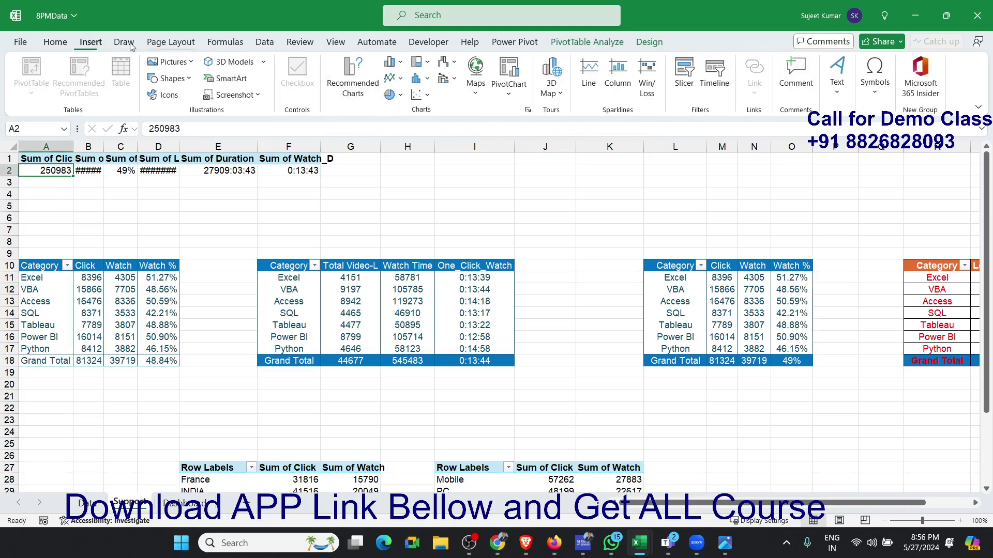
pyautogui.click(571, 44)
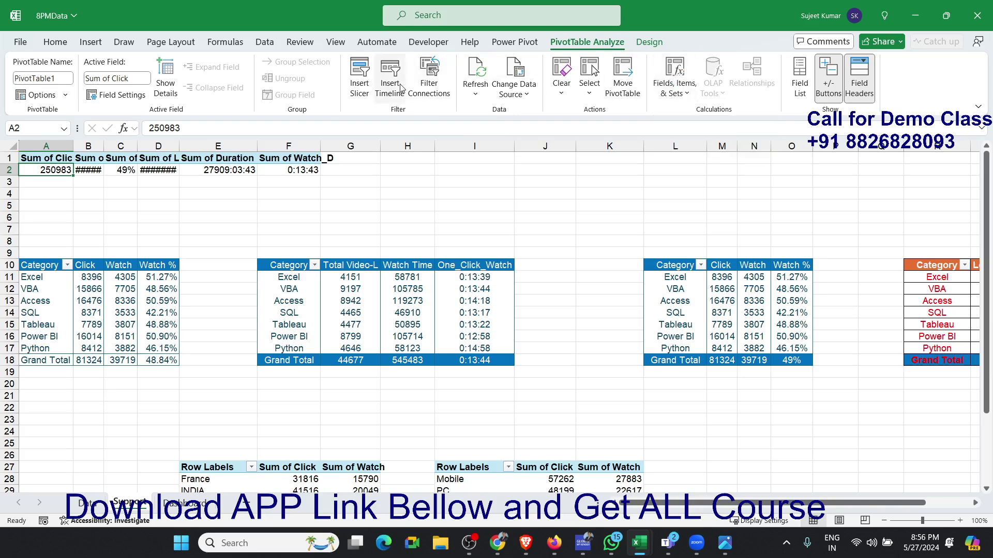
pyautogui.click(361, 78)
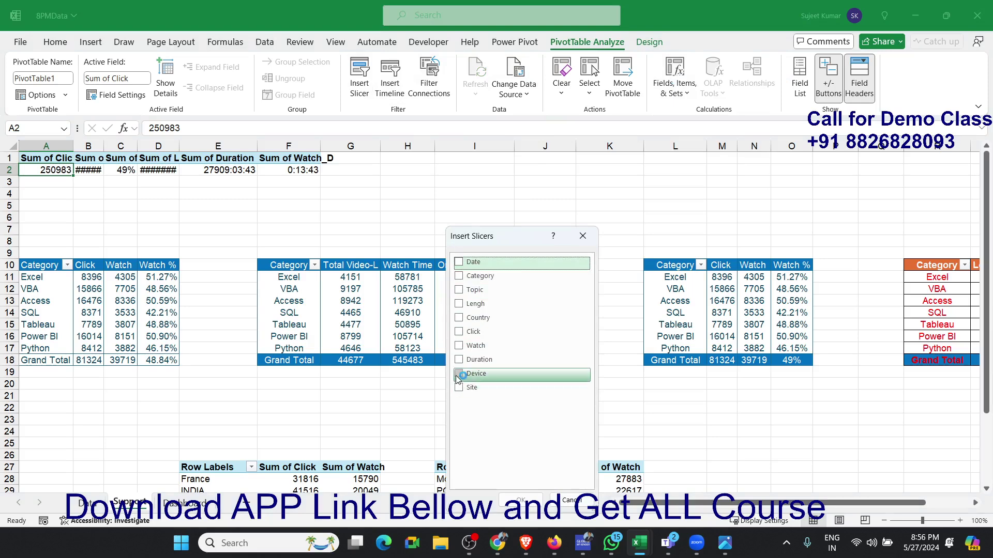
pyautogui.click(459, 318)
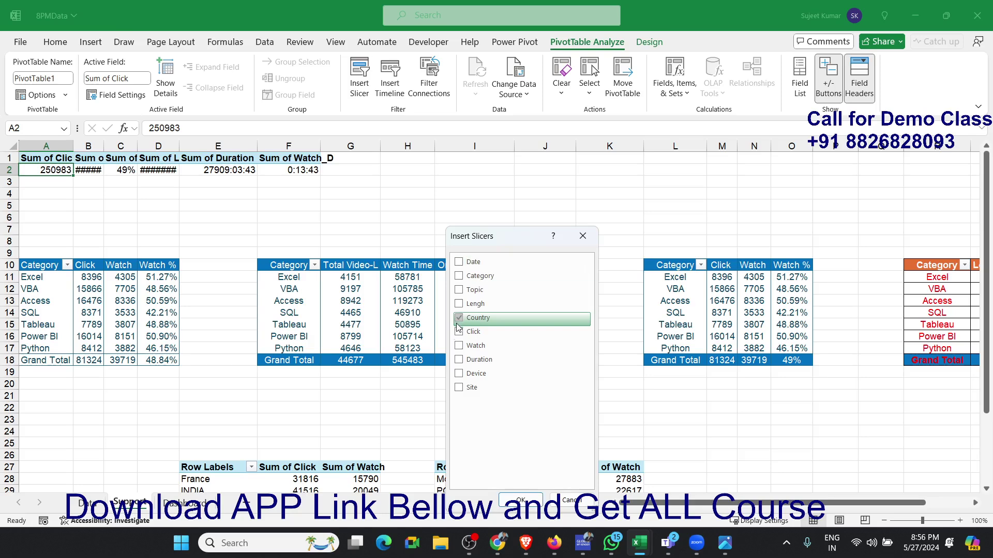
pyautogui.click(458, 388)
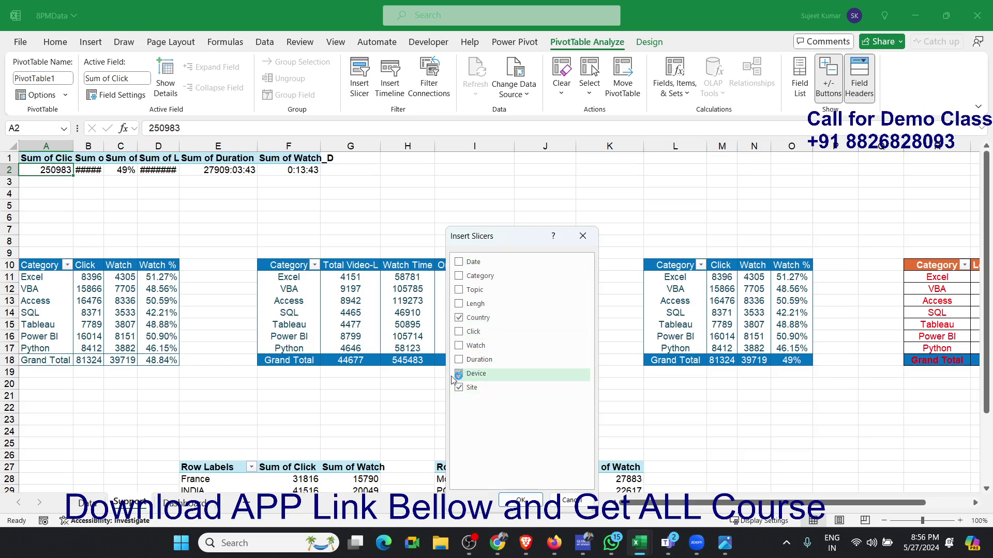
pyautogui.click(459, 373)
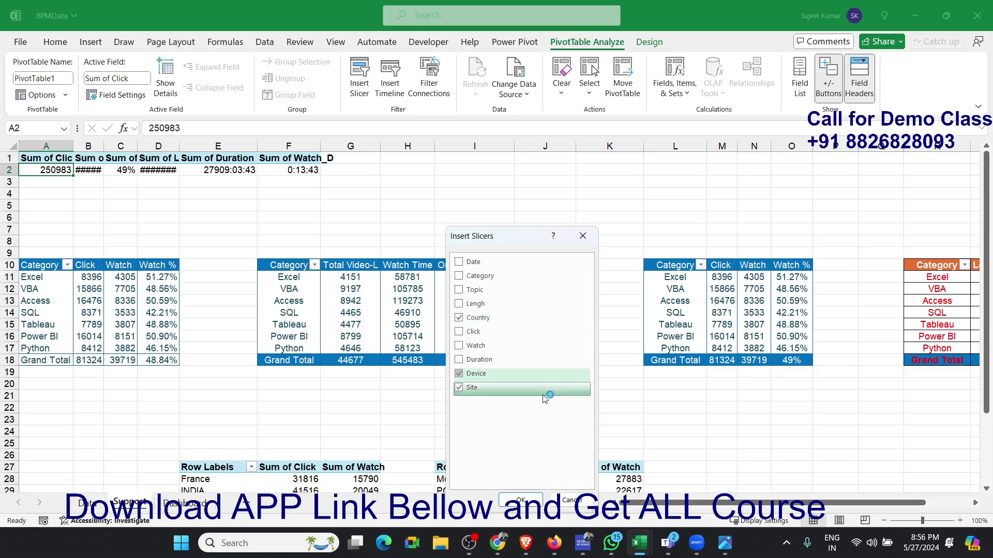
pyautogui.click(534, 502)
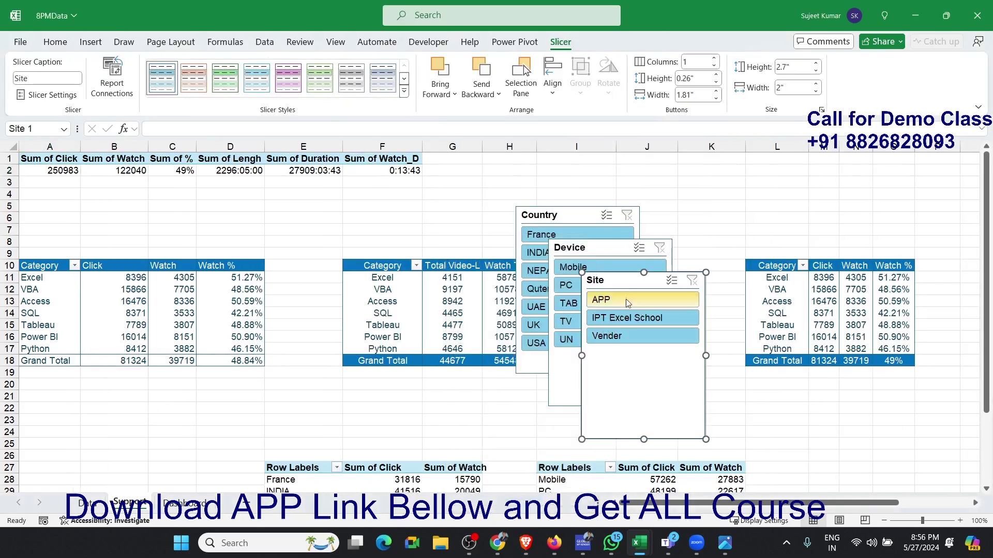
# - Move the new Country, Device and Site slicers together from the Support sheet to cell E3 on the Dashboard sheet
pyautogui.keyDown('ctrl'); pyautogui.click(590, 248); pyautogui.keyUp('ctrl')
pyautogui.keyDown('ctrl'); pyautogui.click(583, 217); pyautogui.keyUp('ctrl')
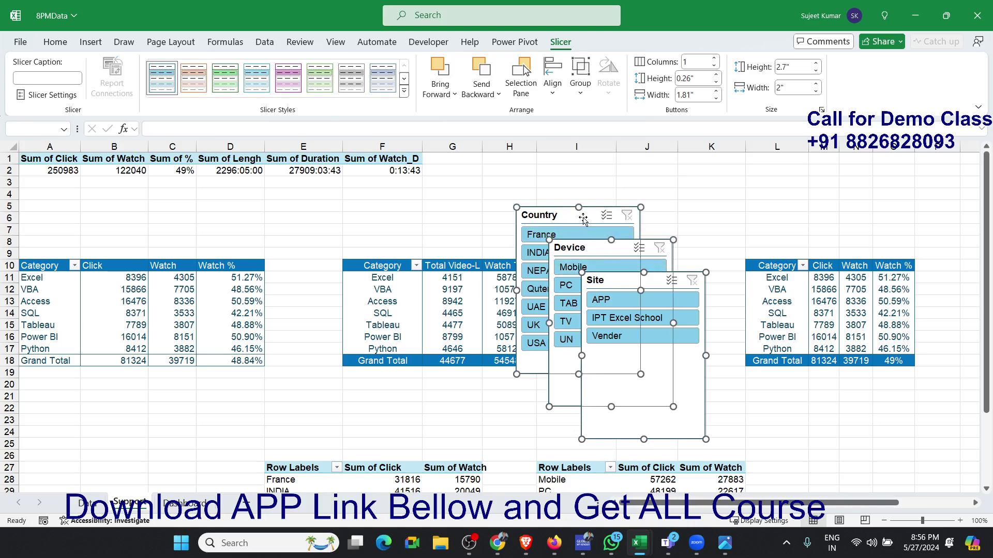
pyautogui.hotkey('ctrl', 'x')
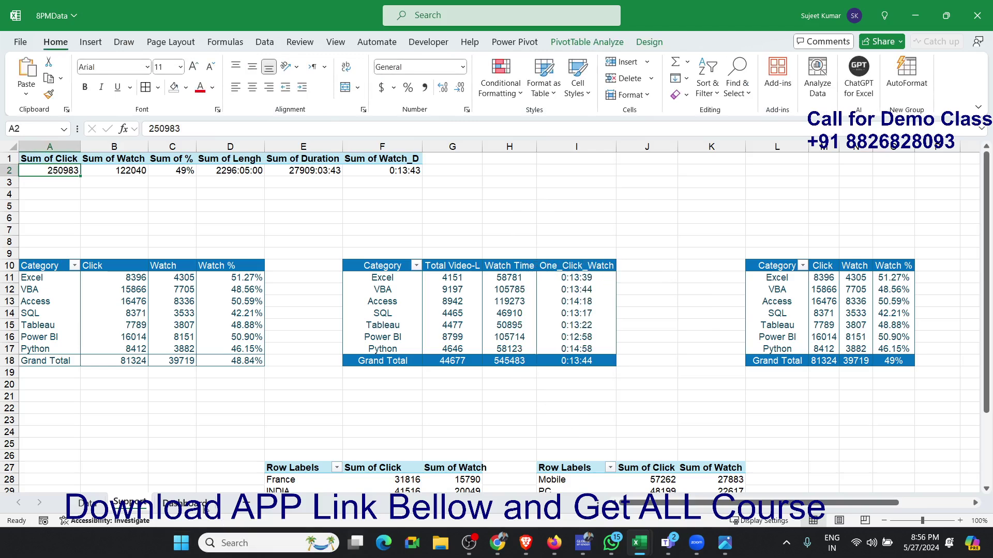
pyautogui.click(201, 505)
pyautogui.click(198, 184)
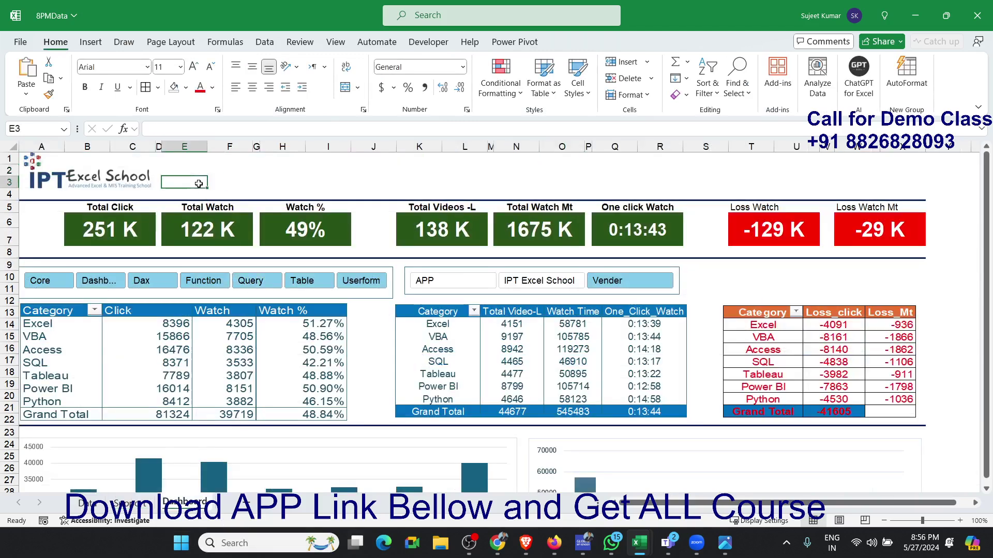
pyautogui.hotkey('ctrl', 'v')
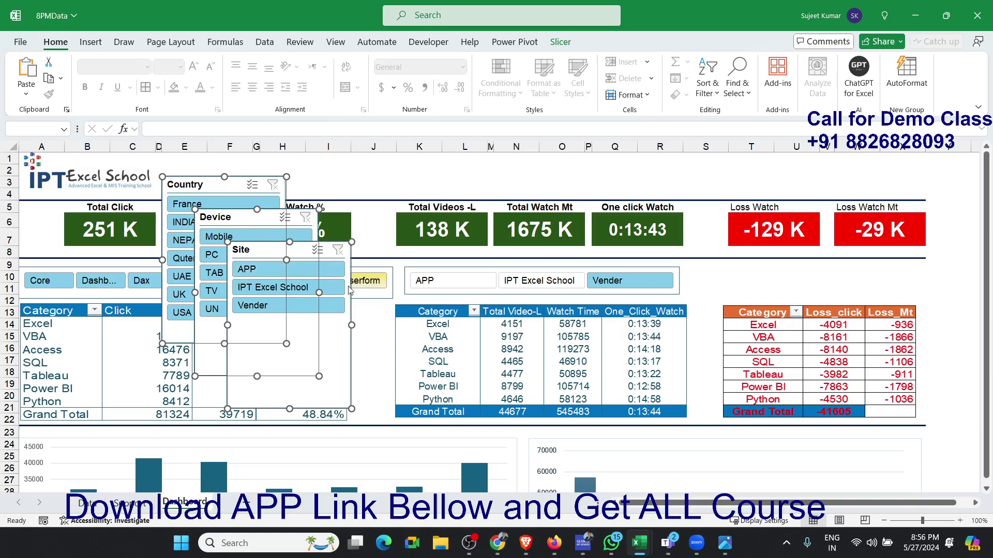
# - Spread the overlapping Site, Device and Country slicers apart, placing Country just beside the logo
pyautogui.click(371, 275)
pyautogui.moveTo(303, 250); pyautogui.dragTo(451, 271)
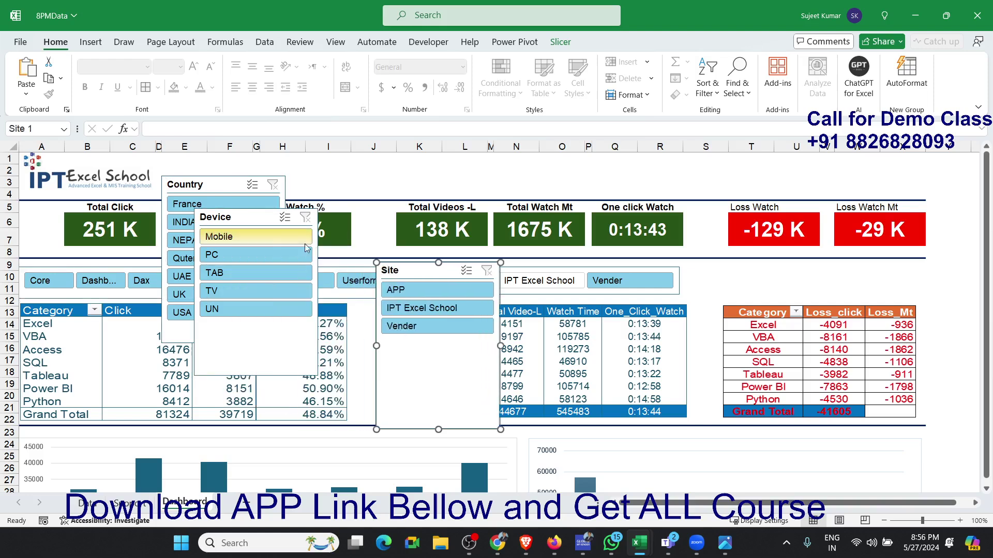
pyautogui.moveTo(263, 234); pyautogui.dragTo(402, 241)
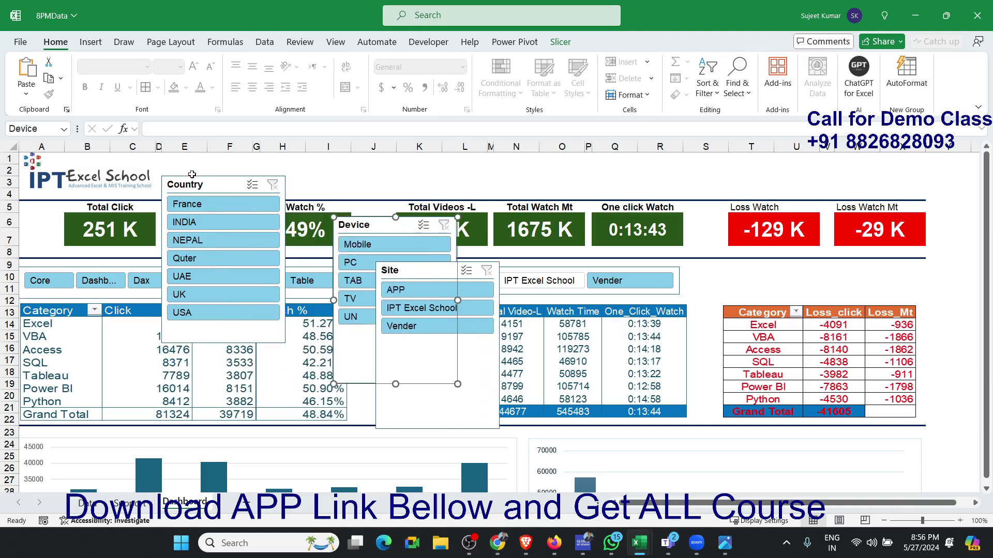
pyautogui.moveTo(192, 174); pyautogui.dragTo(187, 156)
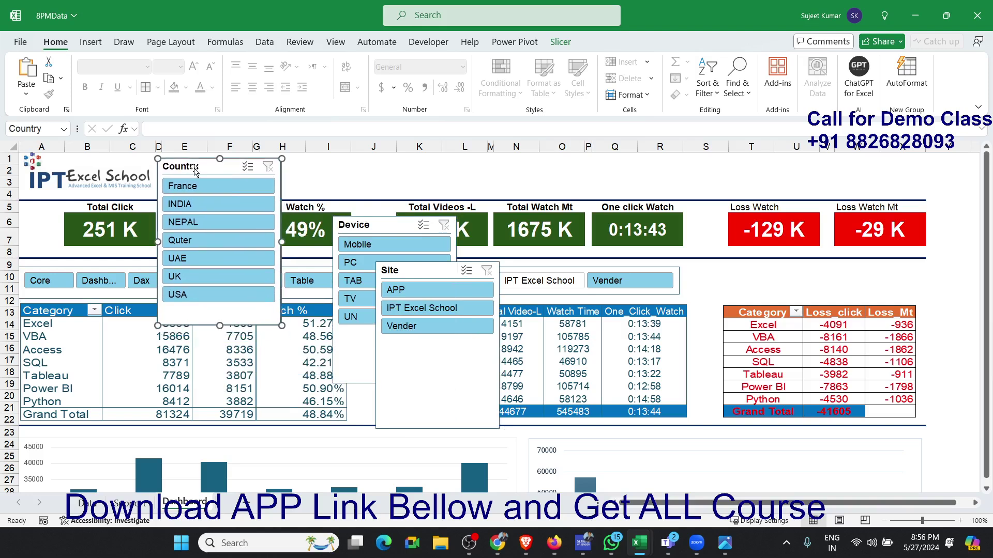
# - Lay out the Country slicer in 7 columns beside the logo, about 5.73" wide and 0.68" high, above the KPI cards
pyautogui.click(560, 43)
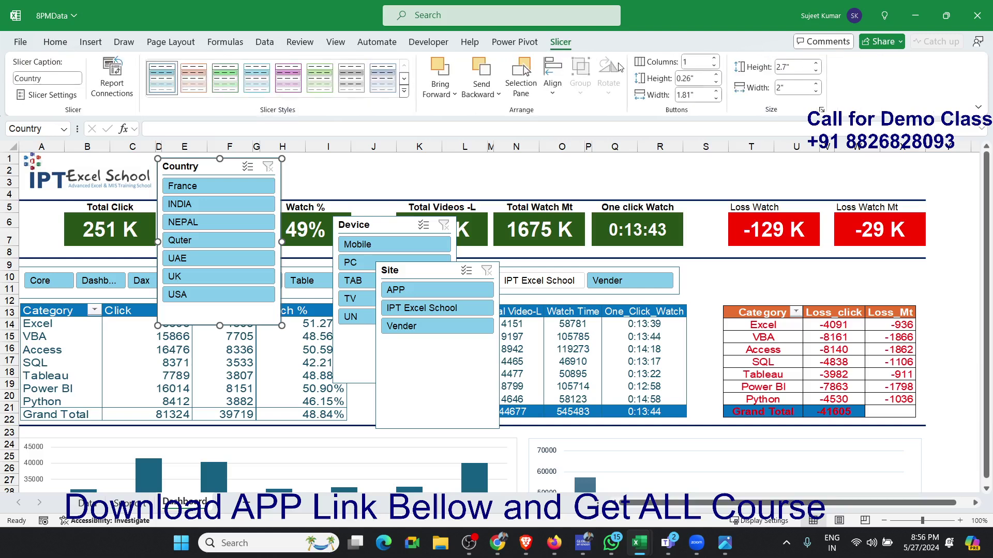
pyautogui.click(715, 60)
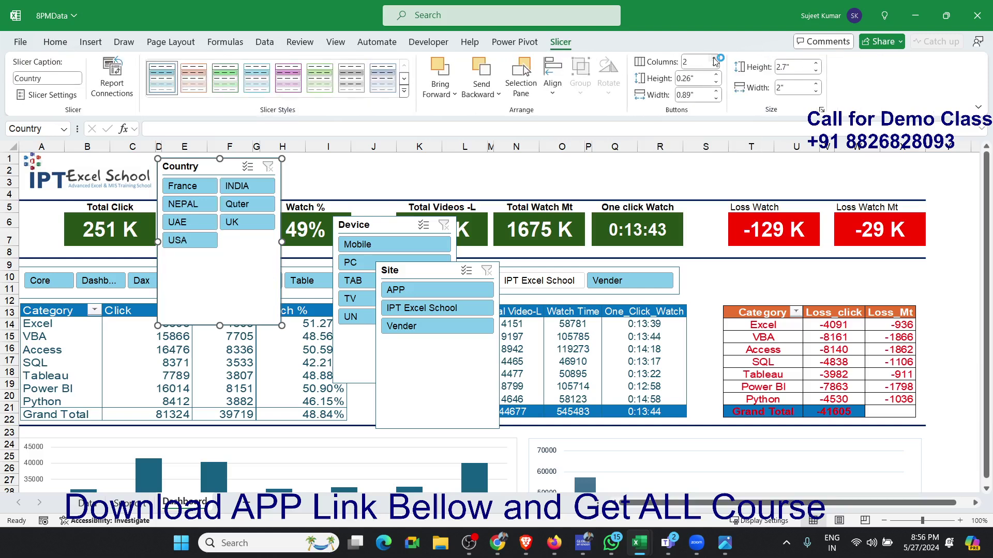
pyautogui.click(714, 59)
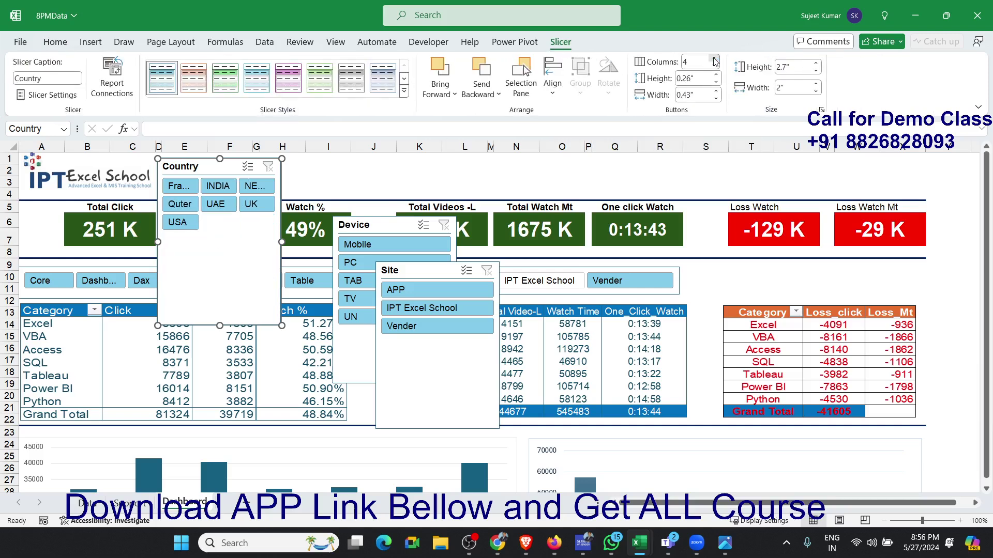
pyautogui.click(714, 60)
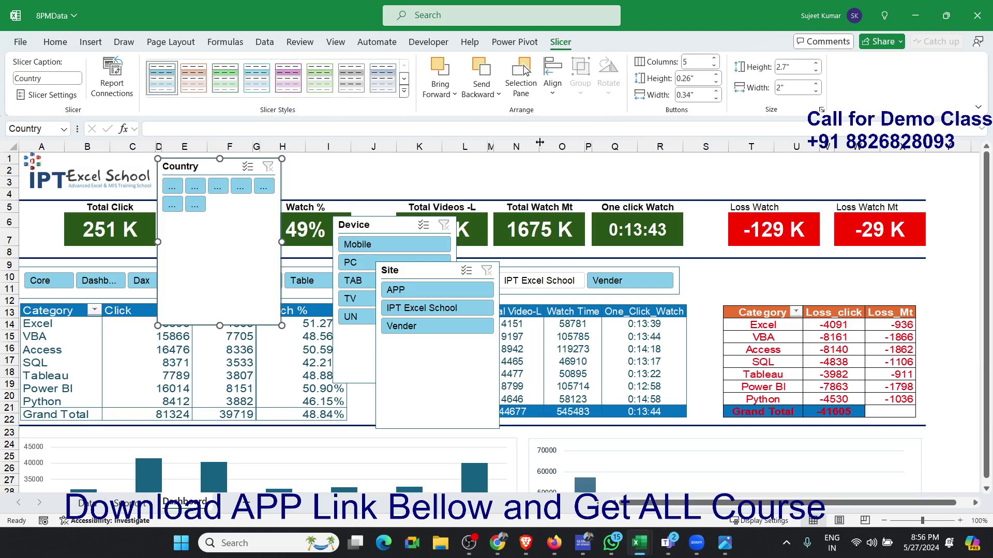
pyautogui.click(714, 59)
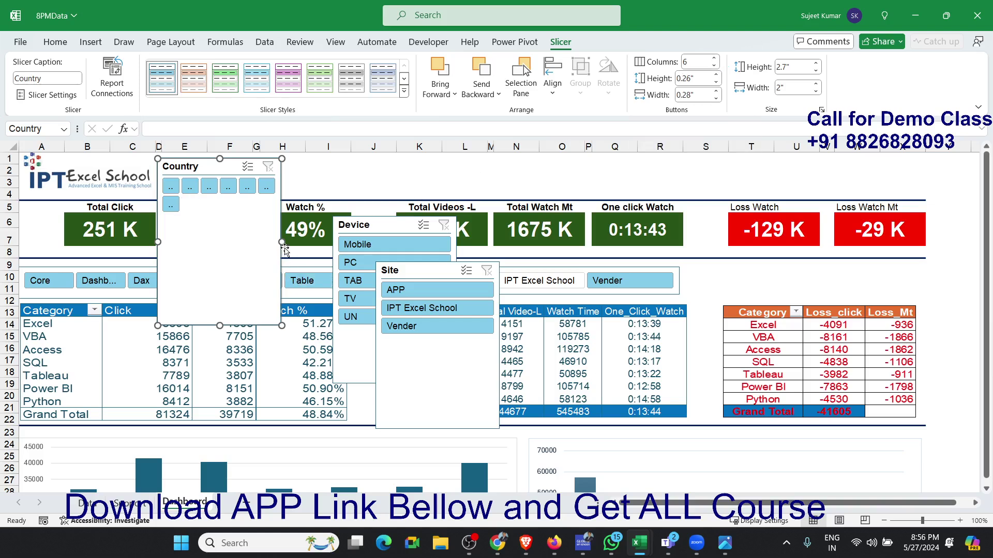
pyautogui.moveTo(282, 242); pyautogui.dragTo(432, 242)
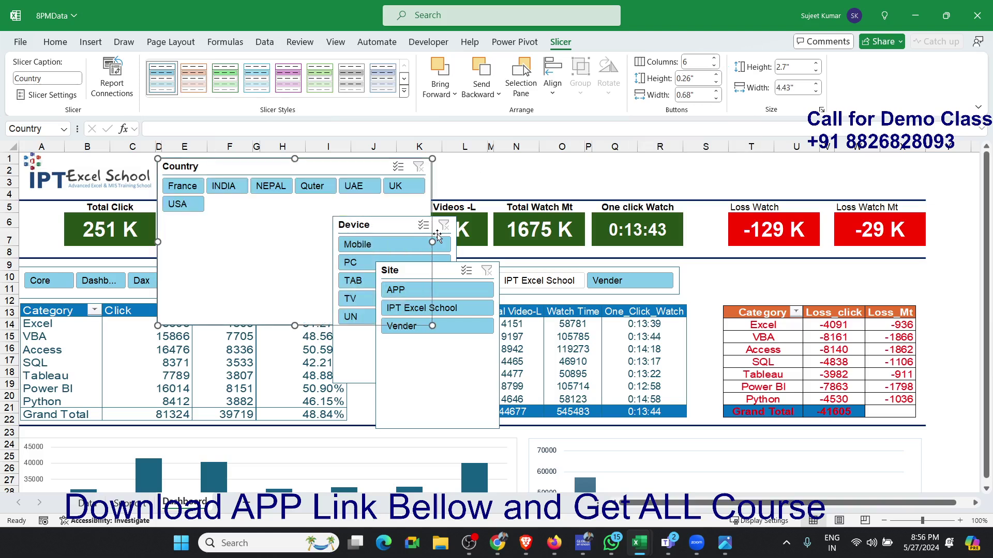
pyautogui.click(715, 60)
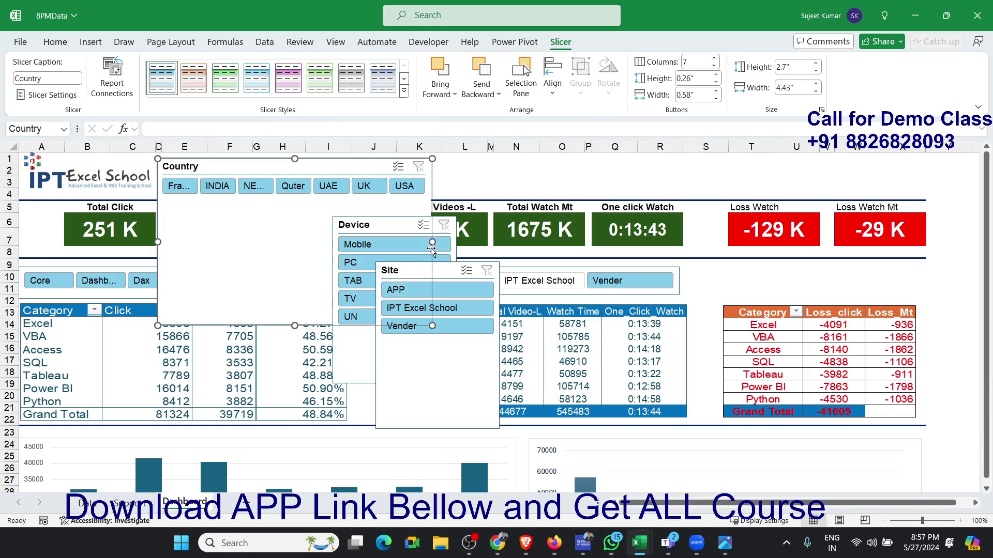
pyautogui.moveTo(433, 242); pyautogui.dragTo(513, 242)
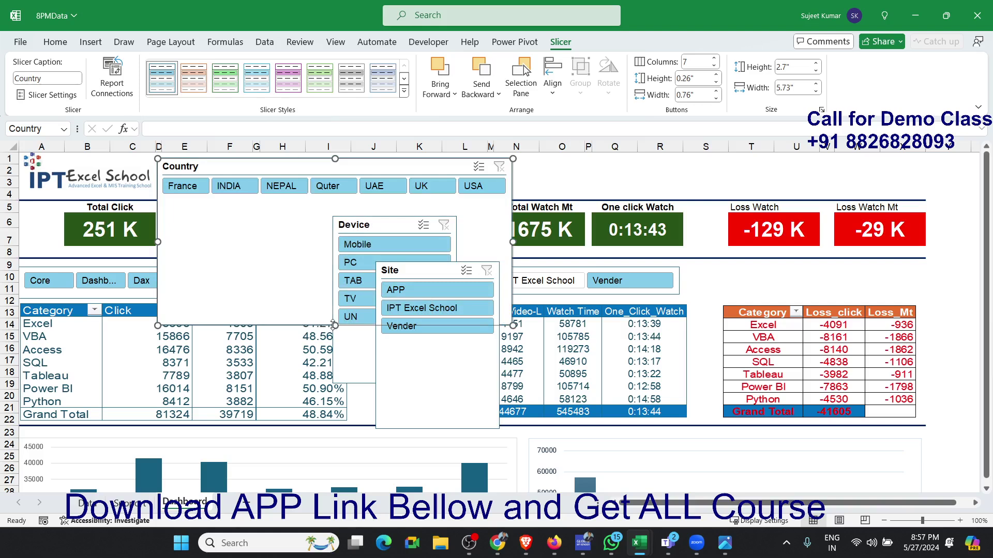
pyautogui.moveTo(334, 326); pyautogui.dragTo(329, 201)
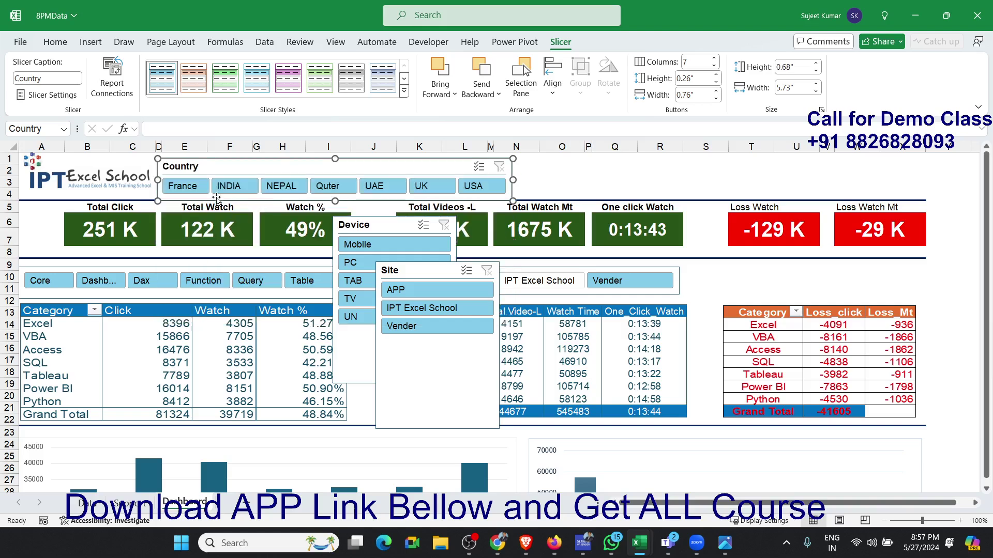
pyautogui.moveTo(207, 168); pyautogui.dragTo(205, 166)
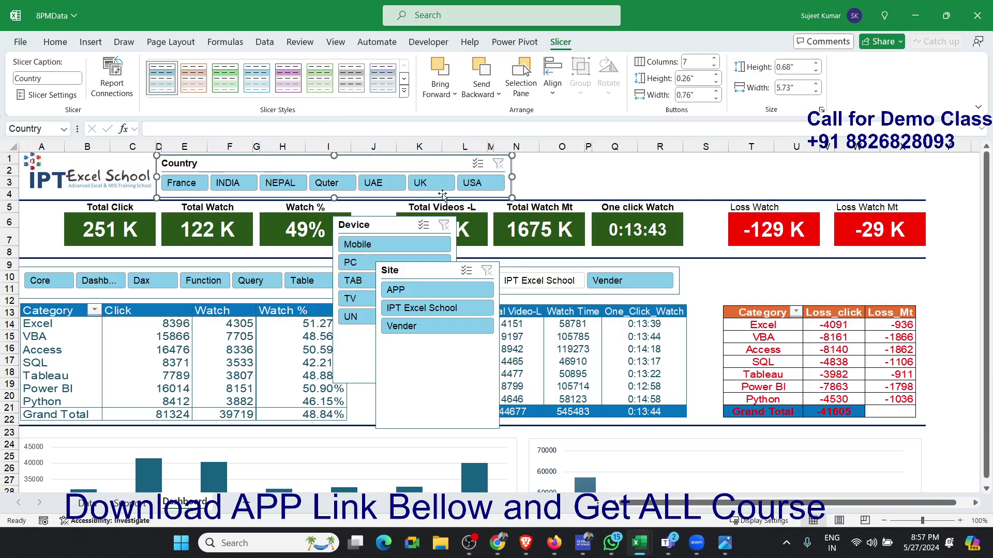
# - Test the Country slicer by filtering on France, and clear its filter
pyautogui.click(631, 183)
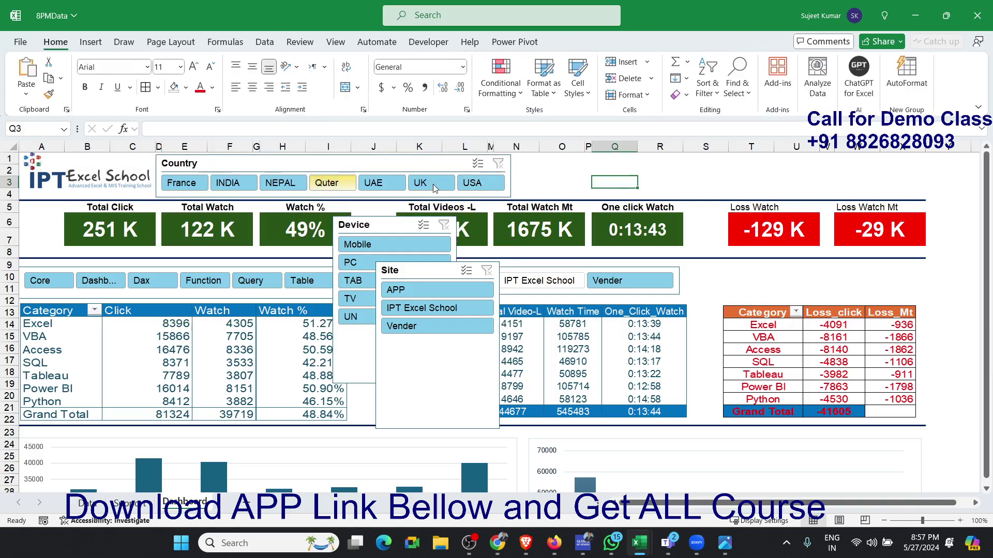
pyautogui.click(181, 184)
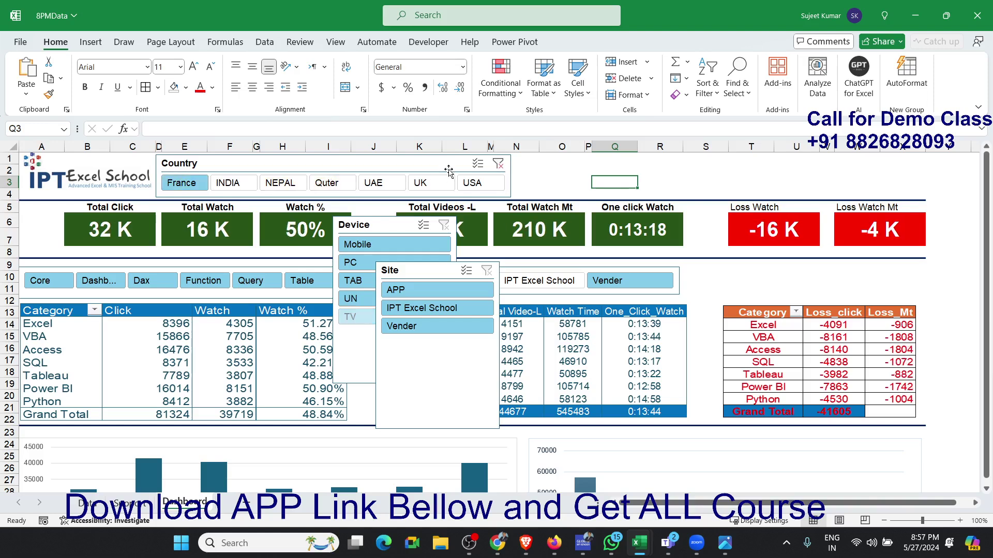
pyautogui.click(498, 164)
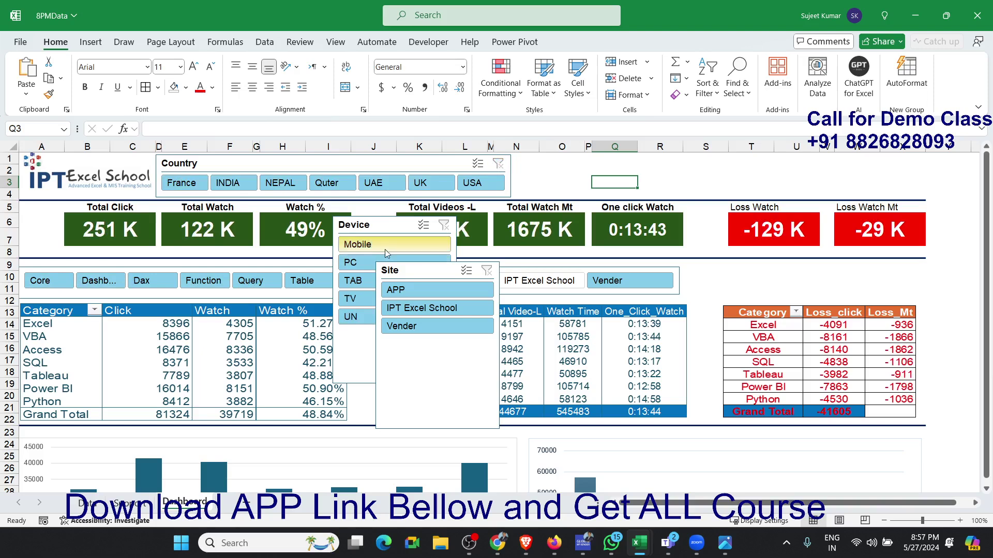
# - Place the Device and Site slicers in line with the Country slicer and widen both, Device to about 3.32"
pyautogui.moveTo(377, 231); pyautogui.dragTo(560, 167)
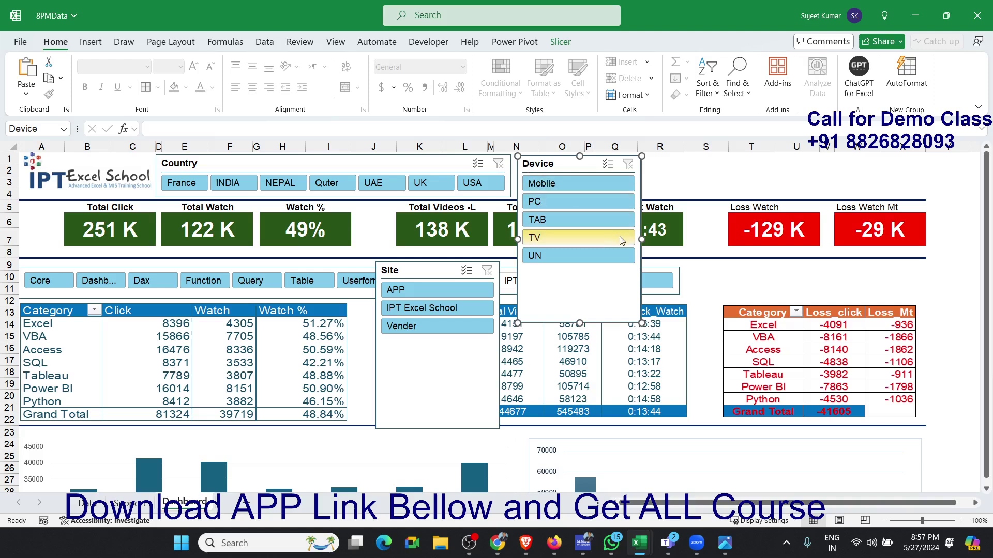
pyautogui.moveTo(641, 241); pyautogui.dragTo(721, 241)
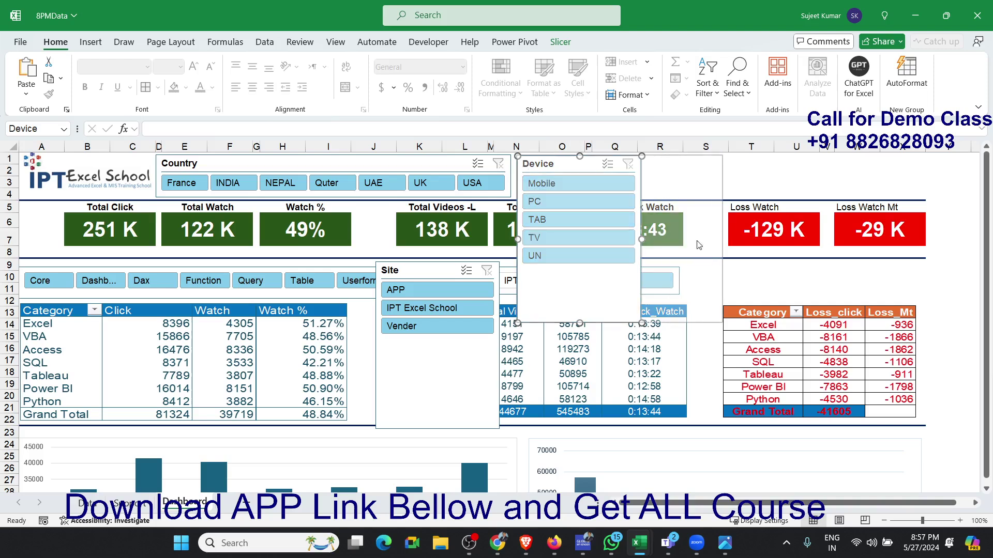
pyautogui.click(402, 267)
pyautogui.moveTo(402, 267); pyautogui.dragTo(758, 161)
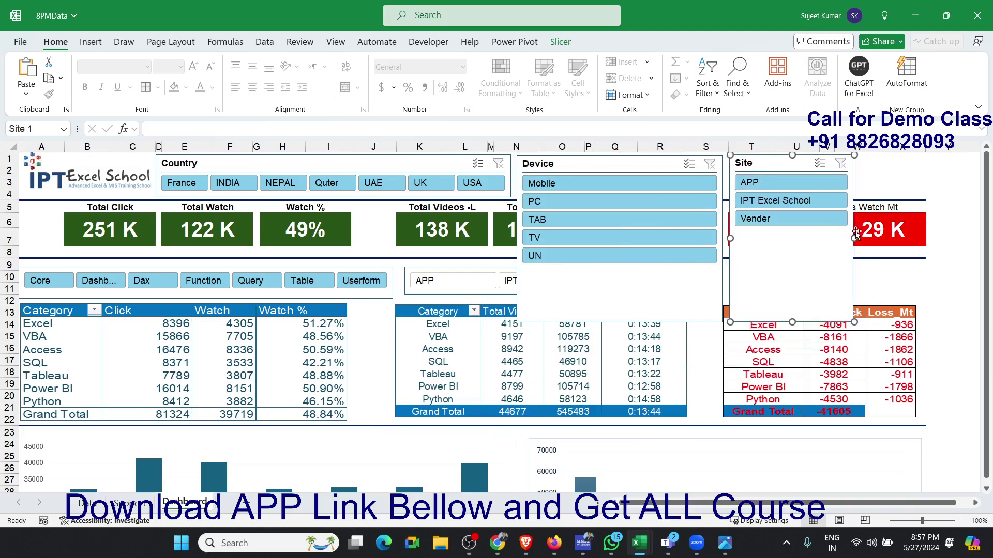
pyautogui.moveTo(856, 238); pyautogui.dragTo(922, 238)
# - Arrange the Device slicer's buttons in 5 columns and widen the slicer slightly to about 3.38"
pyautogui.click(603, 158)
pyautogui.click(564, 44)
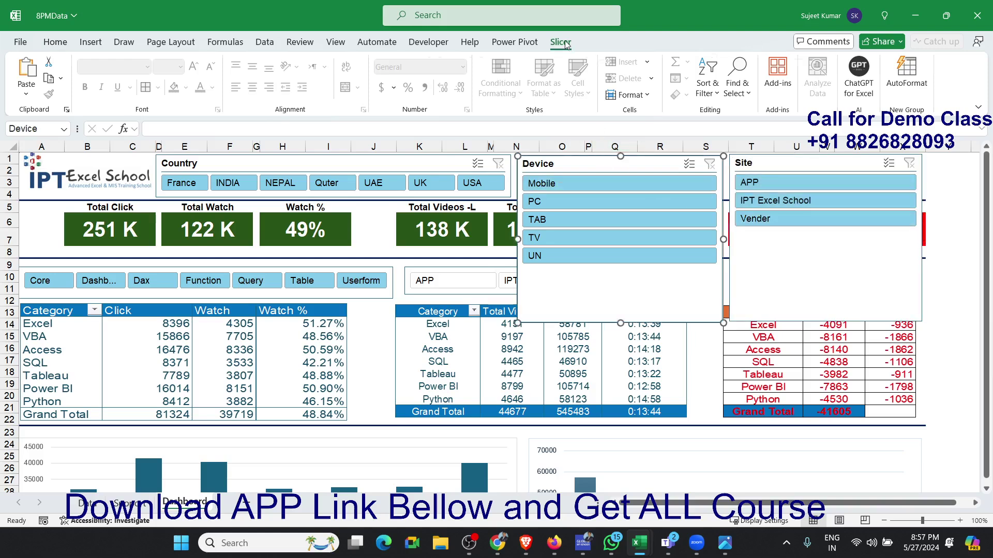
pyautogui.click(714, 59)
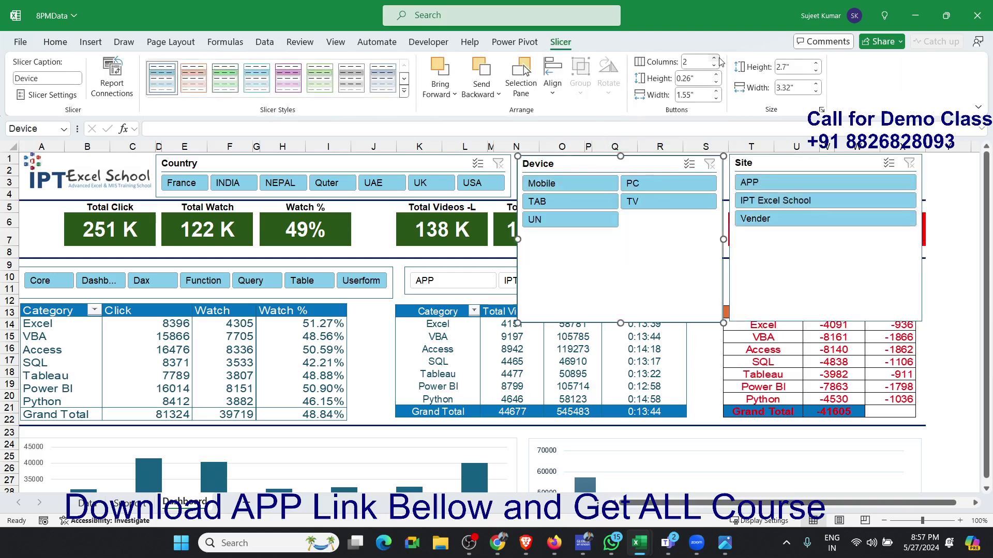
pyautogui.click(715, 59)
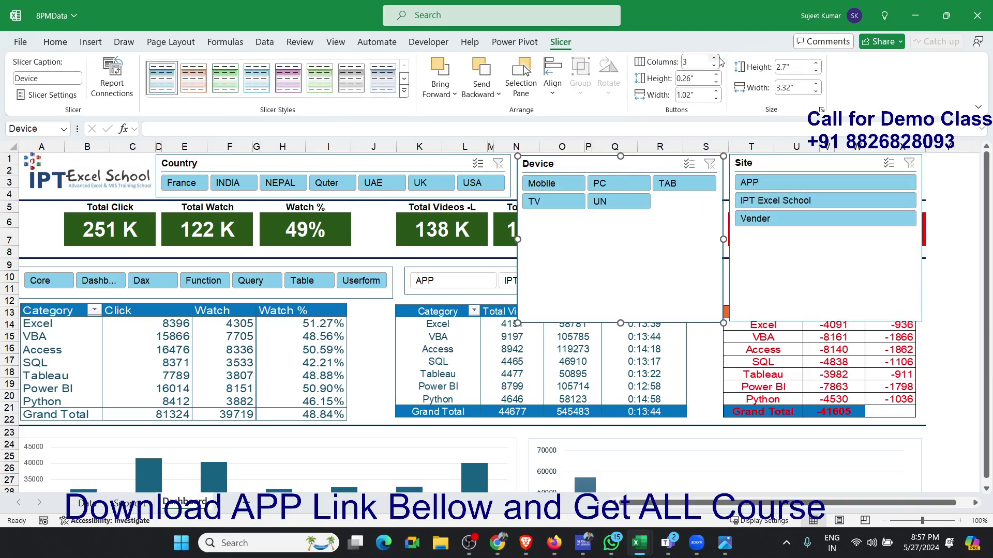
pyautogui.click(715, 59)
pyautogui.click(715, 59)
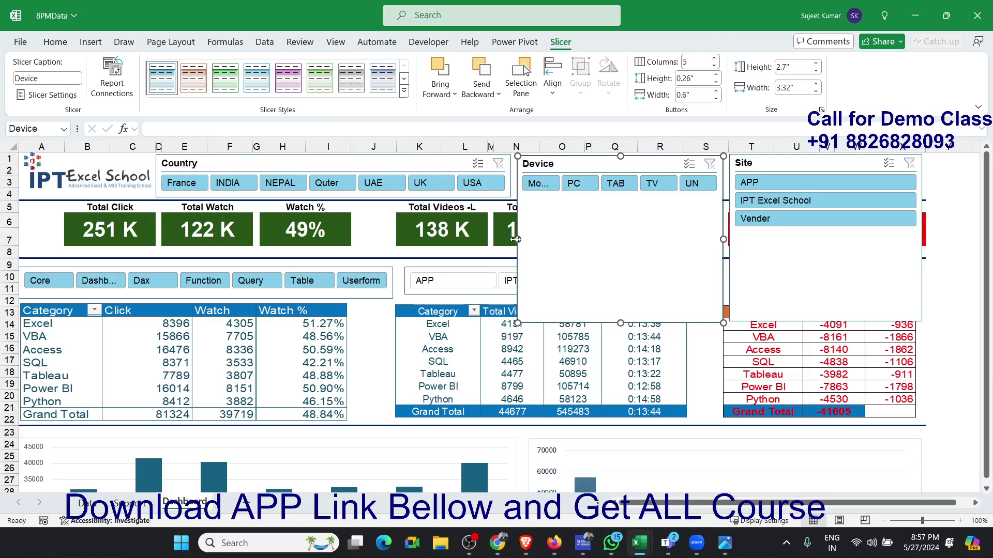
pyautogui.moveTo(516, 239); pyautogui.dragTo(513, 239)
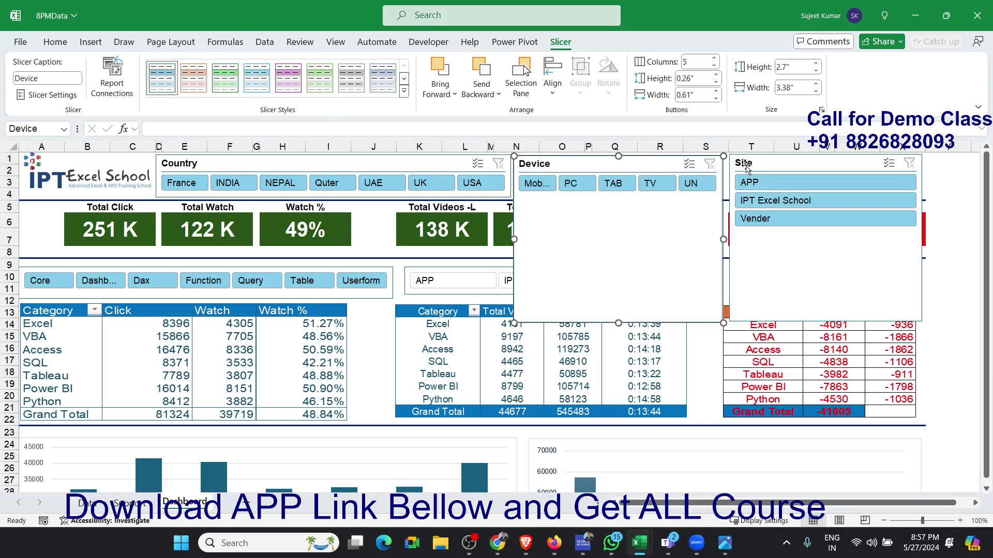
# - Arrange the Site slicer's buttons in 3 columns and shrink its height to about 0.7", clear of the loss cards
pyautogui.click(746, 168)
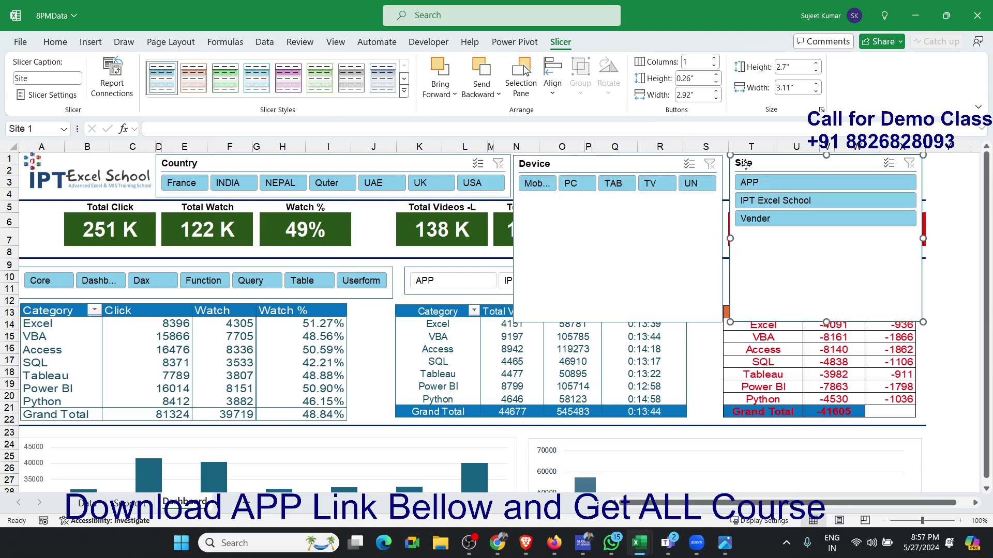
pyautogui.click(714, 58)
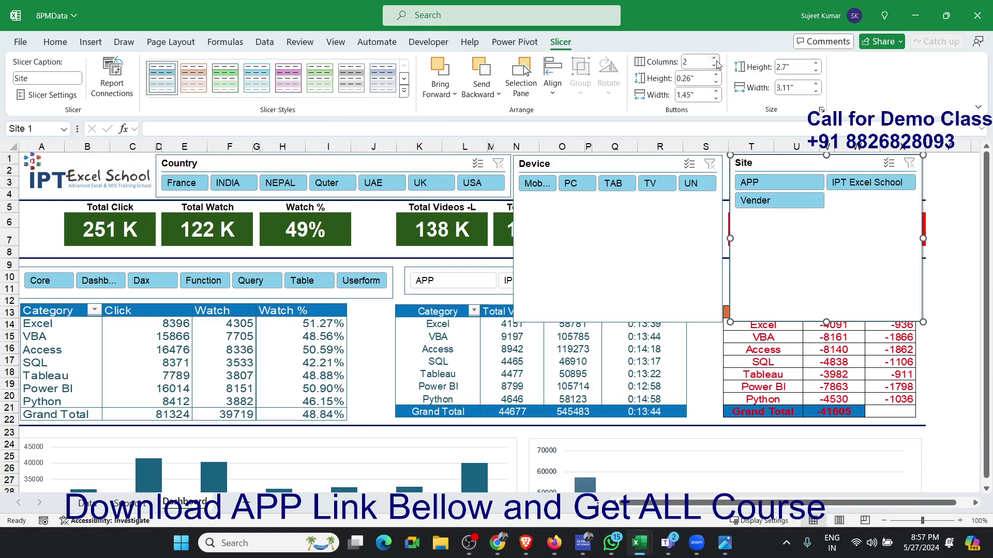
pyautogui.click(716, 59)
pyautogui.click(716, 60)
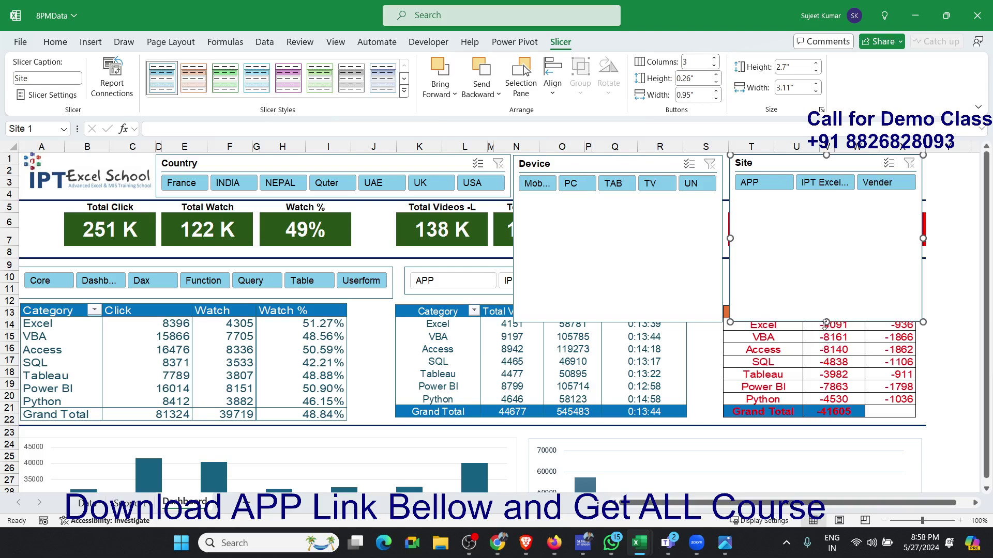
pyautogui.moveTo(826, 325); pyautogui.dragTo(827, 198)
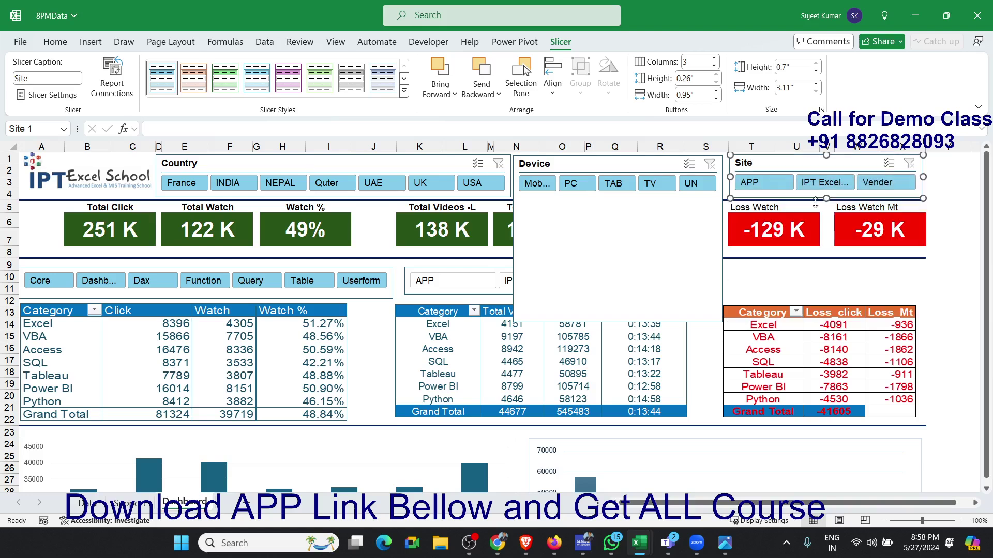
# - Shrink the Device slicer's height to about 0.67" so it fits in the header strip, and deselect it
pyautogui.click(682, 264)
pyautogui.moveTo(619, 323); pyautogui.dragTo(631, 194)
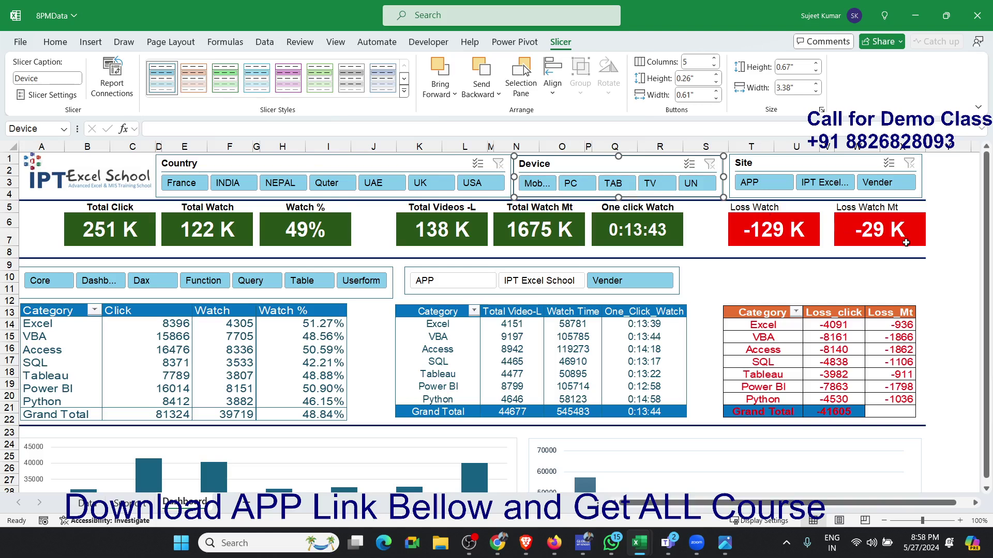
pyautogui.click(951, 252)
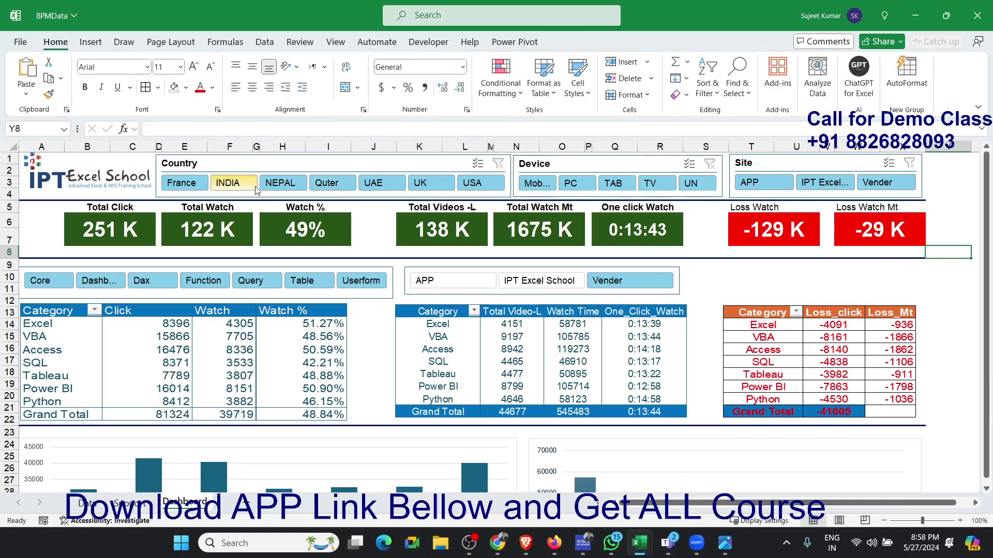
# - Check the KPI cards with the Country slicer filtered on France, clear the filter, and look over the whole dashboard
pyautogui.click(207, 190)
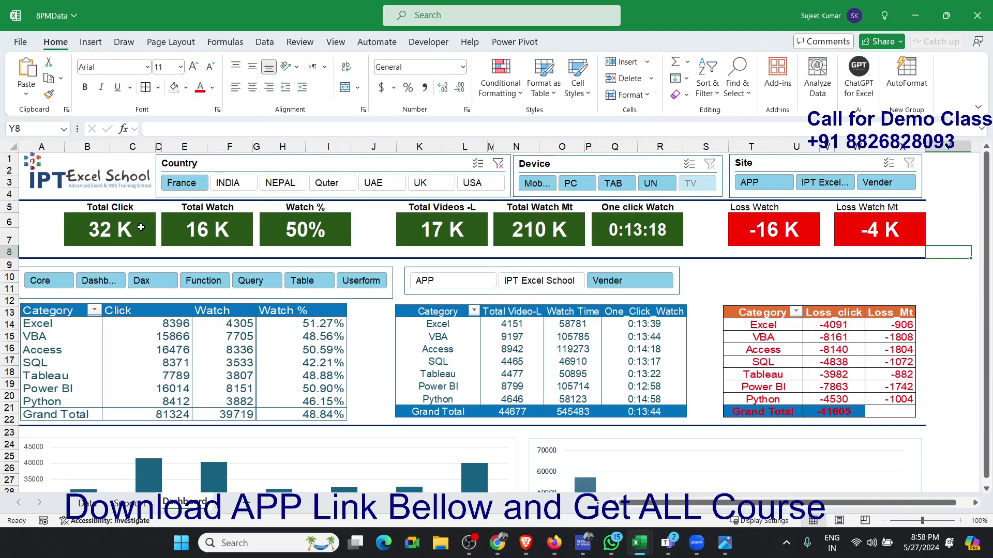
pyautogui.click(498, 164)
pyautogui.scroll(-3, 362, 310)
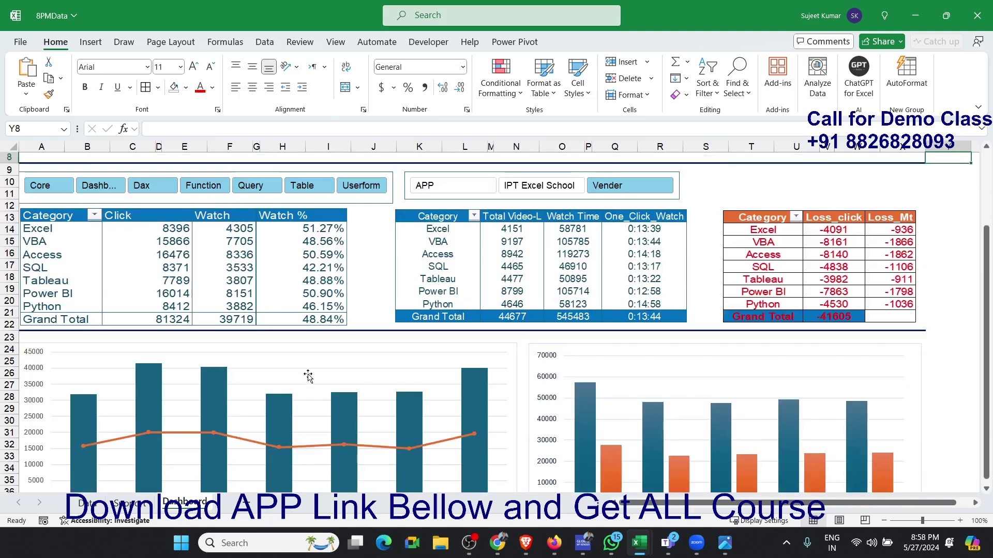
pyautogui.scroll(-4, 322, 317)
pyautogui.scroll(7, 314, 379)
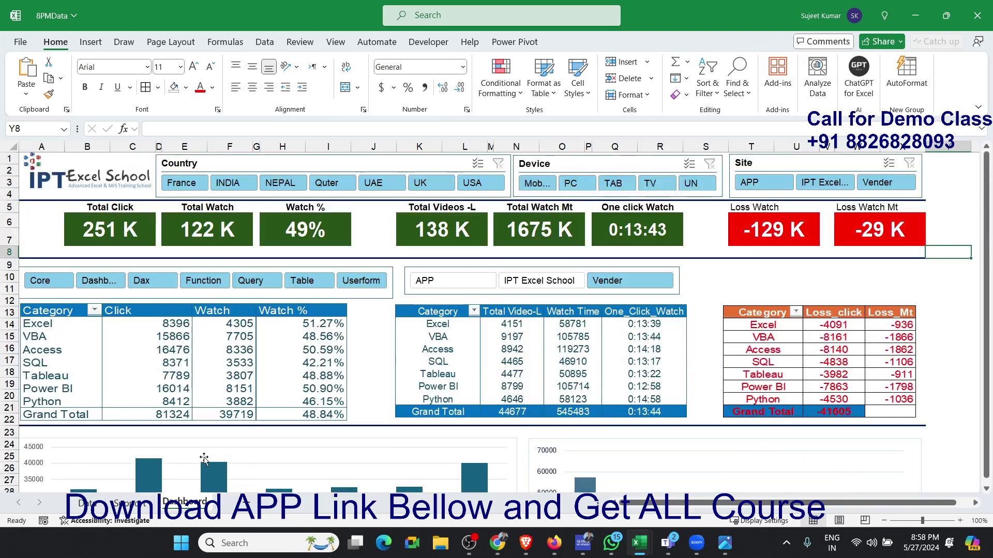
# - Select the cells across row 41 below the two charts, starting at A41
pyautogui.scroll(-5, 247, 393)
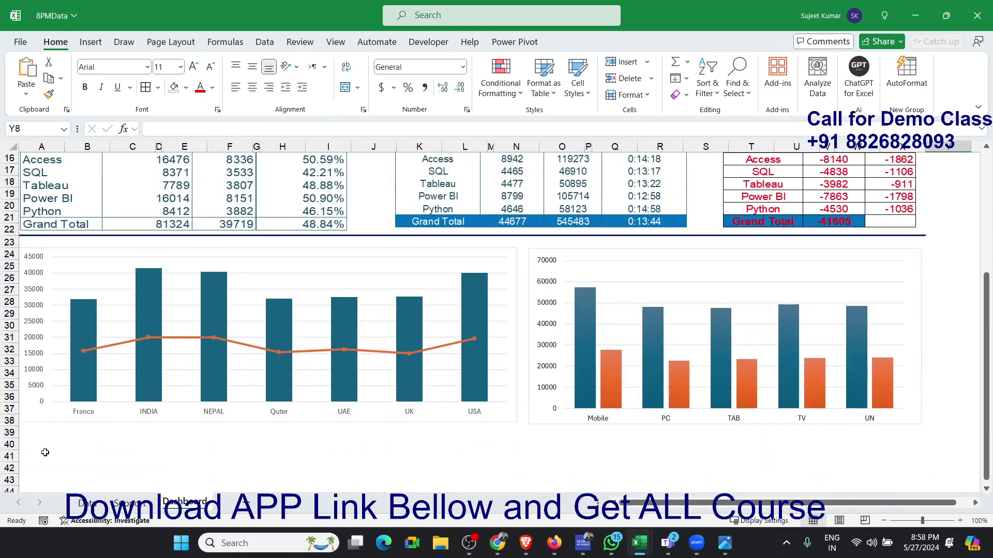
pyautogui.click(43, 453)
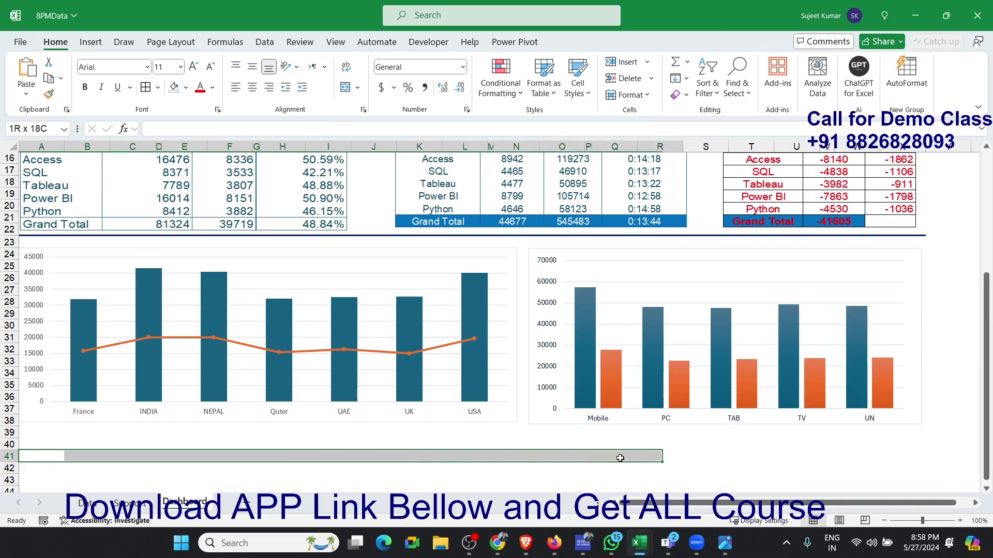